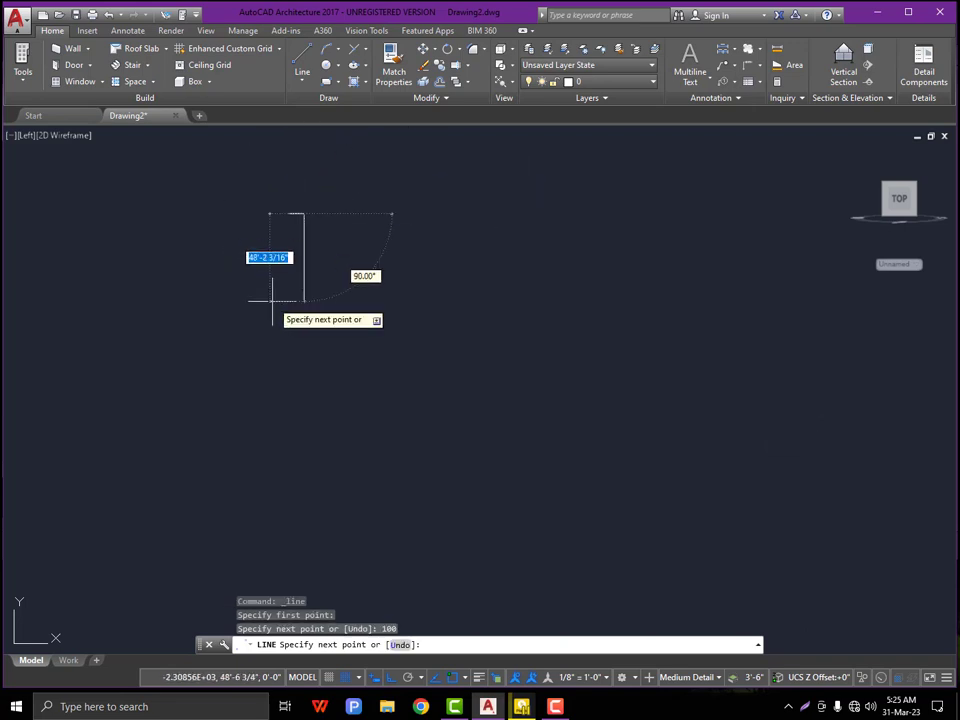
- Continue the line chain with a 70-unit vertical side and a 100-unit horizontal side parallel to the first one
{"action": "type", "text": "70"}
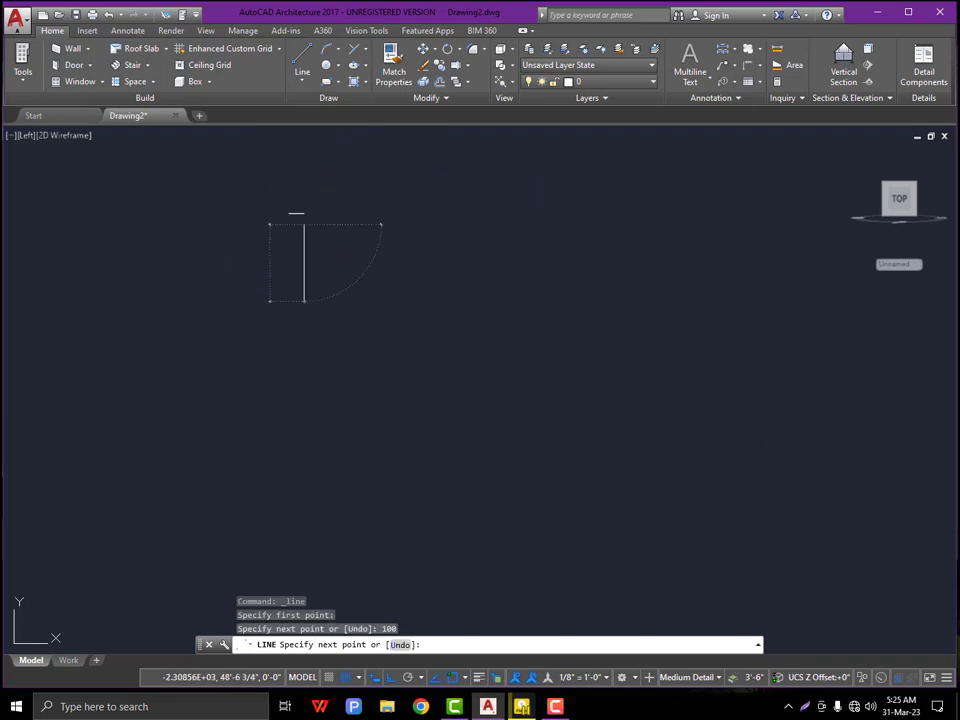
{"action": "key", "text": "Return"}
{"action": "scroll", "coordinate": [230, 211], "scroll_direction": "up", "scroll_amount": 3}
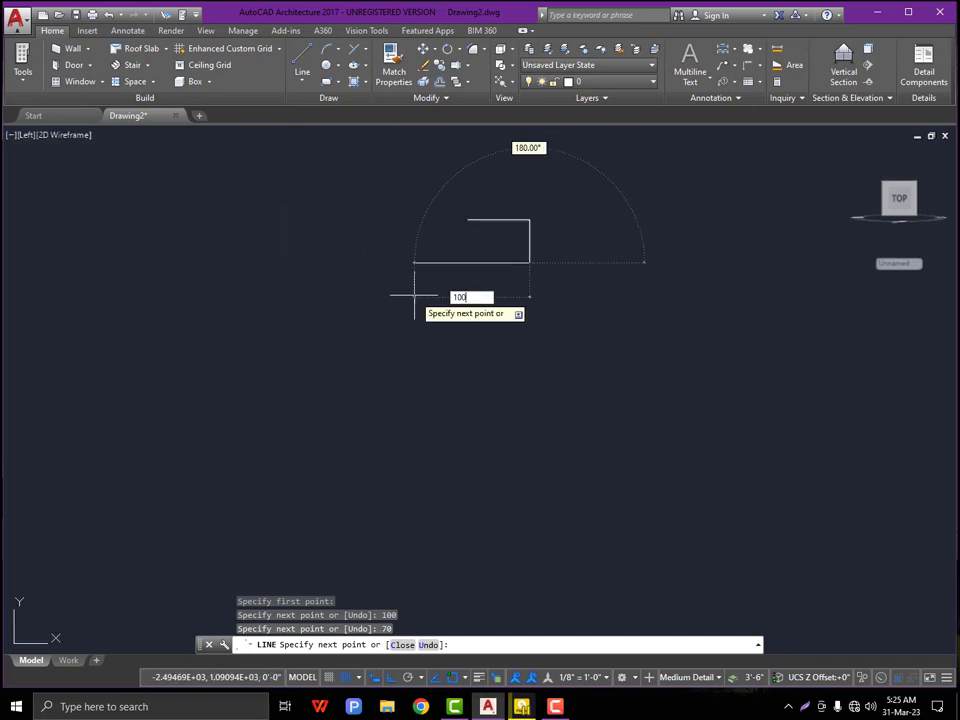
{"action": "key", "text": "Return"}
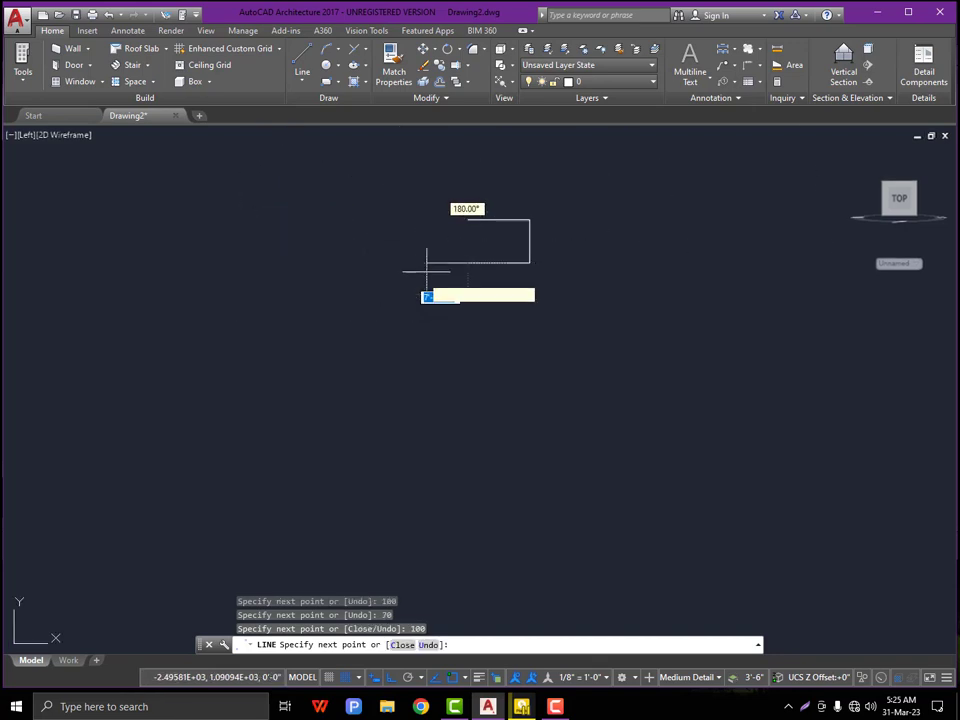
- Close the rectangle with a final vertical line ending at the start point of the upper side, and end the Line command
{"action": "scroll", "coordinate": [475, 213], "scroll_direction": "up", "scroll_amount": 4}
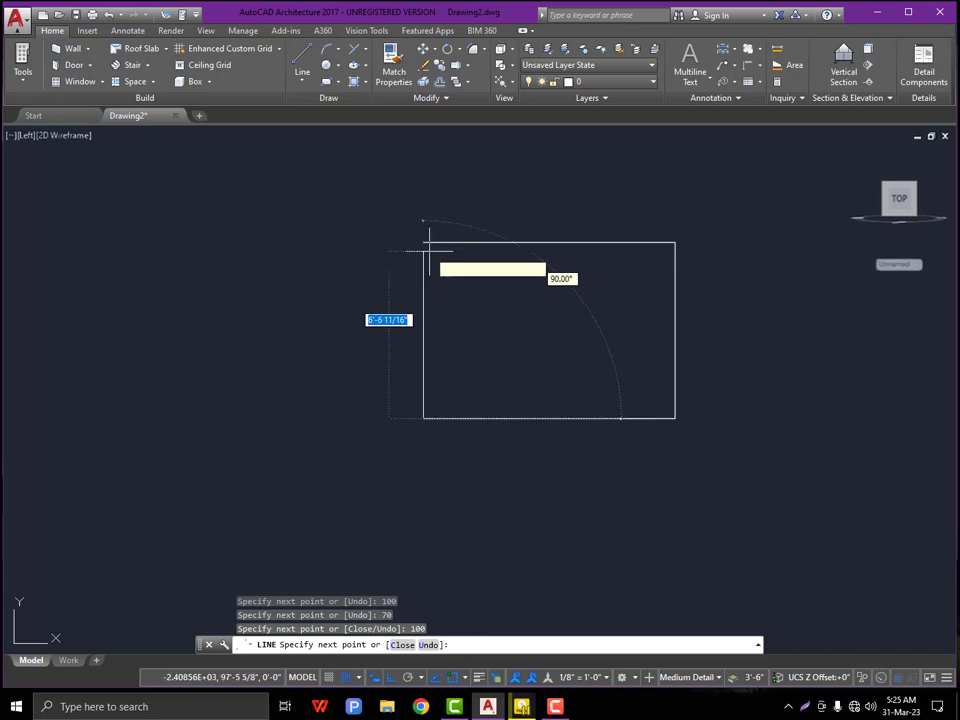
{"action": "left_click", "coordinate": [423, 242]}
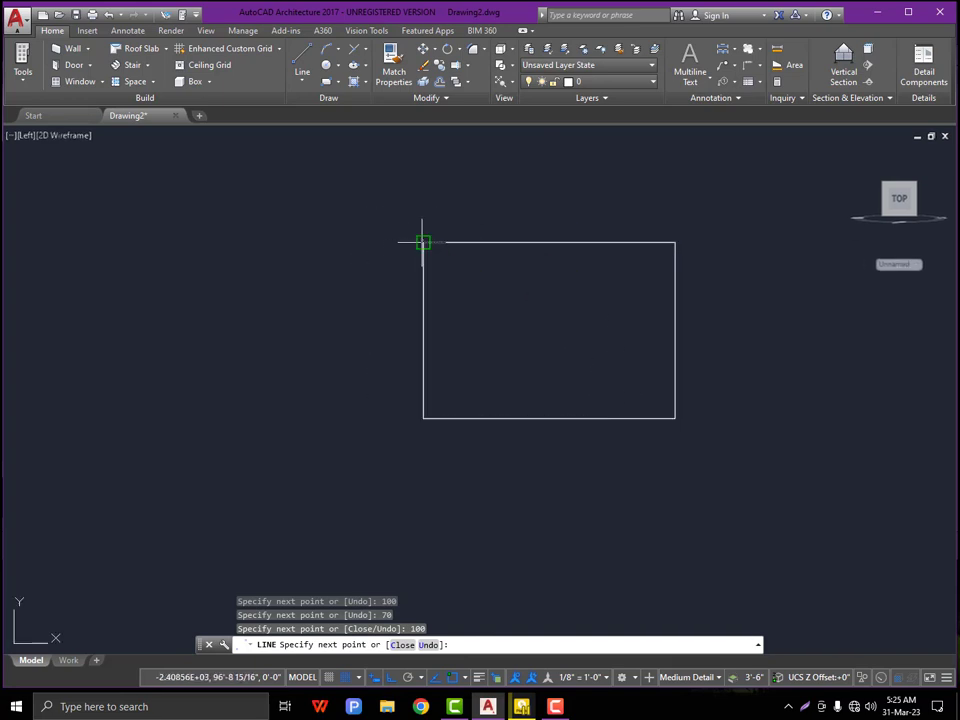
{"action": "right_click", "coordinate": [424, 242]}
{"action": "left_click", "coordinate": [440, 252]}
{"action": "scroll", "coordinate": [400, 278], "scroll_direction": "down", "scroll_amount": 4}
{"action": "scroll", "coordinate": [418, 274], "scroll_direction": "up", "scroll_amount": 6}
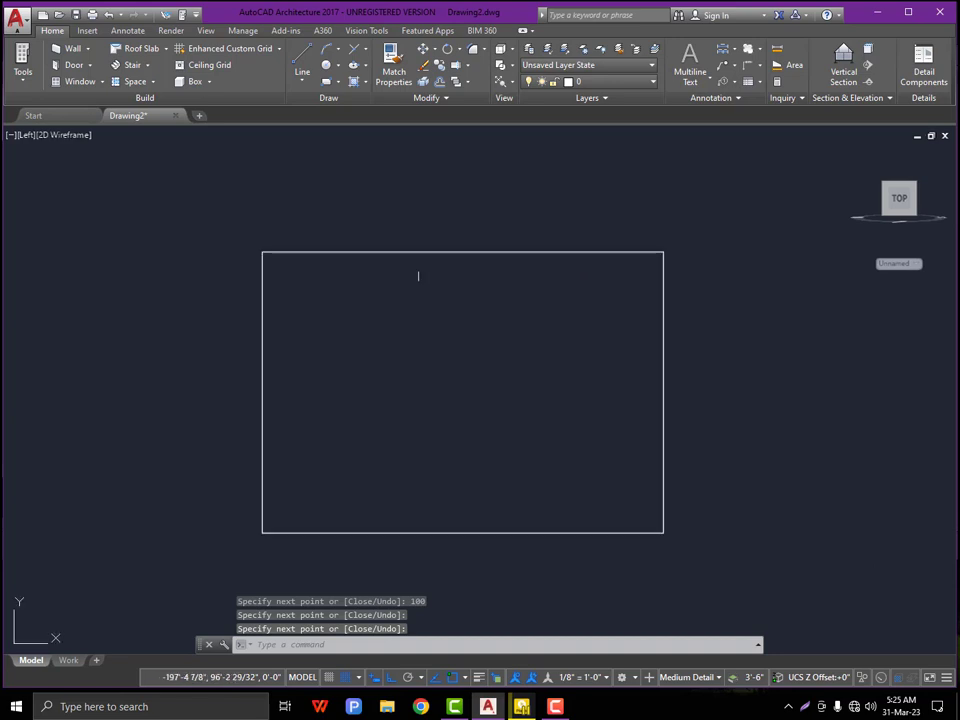
{"action": "scroll", "coordinate": [339, 276], "scroll_direction": "down", "scroll_amount": 2}
{"action": "scroll", "coordinate": [440, 311], "scroll_direction": "up", "scroll_amount": 2}
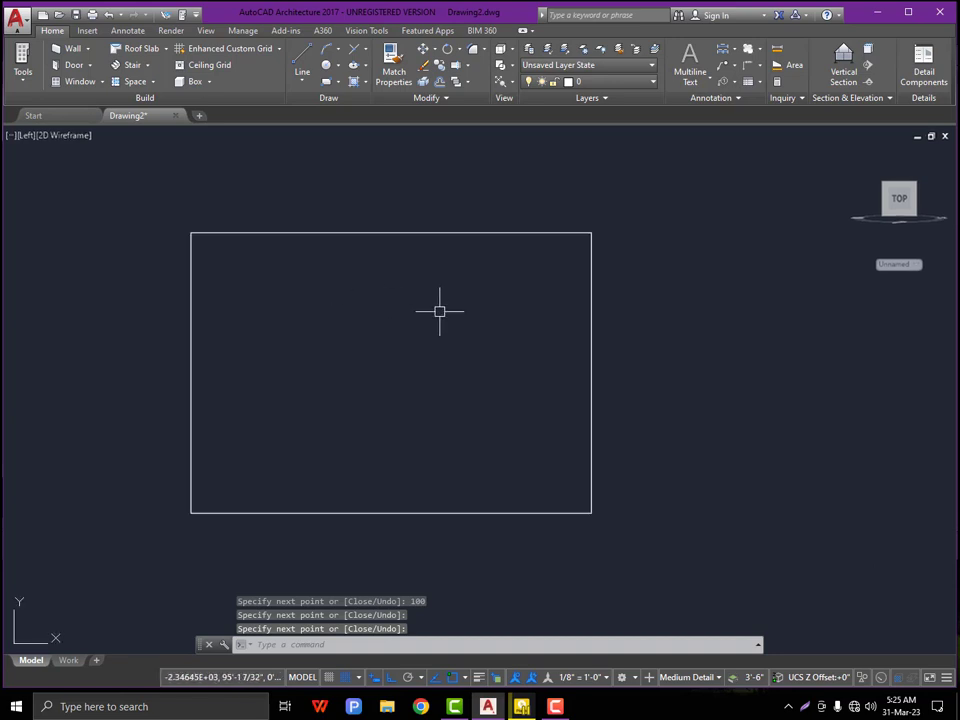
{"action": "key", "text": "Escape"}
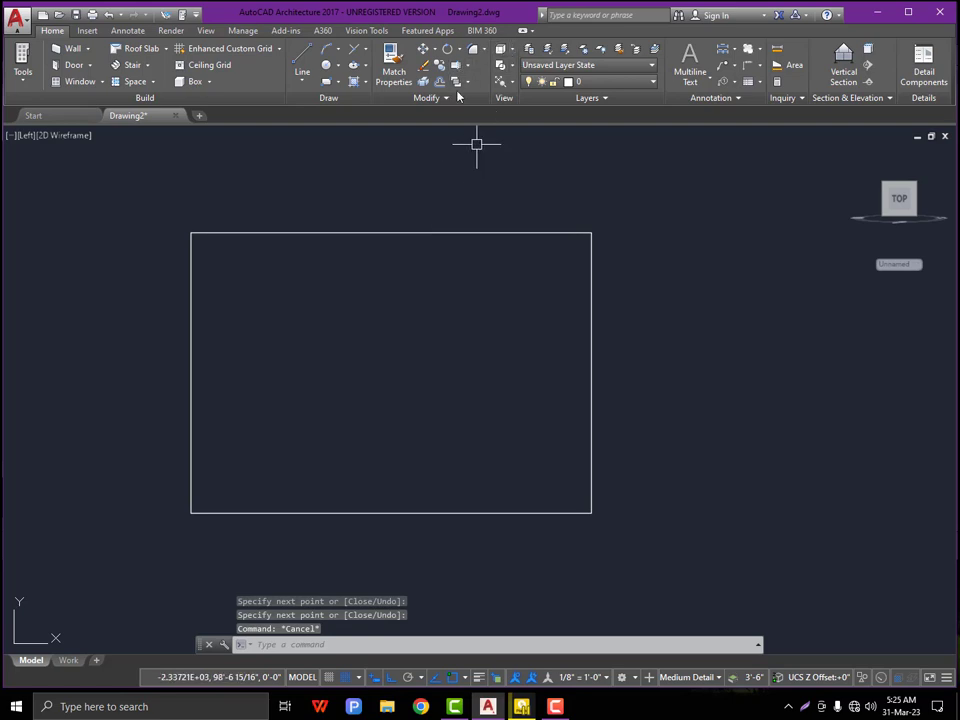
- Set the fillet radius to 15 and fillet the rectangle's upper-left corner
{"action": "left_click", "coordinate": [475, 52]}
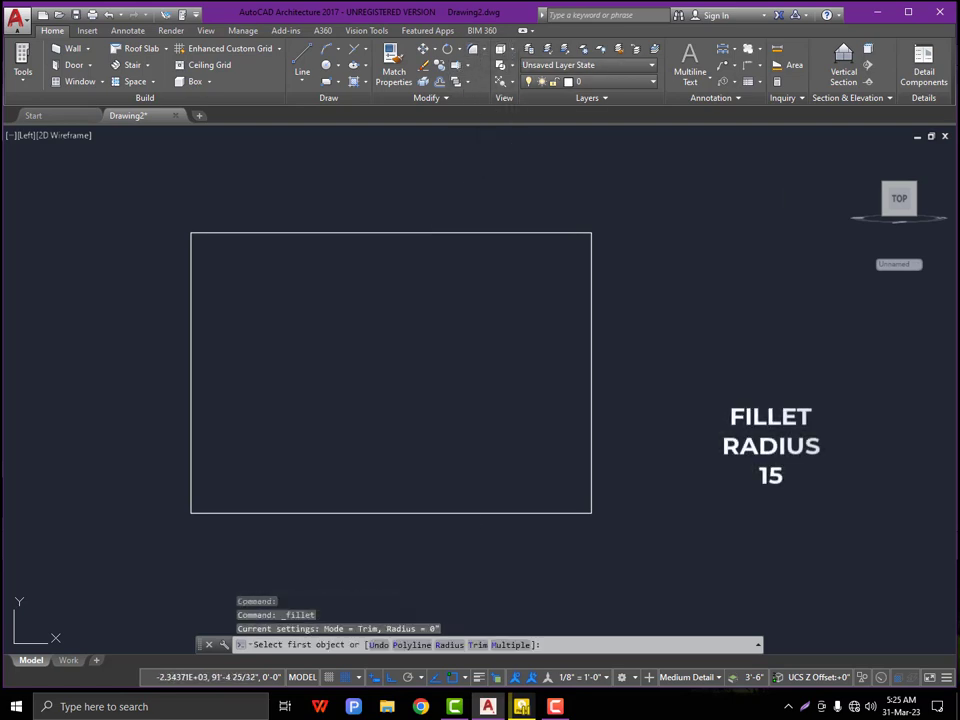
{"action": "left_click", "coordinate": [449, 645]}
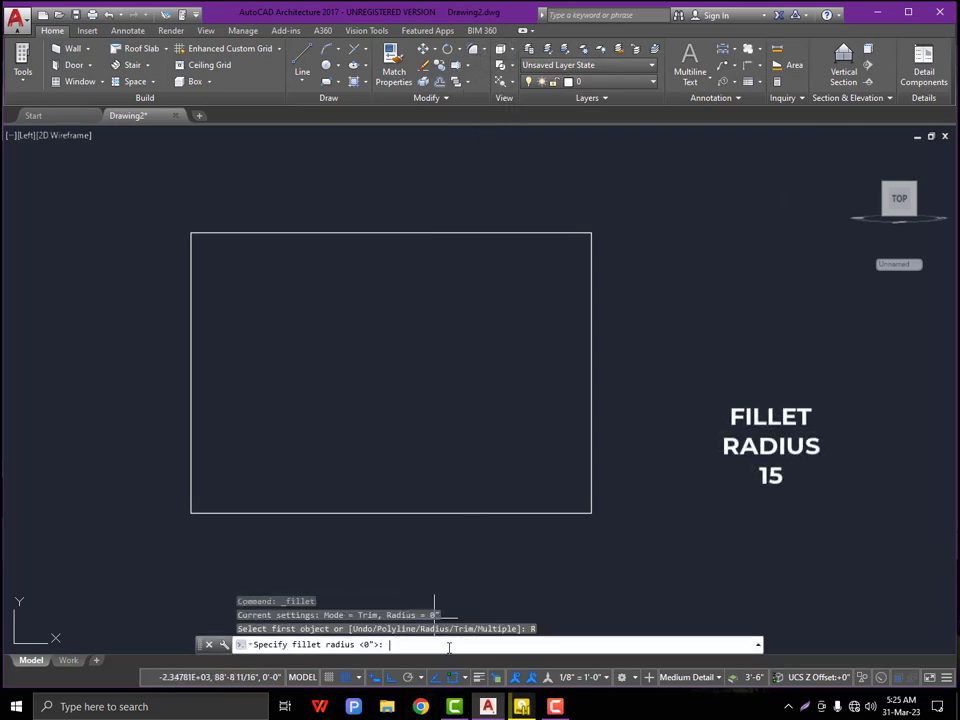
{"action": "type", "text": "15"}
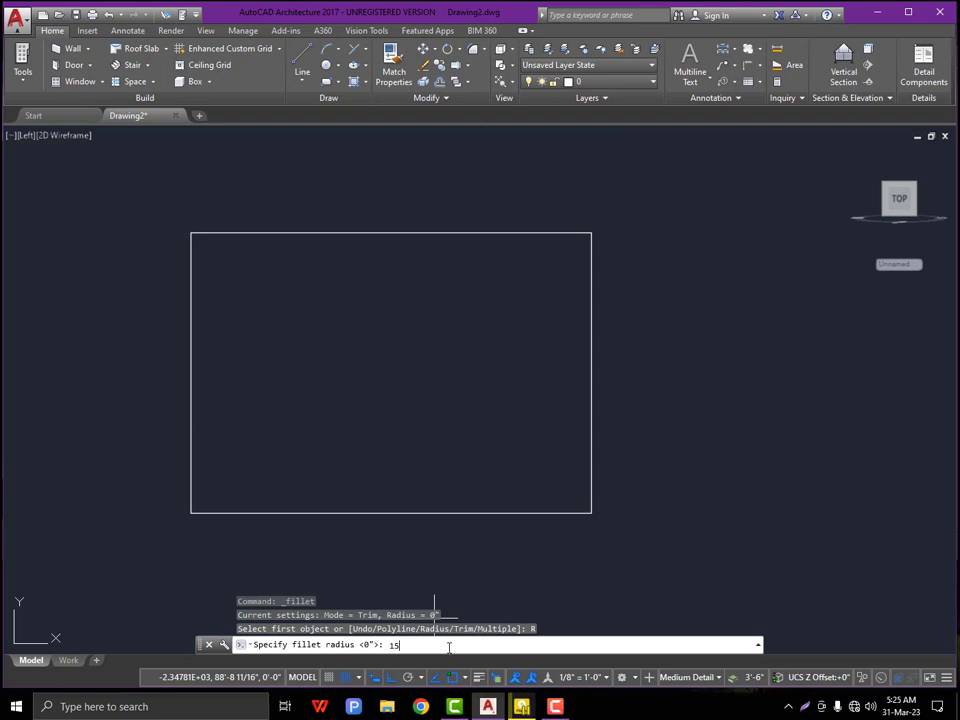
{"action": "key", "text": "Return"}
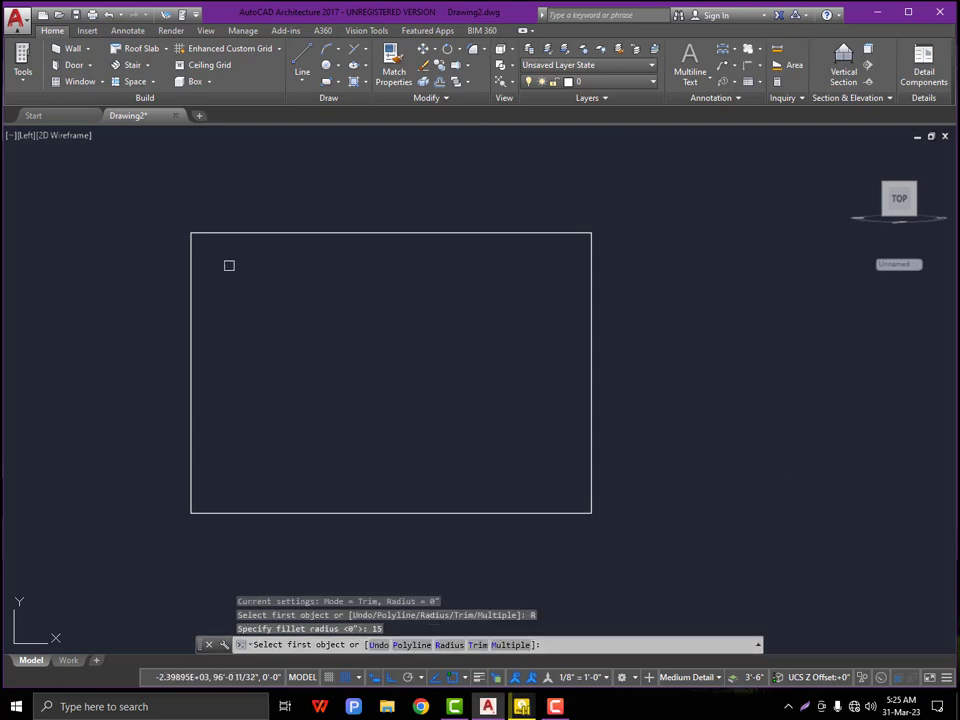
{"action": "left_click", "coordinate": [233, 233]}
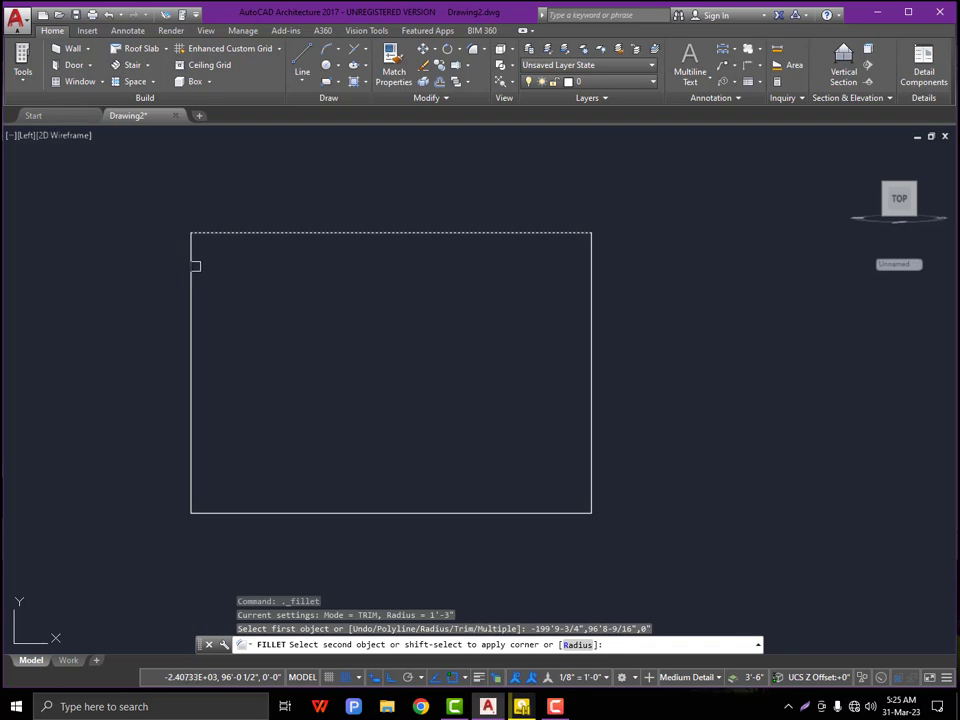
{"action": "left_click", "coordinate": [193, 268]}
- Fillet the rectangle's lower-left and upper-right corners with the same radius of 15
{"action": "key", "text": "Return"}
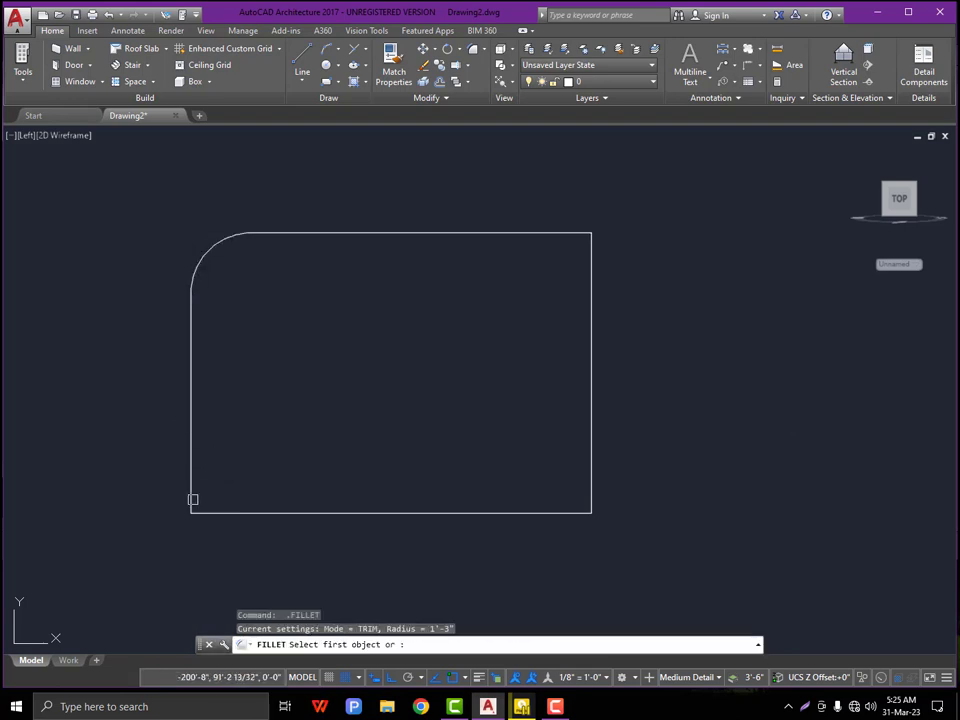
{"action": "left_click", "coordinate": [193, 494]}
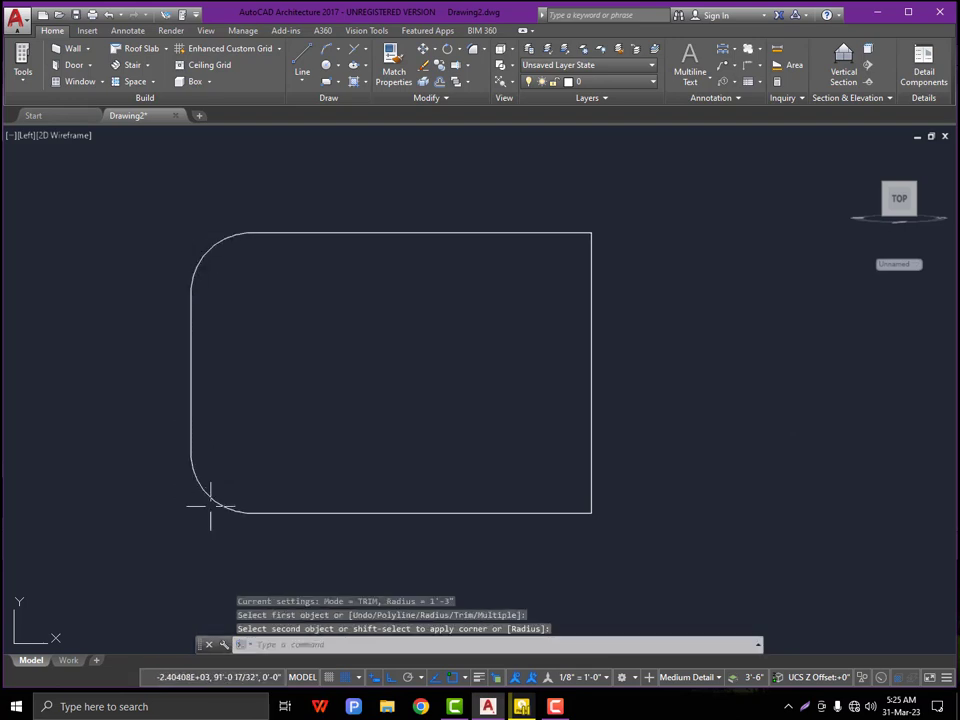
{"action": "left_click", "coordinate": [210, 507]}
{"action": "key", "text": "Return"}
{"action": "left_click", "coordinate": [536, 233]}
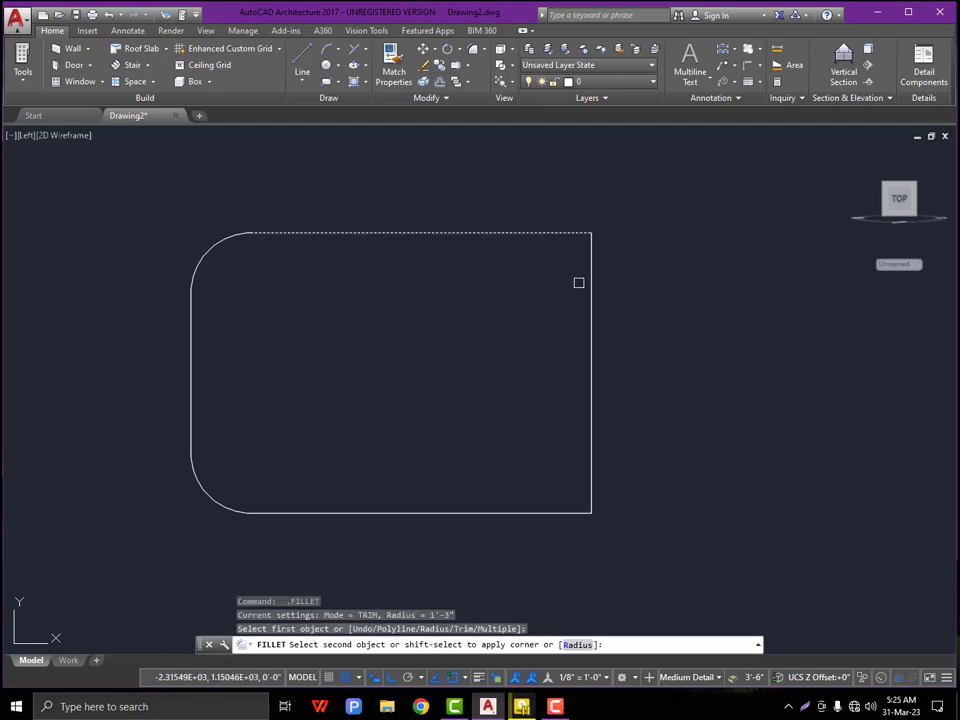
{"action": "left_click", "coordinate": [591, 285]}
- Fillet the rectangle's lower-right corner with the same radius of 15 and end the Fillet command
{"action": "key", "text": "Return"}
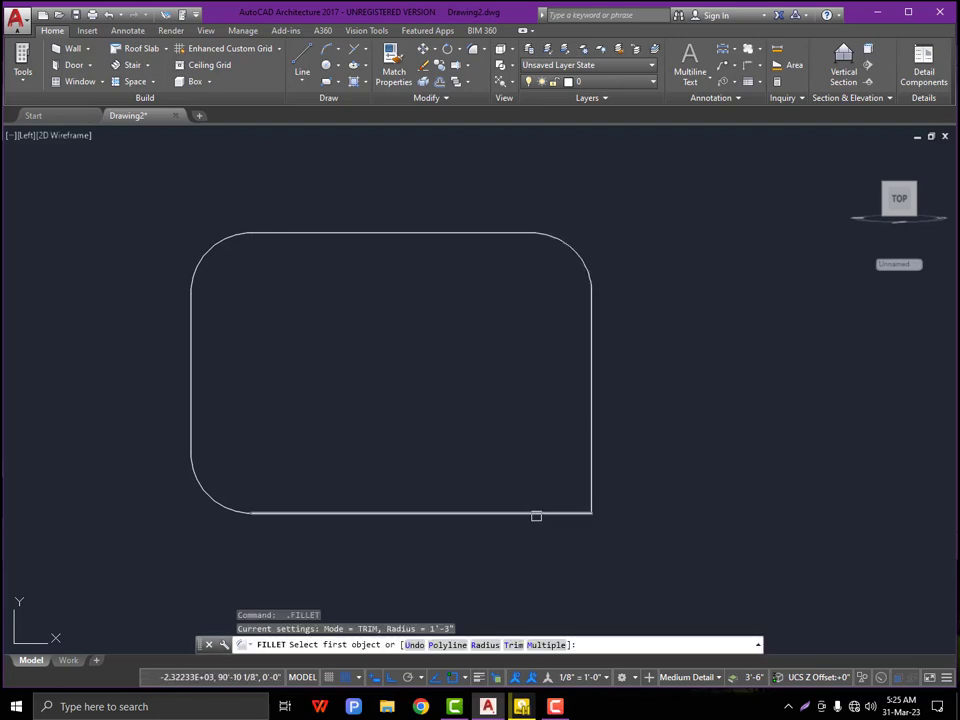
{"action": "left_click", "coordinate": [536, 512]}
{"action": "left_click", "coordinate": [592, 447]}
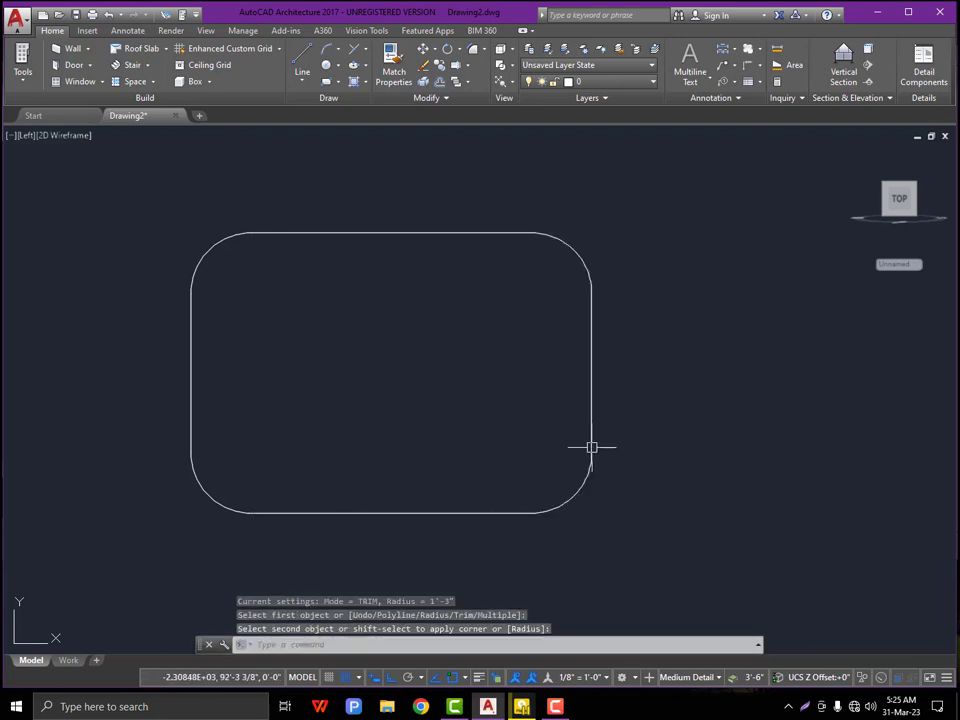
{"action": "key", "text": "Return"}
{"action": "scroll", "coordinate": [460, 413], "scroll_direction": "down", "scroll_amount": 2}
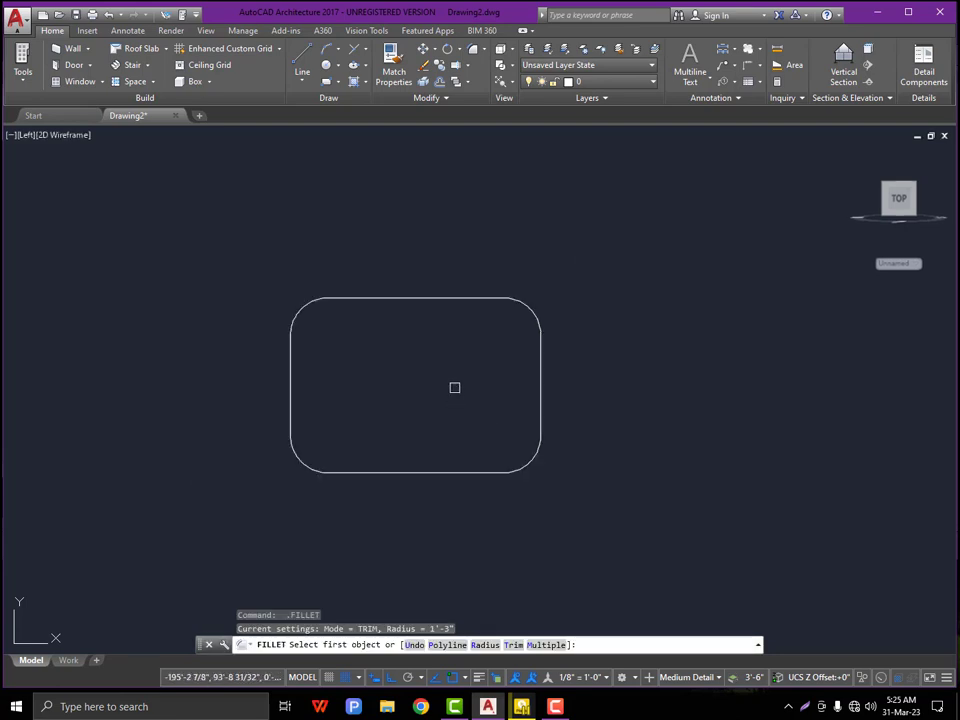
{"action": "scroll", "coordinate": [454, 387], "scroll_direction": "up", "scroll_amount": 2}
{"action": "key", "text": "Escape"}
{"action": "key", "text": "Escape"}
{"action": "key", "text": "Escape"}
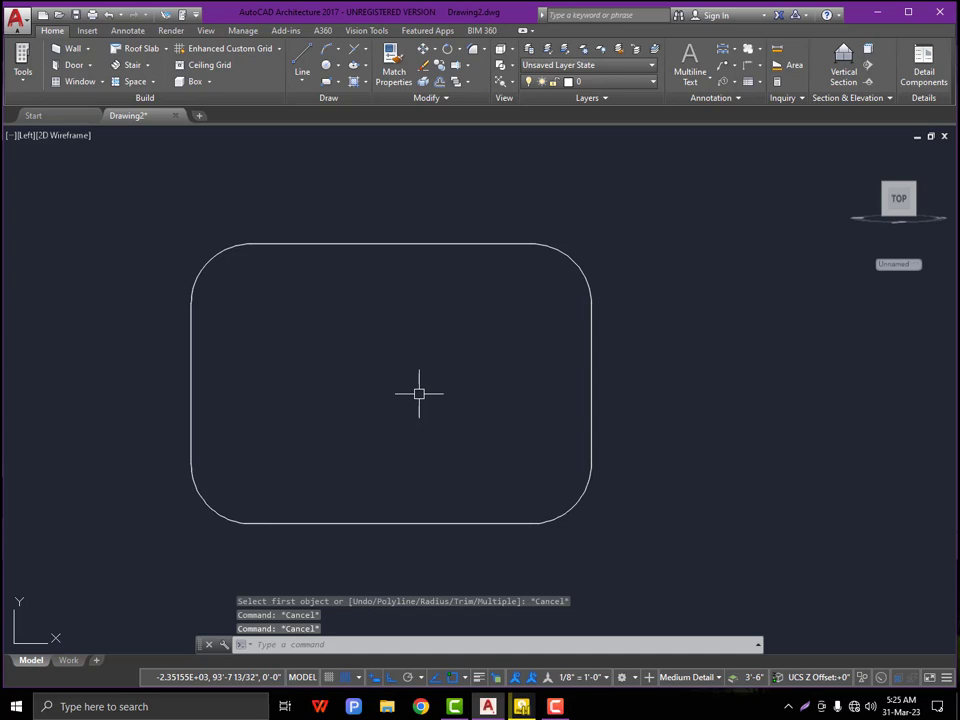
- Join all lines and arcs of the rounded rectangle into one polyline
{"action": "type", "text": "J"}
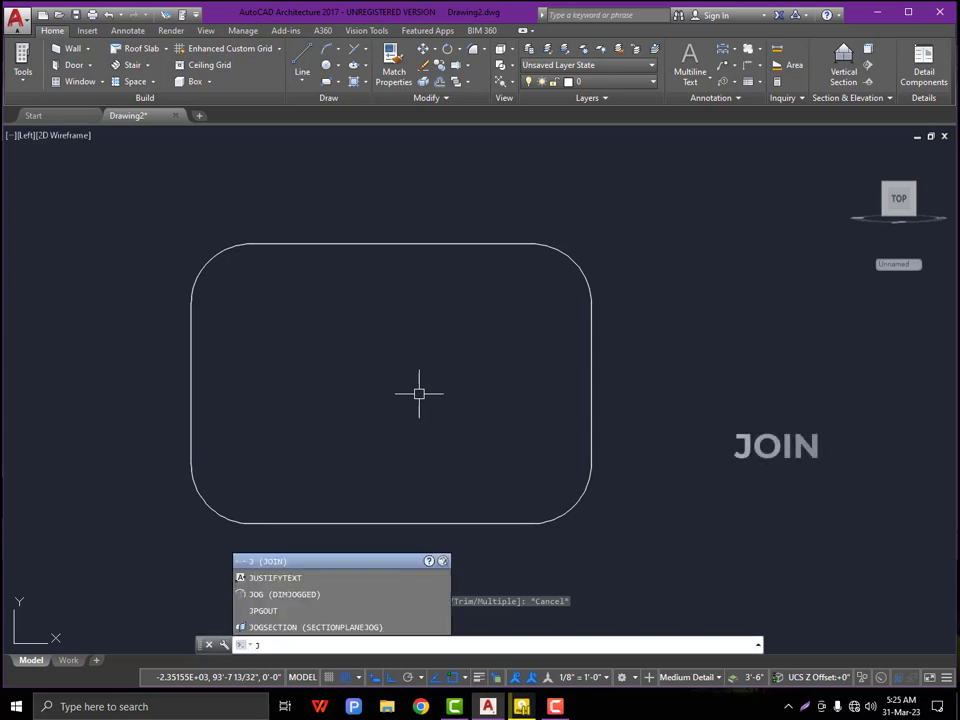
{"action": "left_click", "coordinate": [270, 563]}
{"action": "left_click", "coordinate": [609, 213]}
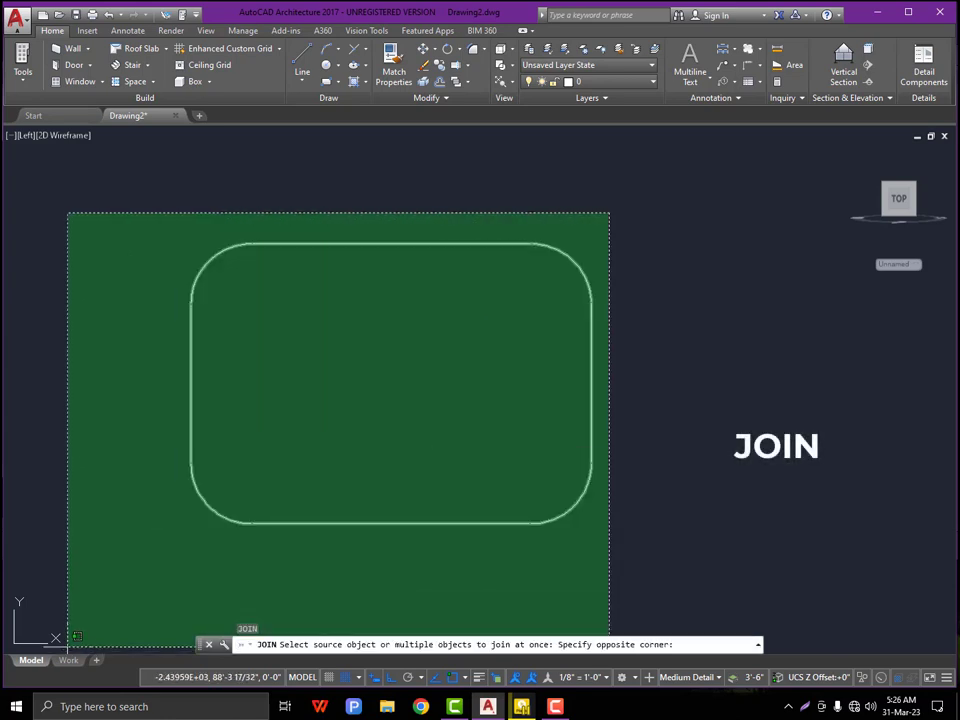
{"action": "left_click", "coordinate": [108, 561]}
{"action": "key", "text": "Return"}
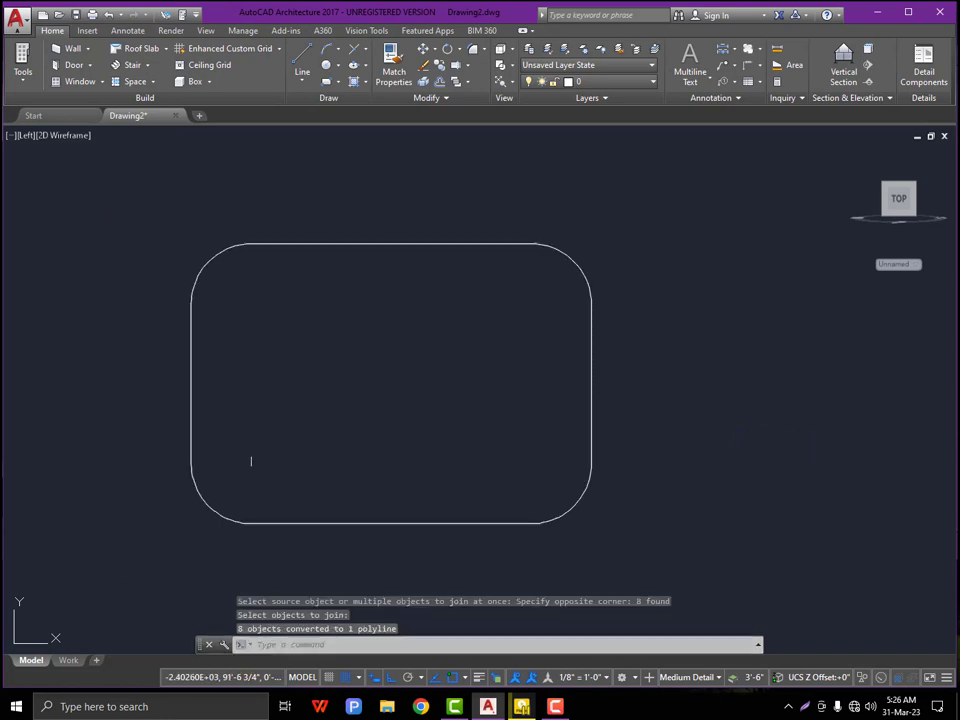
- Offset the rounded rectangle inward by 6
{"action": "type", "text": "o"}
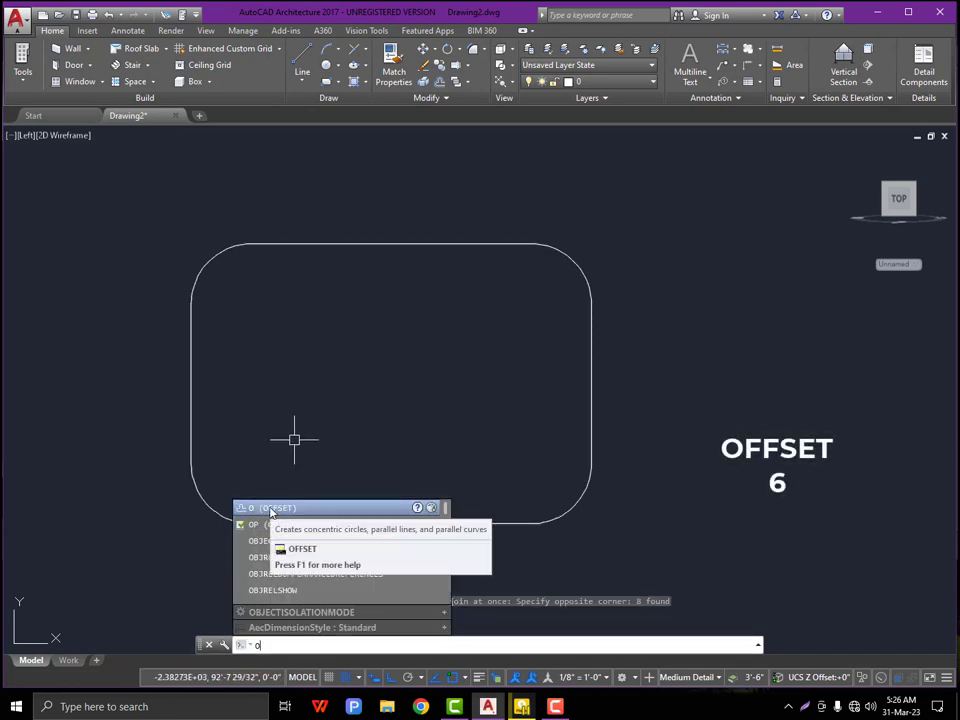
{"action": "key", "text": "Return"}
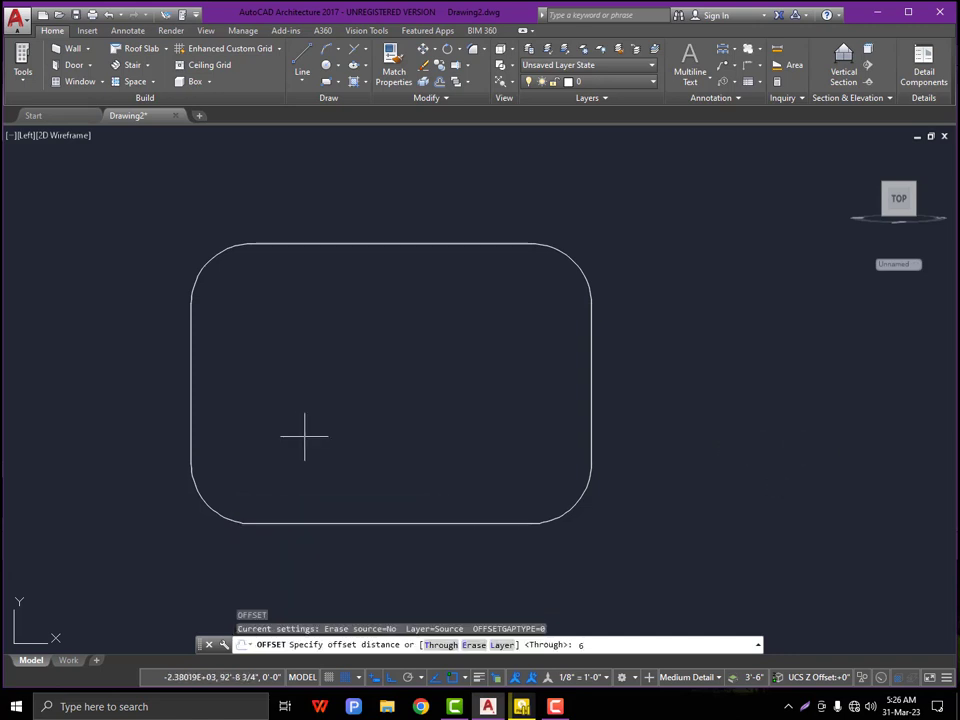
{"action": "key", "text": "Return"}
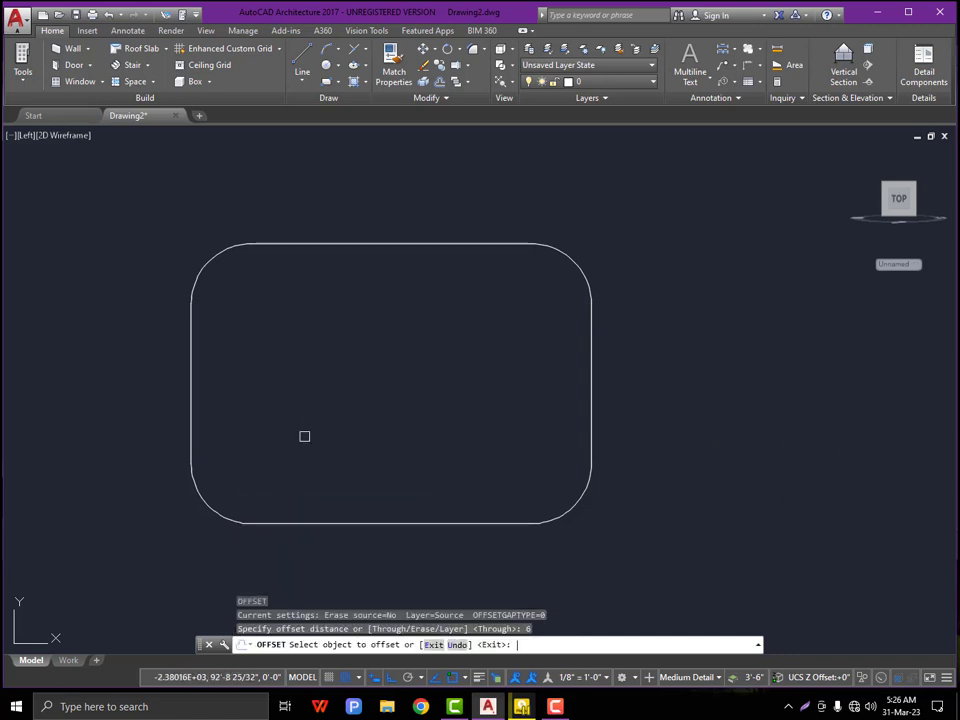
{"action": "left_click", "coordinate": [323, 245]}
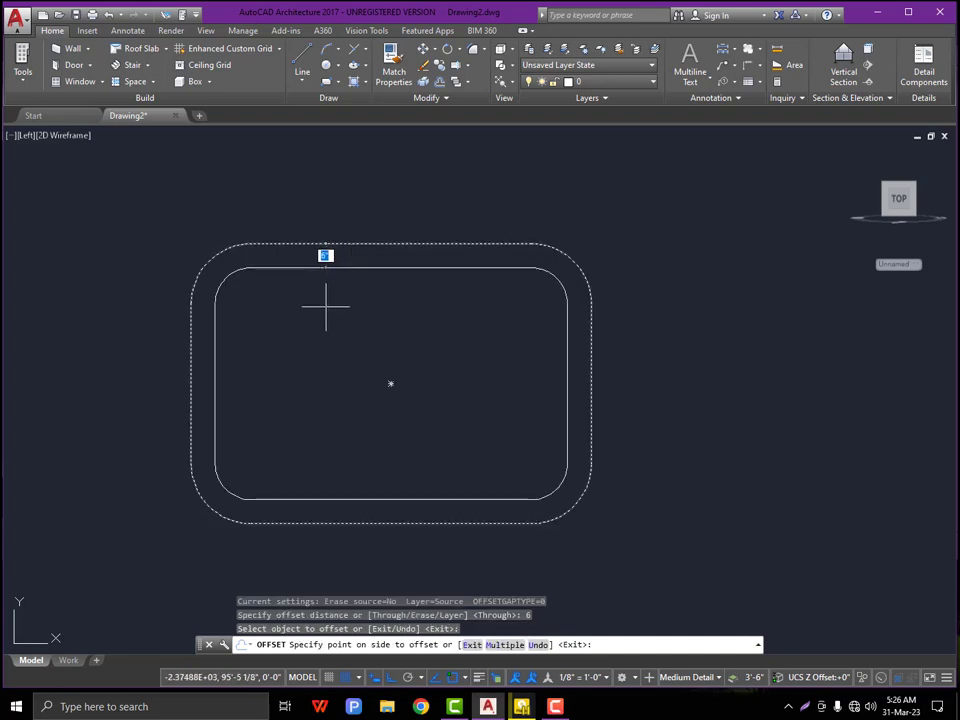
{"action": "left_click", "coordinate": [325, 306]}
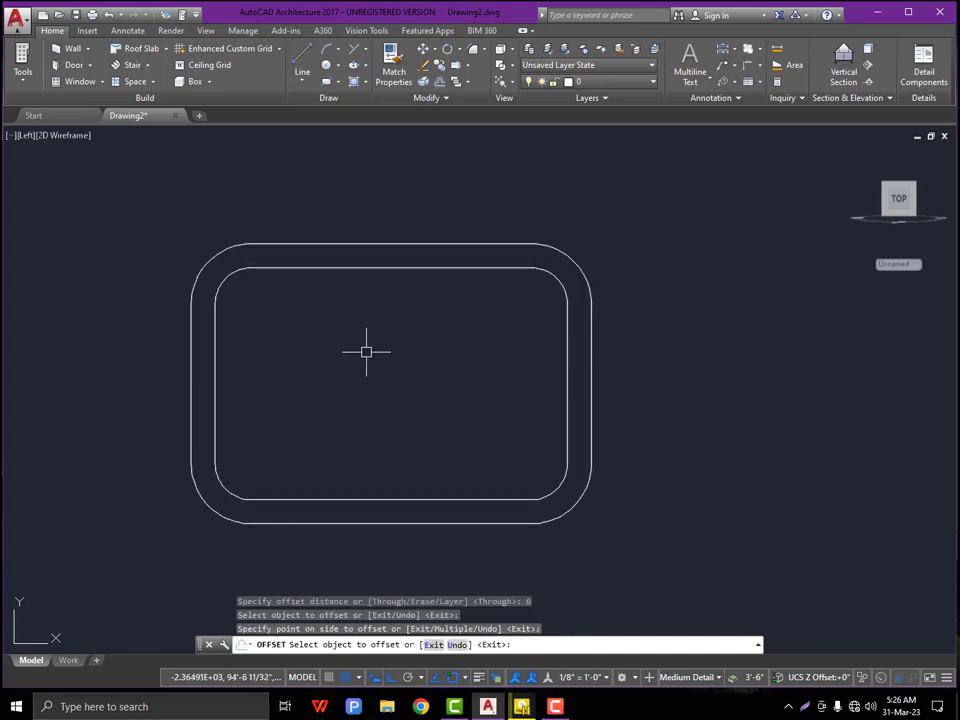
{"action": "key", "text": "Escape"}
- Extrude the outer and inner rounded rectangles together to a height of 13
{"action": "mouse_move", "coordinate": [361, 353]}
{"action": "middle_mouse_down", "text": "shift"}
{"action": "mouse_move", "coordinate": [326, 321]}
{"action": "mouse_move", "coordinate": [317, 452]}
{"action": "mouse_move", "coordinate": [199, 390]}
{"action": "mouse_move", "coordinate": [161, 388]}
{"action": "mouse_move", "coordinate": [300, 386]}
{"action": "mouse_move", "coordinate": [397, 371]}
{"action": "mouse_move", "coordinate": [369, 356]}
{"action": "mouse_move", "coordinate": [366, 392]}
{"action": "middle_mouse_up", "text": "shift"}
{"action": "middle_click", "coordinate": [161, 388], "text": "shift"}
{"action": "middle_click", "coordinate": [161, 388], "text": "shift"}
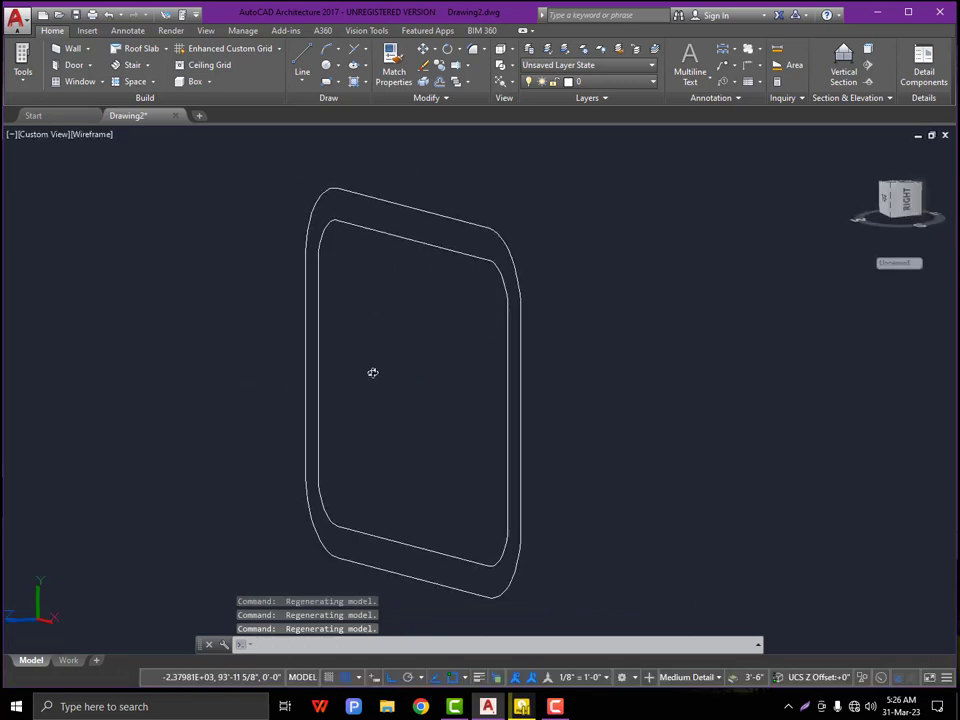
{"action": "scroll", "coordinate": [372, 372], "scroll_direction": "down", "scroll_amount": 2}
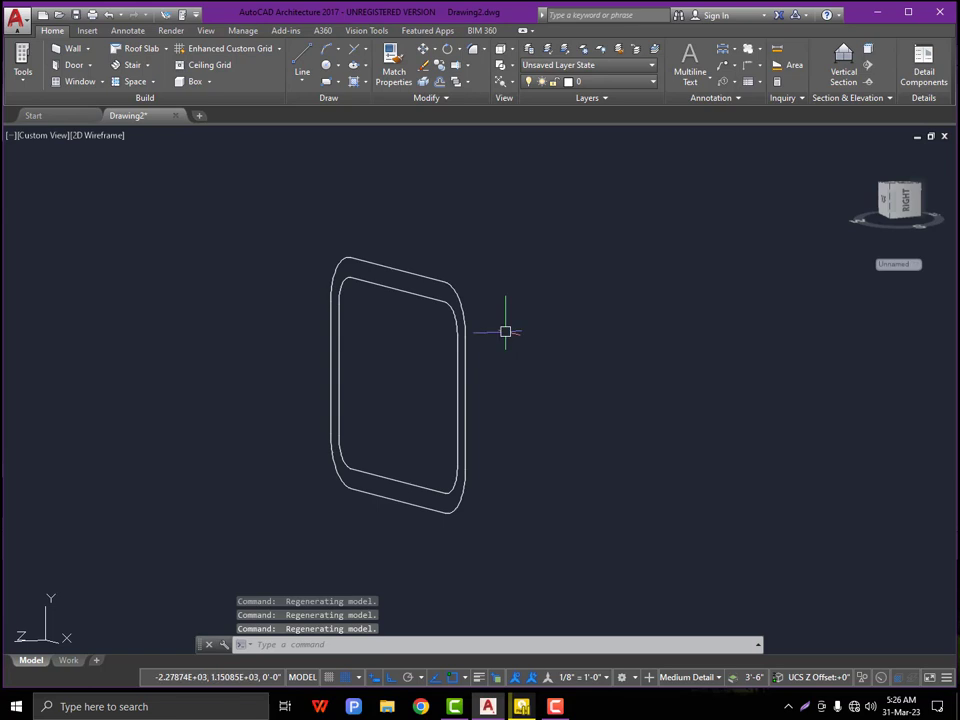
{"action": "type", "text": "EX"}
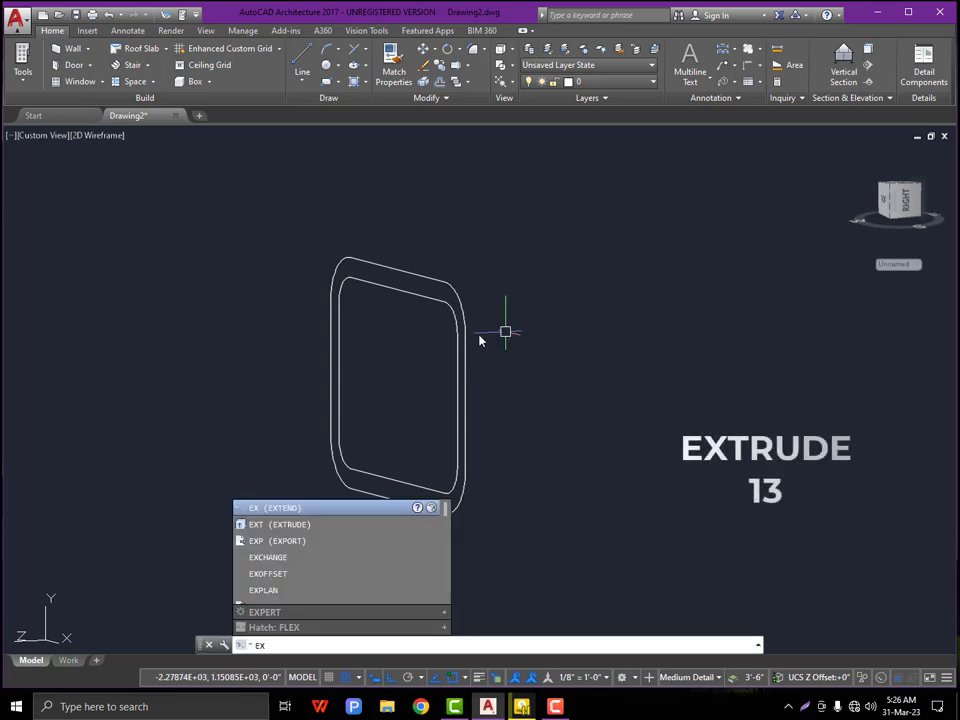
{"action": "type", "text": "T"}
{"action": "left_click", "coordinate": [304, 524]}
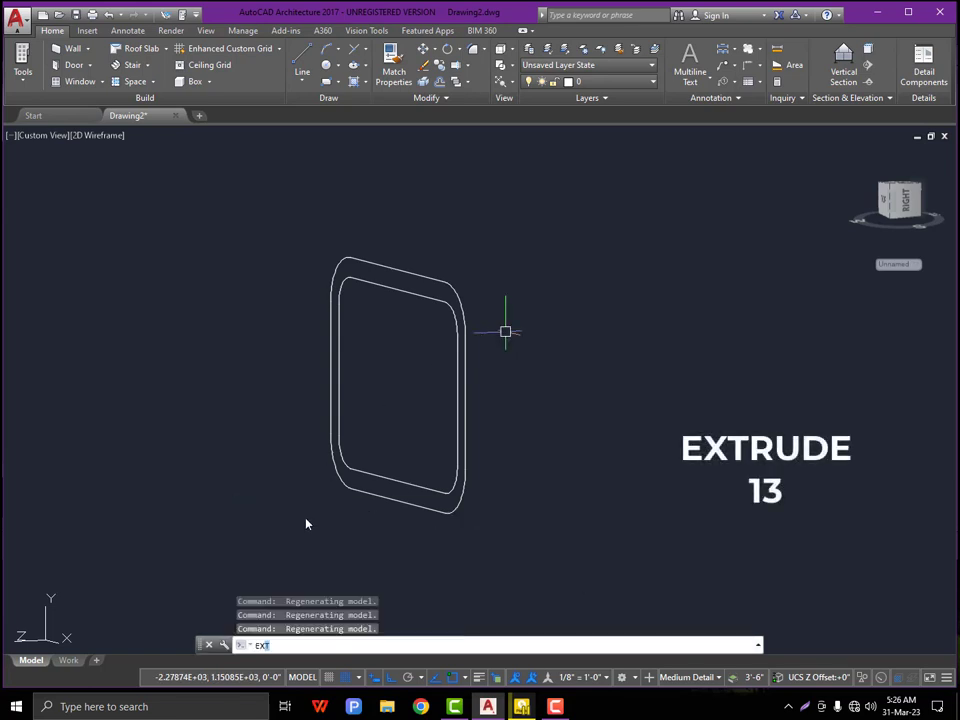
{"action": "left_click", "coordinate": [536, 223]}
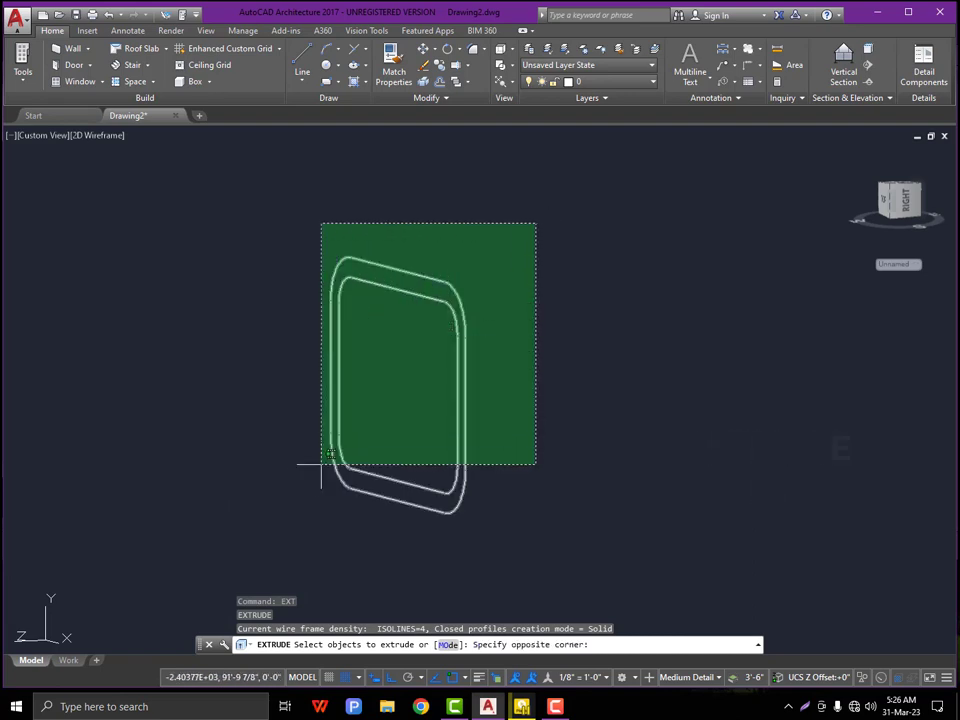
{"action": "left_click", "coordinate": [272, 524]}
{"action": "key", "text": "Return"}
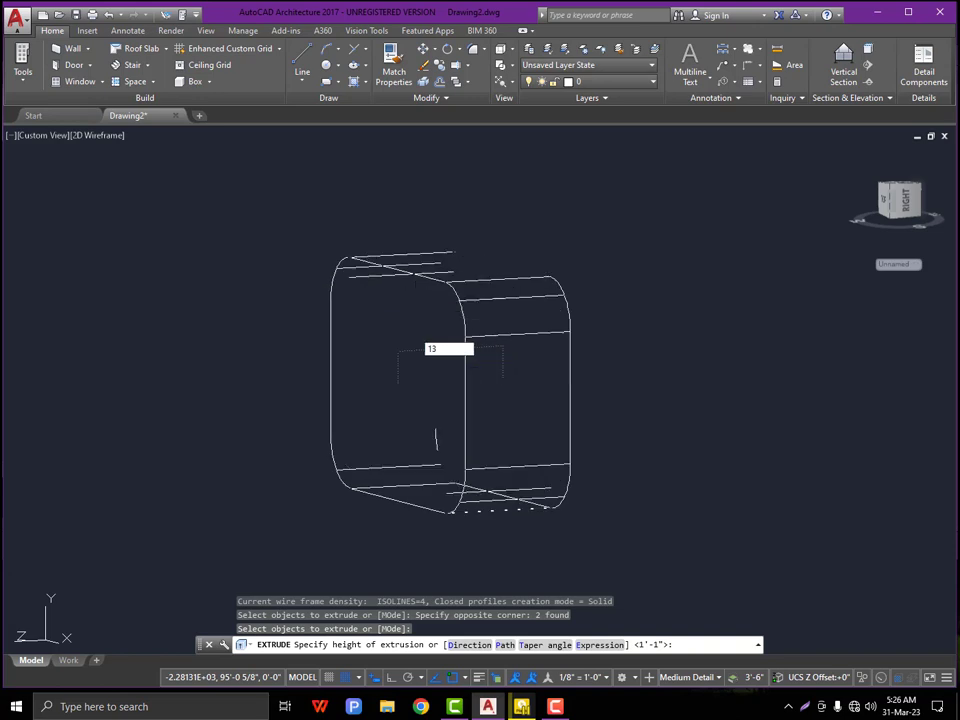
{"action": "key", "text": "Return"}
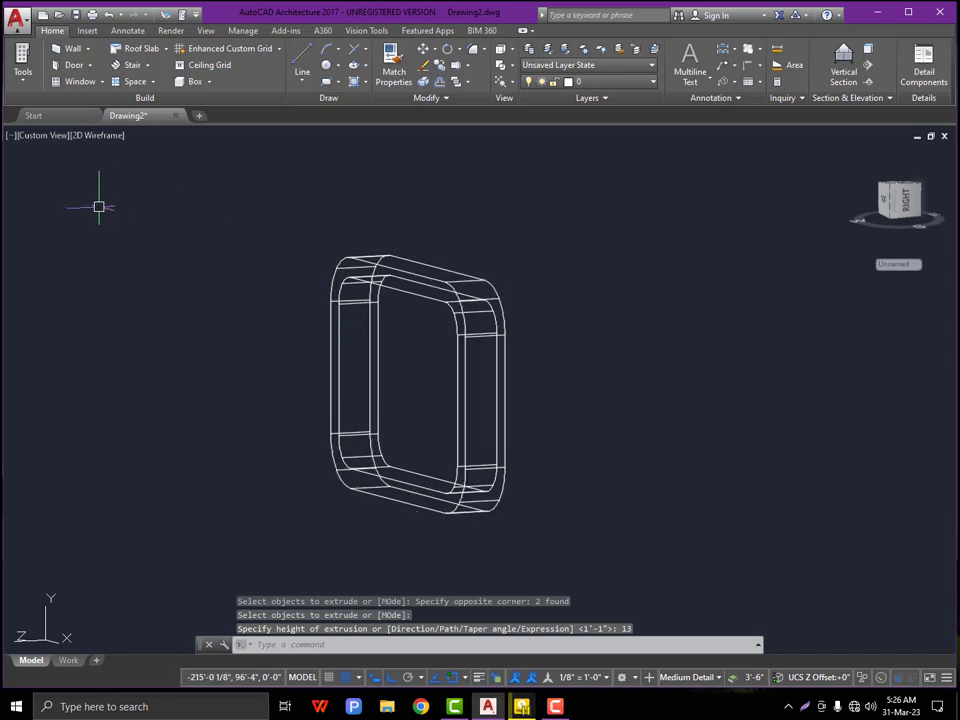
- Switch the viewport's visual style to Conceptual
{"action": "key", "text": "Escape"}
{"action": "left_click", "coordinate": [110, 137]}
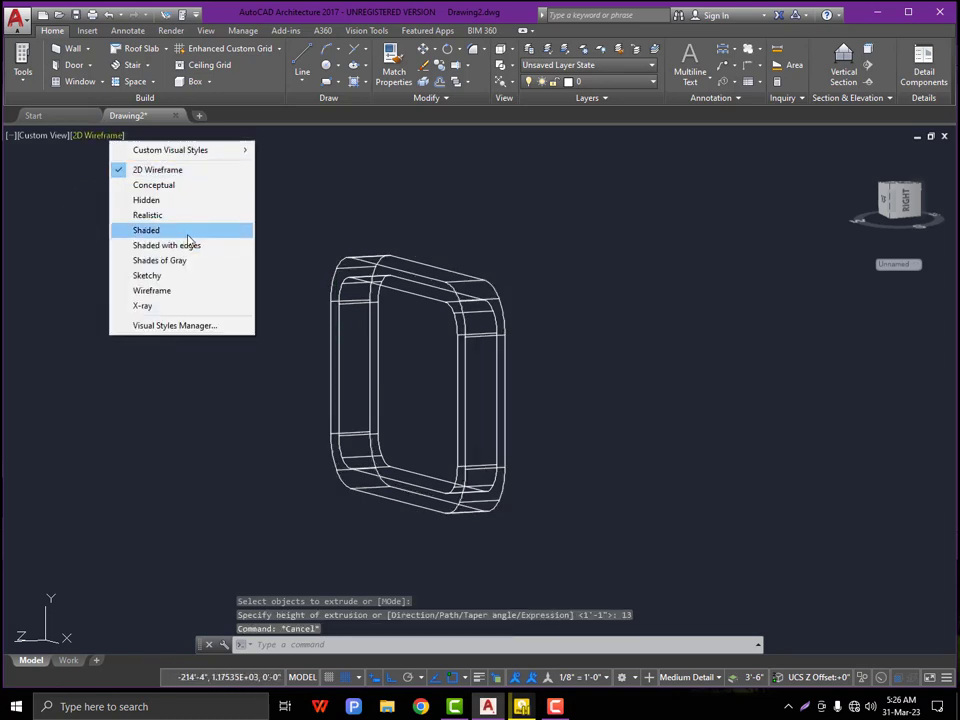
{"action": "left_click", "coordinate": [153, 185]}
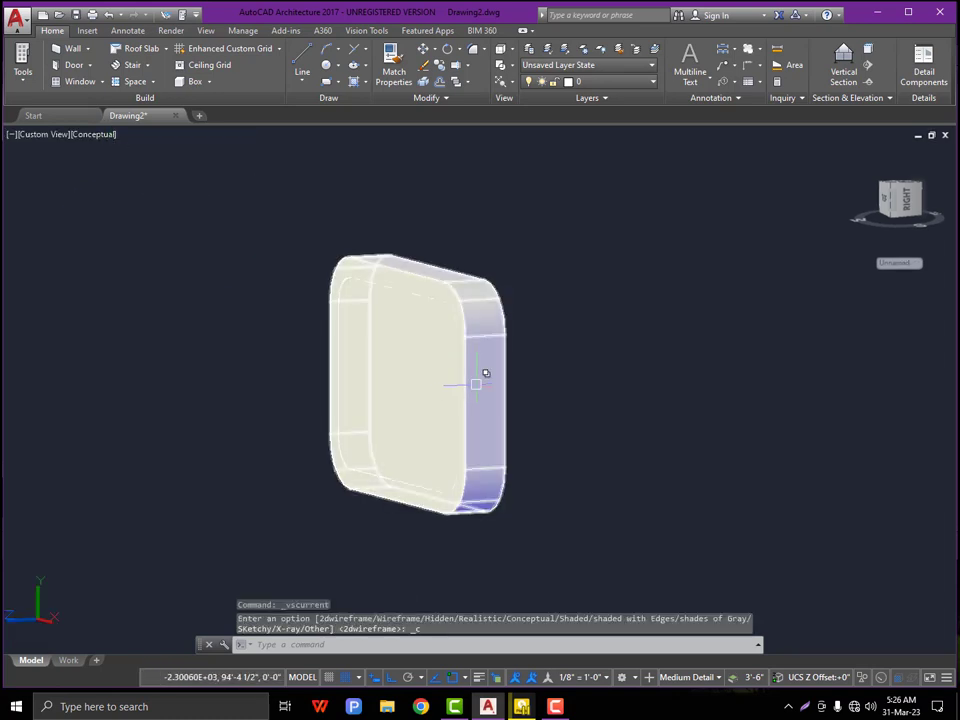
- Subtract the inner rounded solid from the outer rounded solid to form a hollow frame
{"action": "scroll", "coordinate": [471, 381], "scroll_direction": "up", "scroll_amount": 3}
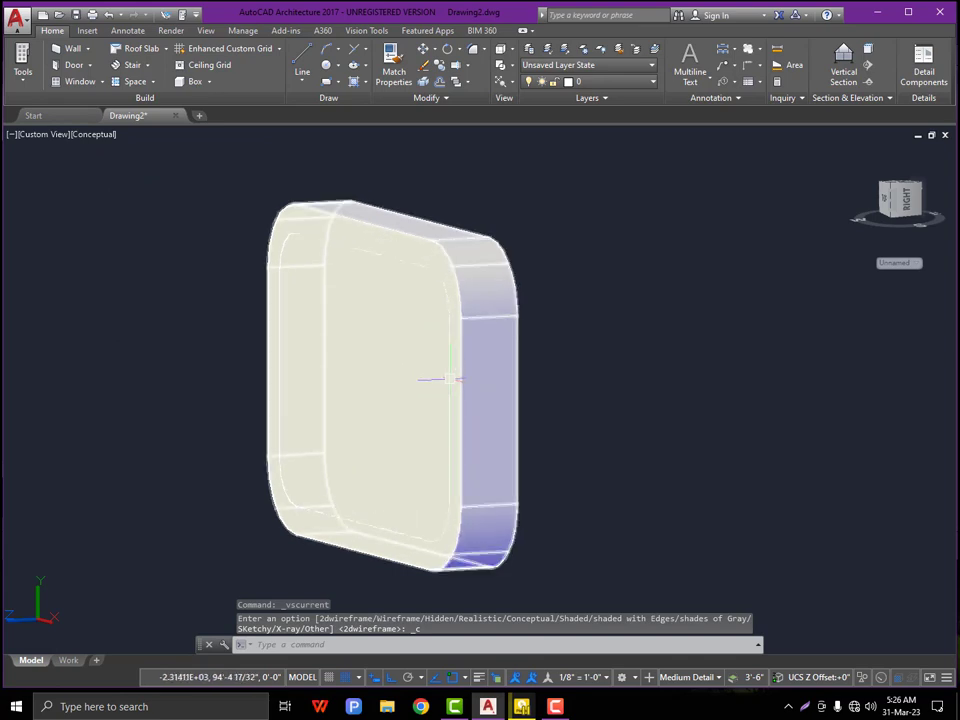
{"action": "scroll", "coordinate": [430, 380], "scroll_direction": "down", "scroll_amount": 2}
{"action": "middle_click_drag", "start_coordinate": [429, 396], "coordinate": [302, 396], "text": "shift"}
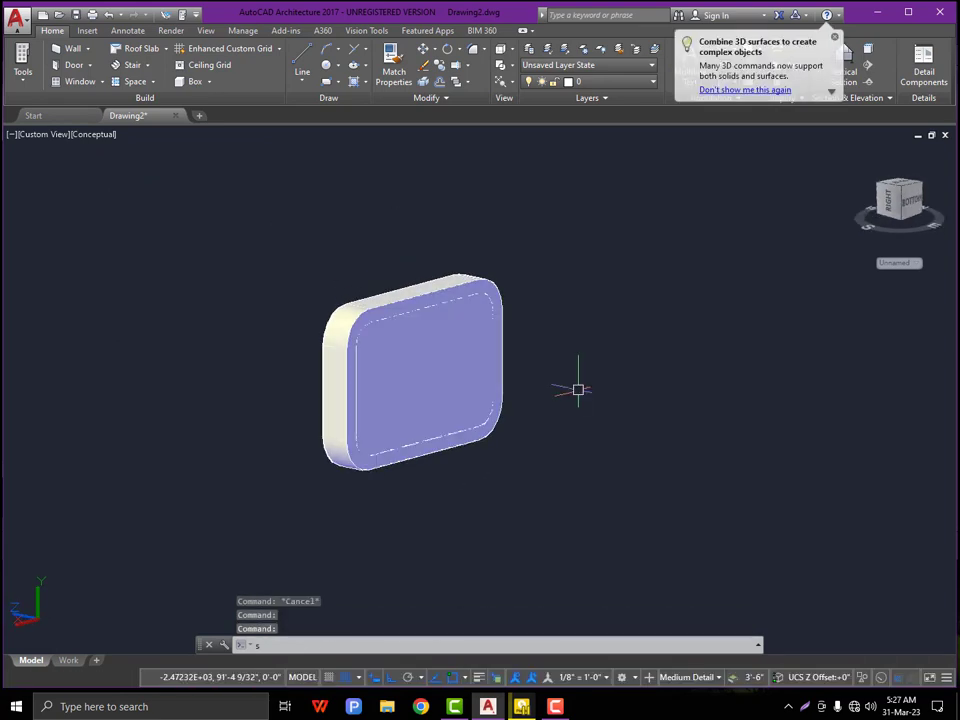
{"action": "type", "text": "su"}
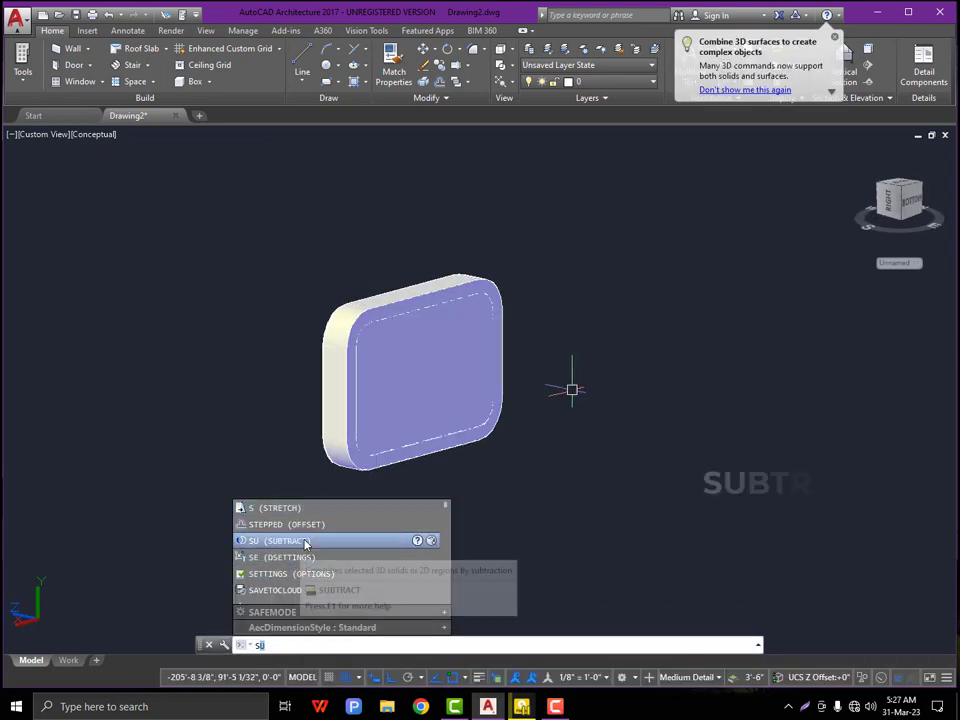
{"action": "left_click", "coordinate": [302, 541]}
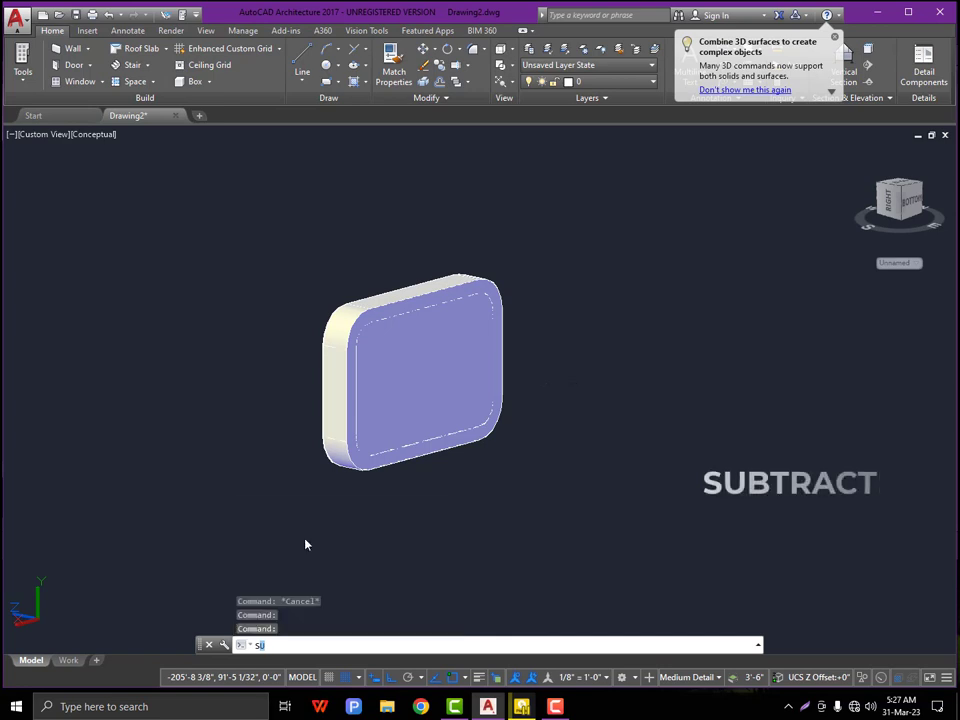
{"action": "left_click", "coordinate": [348, 342]}
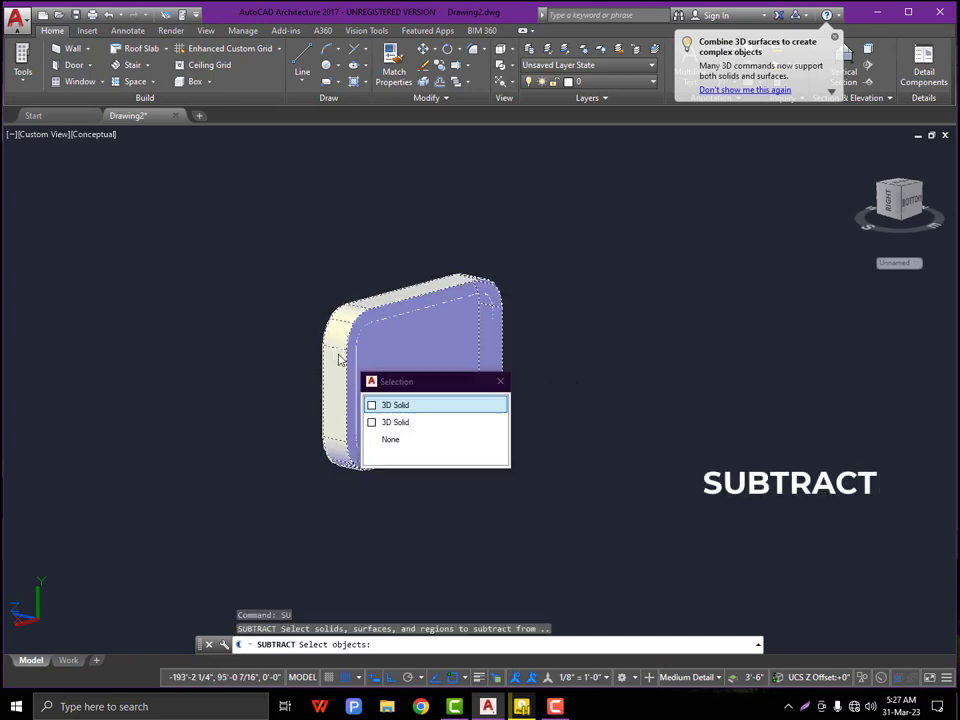
{"action": "left_click", "coordinate": [400, 406]}
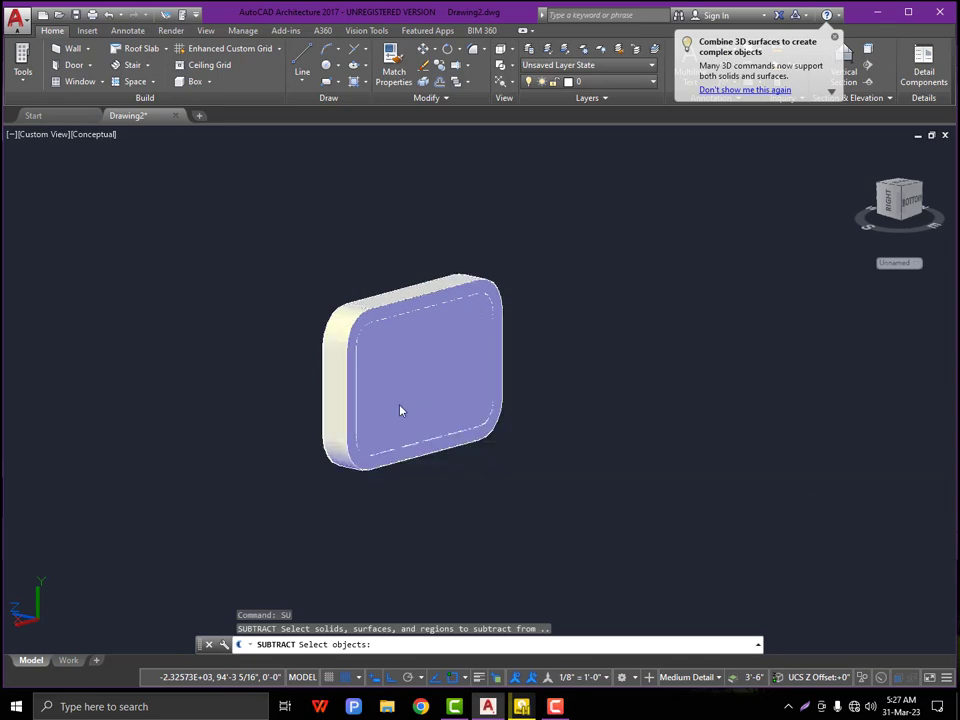
{"action": "key", "text": "Return"}
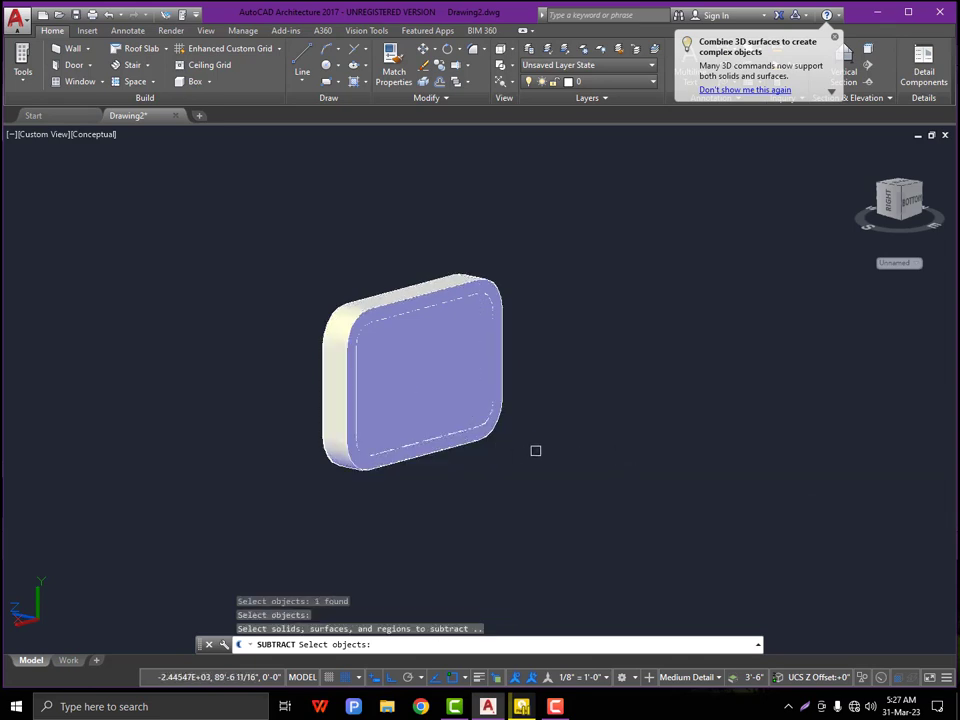
{"action": "left_click", "coordinate": [404, 444]}
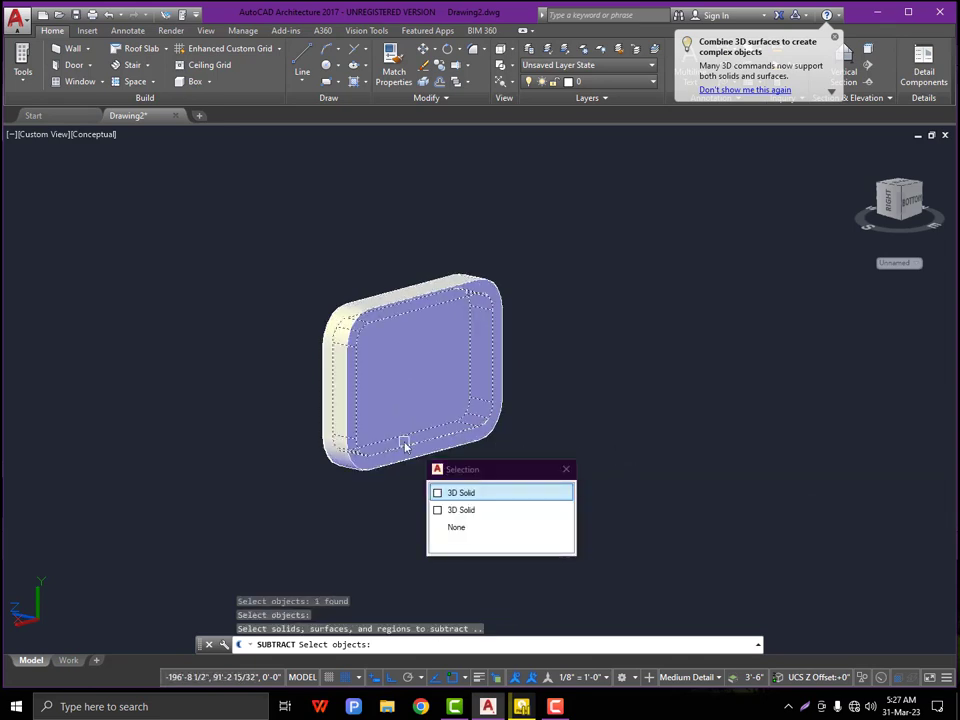
{"action": "key", "text": "Return"}
{"action": "key", "text": "Return"}
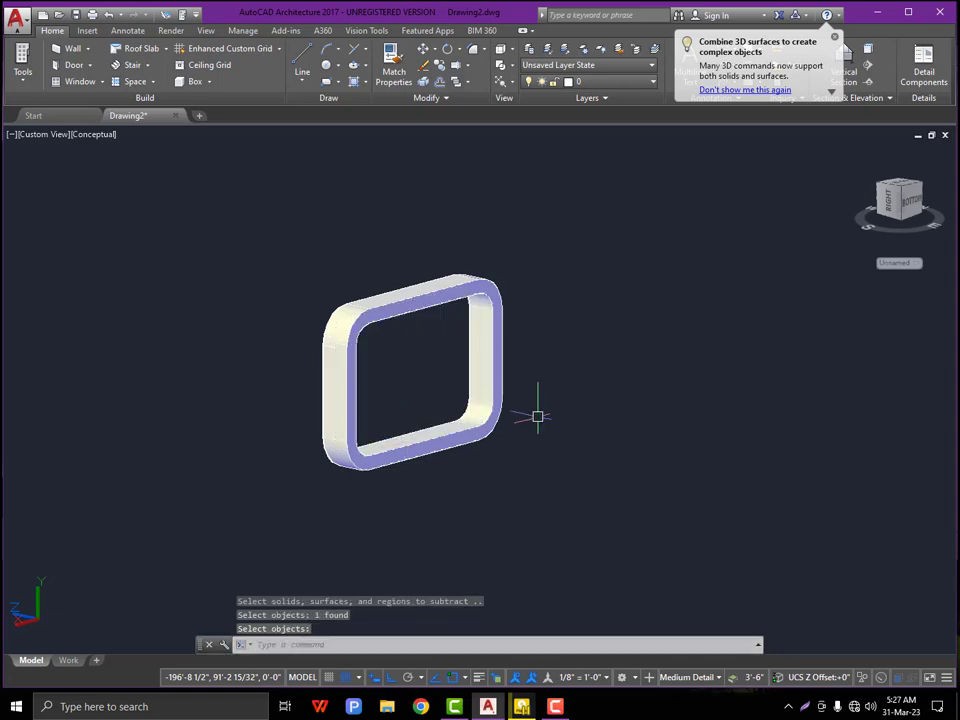
{"action": "key", "text": "Escape"}
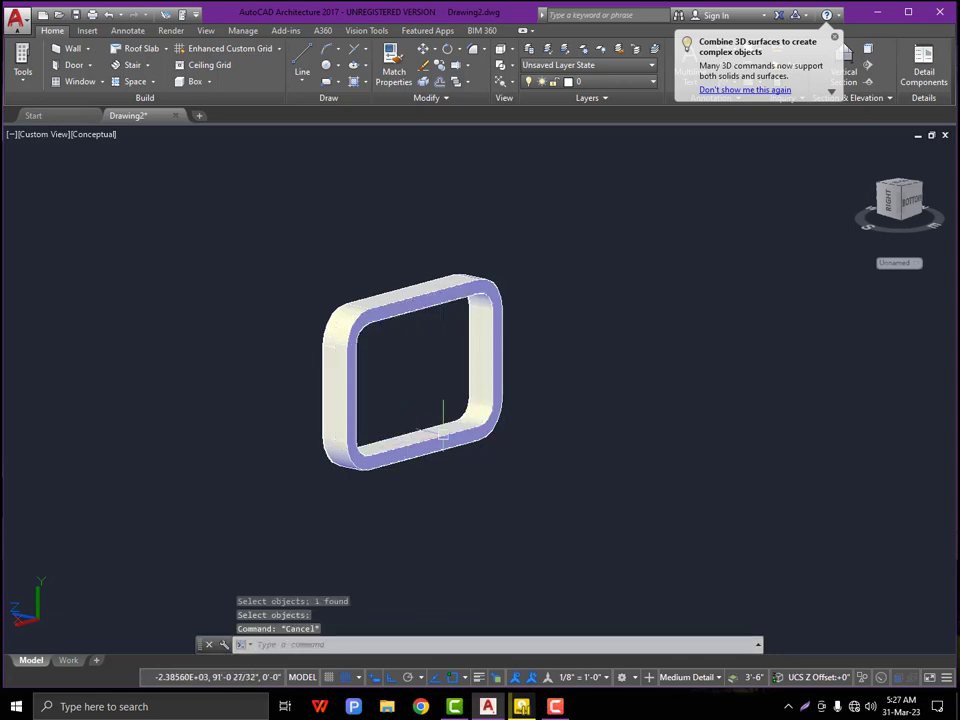
- Examine the hollow frame from several angles and at different distances
{"action": "middle_click_drag", "start_coordinate": [443, 430], "coordinate": [589, 465], "text": "shift"}
{"action": "scroll", "coordinate": [594, 373], "scroll_direction": "up", "scroll_amount": 3}
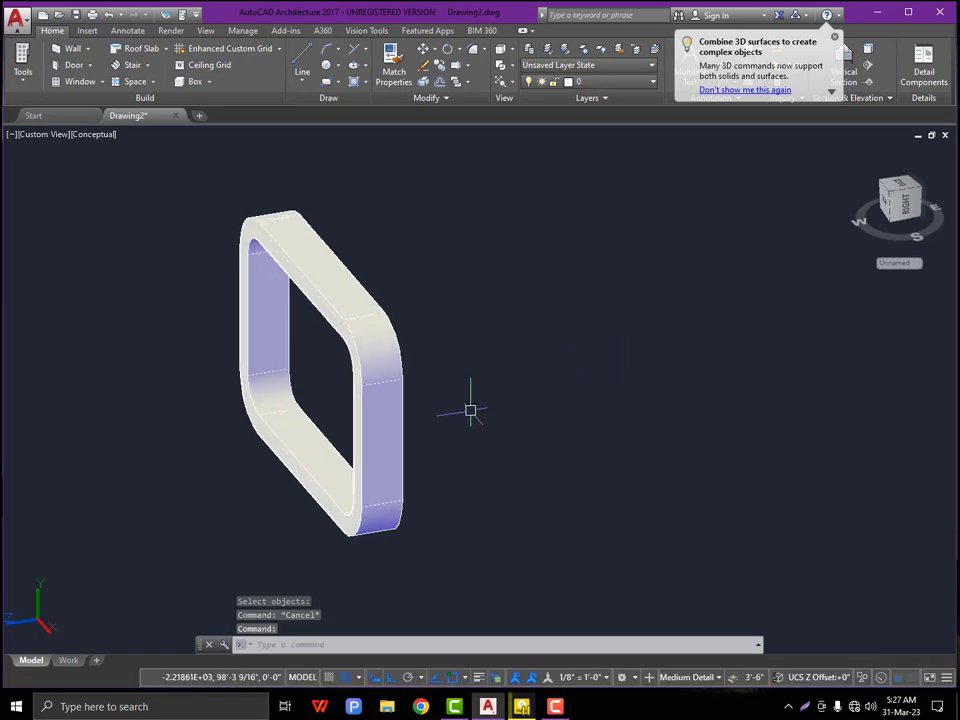
{"action": "scroll", "coordinate": [370, 410], "scroll_direction": "down", "scroll_amount": 3}
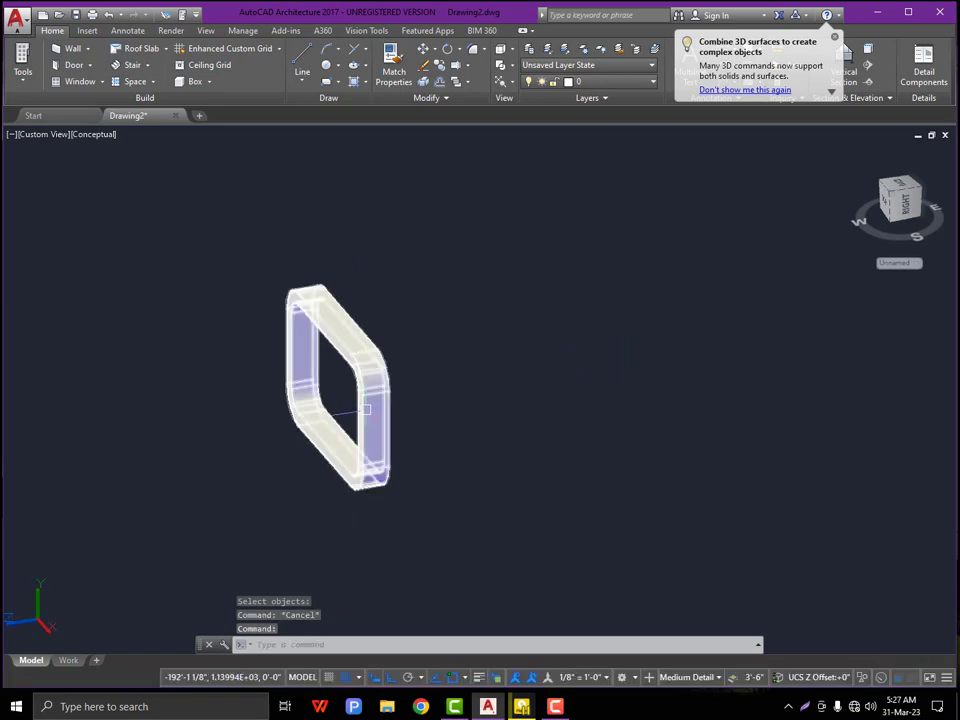
{"action": "scroll", "coordinate": [366, 409], "scroll_direction": "up", "scroll_amount": 2}
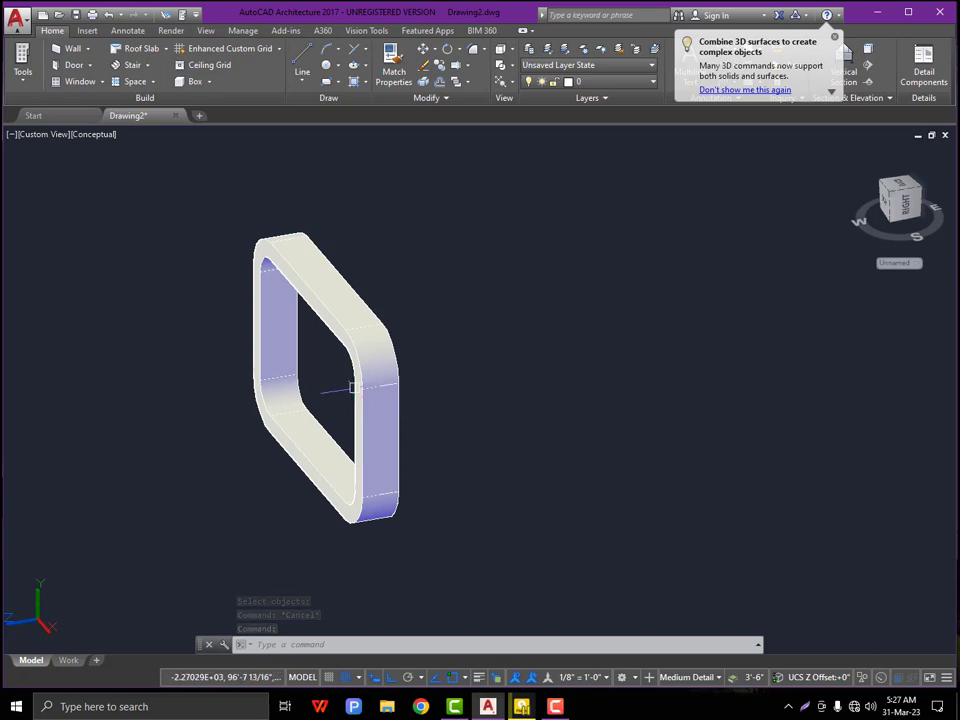
{"action": "scroll", "coordinate": [409, 393], "scroll_direction": "down", "scroll_amount": 3}
{"action": "middle_click_drag", "start_coordinate": [409, 393], "coordinate": [382, 372], "text": "shift"}
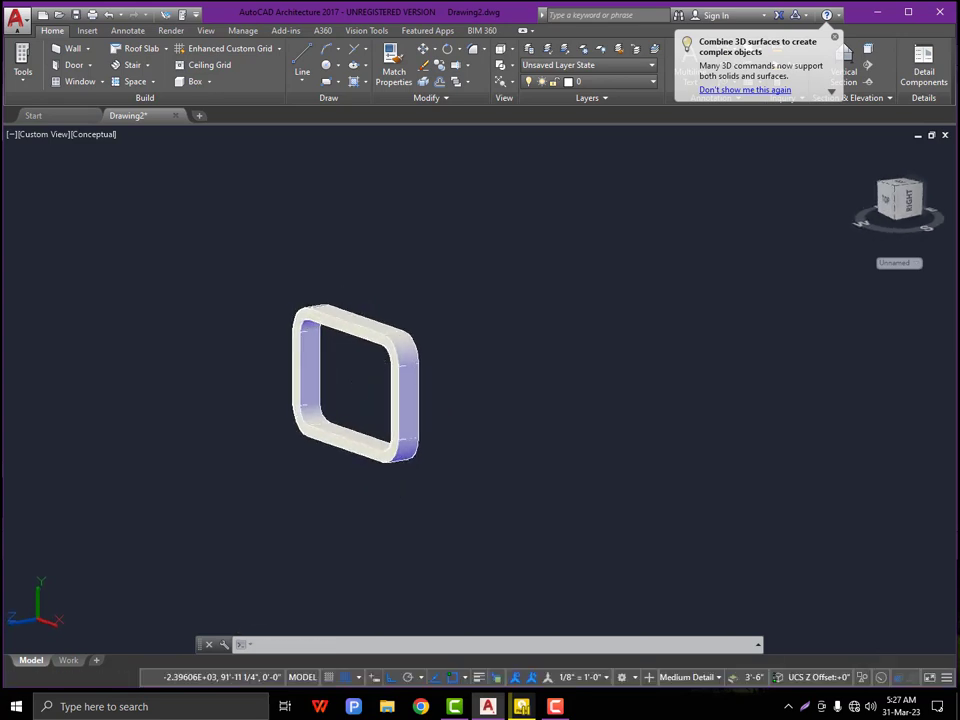
{"action": "scroll", "coordinate": [380, 400], "scroll_direction": "up", "scroll_amount": 2}
{"action": "scroll", "coordinate": [407, 353], "scroll_direction": "up", "scroll_amount": 2}
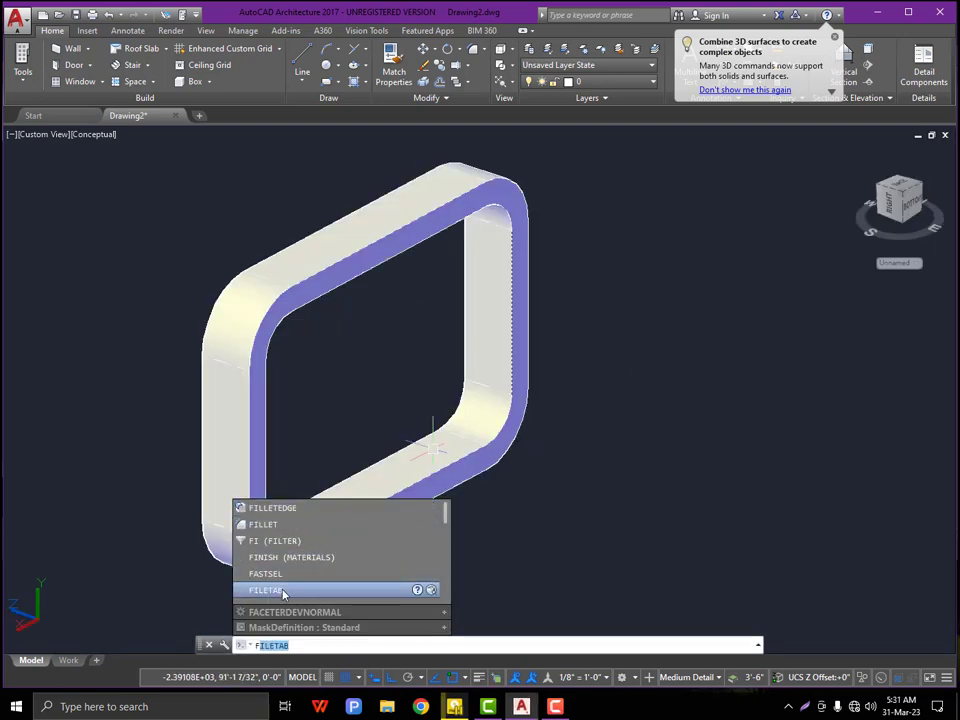
{"action": "left_click", "coordinate": [277, 510]}
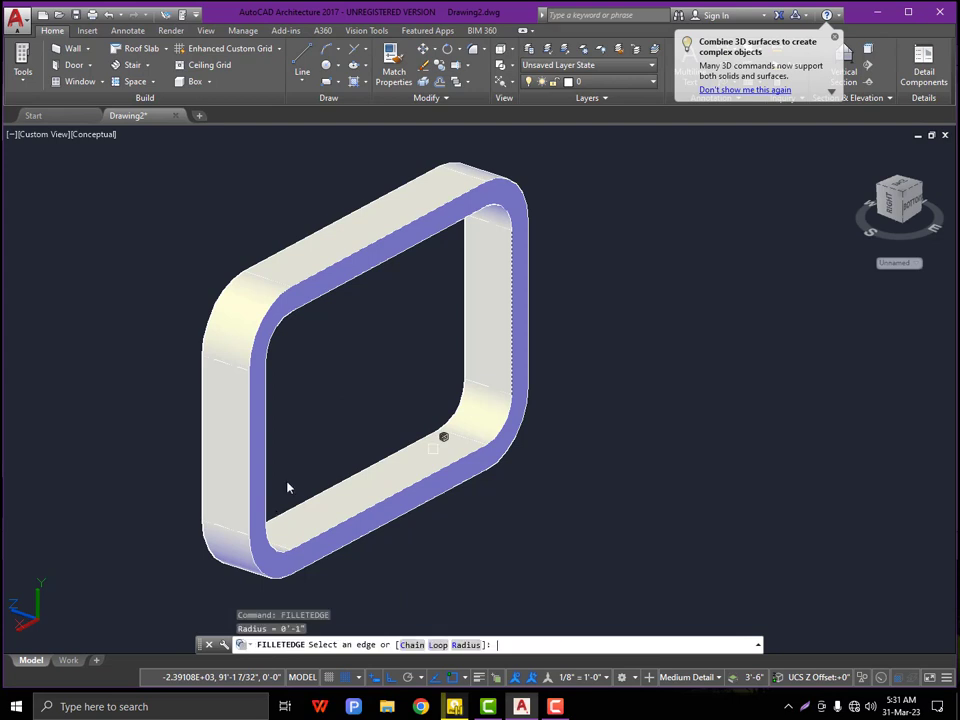
{"action": "left_click", "coordinate": [340, 258]}
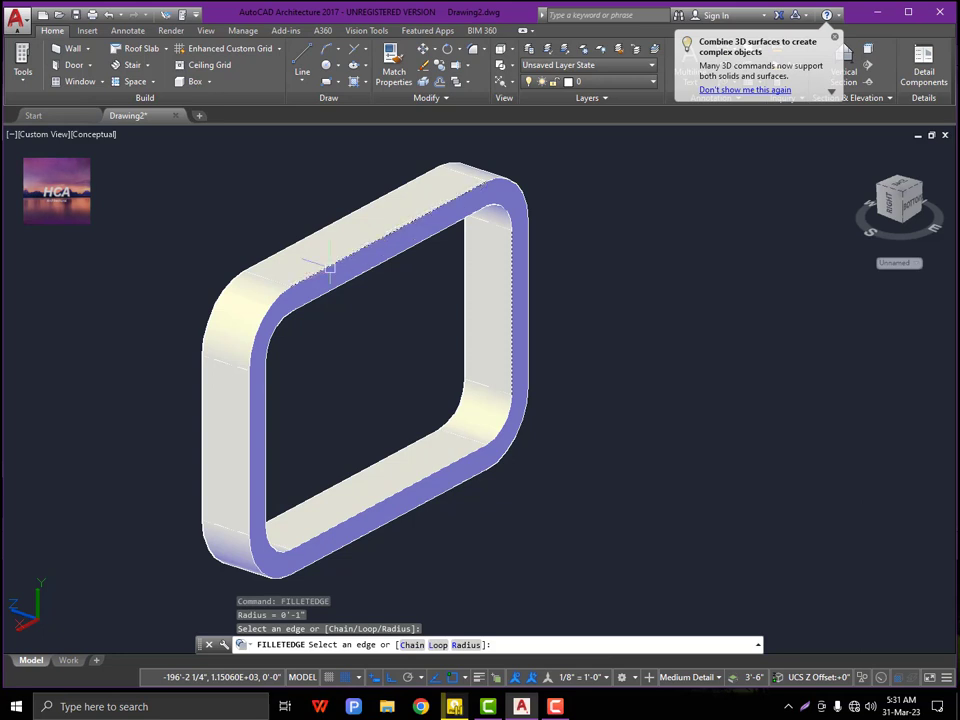
{"action": "key", "text": "Escape"}
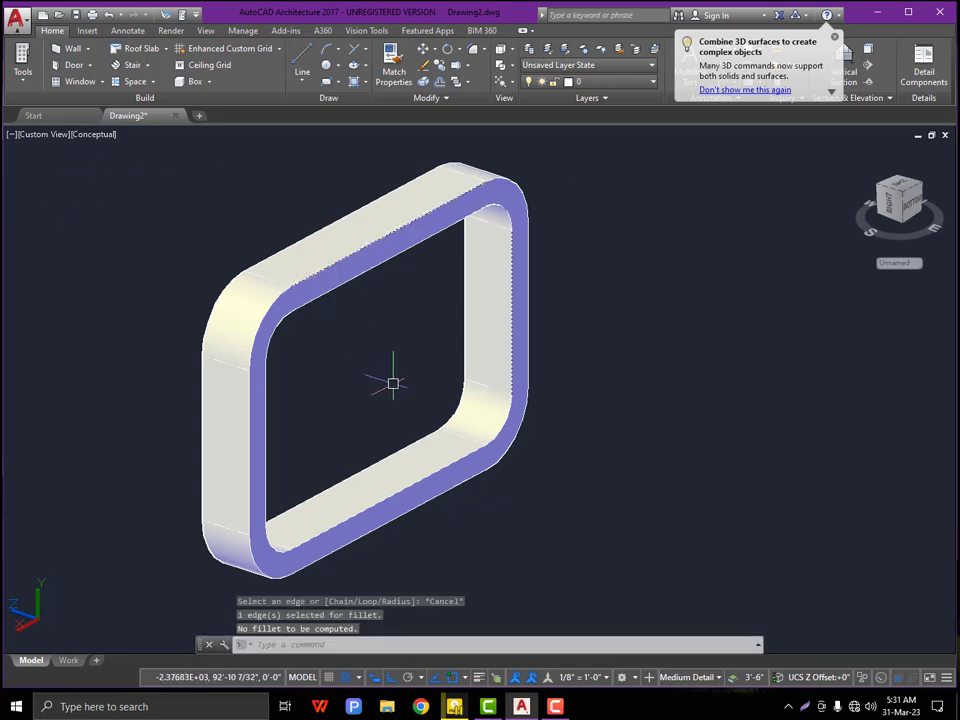
- Fillet the complete outer edge chain of the frame's front face with FILLETEDGE at a radius of 2
{"action": "type", "text": "FILLETEDGE"}
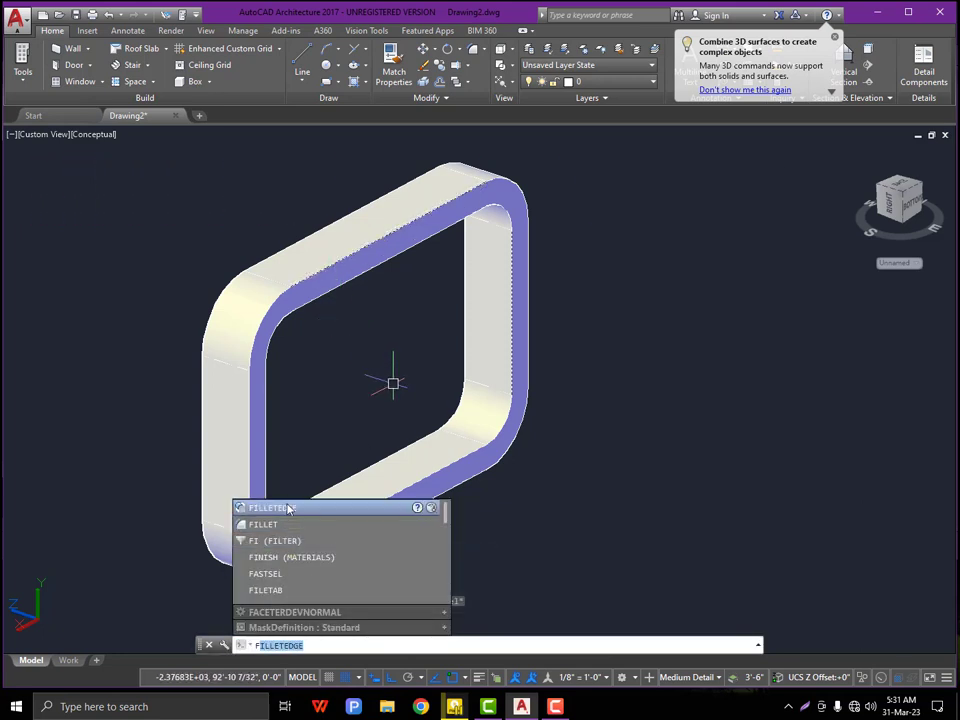
{"action": "left_click", "coordinate": [287, 509]}
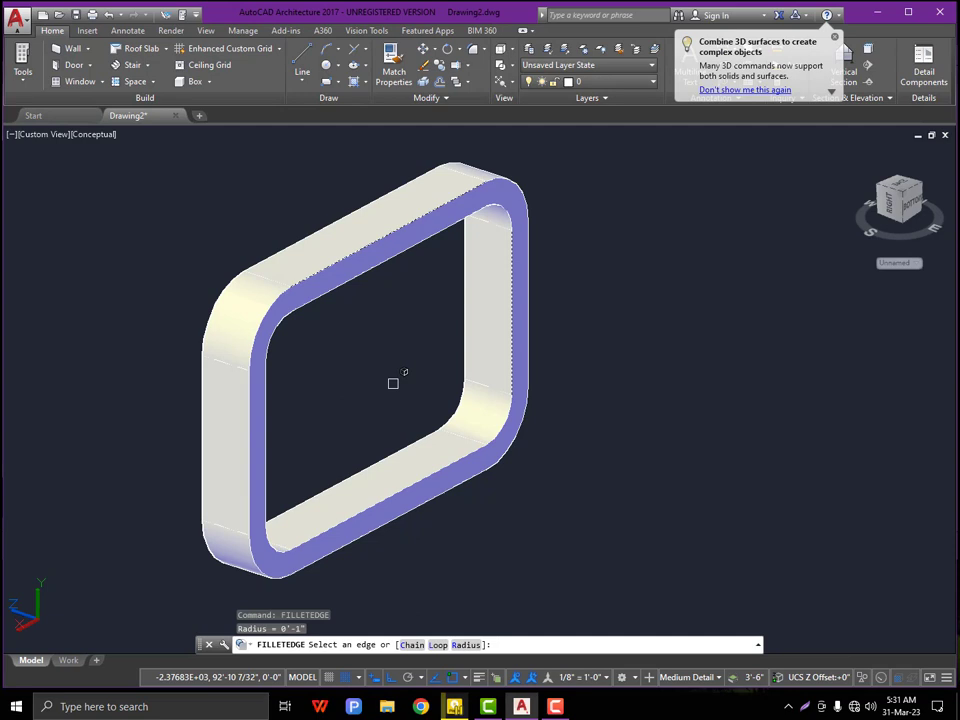
{"action": "left_click", "coordinate": [413, 646]}
{"action": "left_click", "coordinate": [464, 645]}
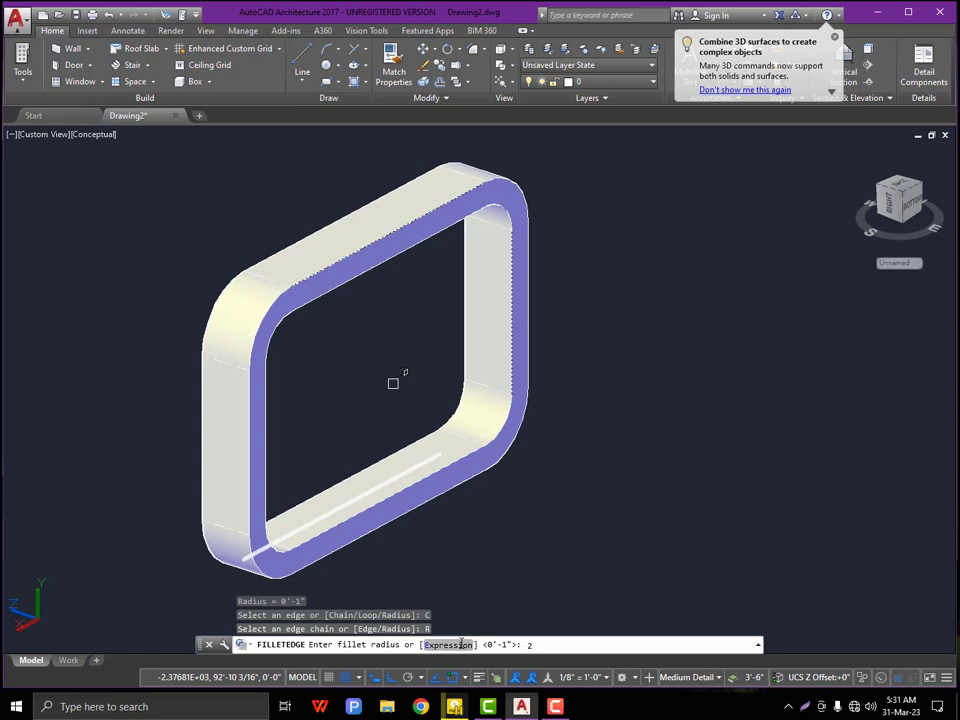
{"action": "key", "text": "Return"}
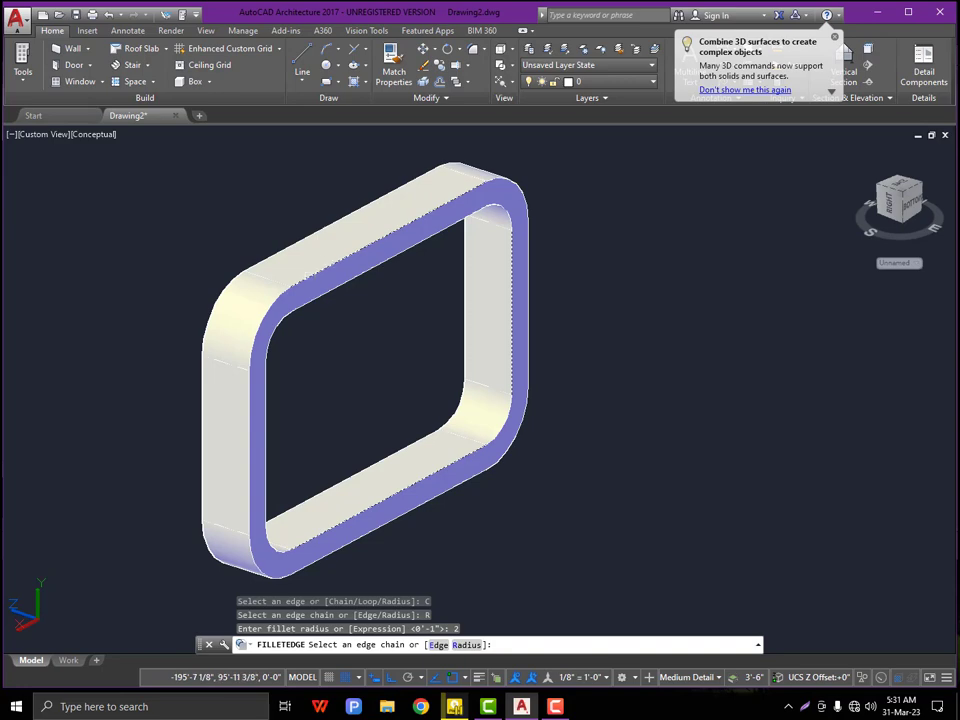
{"action": "left_click", "coordinate": [321, 263]}
{"action": "key", "text": "Return"}
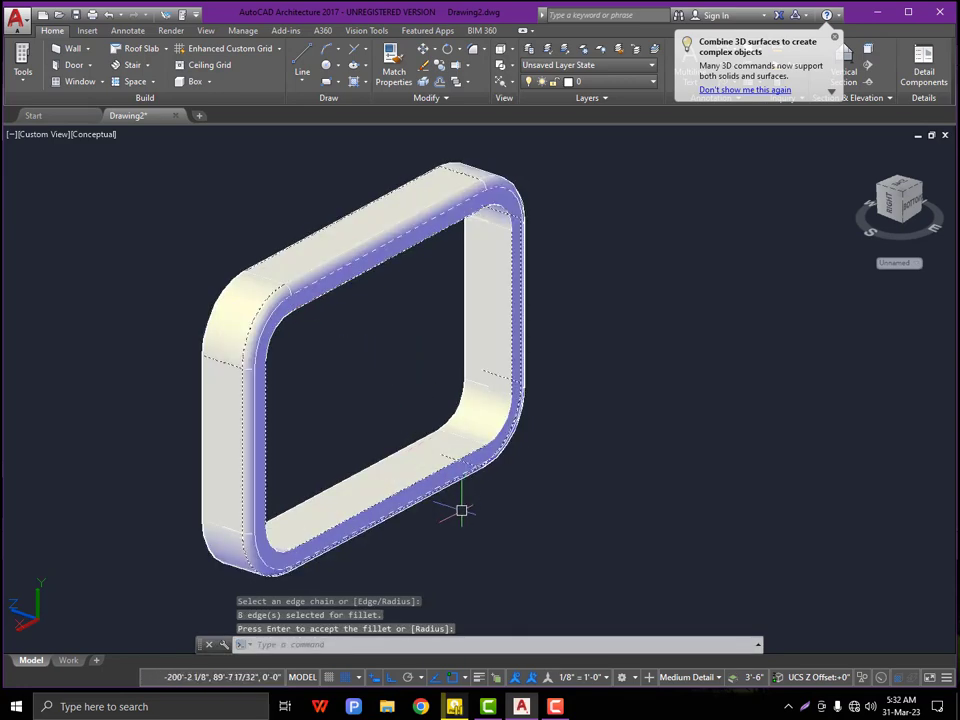
- Fillet the complete inner edge chain of the same frame face with a radius of 2
{"action": "scroll", "coordinate": [461, 511], "scroll_direction": "up", "scroll_amount": 2}
{"action": "key", "text": "Return"}
{"action": "key", "text": "Return"}
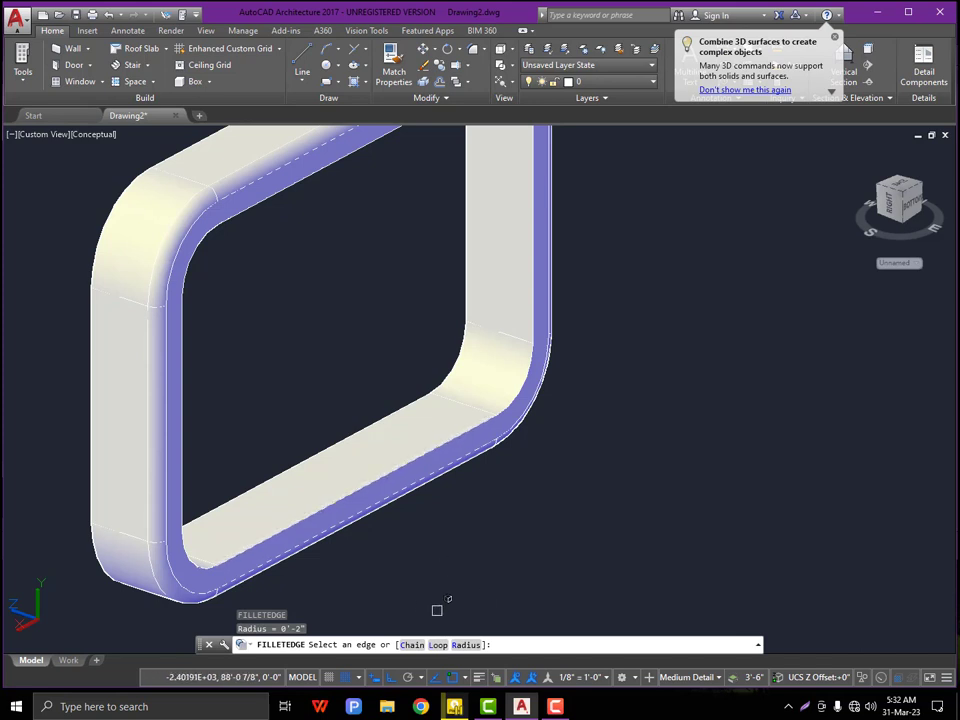
{"action": "left_click", "coordinate": [411, 645]}
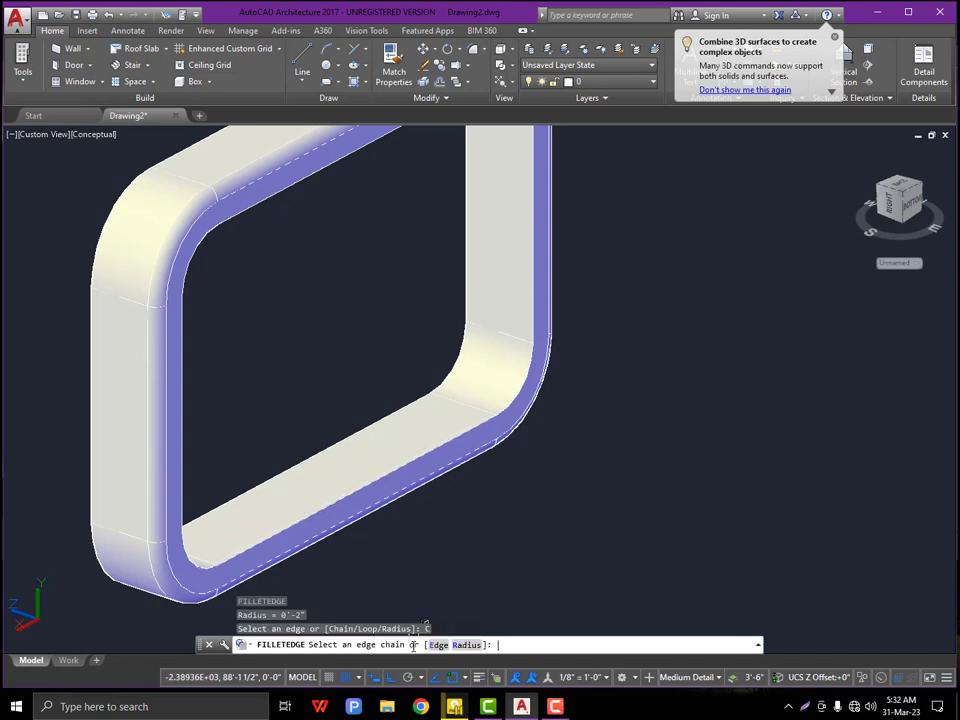
{"action": "left_click", "coordinate": [465, 645]}
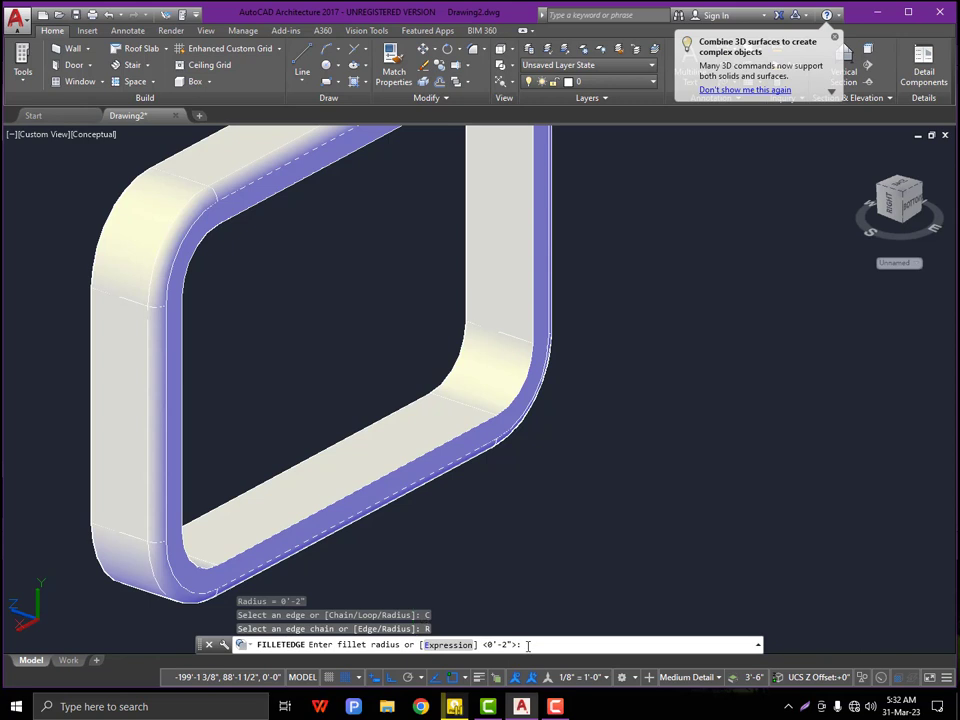
{"action": "type", "text": "2"}
{"action": "key", "text": "Return"}
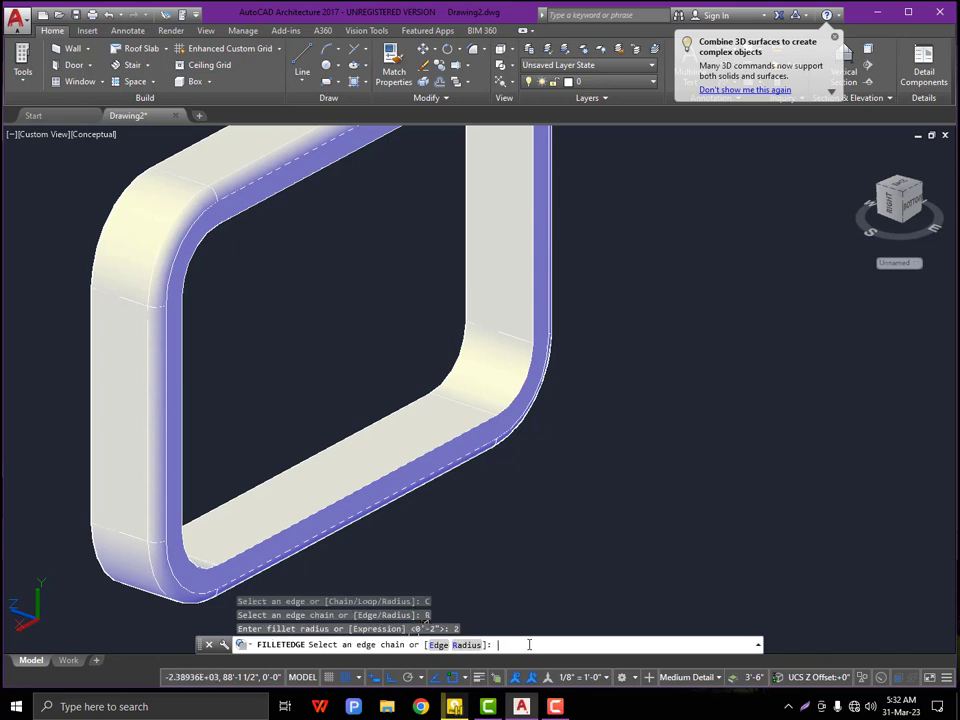
{"action": "left_click", "coordinate": [341, 491]}
{"action": "key", "text": "Return"}
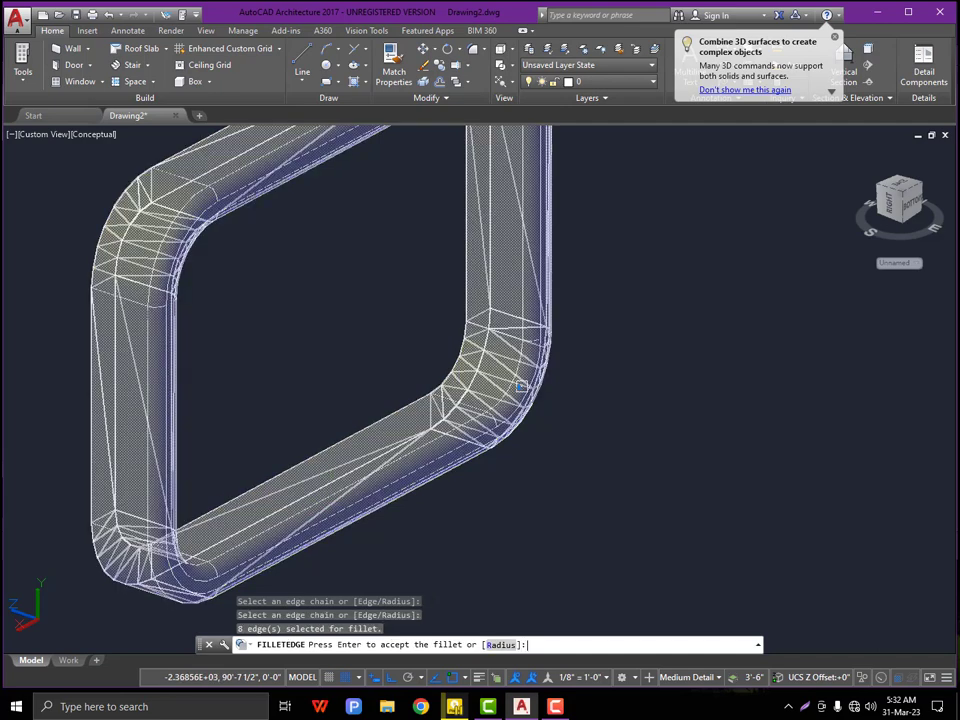
{"action": "scroll", "coordinate": [330, 503], "scroll_direction": "down", "scroll_amount": 3}
{"action": "middle_click_drag", "start_coordinate": [330, 503], "coordinate": [2, 458], "text": "shift"}
{"action": "key", "text": "Return"}
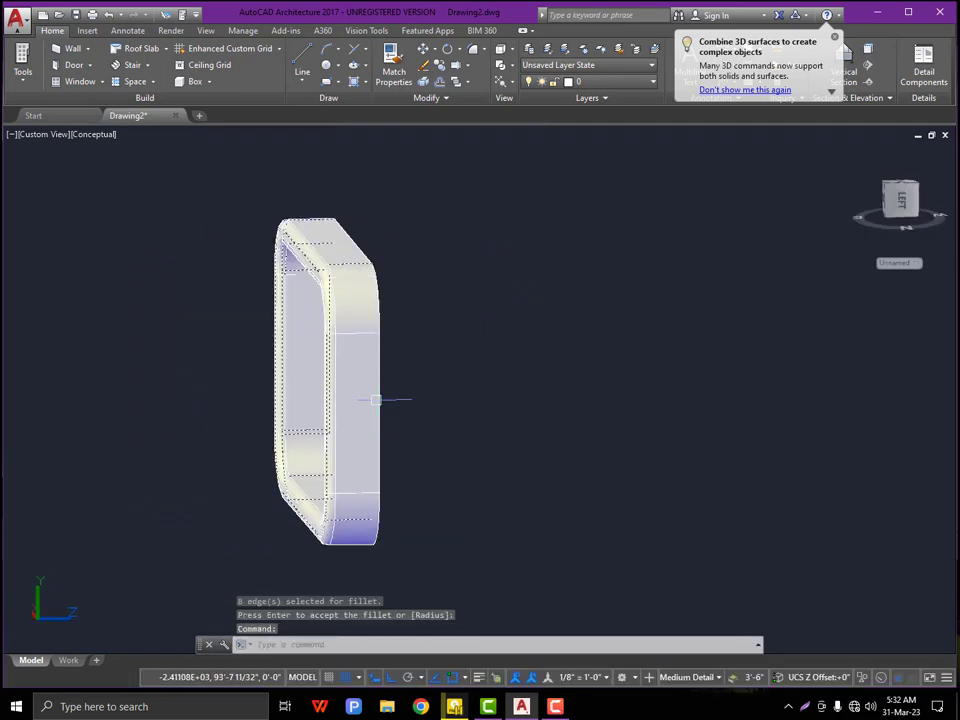
- Fillet the long upper outer edge on the frame's opposite face with the radius of 2 and restart FILLETEDGE
{"action": "middle_click_drag", "start_coordinate": [376, 400], "coordinate": [271, 399], "text": "shift"}
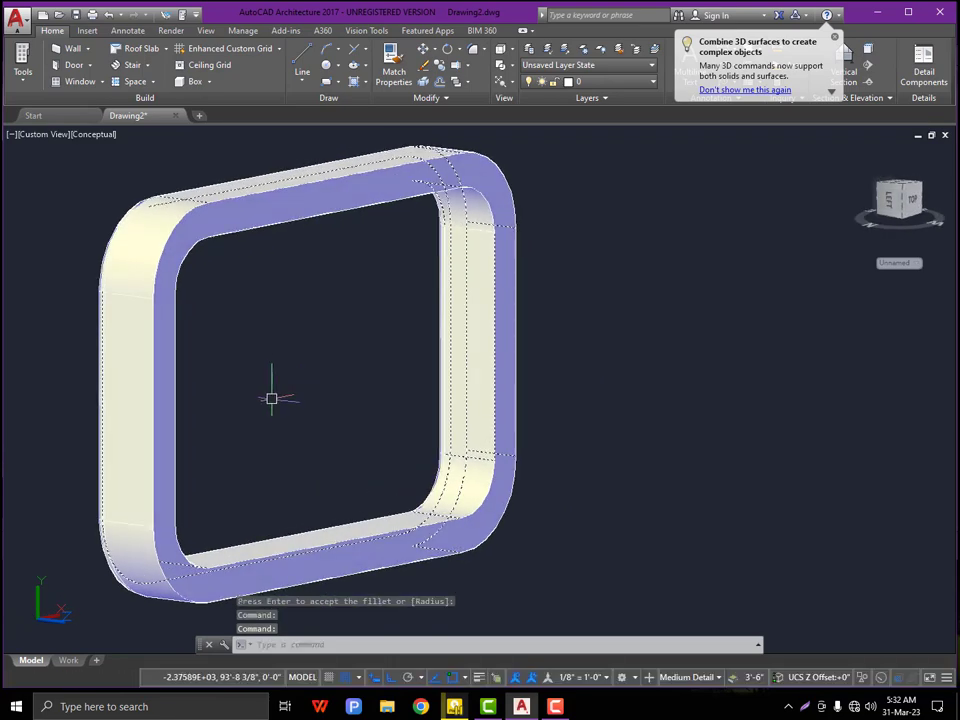
{"action": "key", "text": "Return"}
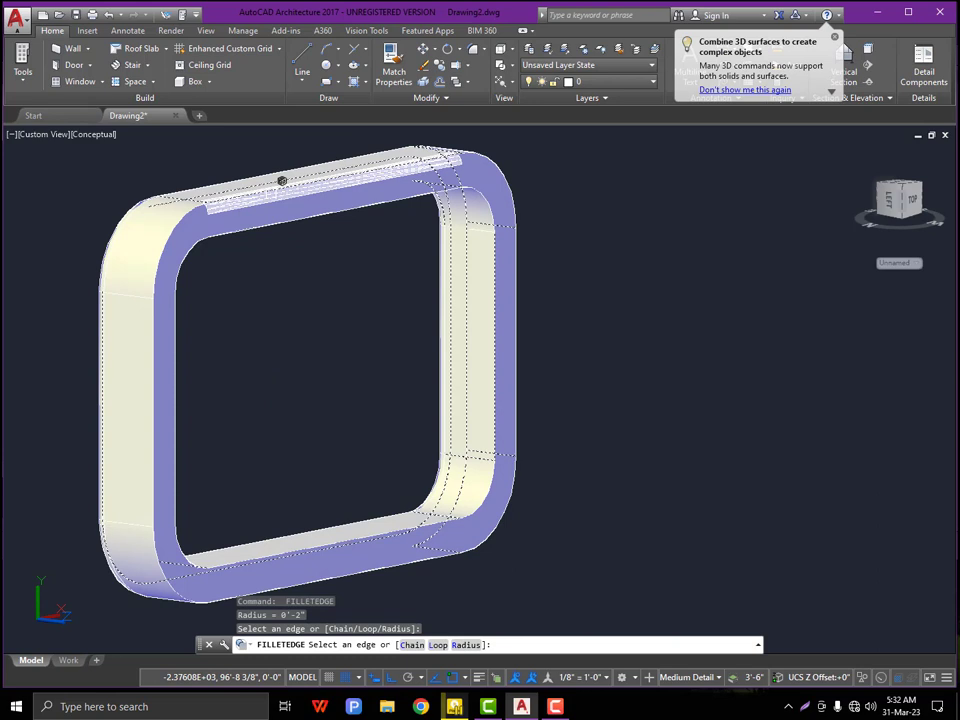
{"action": "left_click", "coordinate": [282, 181]}
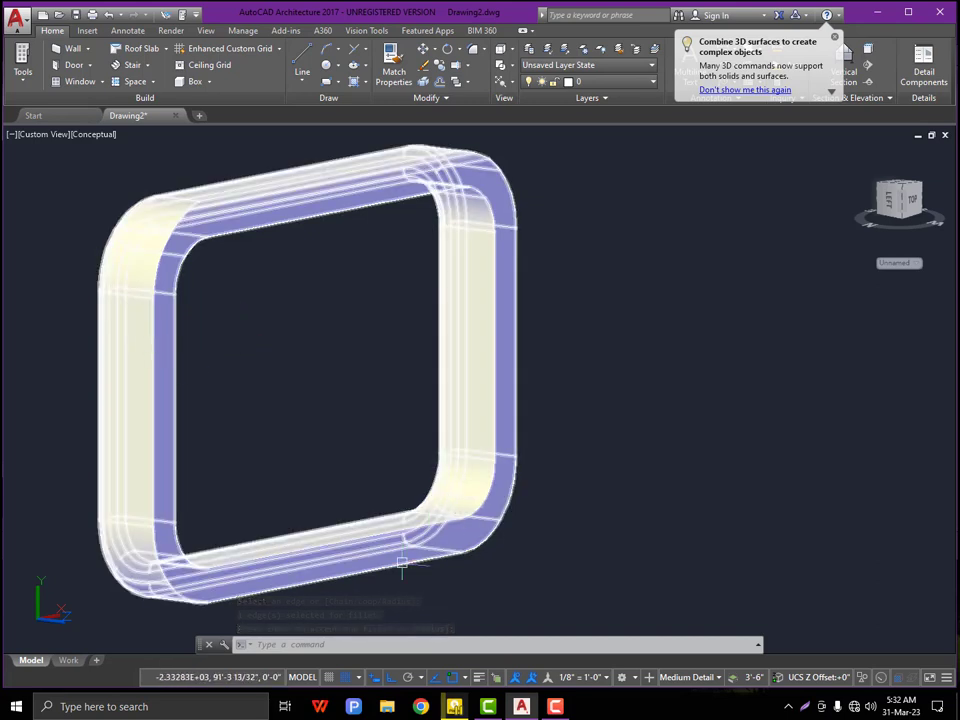
{"action": "key", "text": "Return"}
{"action": "key", "text": "Return"}
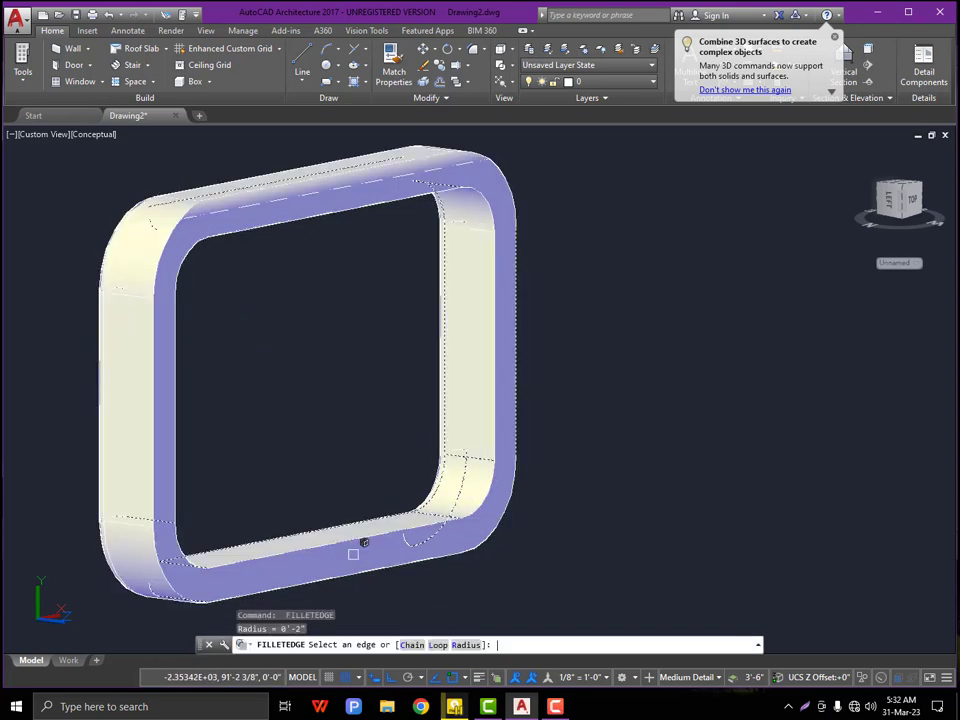
- Fillet the complete inner edge chain of the frame's opposite face with FILLETEDGE at a radius of 2
{"action": "left_click", "coordinate": [413, 645]}
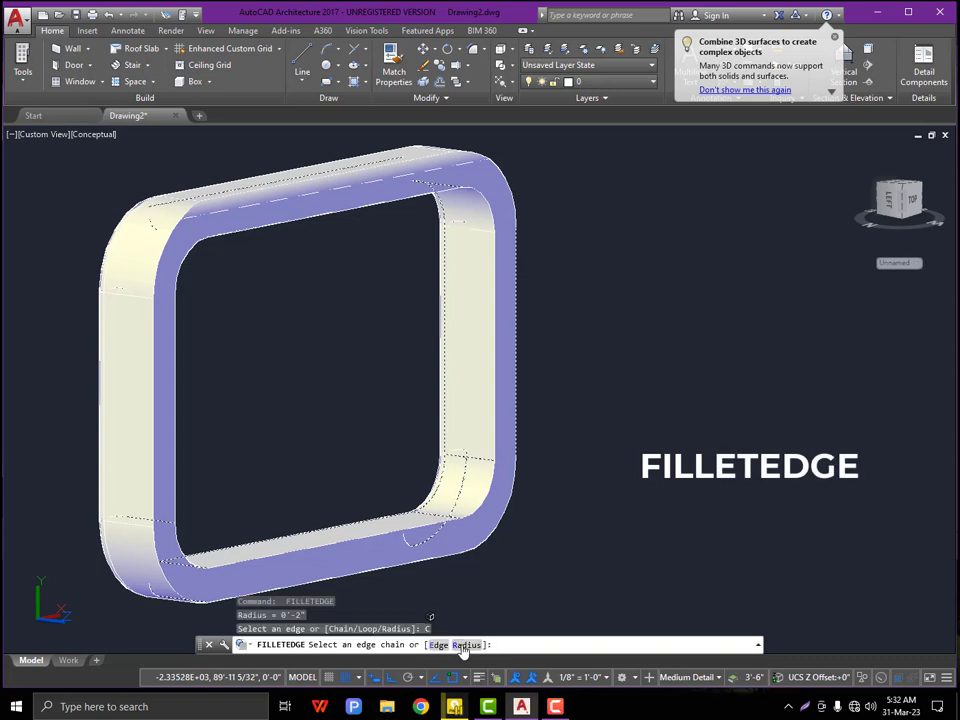
{"action": "left_click", "coordinate": [465, 645]}
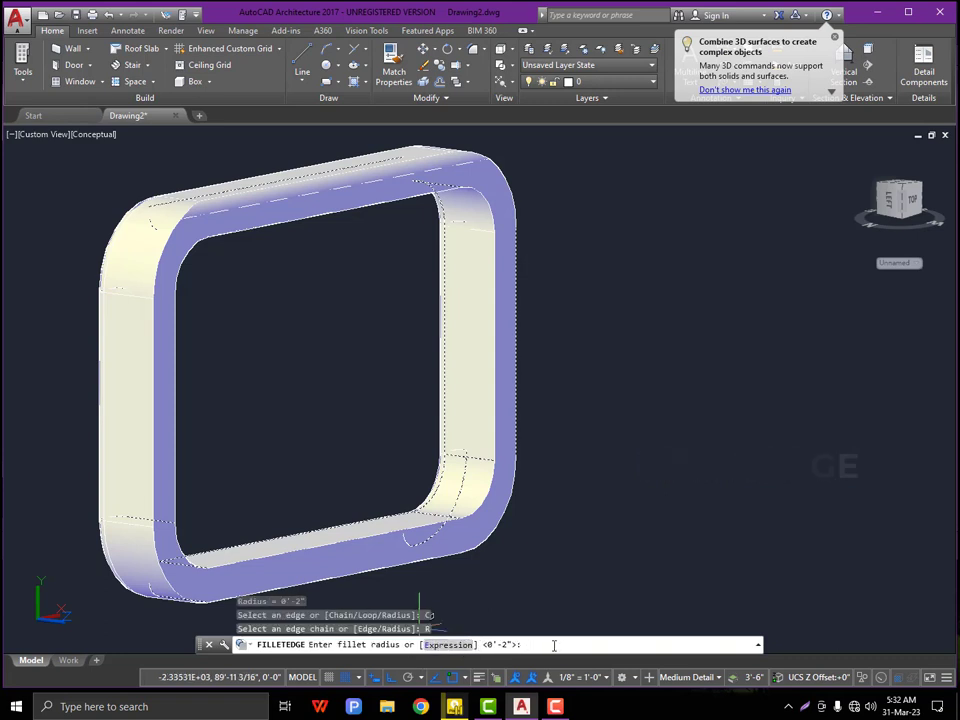
{"action": "type", "text": "2"}
{"action": "key", "text": "Return"}
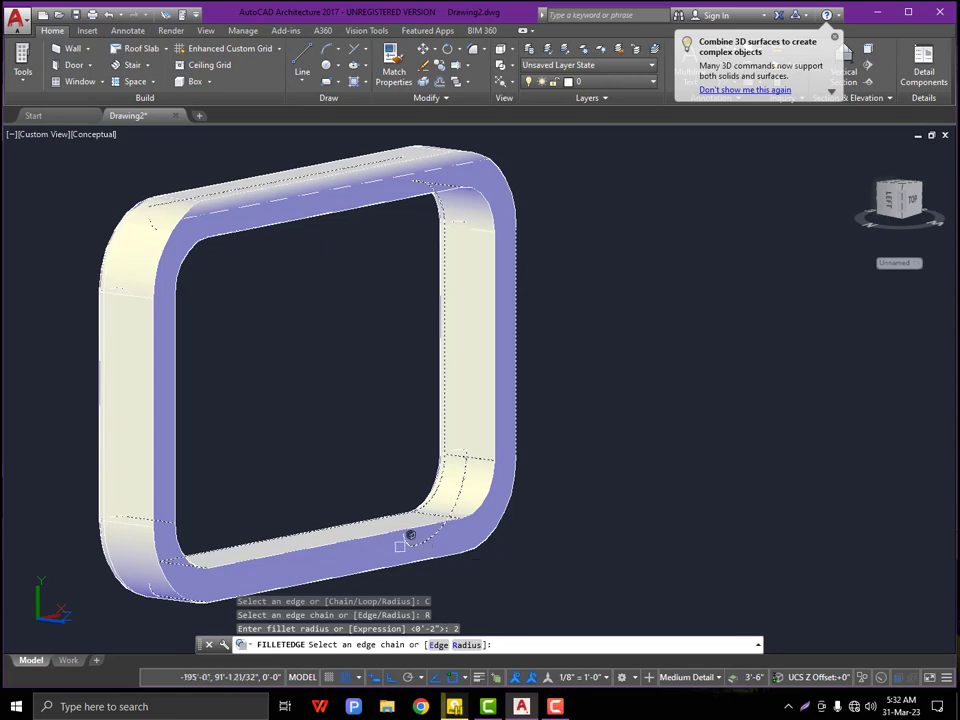
{"action": "left_click", "coordinate": [378, 525]}
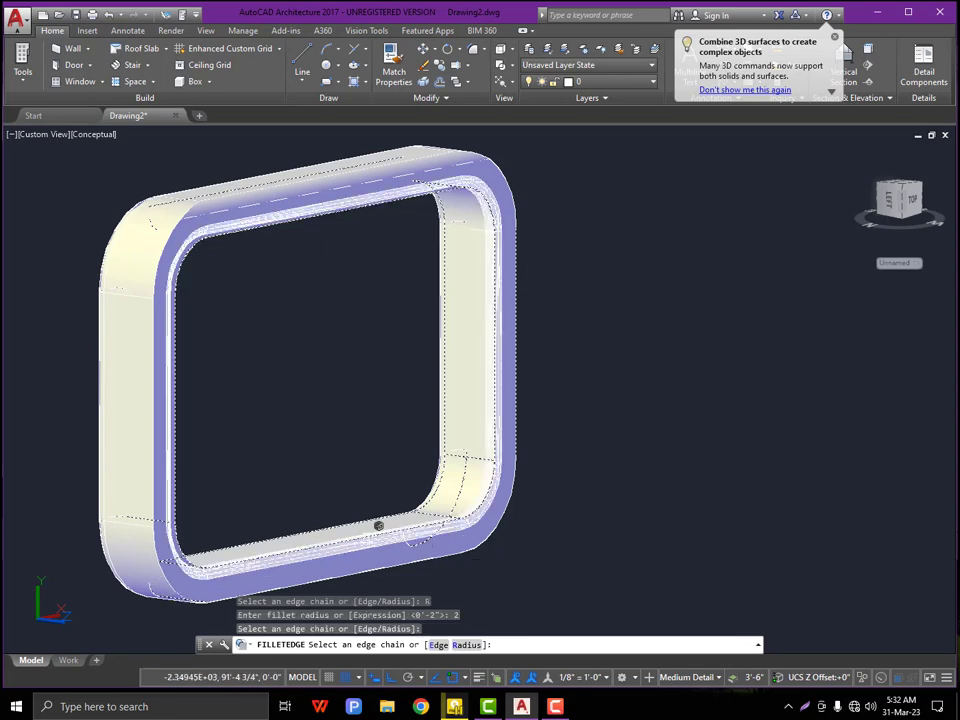
{"action": "key", "text": "Return"}
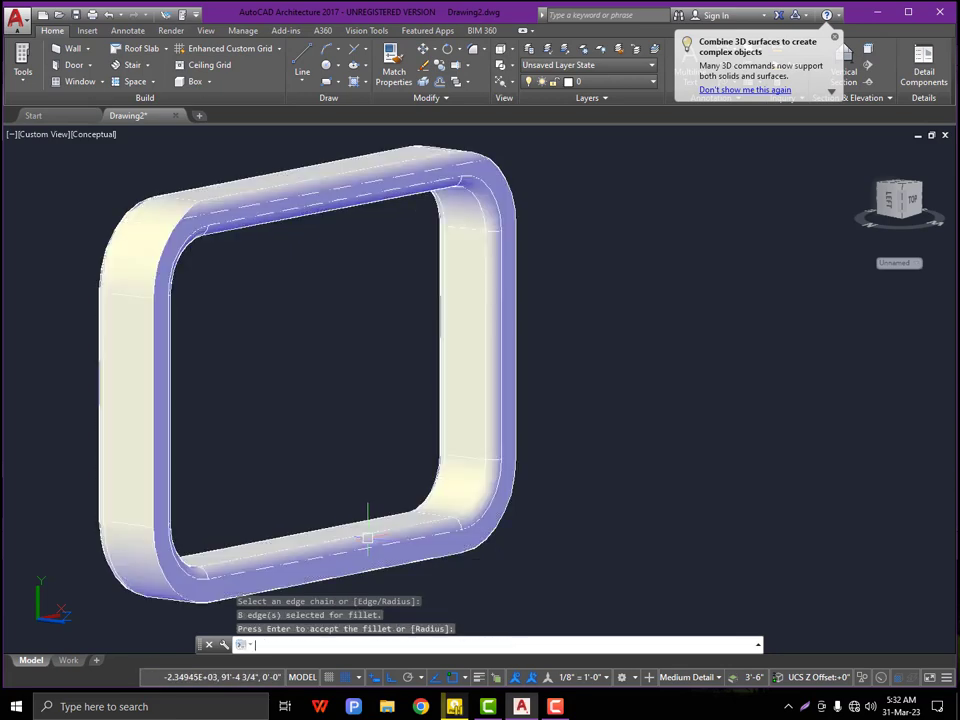
{"action": "key", "text": "Return"}
- Fillet the outer edge chain of that same opposite face with a radius of 2
{"action": "key", "text": "Return"}
{"action": "left_click", "coordinate": [412, 646]}
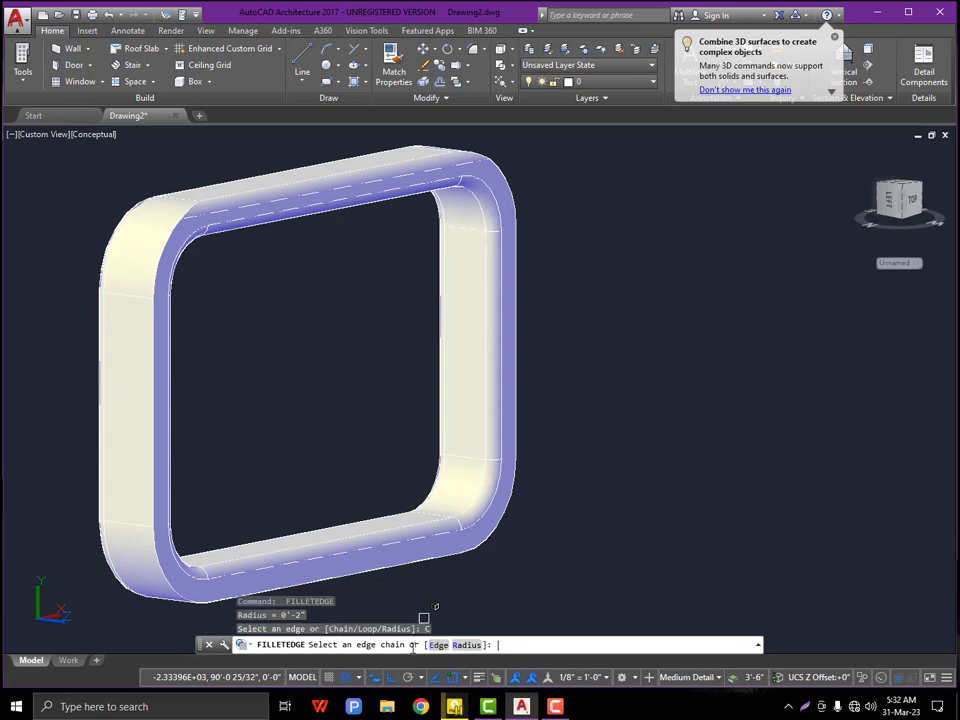
{"action": "left_click", "coordinate": [460, 646]}
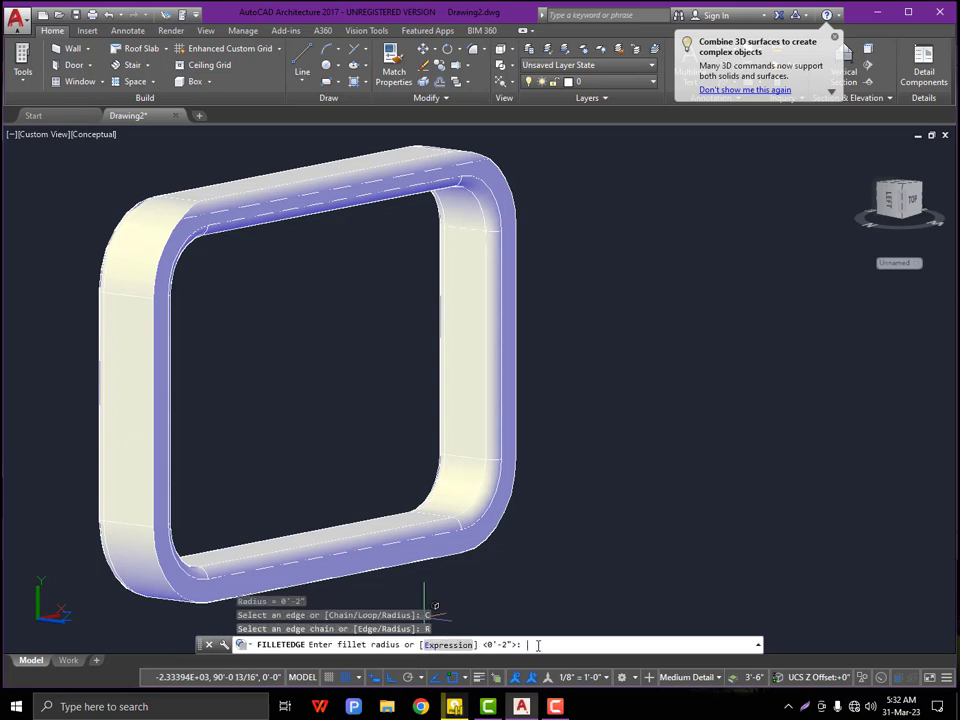
{"action": "key", "text": "Return"}
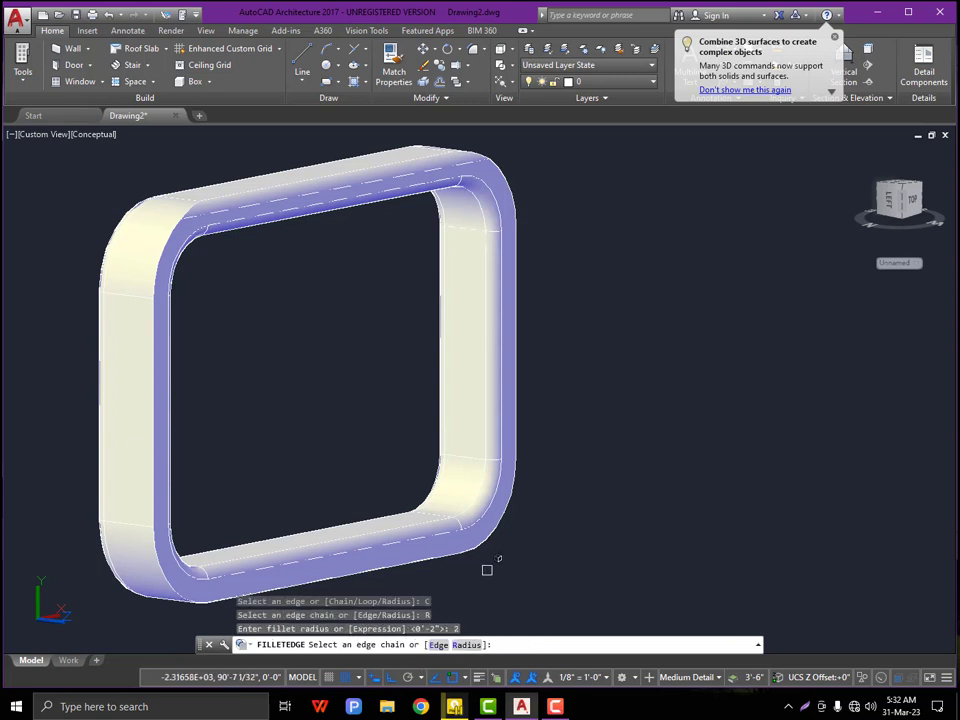
{"action": "left_click", "coordinate": [441, 558]}
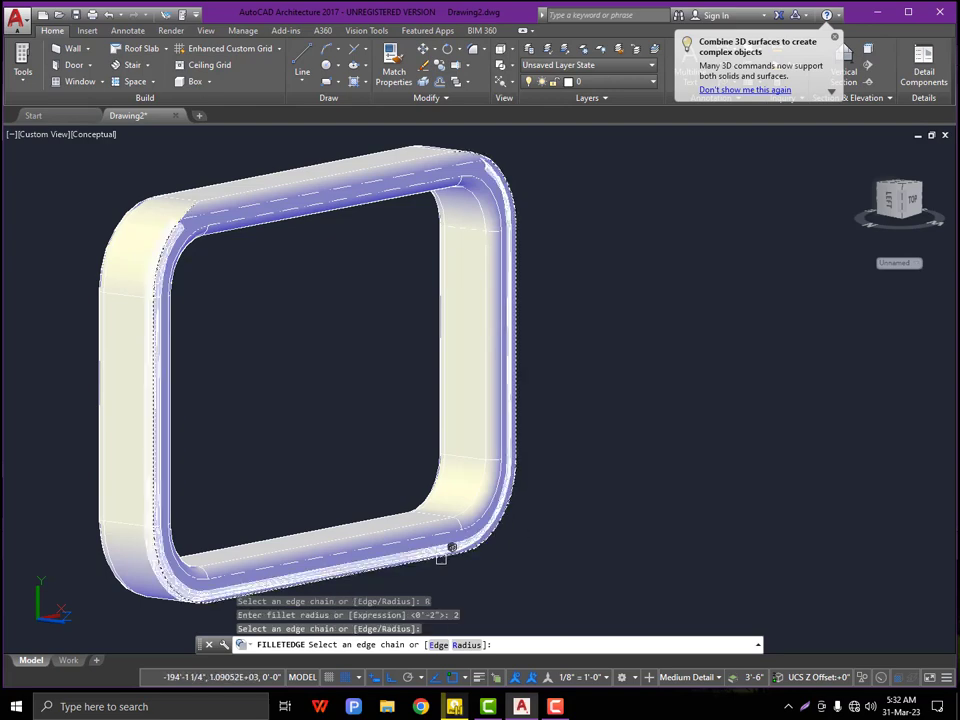
{"action": "key", "text": "Return"}
{"action": "key", "text": "Return"}
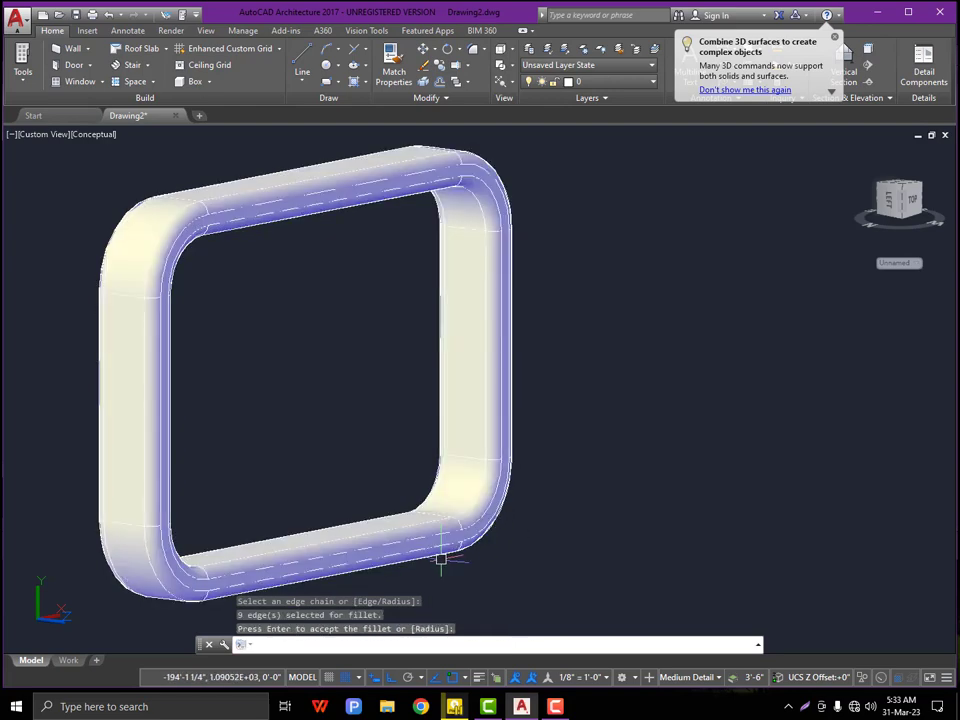
- Copy the filleted frame 200 units away along its depth direction, using a point at its lower corner as base
{"action": "middle_click_drag", "start_coordinate": [296, 421], "coordinate": [414, 441], "text": "shift"}
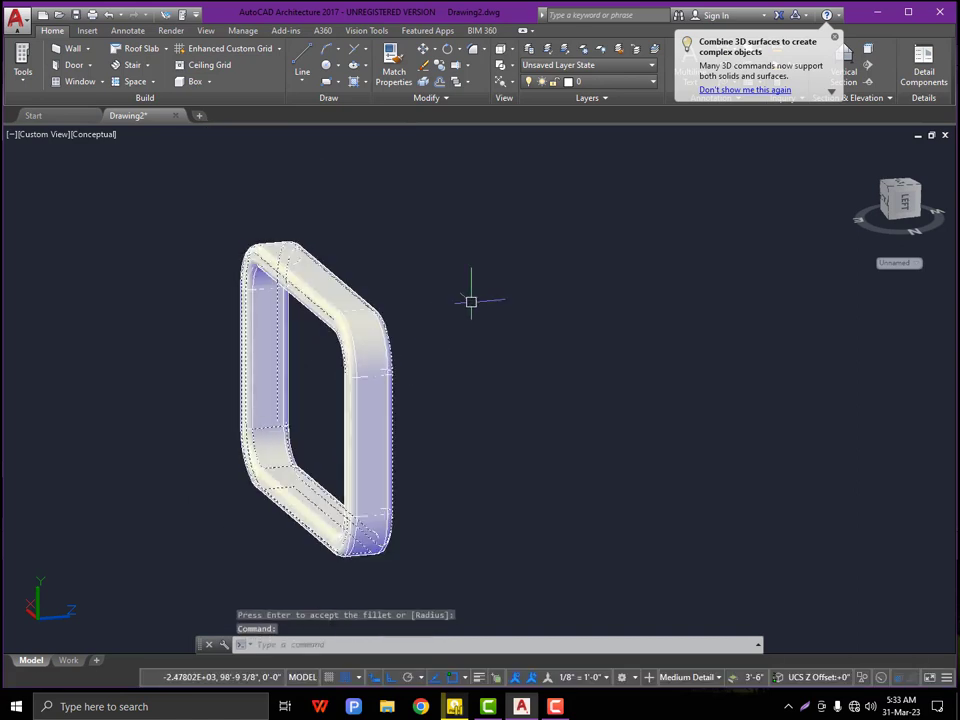
{"action": "key", "text": "Escape"}
{"action": "left_click", "coordinate": [448, 258]}
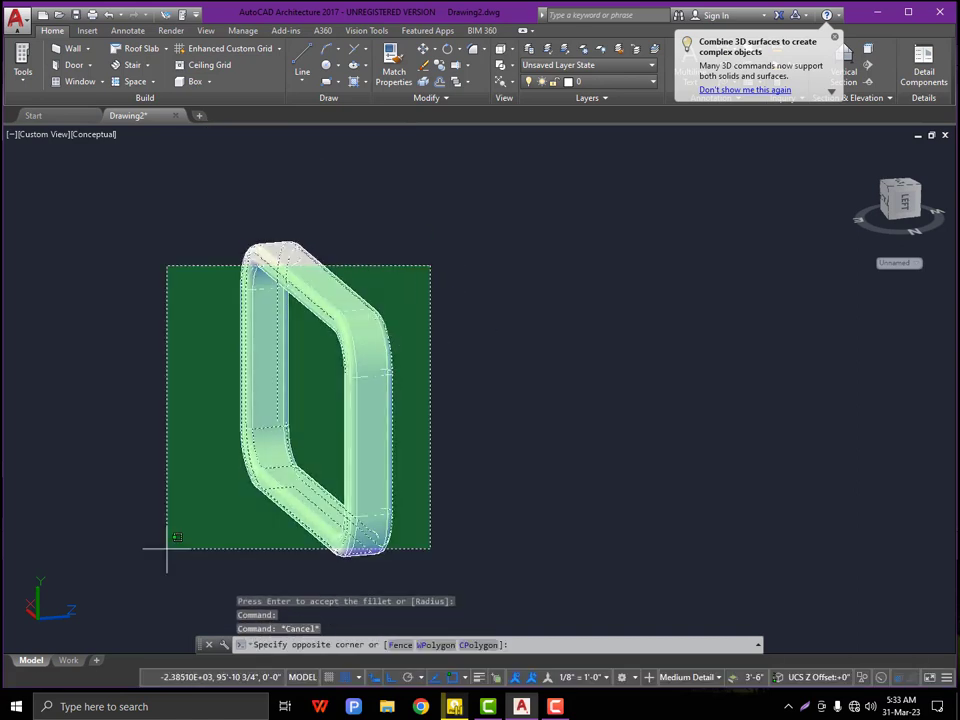
{"action": "type", "text": "c"}
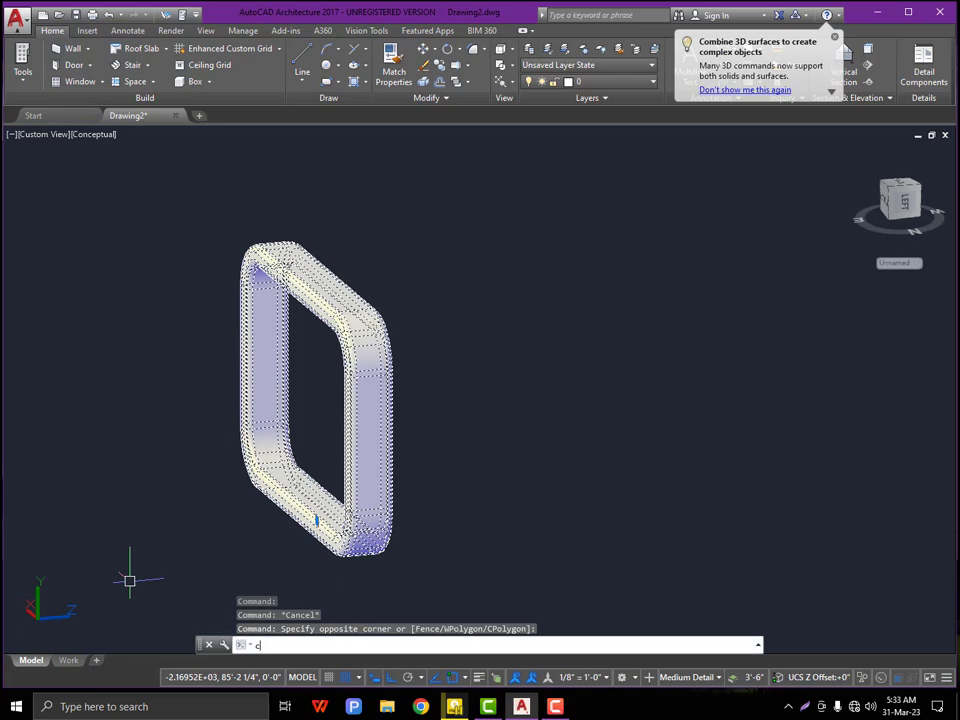
{"action": "type", "text": "o"}
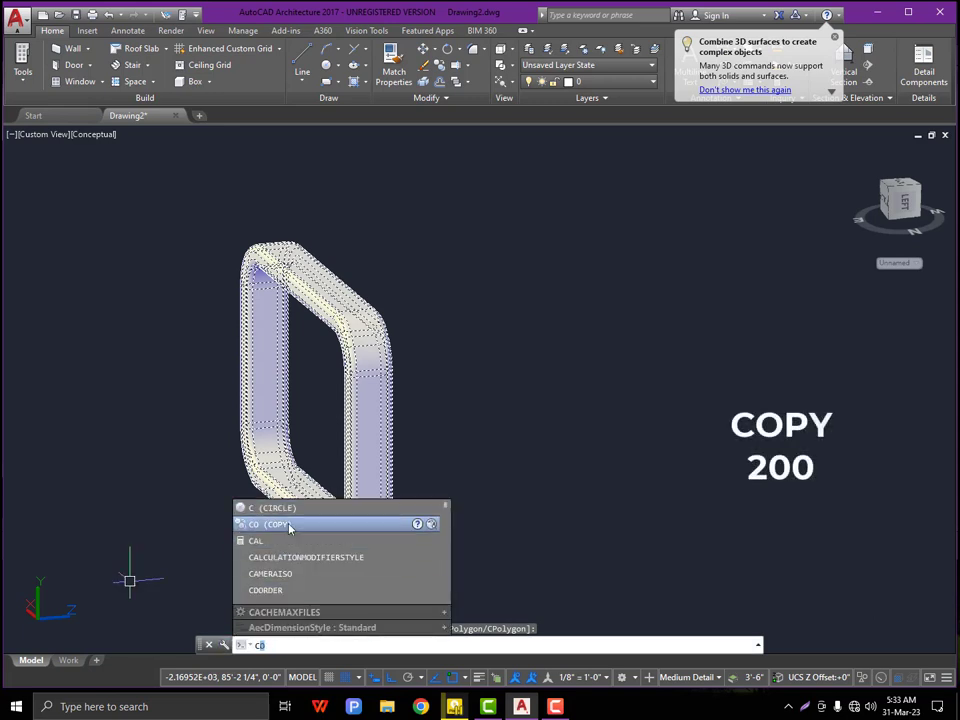
{"action": "left_click", "coordinate": [289, 522]}
{"action": "left_click", "coordinate": [355, 530]}
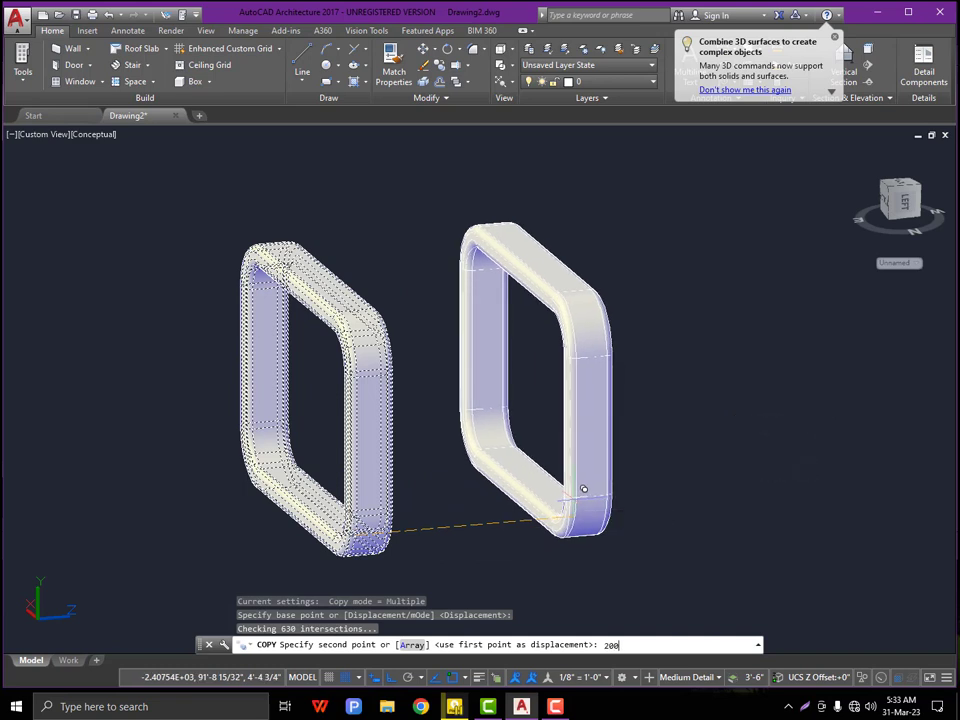
{"action": "type", "text": "200"}
{"action": "key", "text": "Return"}
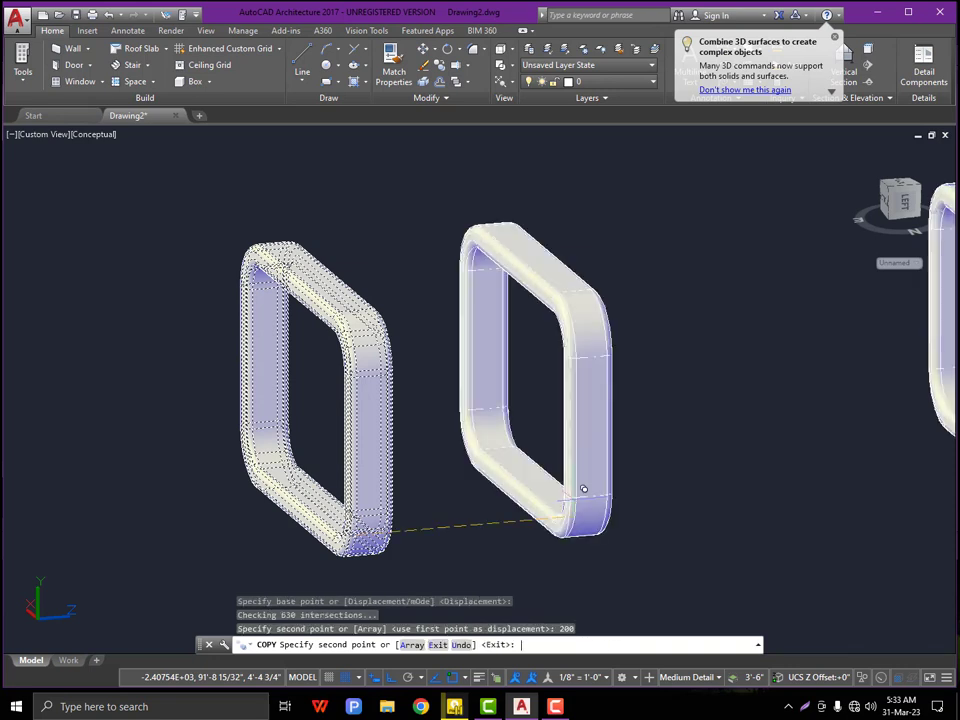
{"action": "key", "text": "Escape"}
- Set the viewport to the Top view with the 2D Wireframe visual style
{"action": "scroll", "coordinate": [570, 499], "scroll_direction": "down", "scroll_amount": 3}
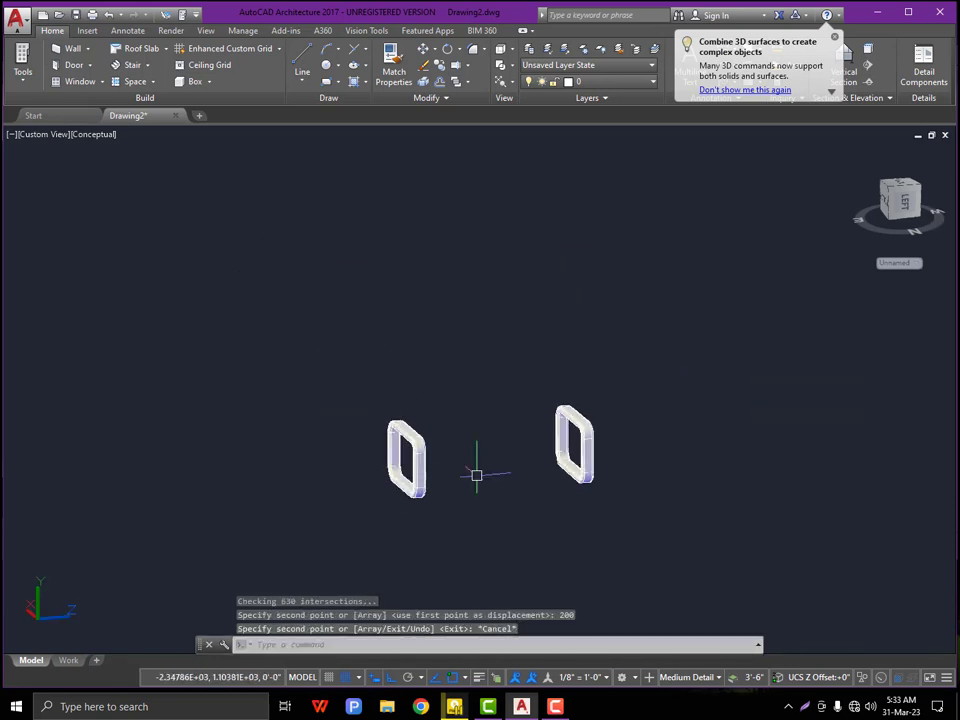
{"action": "scroll", "coordinate": [567, 496], "scroll_direction": "up", "scroll_amount": 1}
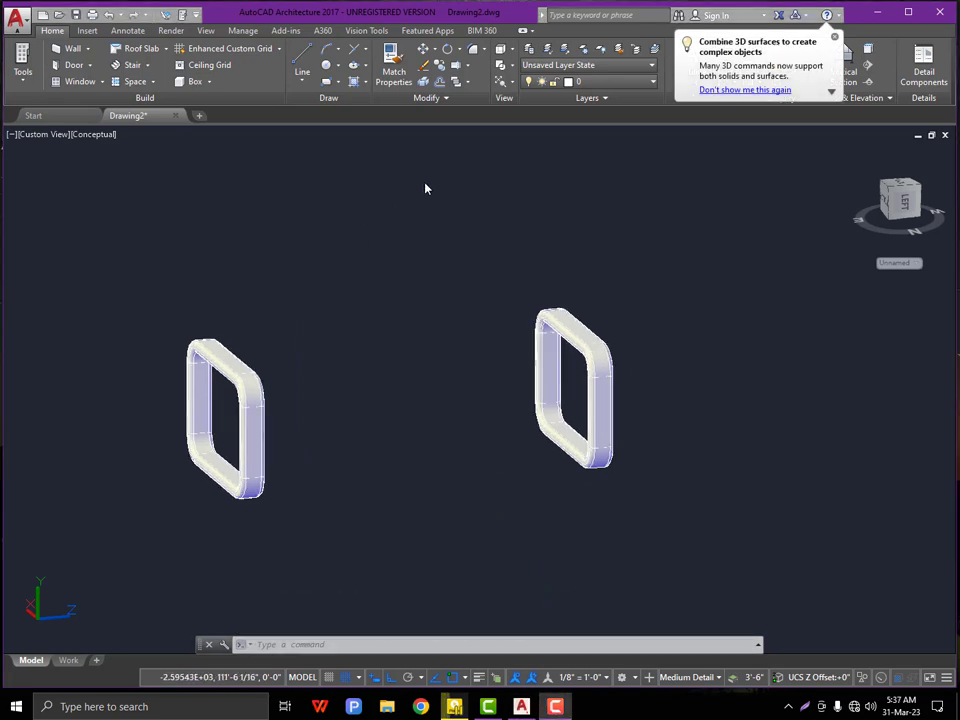
{"action": "left_click", "coordinate": [38, 135]}
{"action": "left_click", "coordinate": [58, 176]}
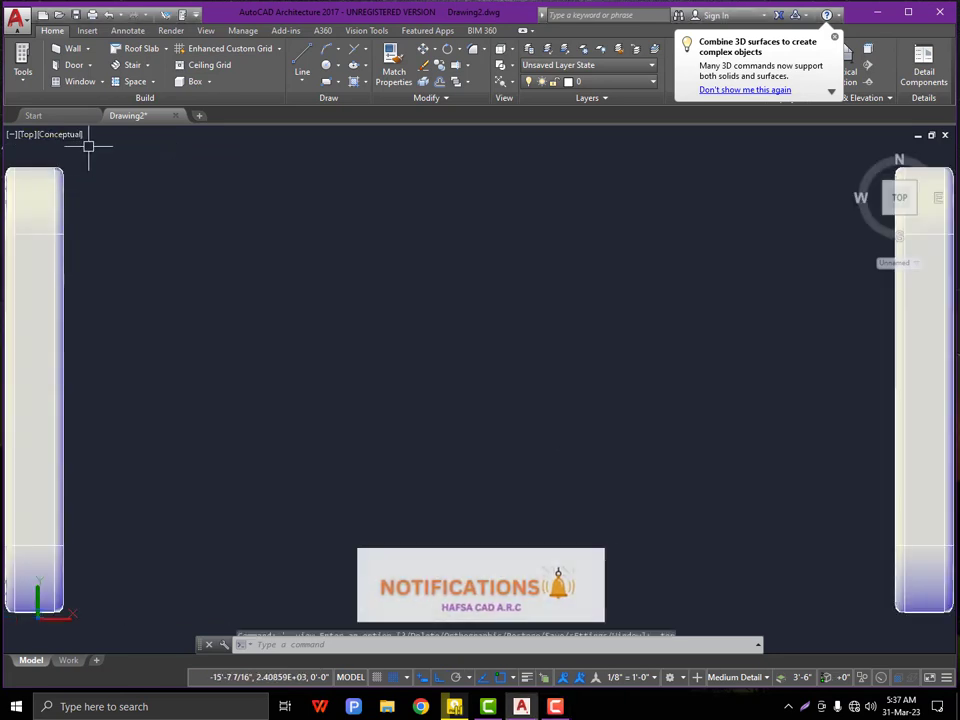
{"action": "left_click", "coordinate": [79, 137]}
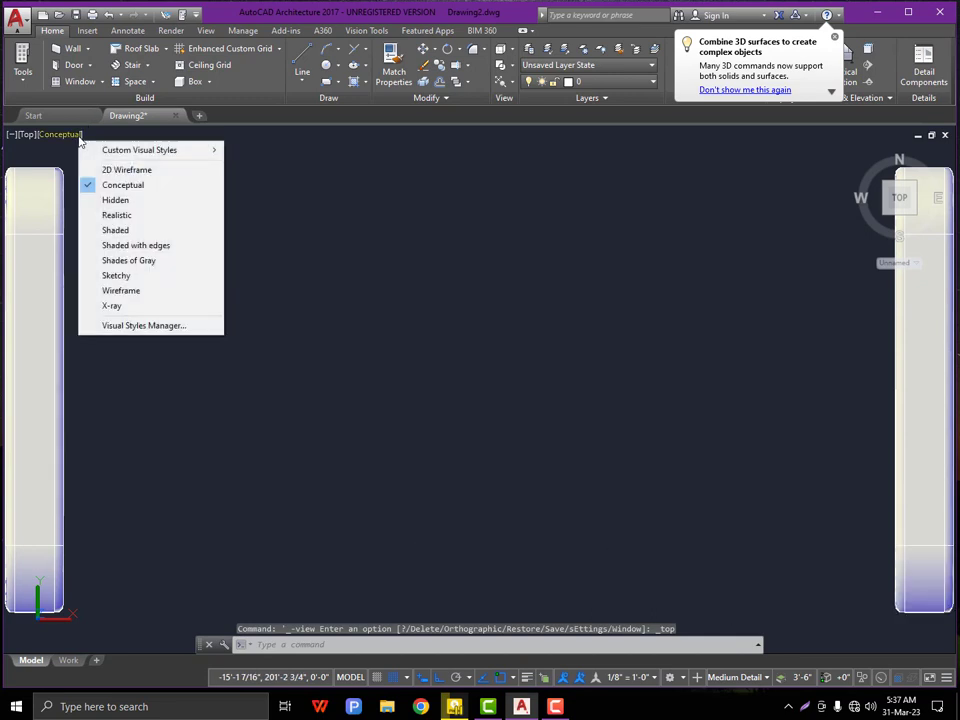
{"action": "left_click", "coordinate": [127, 170]}
{"action": "scroll", "coordinate": [317, 283], "scroll_direction": "down", "scroll_amount": 4}
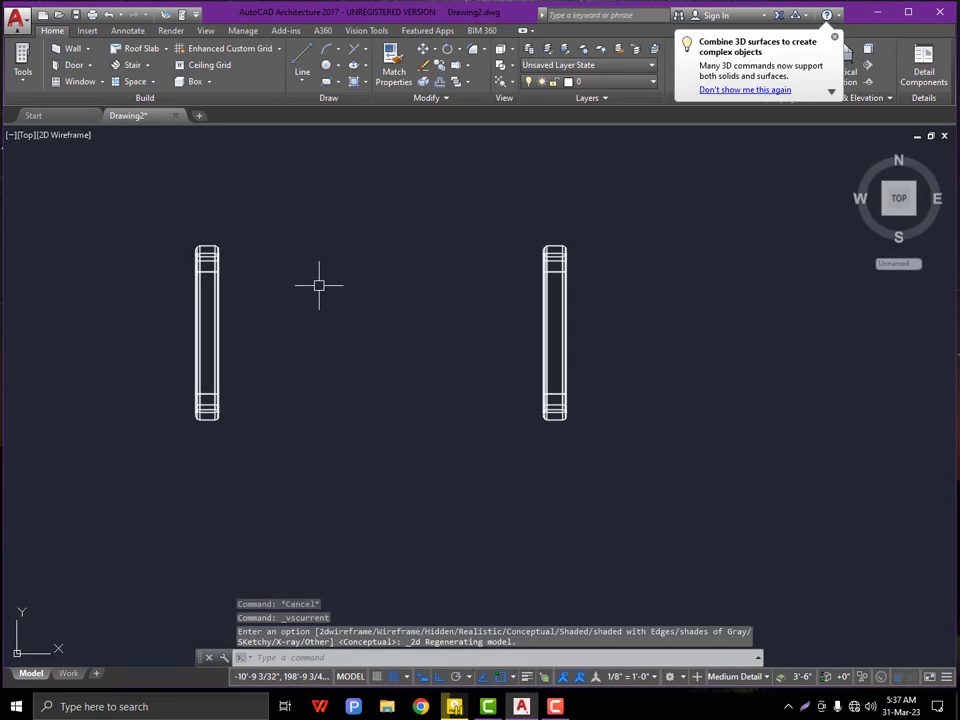
- Draw a rectangle from the upper end midpoint of one frame to the lower end midpoint of the other frame
{"action": "scroll", "coordinate": [302, 276], "scroll_direction": "up", "scroll_amount": 3}
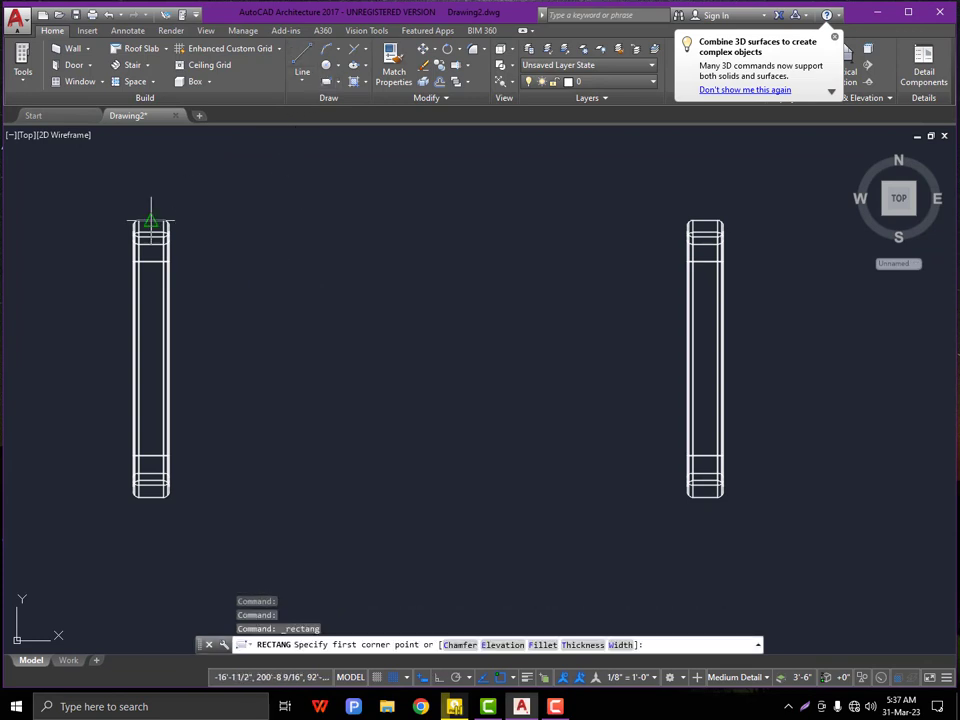
{"action": "left_click", "coordinate": [151, 220]}
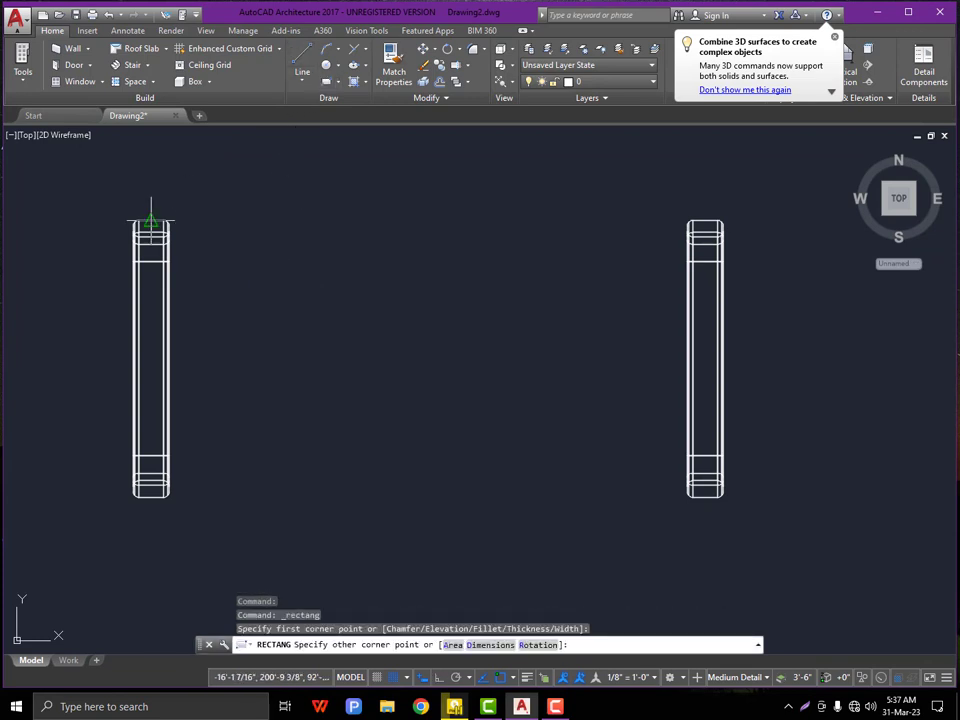
{"action": "left_click", "coordinate": [705, 497]}
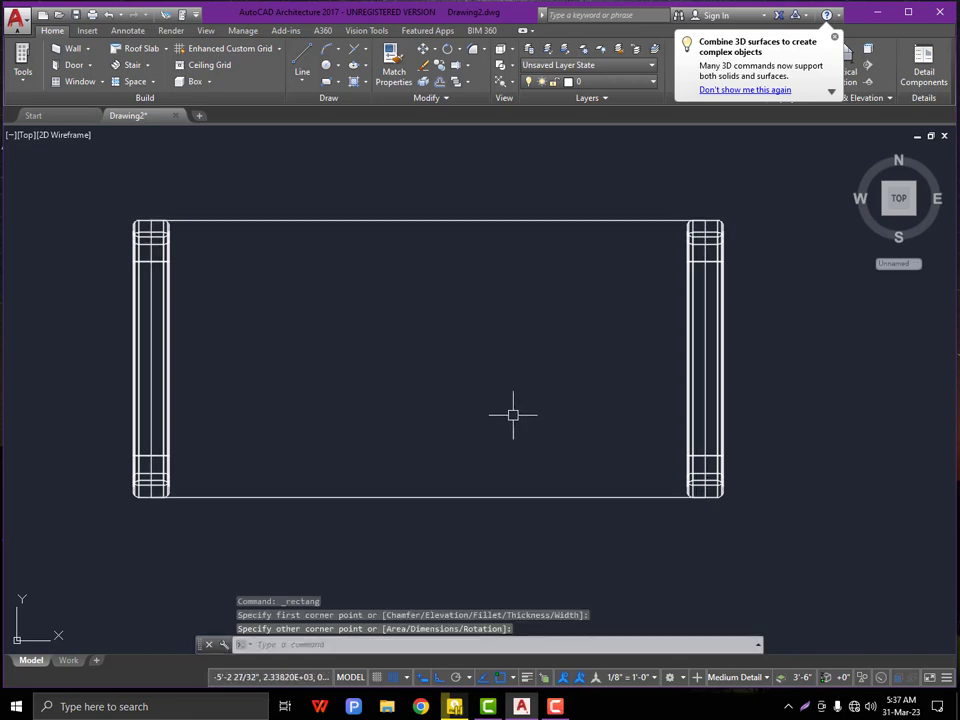
- Offset the connecting rectangle inward by 3 and delete the original outer rectangle
{"action": "type", "text": "o"}
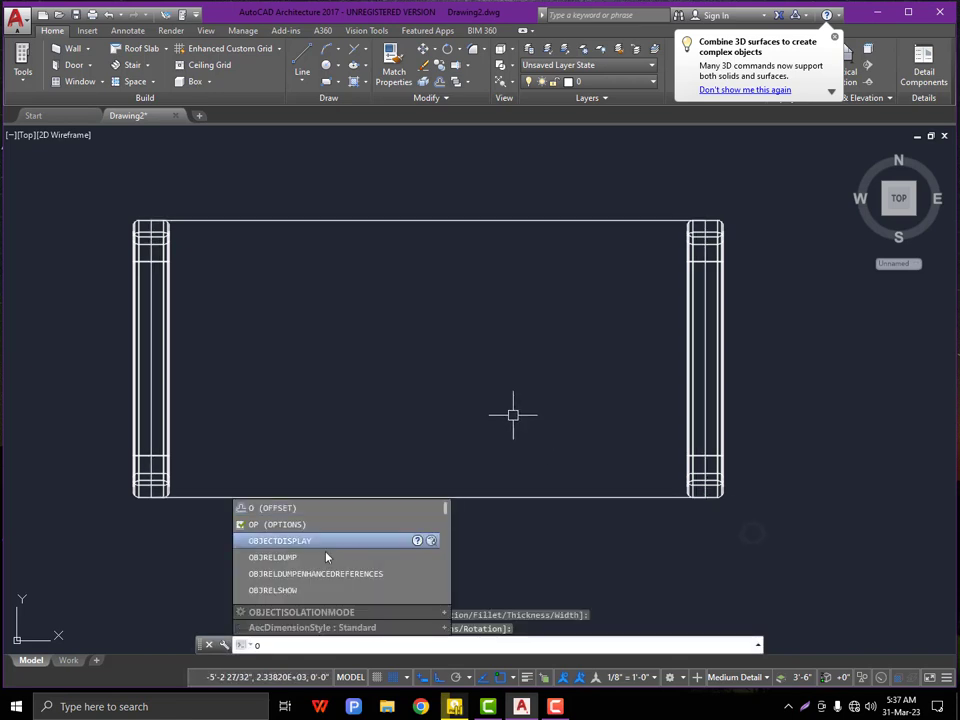
{"action": "left_click", "coordinate": [271, 510]}
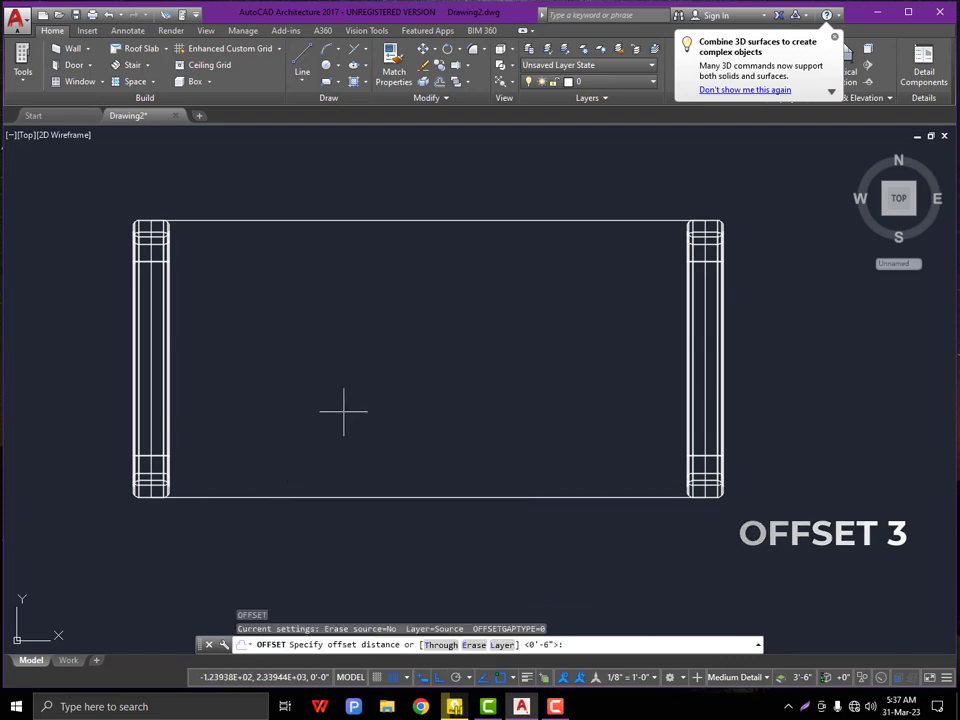
{"action": "type", "text": "3"}
{"action": "key", "text": "Return"}
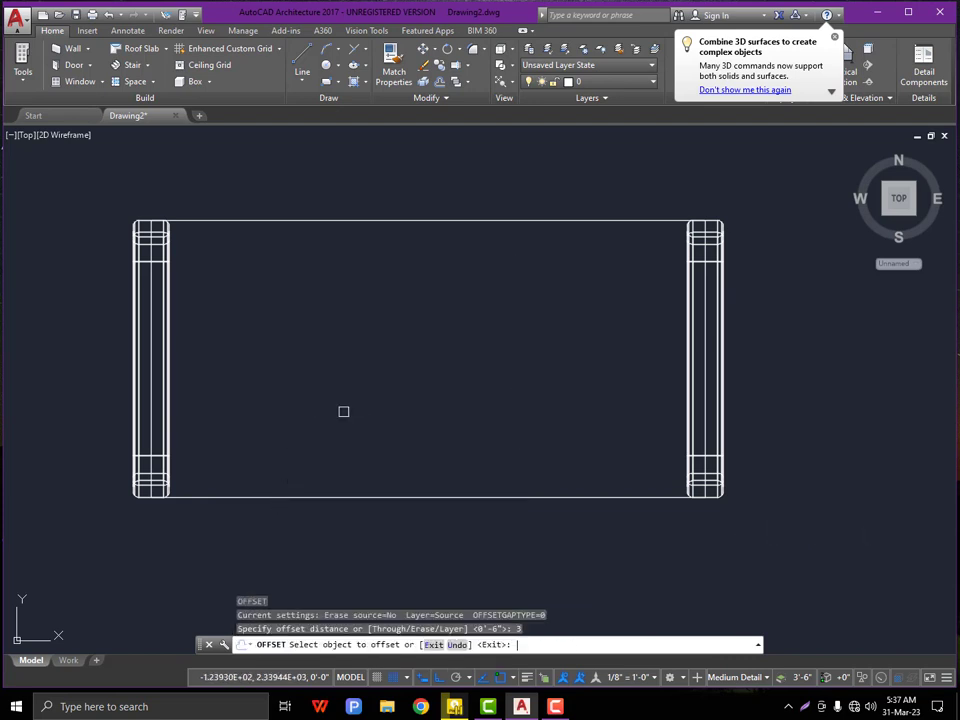
{"action": "left_click", "coordinate": [344, 219]}
{"action": "left_click", "coordinate": [345, 296]}
{"action": "key", "text": "Escape"}
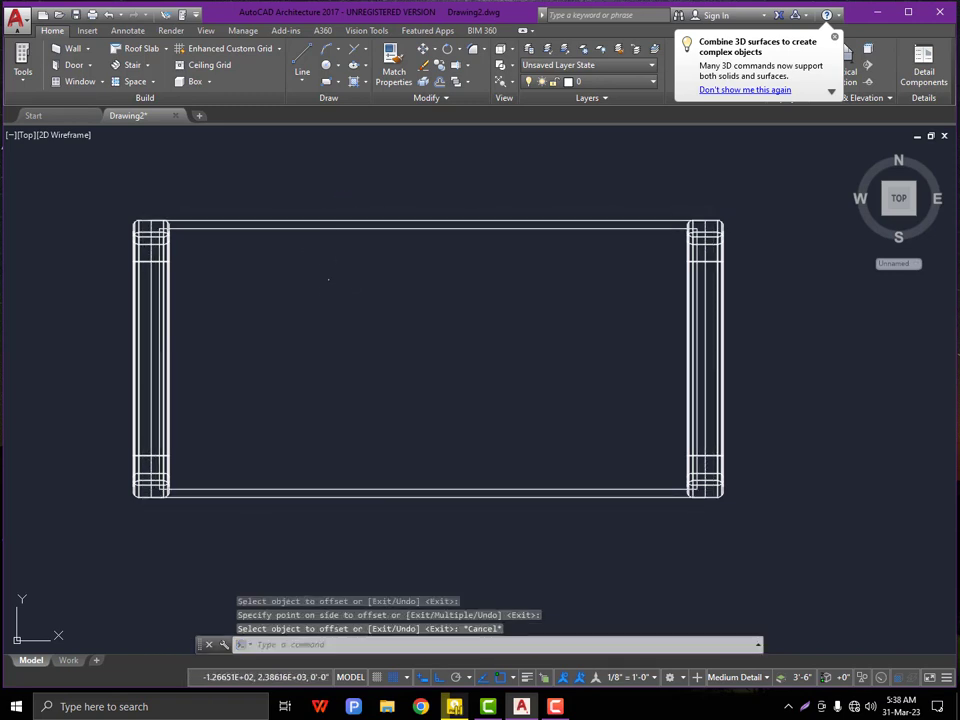
{"action": "left_click", "coordinate": [328, 218]}
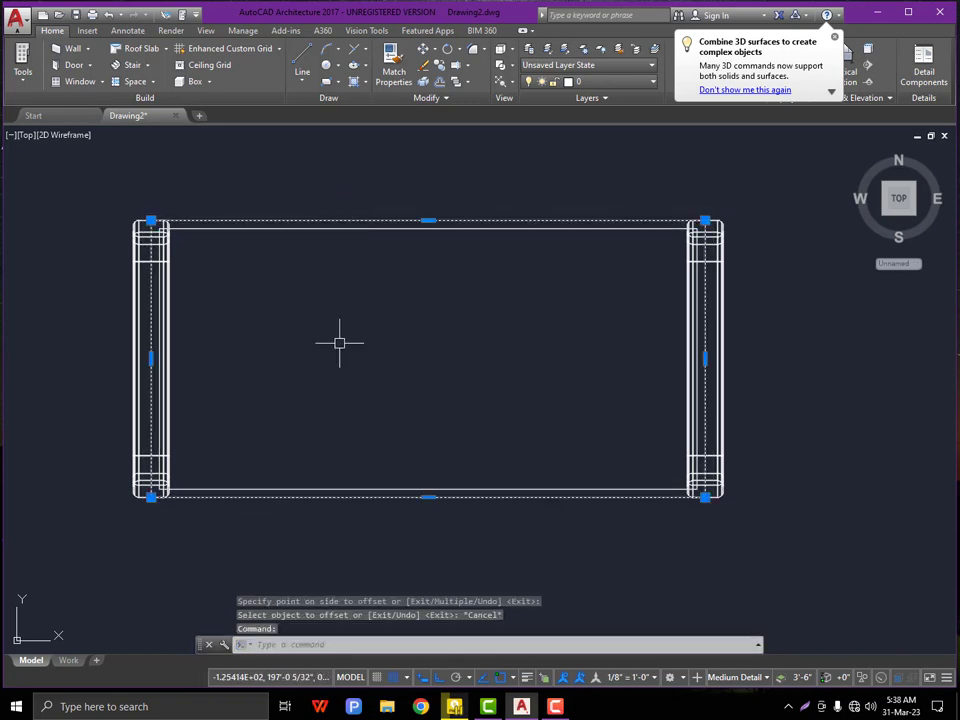
{"action": "key", "text": "Delete"}
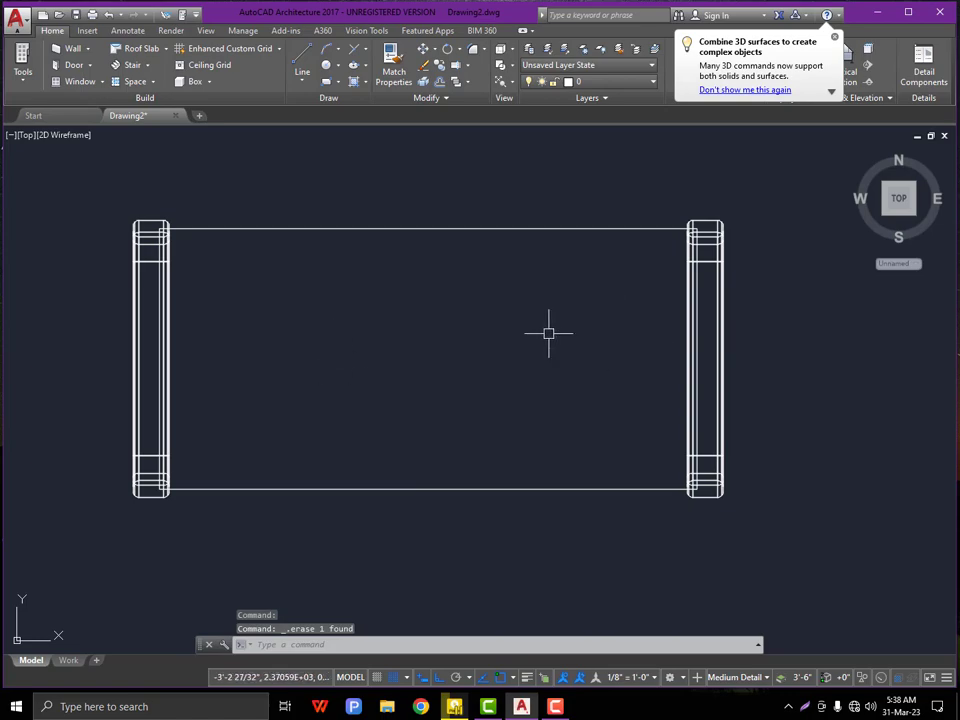
- Extrude the offset rectangle between the two frames upward to a height of 6 to form the connecting slab
{"action": "middle_click_drag", "start_coordinate": [421, 365], "coordinate": [456, 428], "text": "shift"}
{"action": "scroll", "coordinate": [420, 435], "scroll_direction": "up", "scroll_amount": 3}
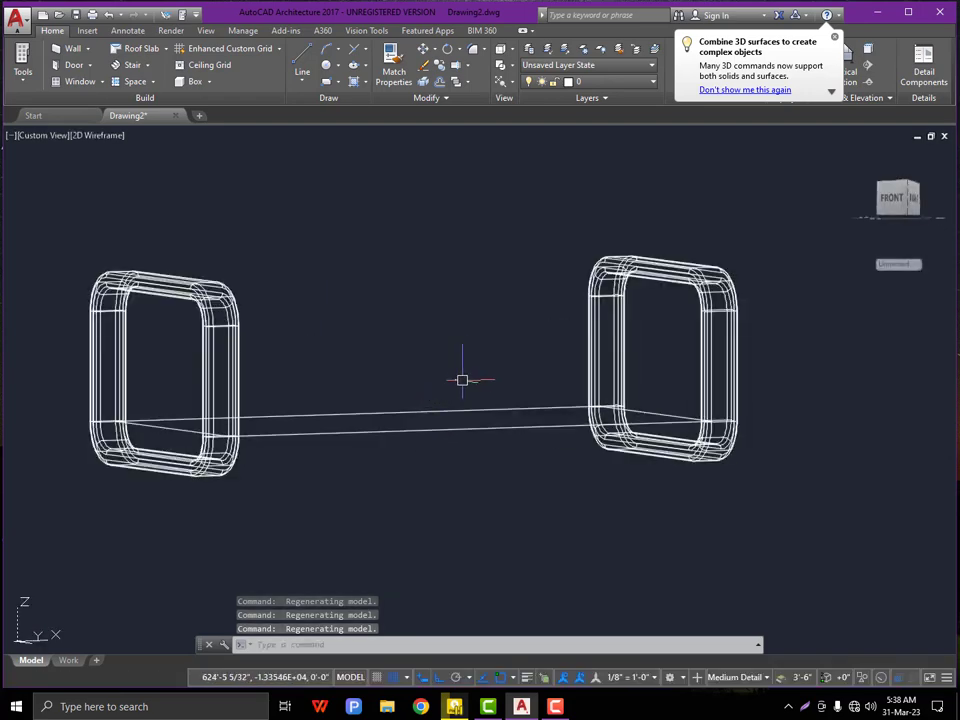
{"action": "type", "text": "E"}
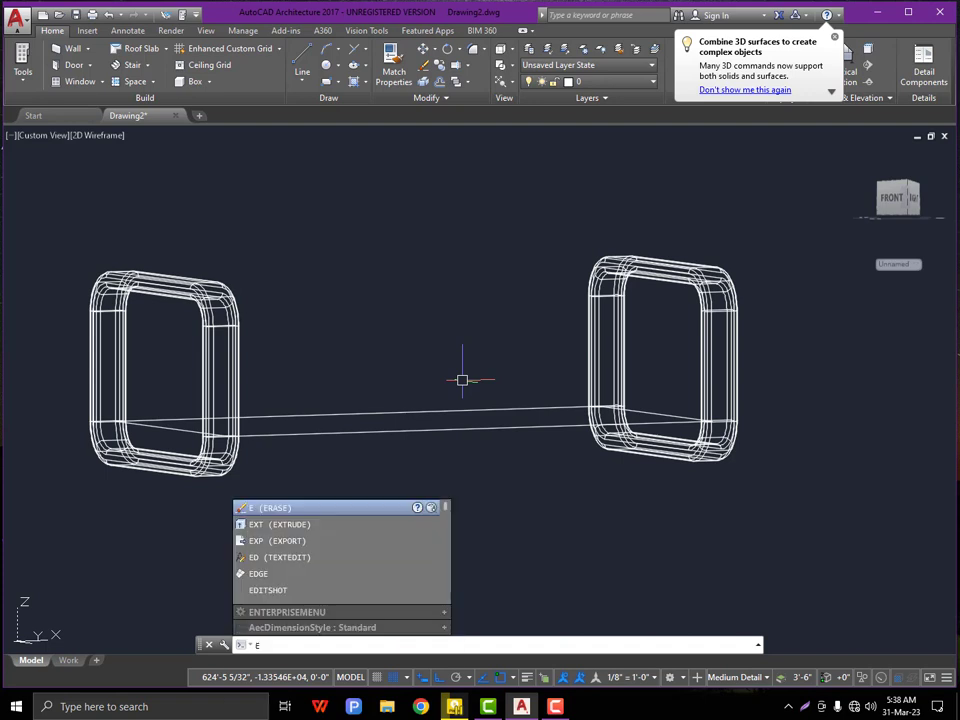
{"action": "type", "text": "x"}
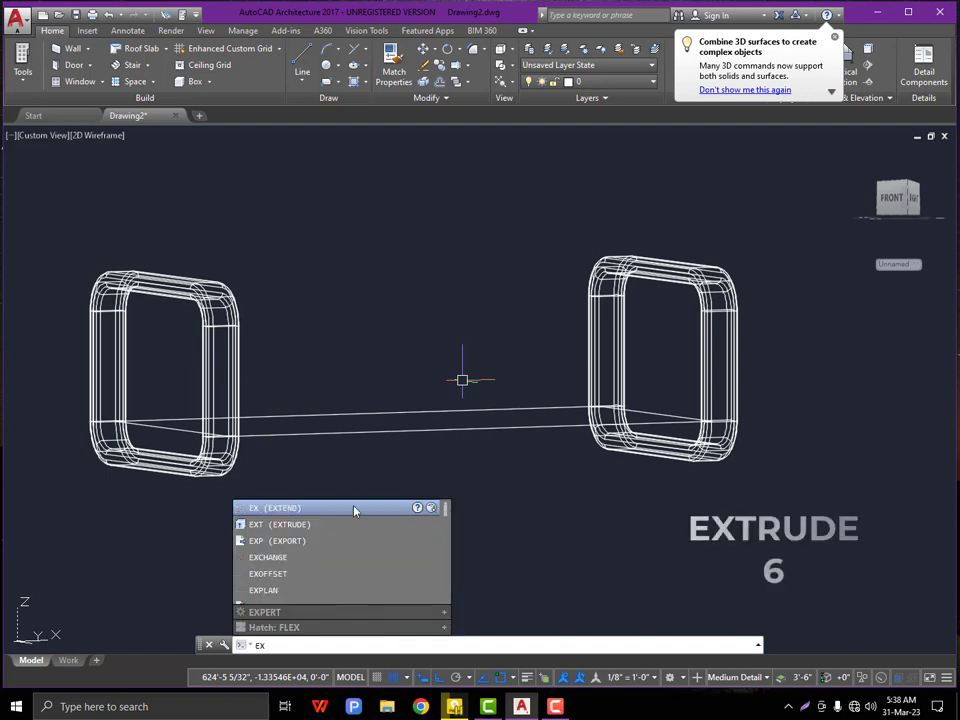
{"action": "type", "text": "t"}
{"action": "key", "text": "Return"}
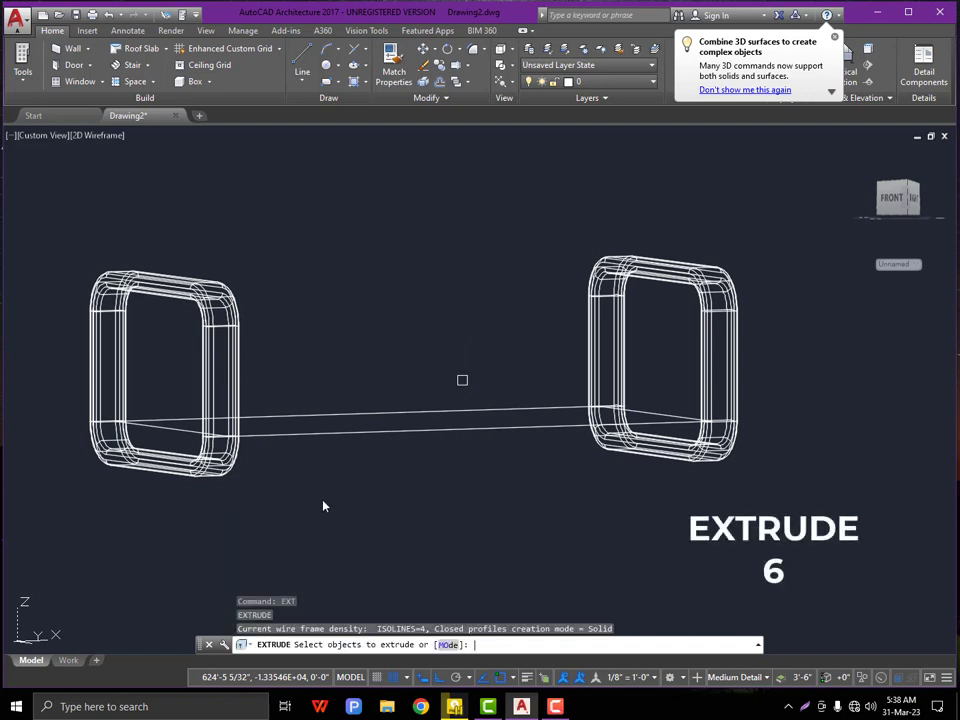
{"action": "left_click", "coordinate": [361, 429]}
{"action": "key", "text": "Return"}
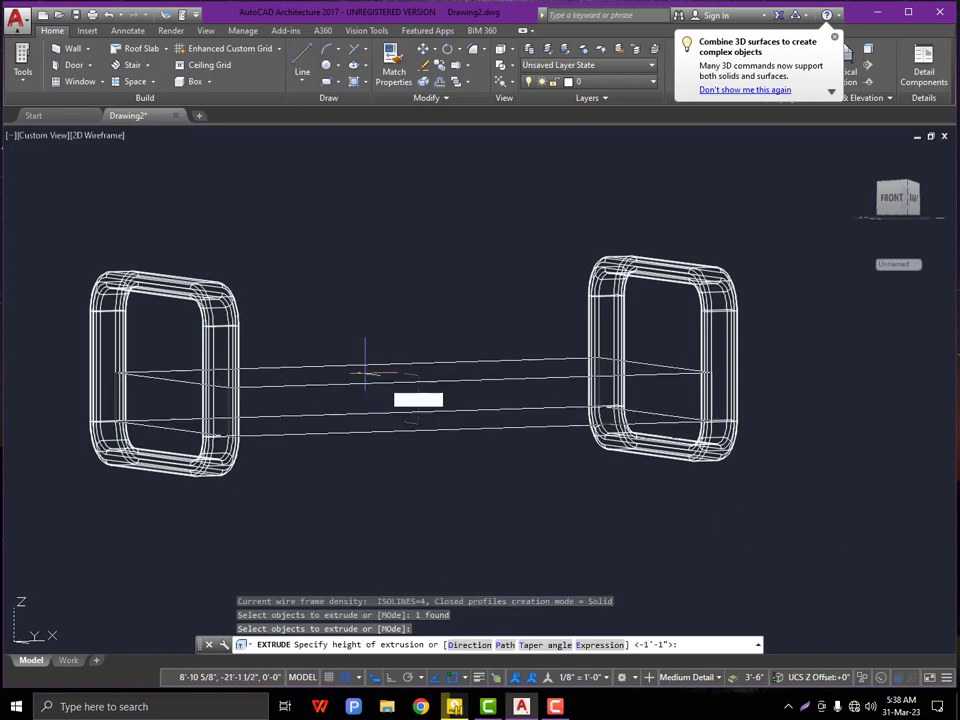
{"action": "type", "text": "6"}
{"action": "key", "text": "Return"}
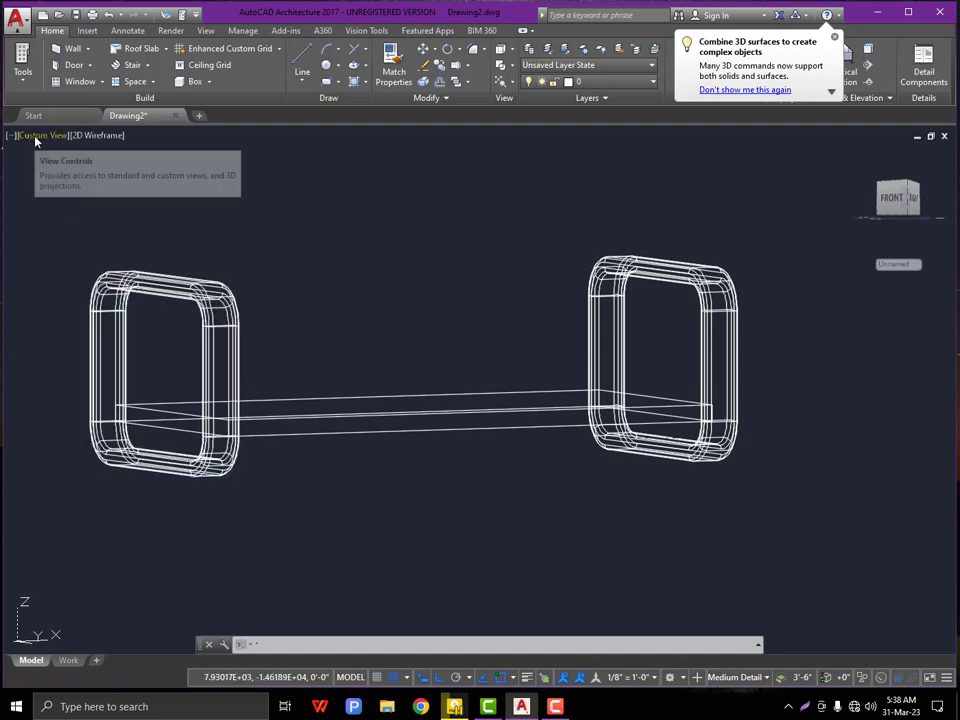
- Set the viewport to the Top view with the Conceptual visual style
{"action": "left_click", "coordinate": [35, 138]}
{"action": "left_click", "coordinate": [60, 172]}
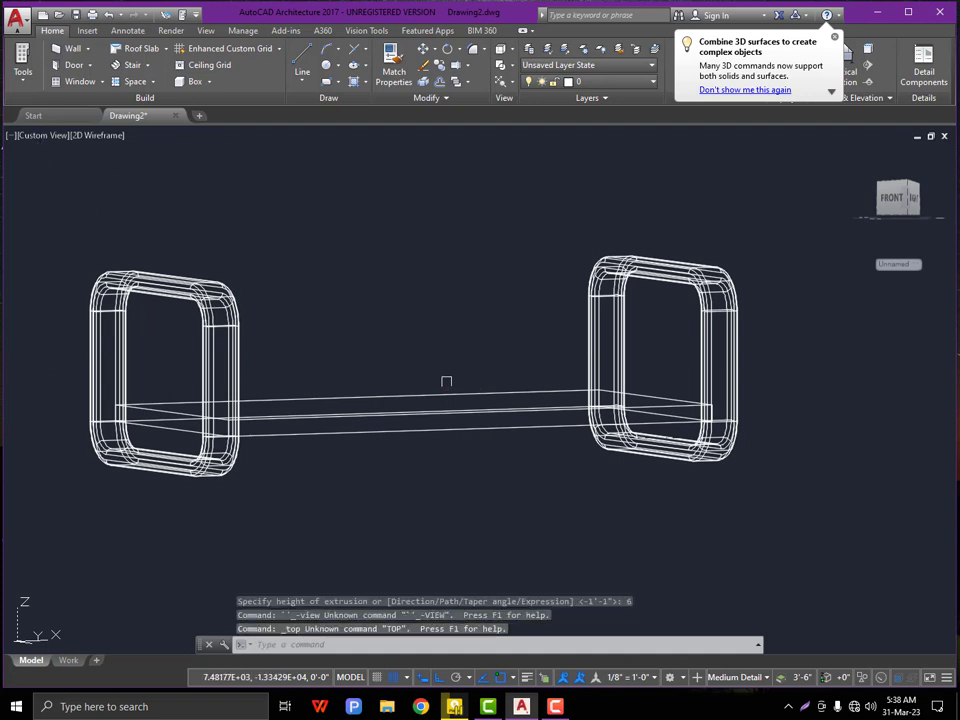
{"action": "left_click", "coordinate": [30, 138]}
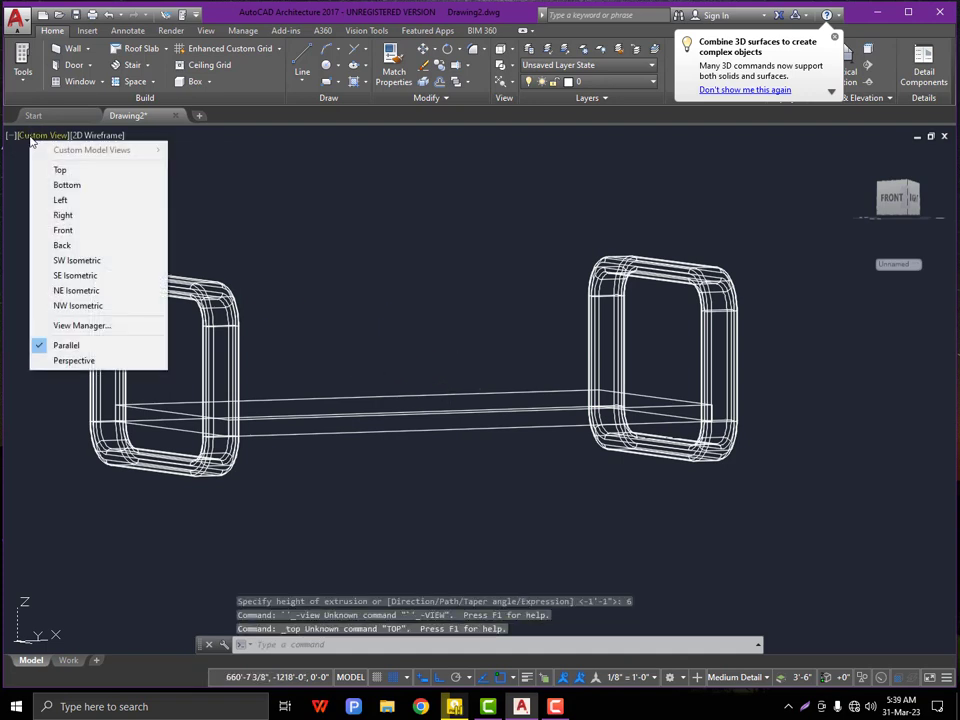
{"action": "left_click", "coordinate": [58, 170]}
{"action": "scroll", "coordinate": [365, 344], "scroll_direction": "down", "scroll_amount": 4}
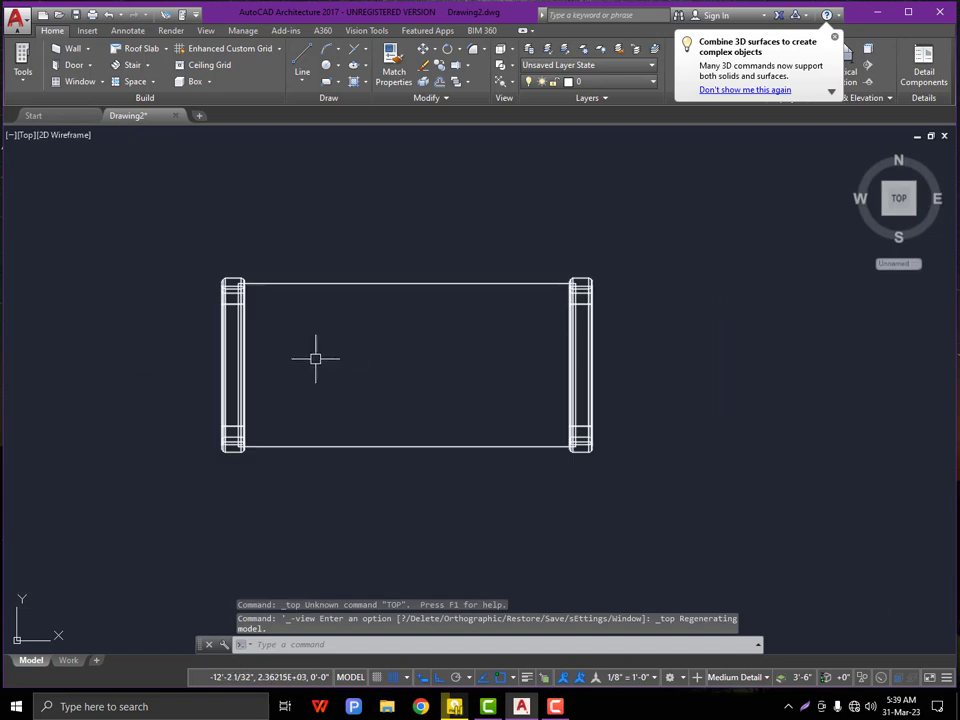
{"action": "scroll", "coordinate": [467, 296], "scroll_direction": "up", "scroll_amount": 2}
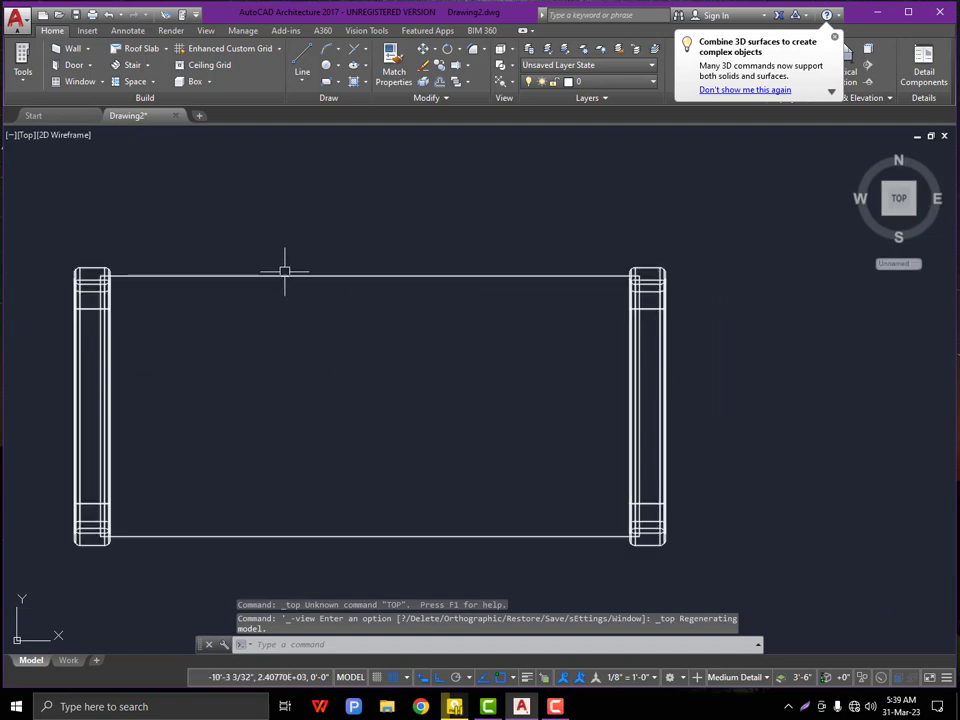
{"action": "left_click", "coordinate": [66, 135]}
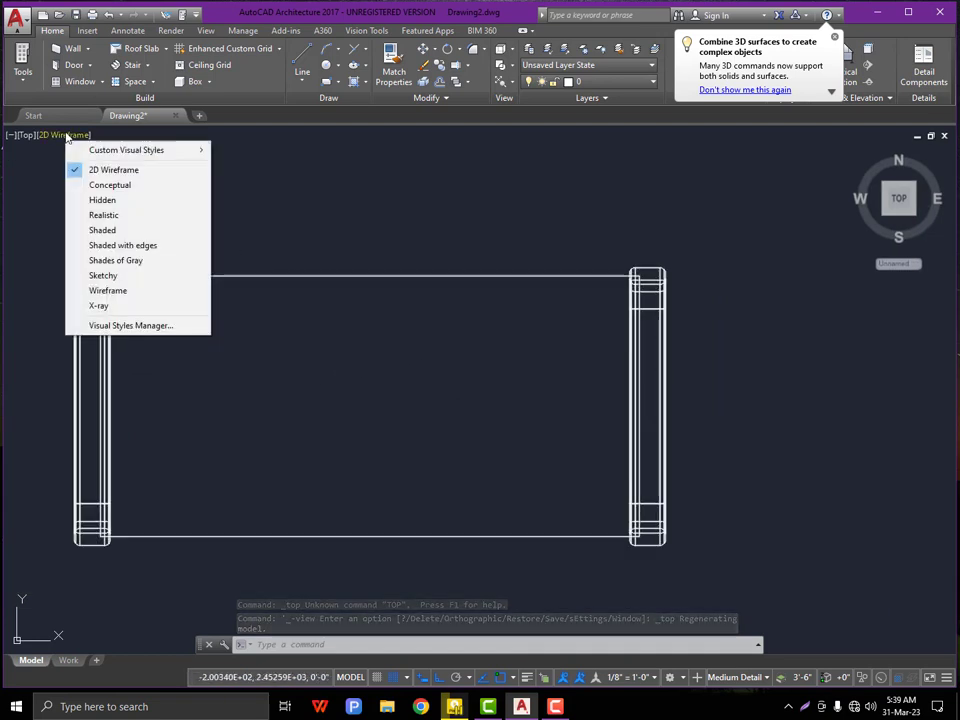
{"action": "left_click", "coordinate": [138, 186]}
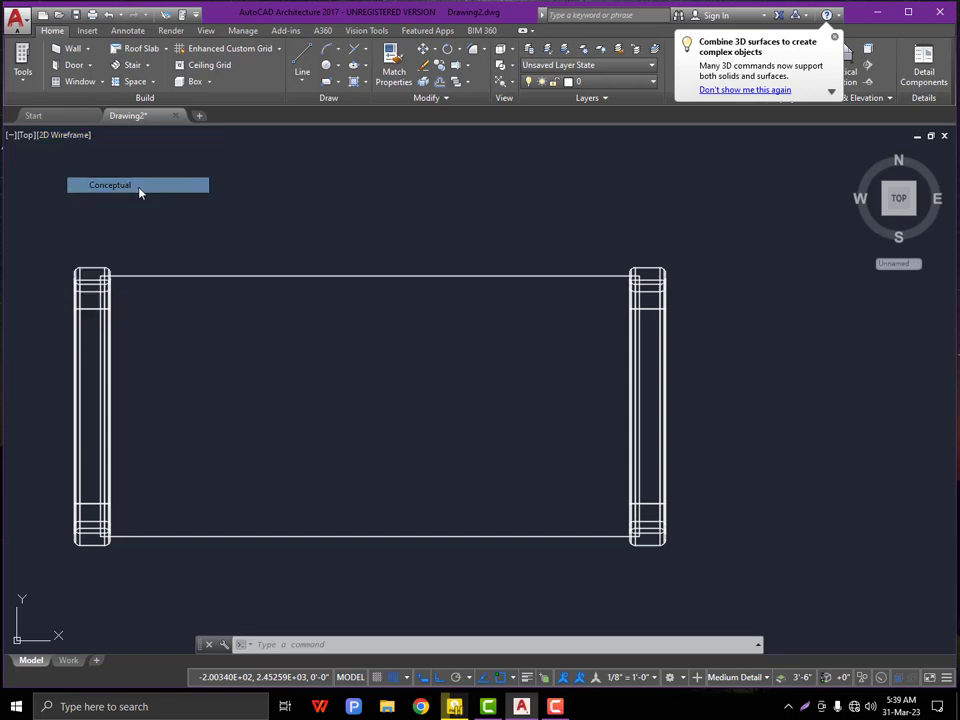
- Examine the shaded model from the front, the home view and underneath to check how the slab meets both frames
{"action": "scroll", "coordinate": [300, 392], "scroll_direction": "down", "scroll_amount": 2}
{"action": "middle_click_drag", "start_coordinate": [294, 396], "coordinate": [293, 224], "text": "shift"}
{"action": "scroll", "coordinate": [300, 369], "scroll_direction": "down", "scroll_amount": 2}
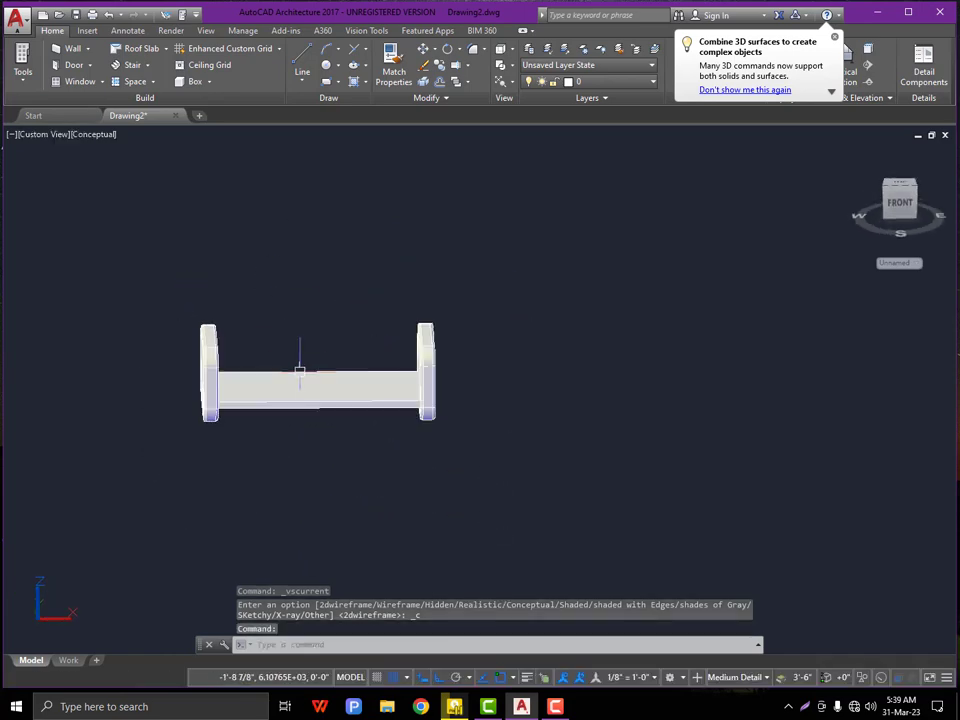
{"action": "middle_click_drag", "start_coordinate": [300, 369], "coordinate": [300, 283], "text": "shift"}
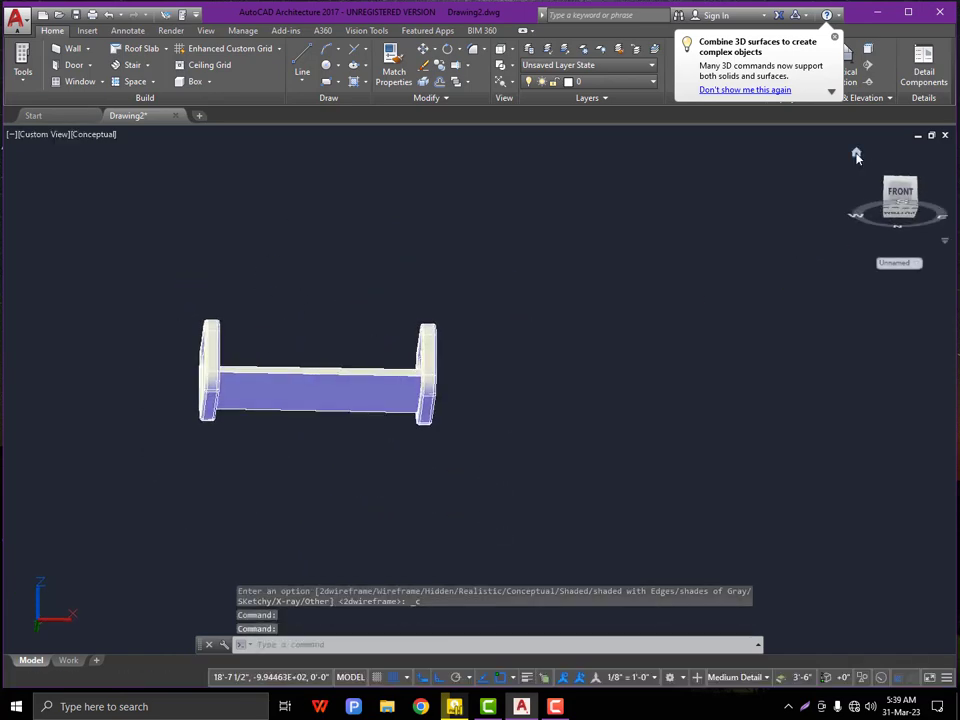
{"action": "left_click", "coordinate": [856, 156]}
{"action": "scroll", "coordinate": [390, 389], "scroll_direction": "down", "scroll_amount": 2}
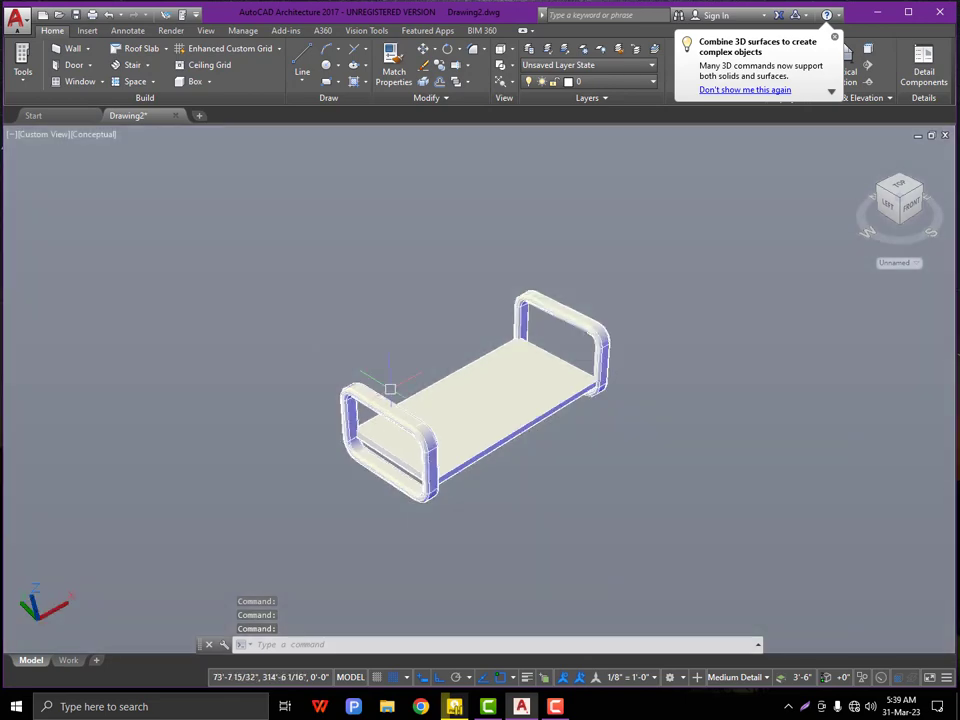
{"action": "scroll", "coordinate": [469, 392], "scroll_direction": "up", "scroll_amount": 3}
{"action": "scroll", "coordinate": [400, 370], "scroll_direction": "down", "scroll_amount": 5}
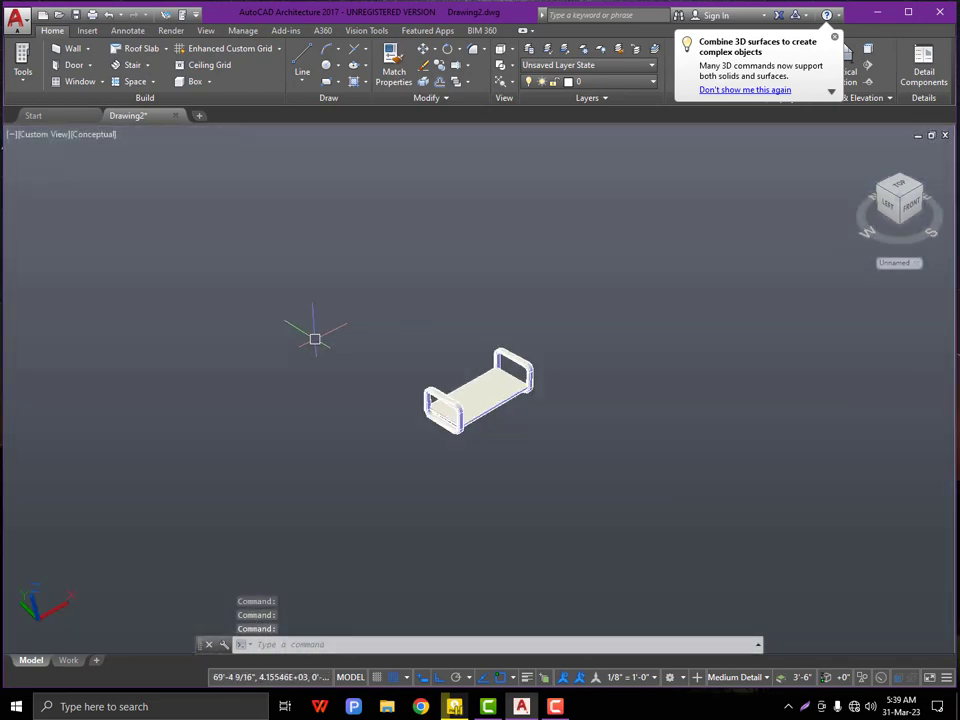
{"action": "scroll", "coordinate": [508, 416], "scroll_direction": "up", "scroll_amount": 4}
{"action": "middle_click_drag", "start_coordinate": [510, 439], "coordinate": [410, 205], "text": "shift"}
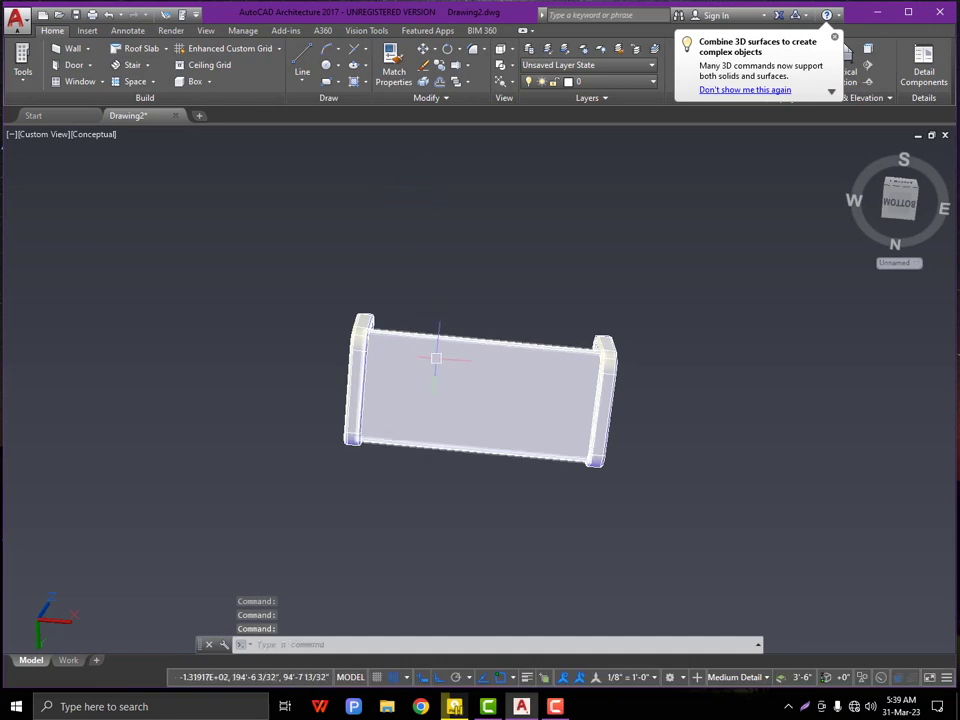
{"action": "middle_click_drag", "start_coordinate": [503, 426], "coordinate": [287, 508], "text": "shift"}
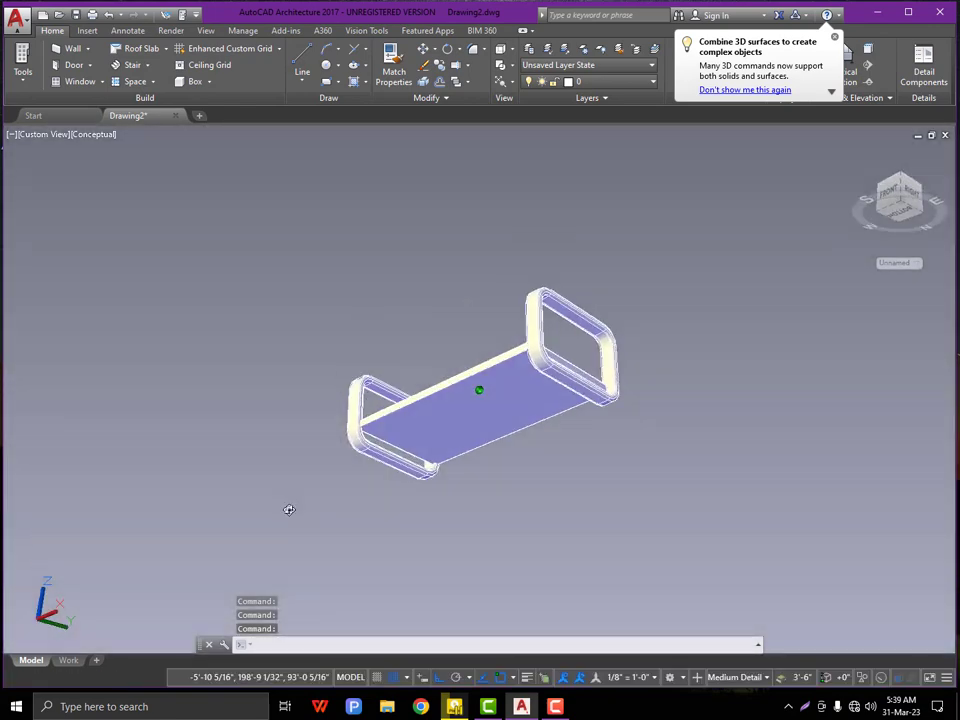
- Set the viewport to the Right view with the 2D Wireframe visual style
{"action": "left_click", "coordinate": [87, 136]}
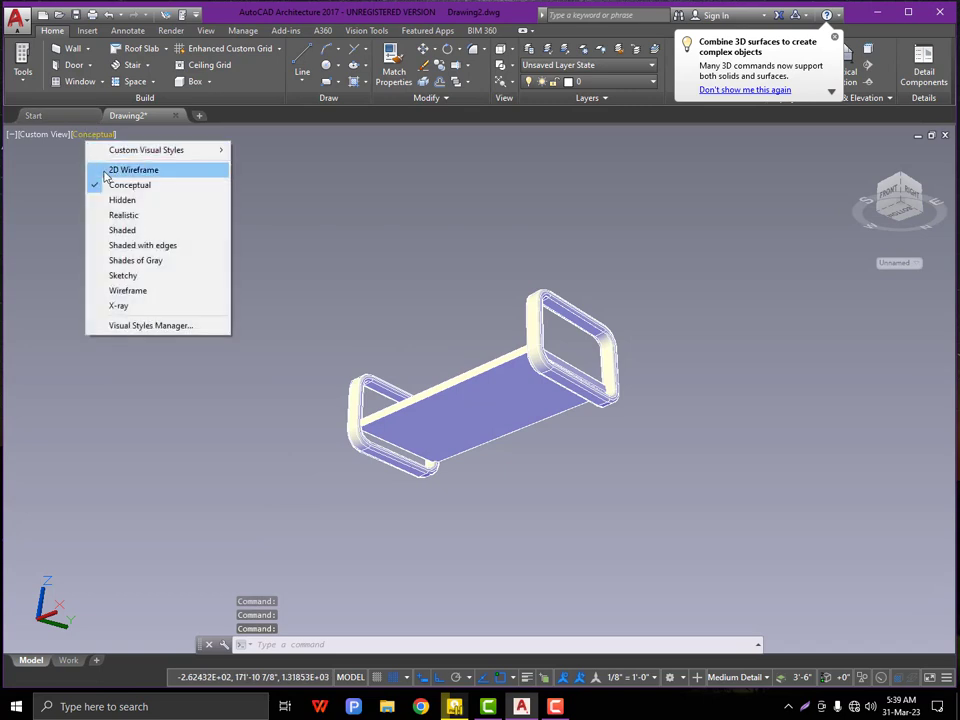
{"action": "left_click", "coordinate": [106, 168]}
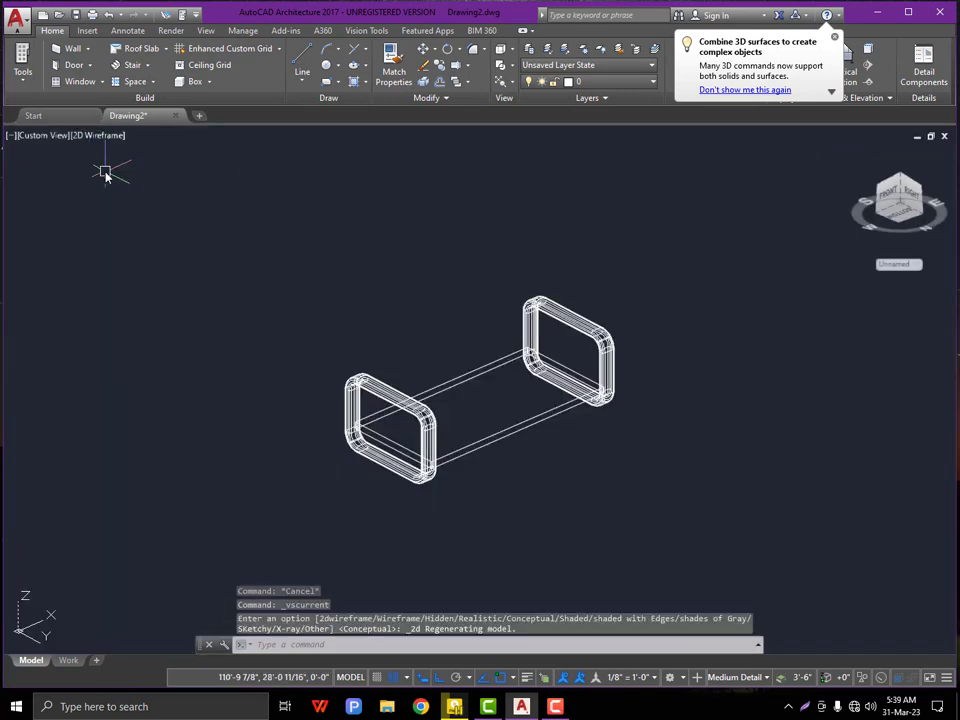
{"action": "left_click", "coordinate": [30, 136]}
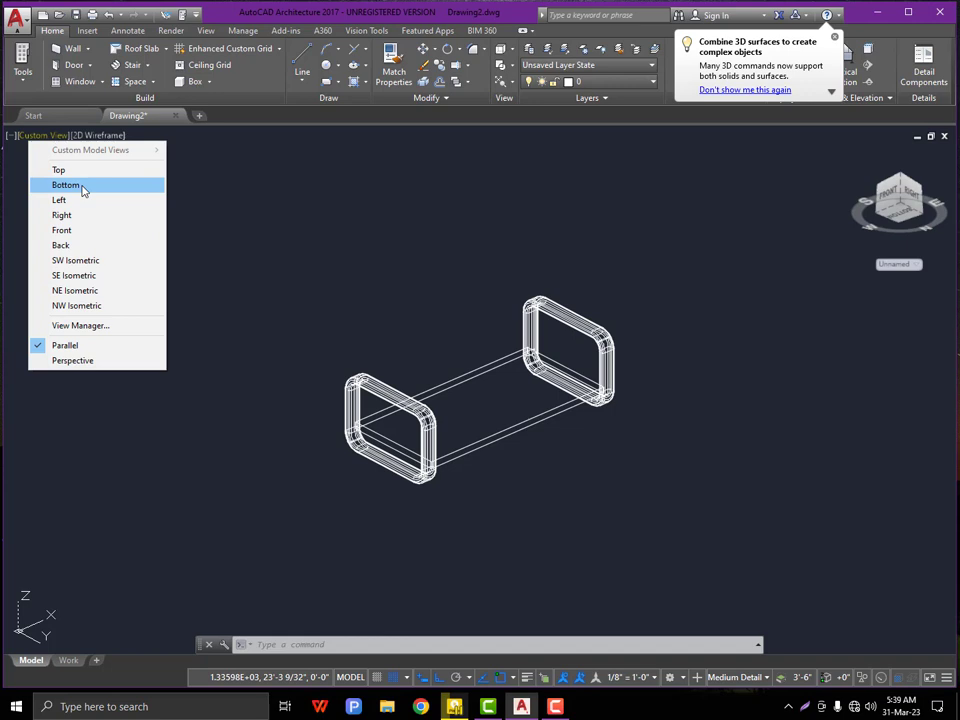
{"action": "left_click", "coordinate": [64, 170]}
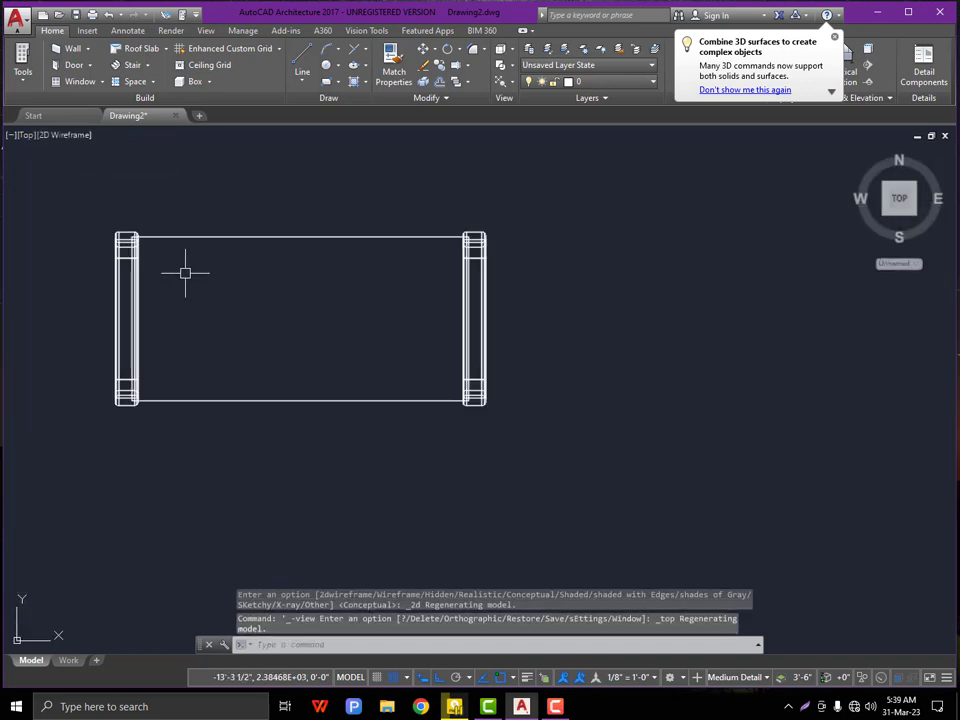
{"action": "scroll", "coordinate": [97, 230], "scroll_direction": "up", "scroll_amount": 2}
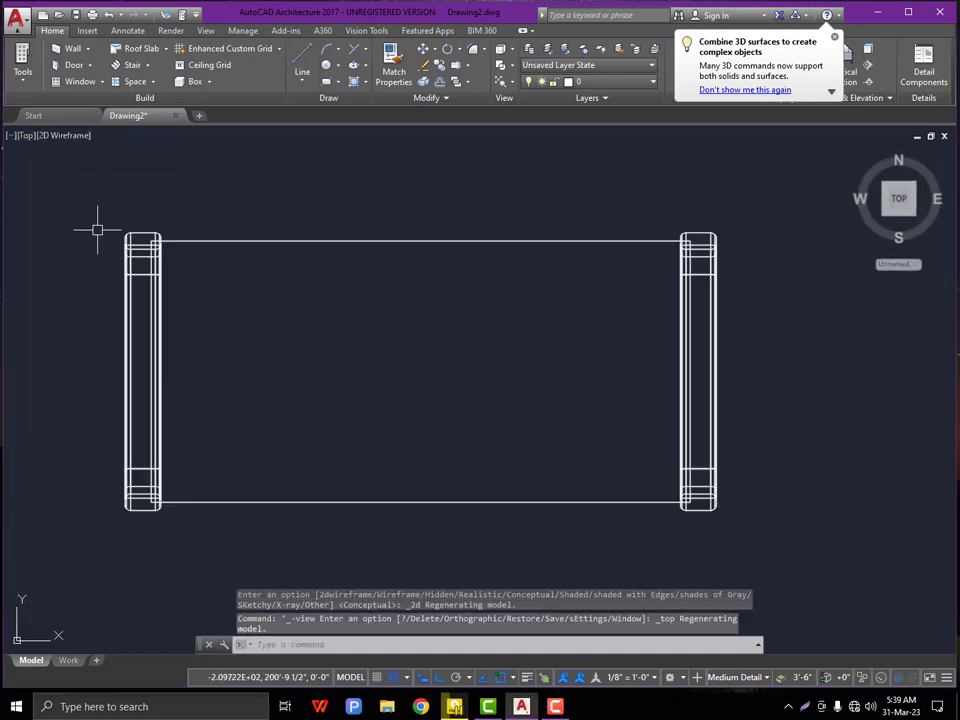
{"action": "left_click", "coordinate": [26, 136]}
{"action": "left_click", "coordinate": [83, 218]}
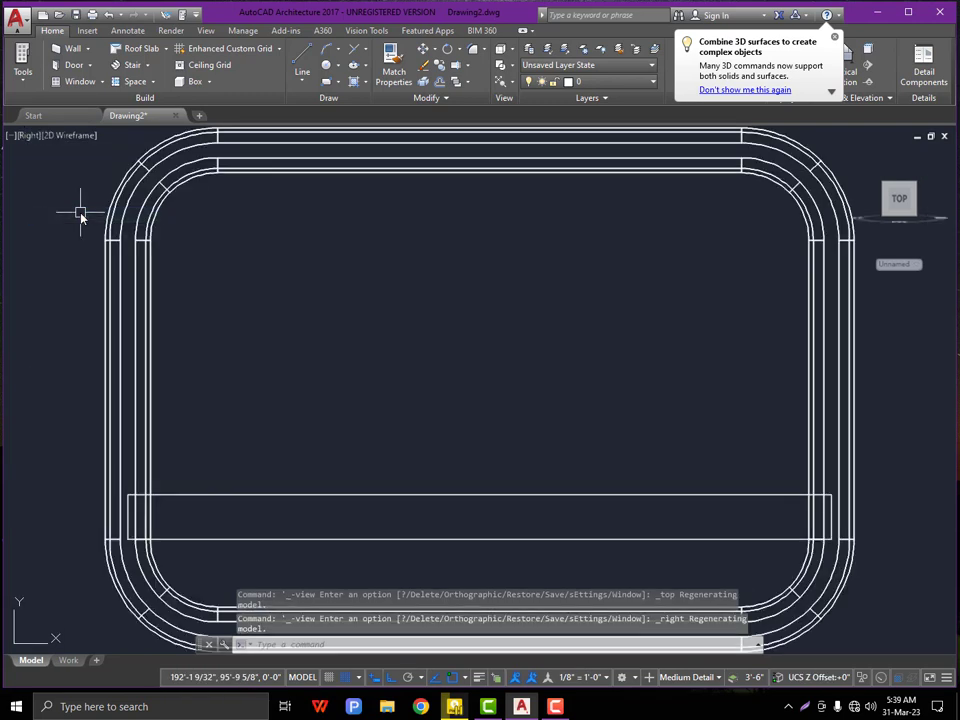
{"action": "scroll", "coordinate": [80, 212], "scroll_direction": "down", "scroll_amount": 4}
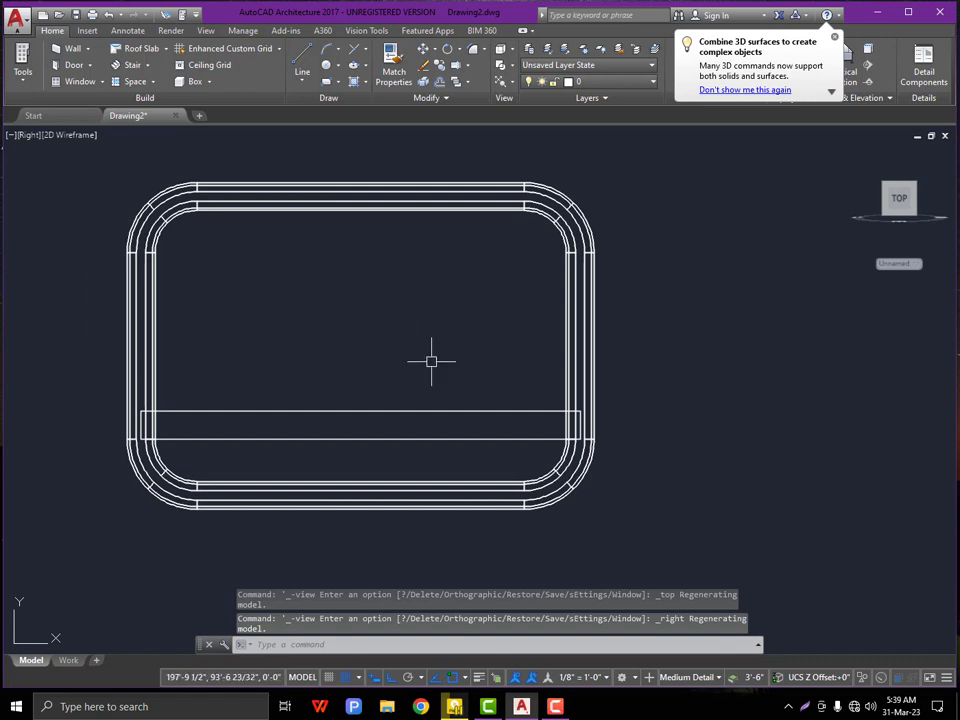
- Draw a vertical line from the midpoint of the frame's lower inner edge up to its upper inner edge
{"action": "scroll", "coordinate": [431, 361], "scroll_direction": "down", "scroll_amount": 2}
{"action": "scroll", "coordinate": [355, 310], "scroll_direction": "up", "scroll_amount": 2}
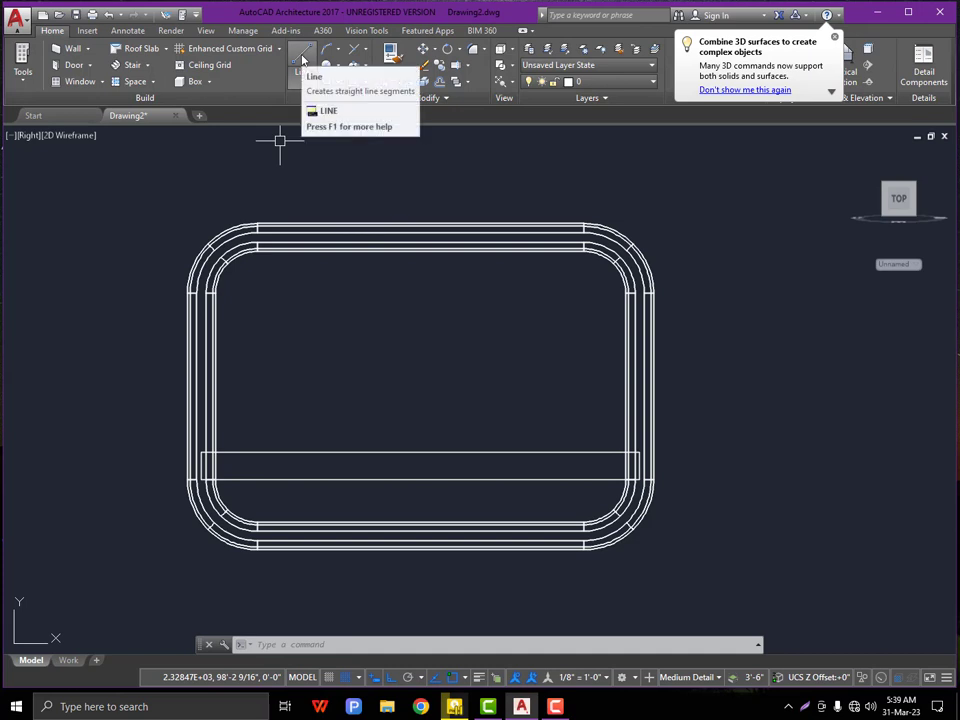
{"action": "left_click", "coordinate": [304, 60]}
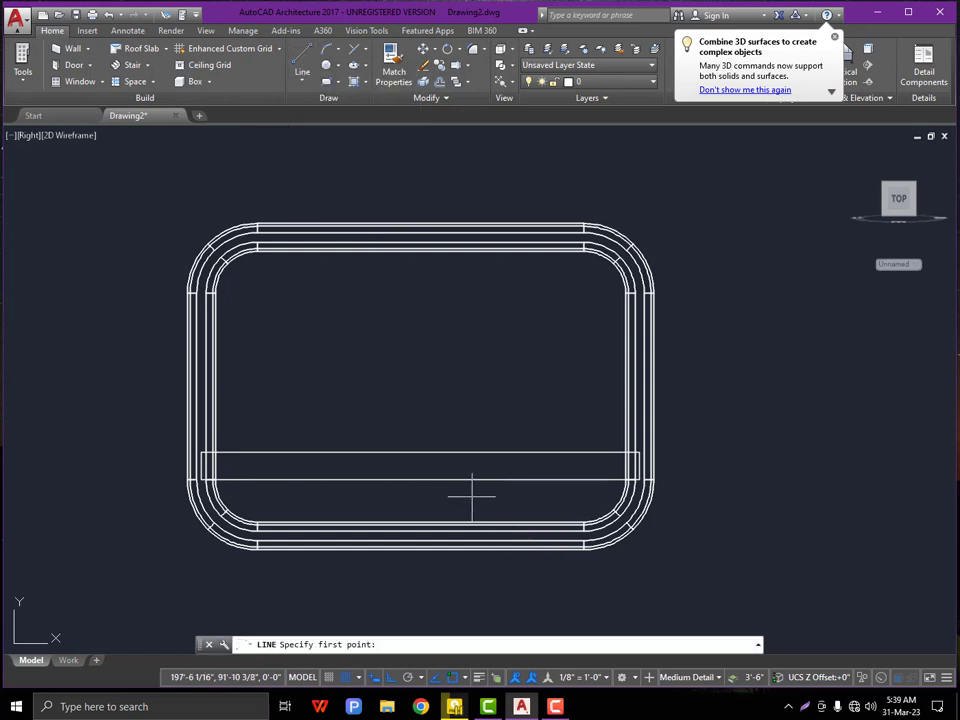
{"action": "scroll", "coordinate": [471, 495], "scroll_direction": "up", "scroll_amount": 2}
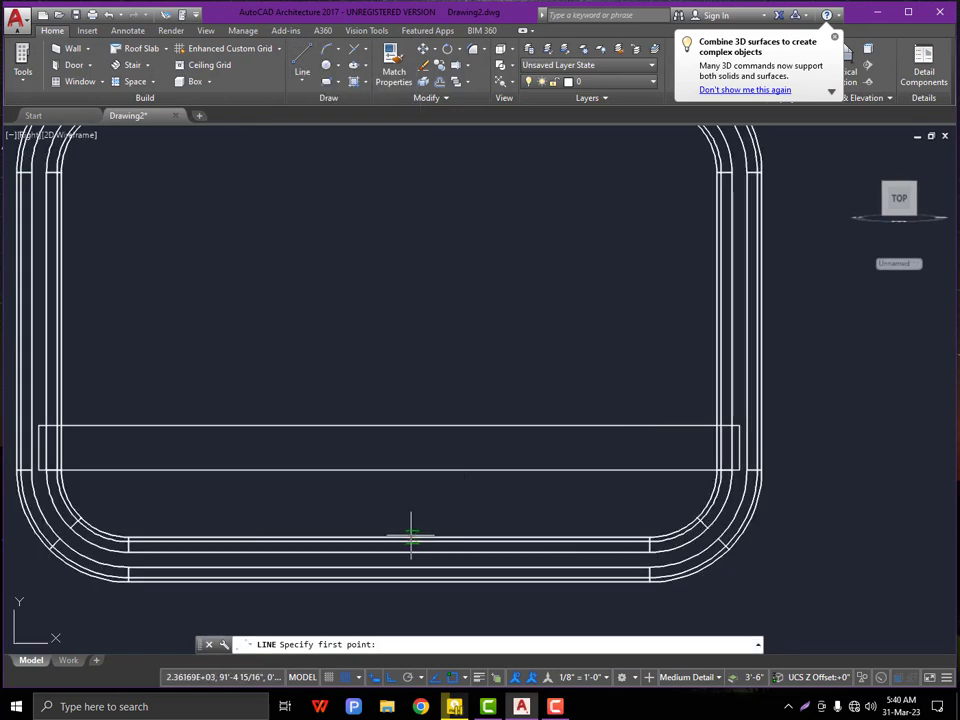
{"action": "scroll", "coordinate": [390, 440], "scroll_direction": "down", "scroll_amount": 2}
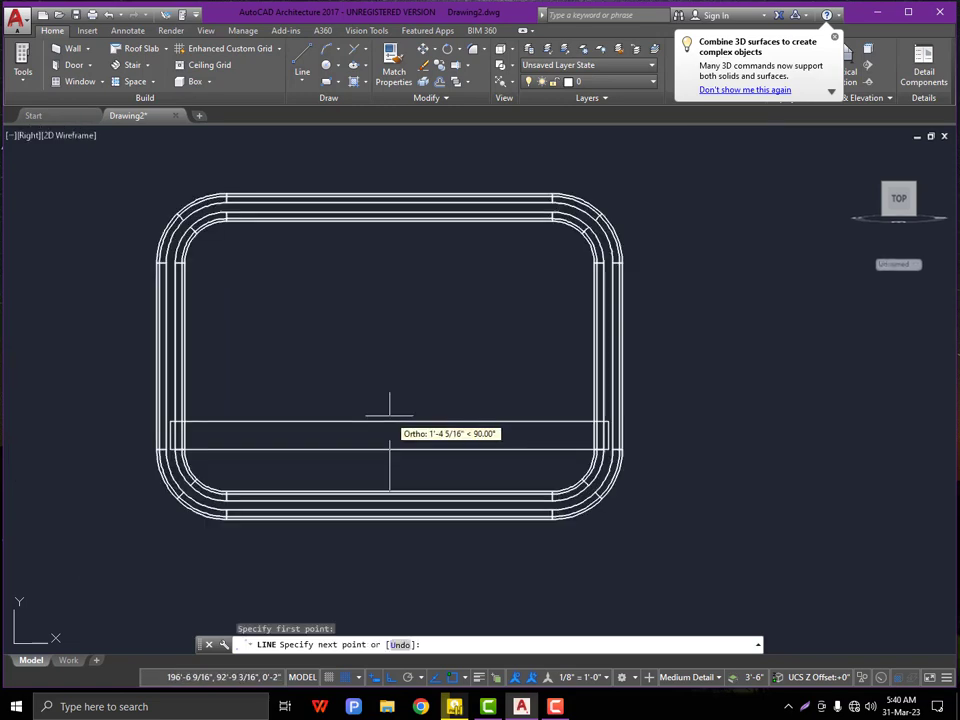
{"action": "scroll", "coordinate": [382, 228], "scroll_direction": "up", "scroll_amount": 5}
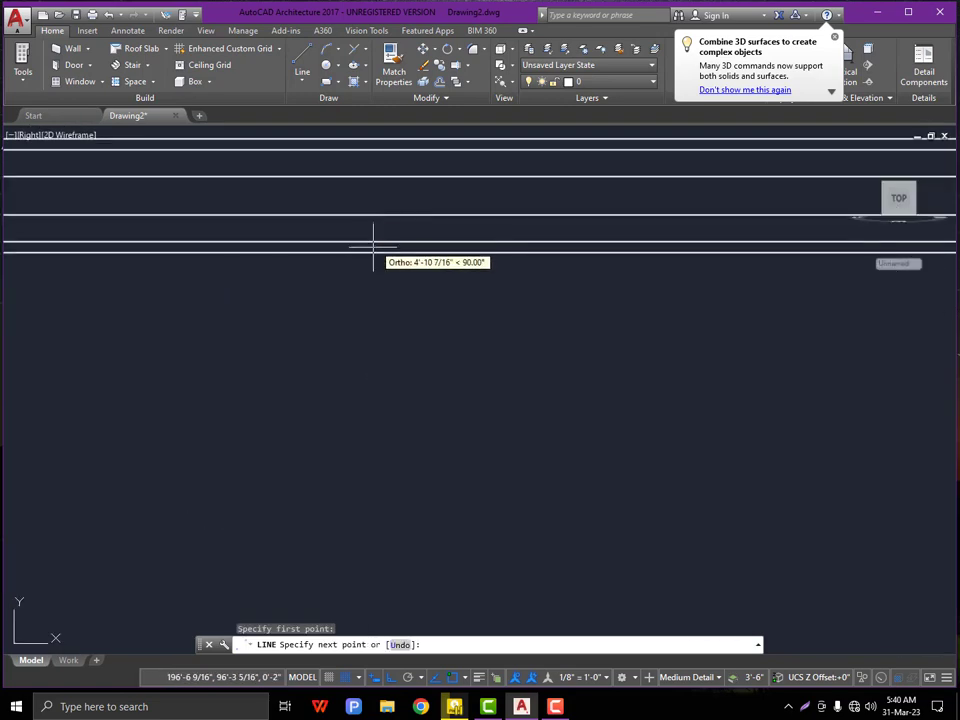
{"action": "right_click", "coordinate": [369, 252]}
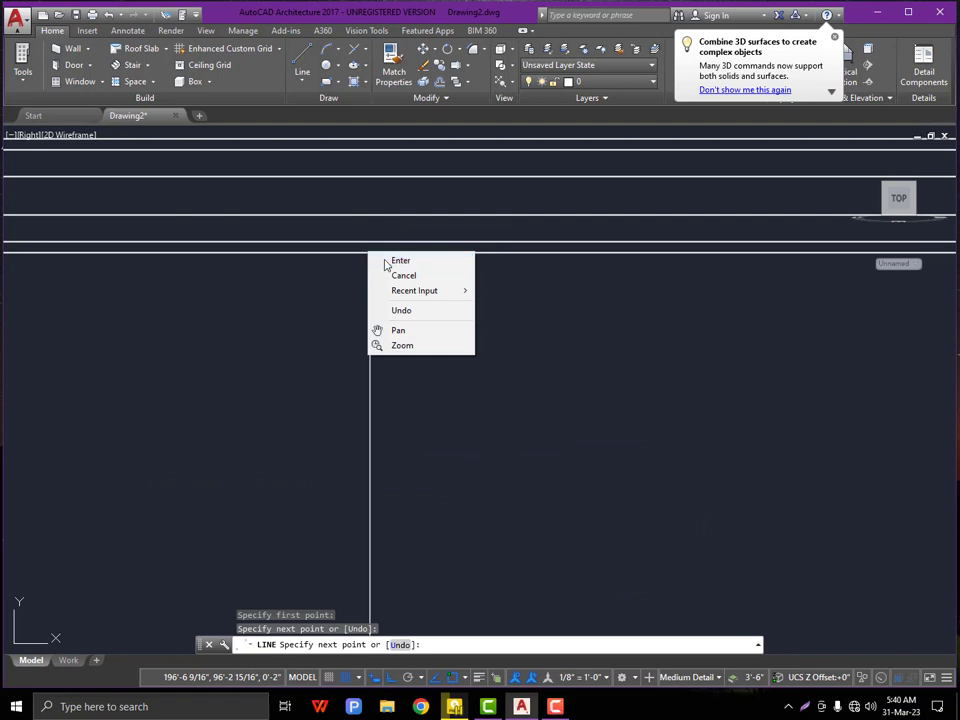
{"action": "left_click", "coordinate": [386, 261]}
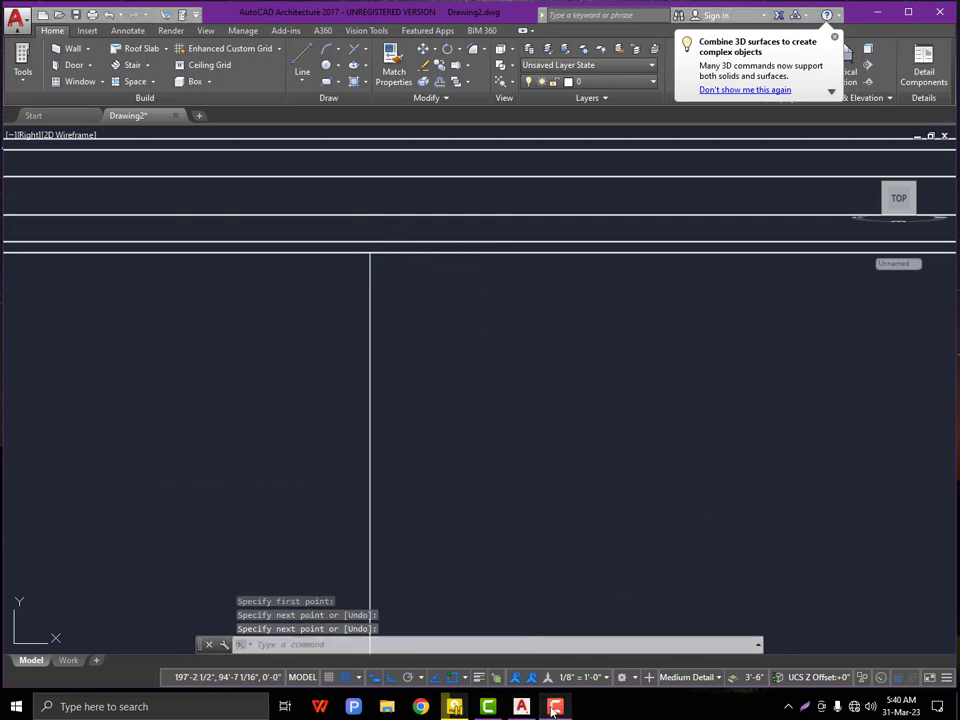
- Move the slab from the midpoint of its upper edge to the midpoint of the vertical centre line
{"action": "scroll", "coordinate": [401, 421], "scroll_direction": "down", "scroll_amount": 5}
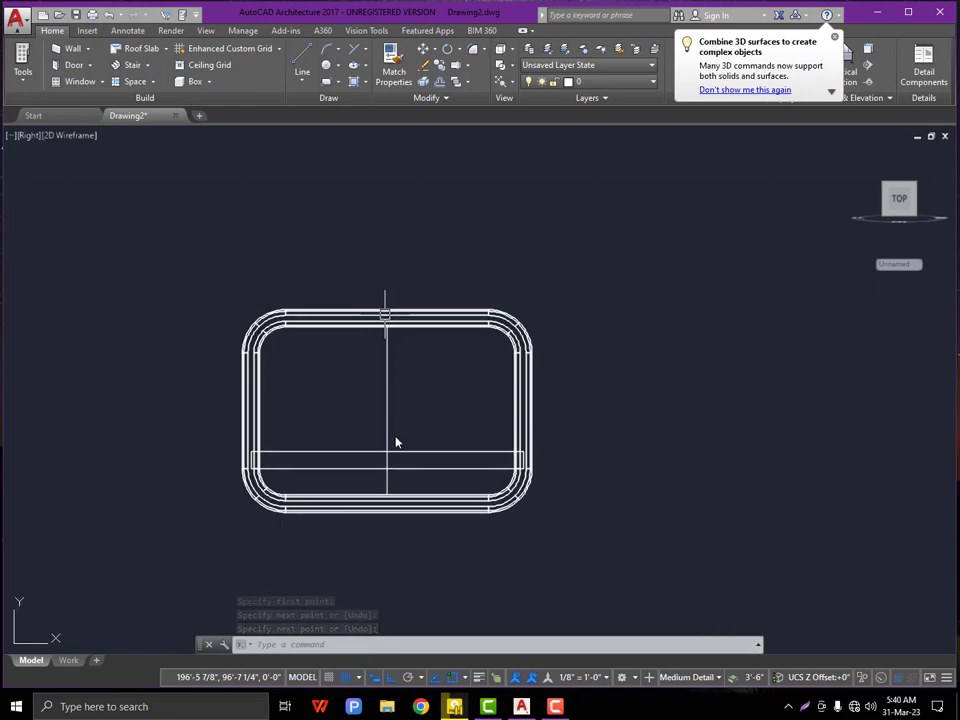
{"action": "scroll", "coordinate": [412, 486], "scroll_direction": "up", "scroll_amount": 4}
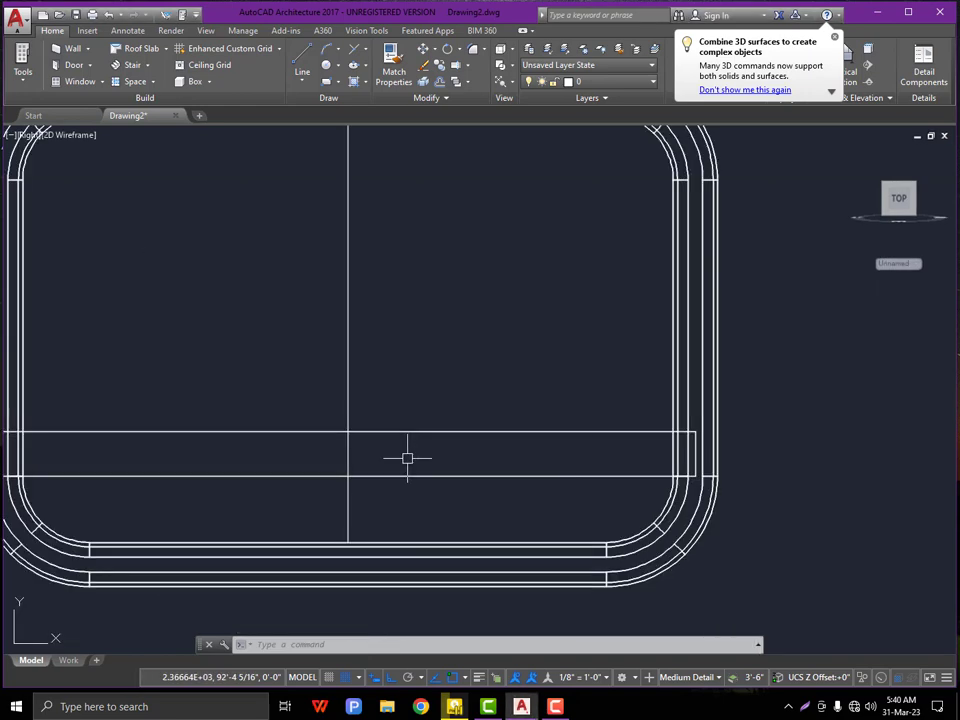
{"action": "left_click", "coordinate": [456, 364]}
{"action": "left_click", "coordinate": [405, 508]}
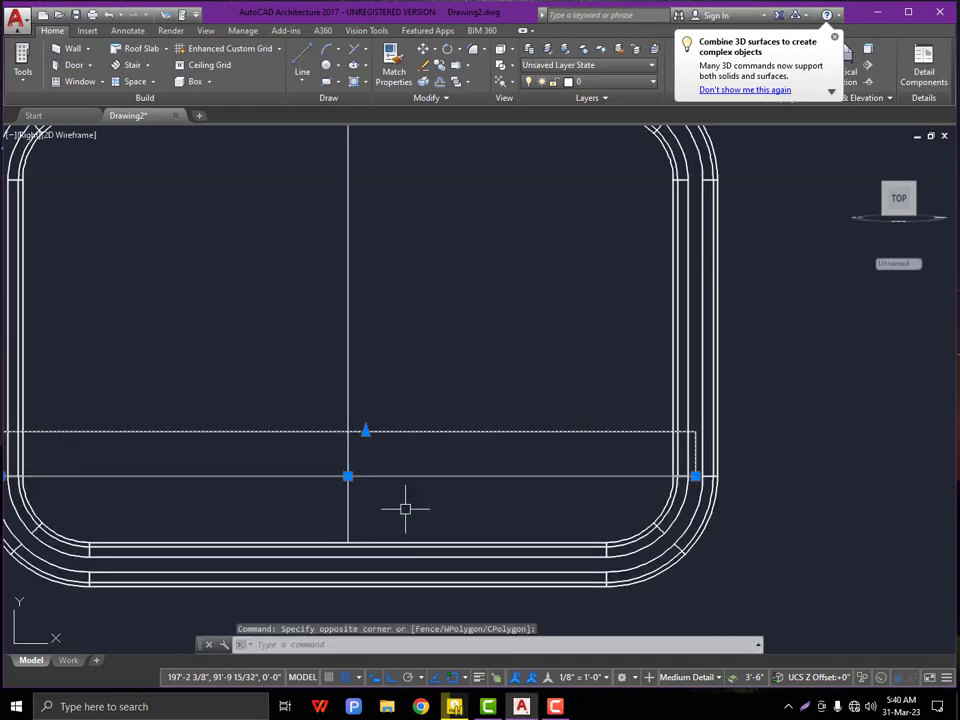
{"action": "type", "text": "m"}
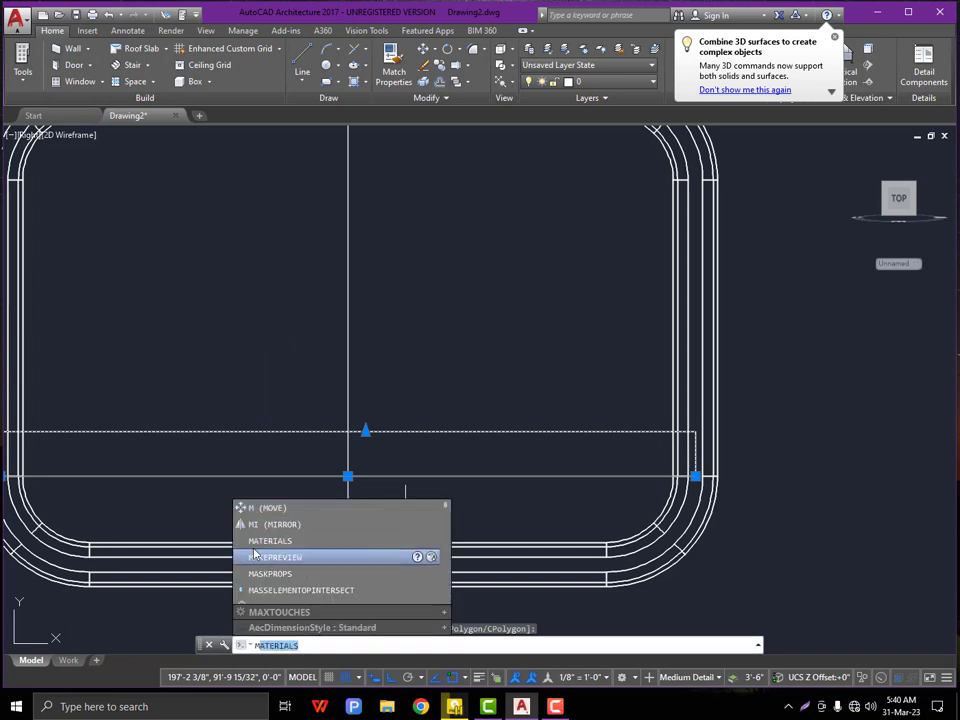
{"action": "left_click", "coordinate": [256, 515]}
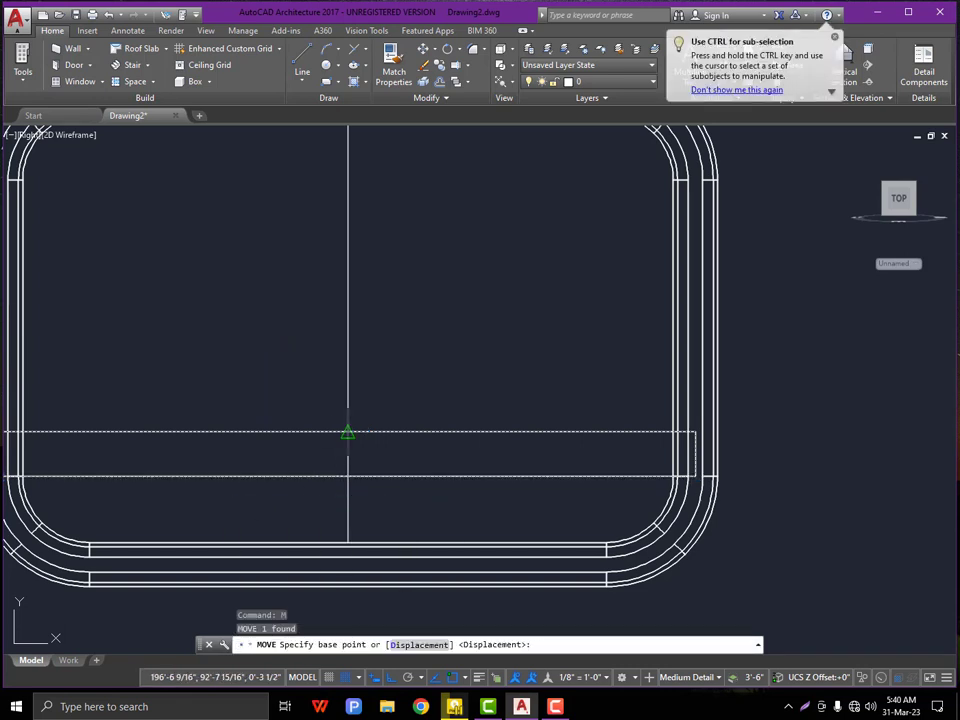
{"action": "left_click", "coordinate": [347, 432]}
{"action": "scroll", "coordinate": [361, 358], "scroll_direction": "down", "scroll_amount": 2}
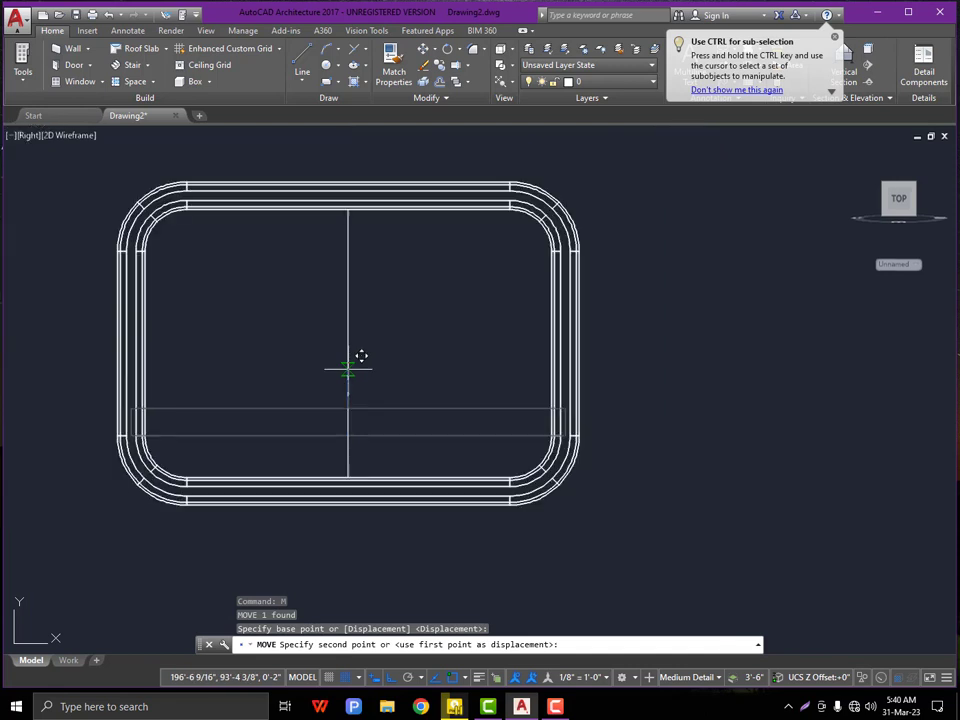
{"action": "left_click", "coordinate": [348, 342]}
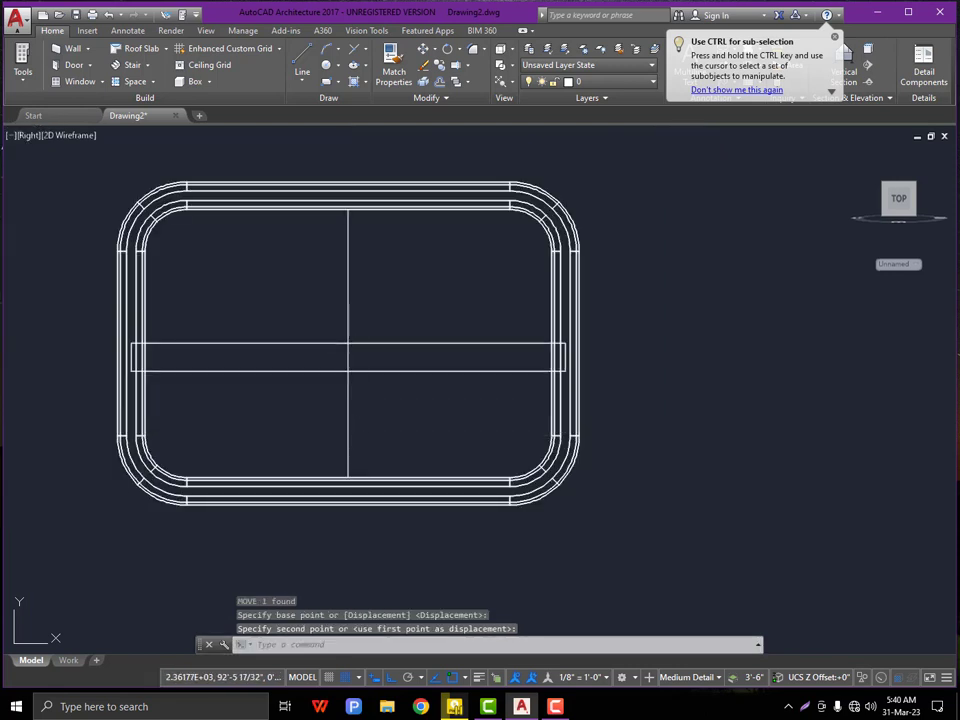
- Erase the vertical centre line inside the frame
{"action": "left_click", "coordinate": [371, 432]}
{"action": "left_click", "coordinate": [318, 445]}
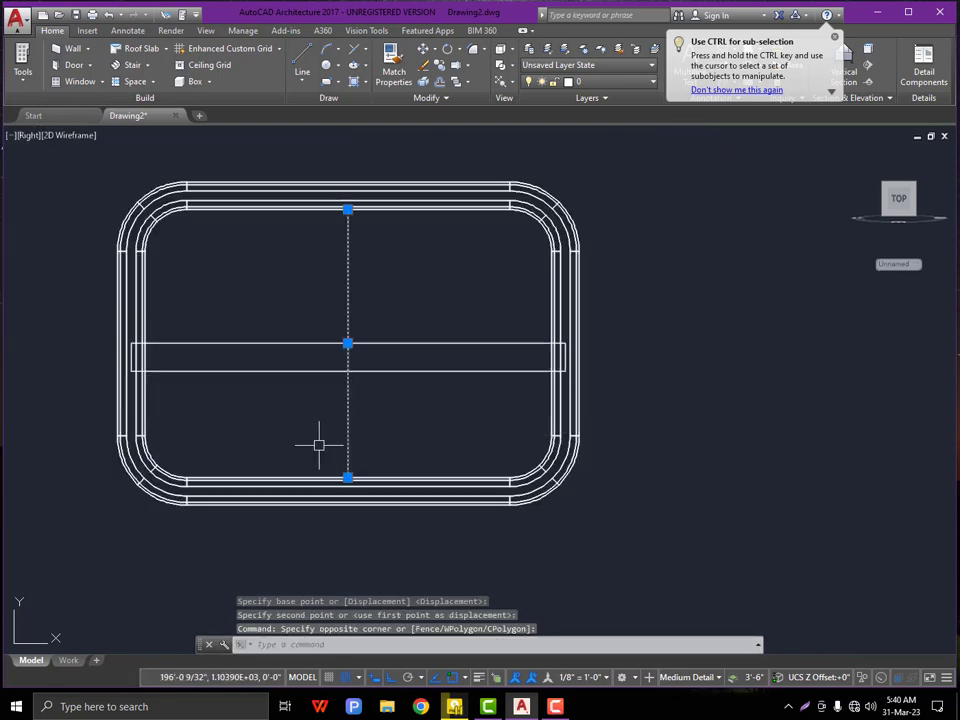
{"action": "key", "text": "Delete"}
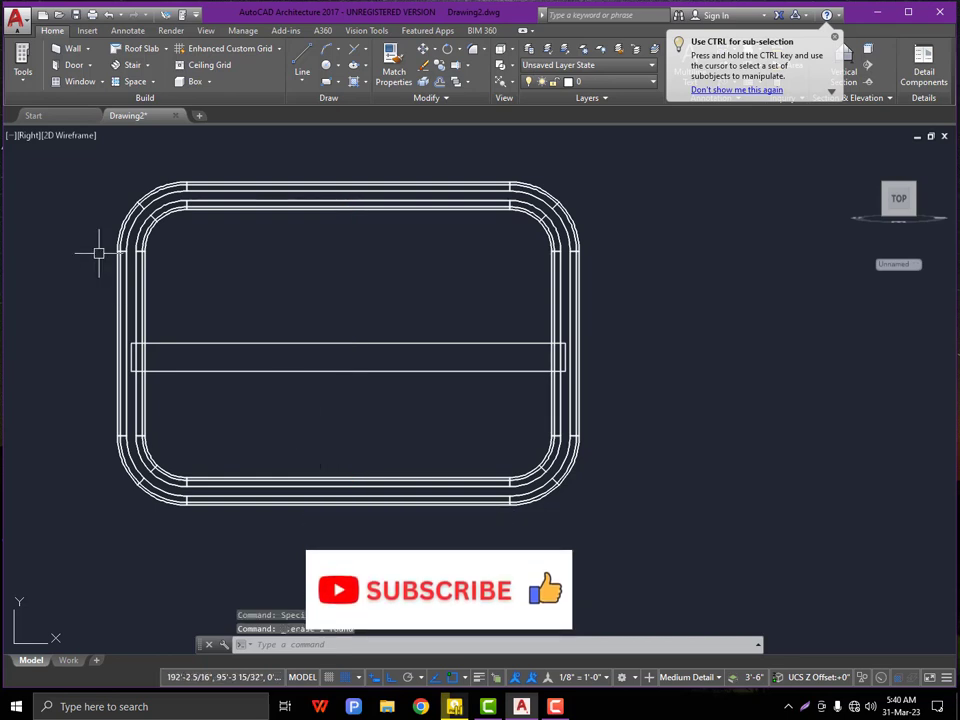
- Set the viewport to the Conceptual visual style and check the slab's position between the frames from an oblique angle
{"action": "left_click", "coordinate": [70, 137]}
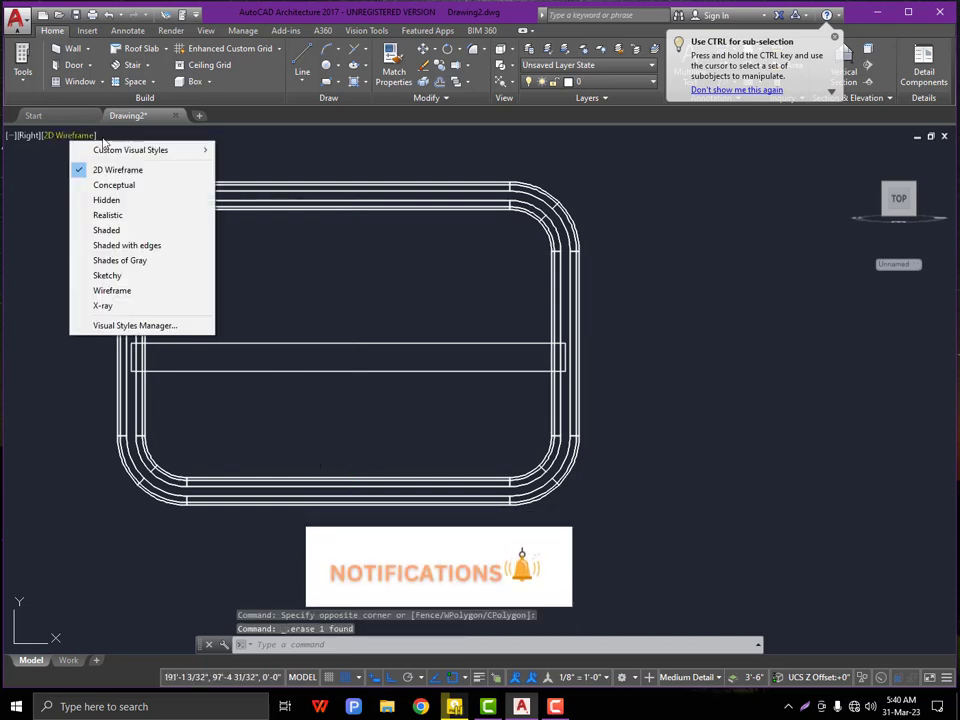
{"action": "left_click", "coordinate": [126, 185]}
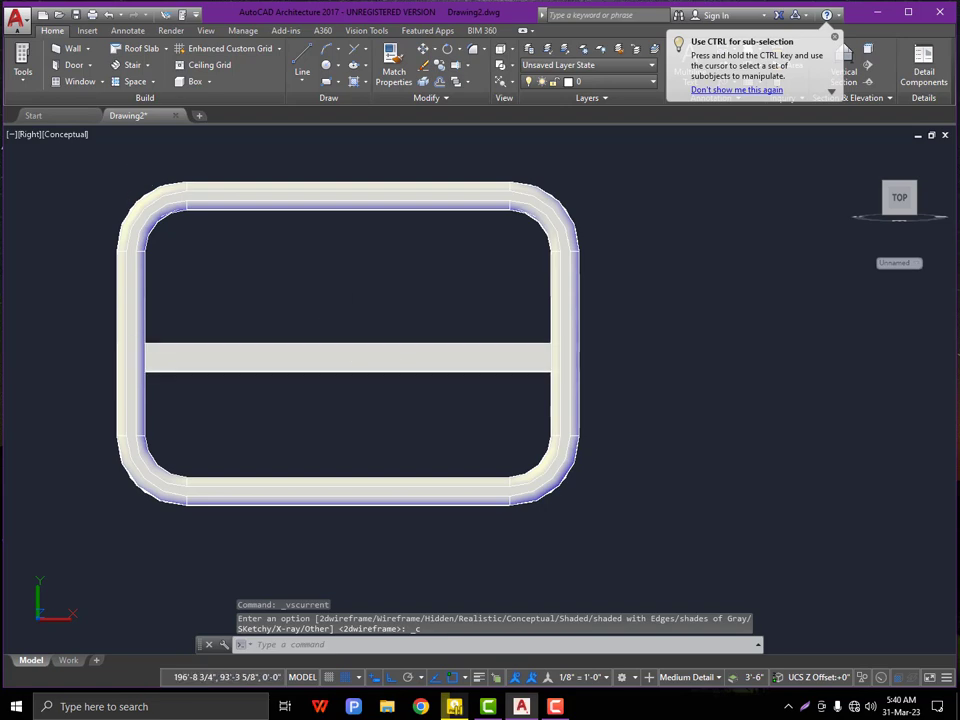
{"action": "middle_click_drag", "start_coordinate": [363, 376], "coordinate": [118, 489], "text": "shift"}
{"action": "scroll", "coordinate": [349, 304], "scroll_direction": "down", "scroll_amount": 5}
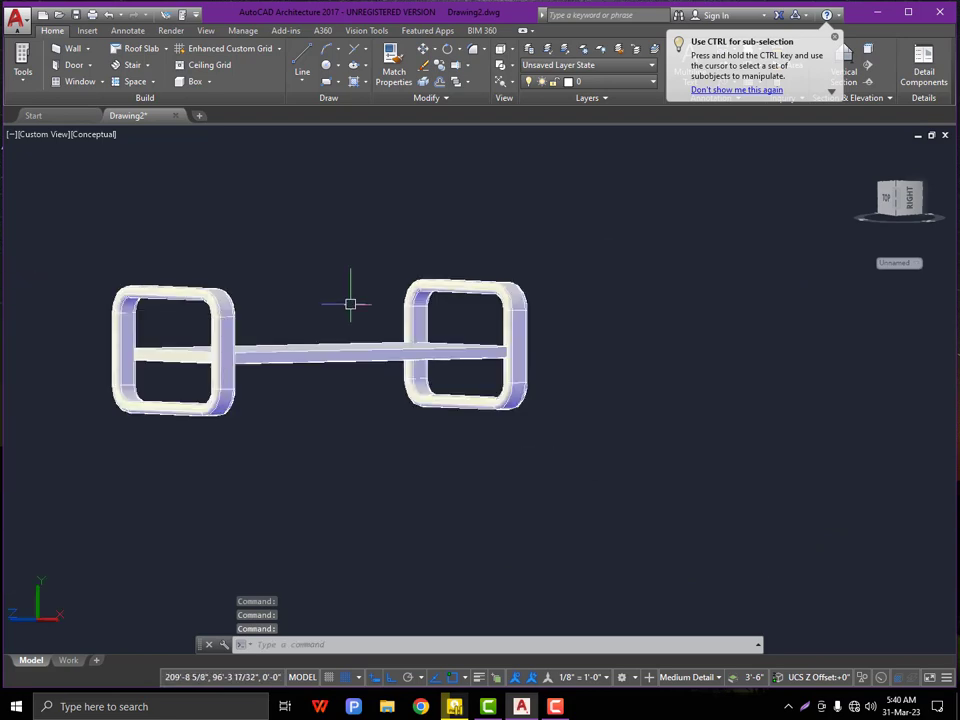
{"action": "middle_click_drag", "start_coordinate": [319, 347], "coordinate": [263, 372], "text": "shift"}
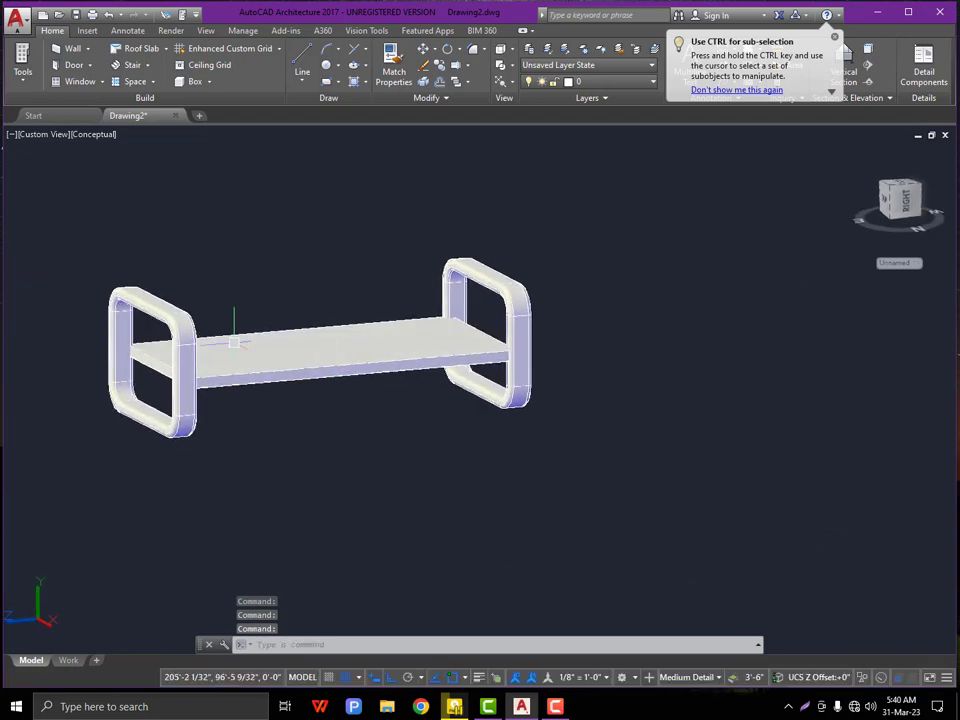
- Copy the slab straight up from its lower corner to its upper corner, stacking the copy on the original
{"action": "scroll", "coordinate": [255, 355], "scroll_direction": "up", "scroll_amount": 2}
{"action": "scroll", "coordinate": [279, 363], "scroll_direction": "up", "scroll_amount": 2}
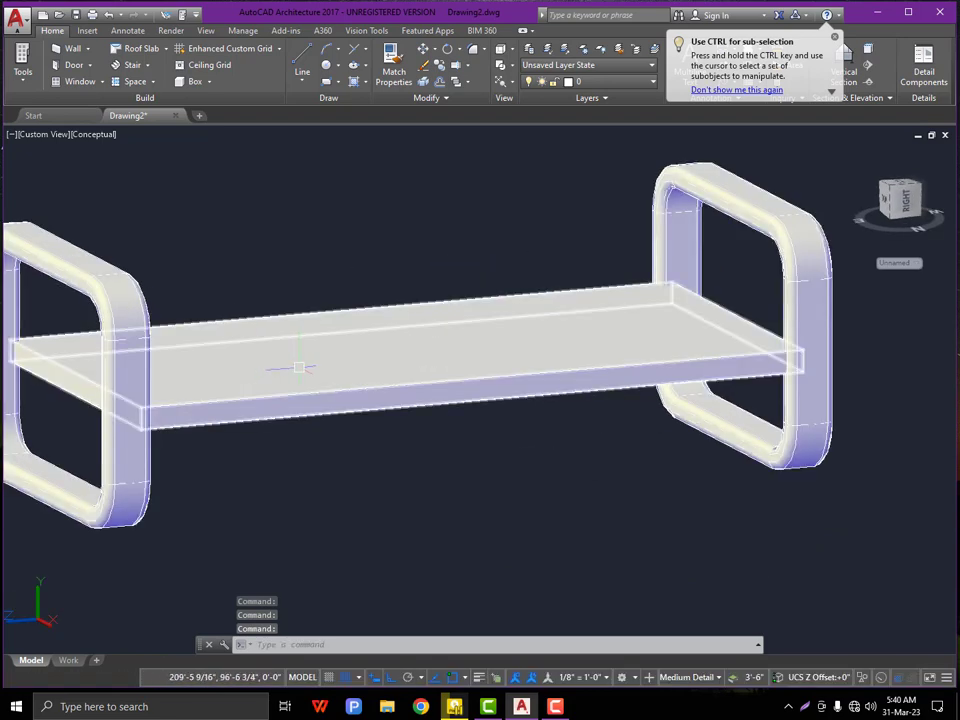
{"action": "left_click", "coordinate": [300, 369]}
{"action": "scroll", "coordinate": [242, 471], "scroll_direction": "up", "scroll_amount": 3}
{"action": "type", "text": "co"}
{"action": "key", "text": "Return"}
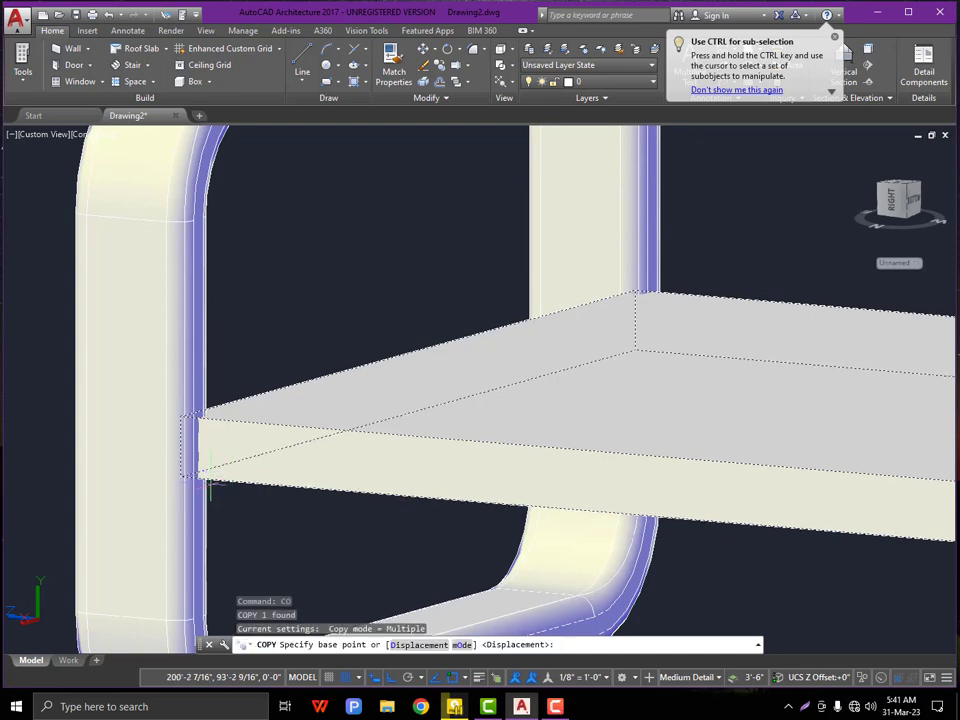
{"action": "scroll", "coordinate": [197, 481], "scroll_direction": "up", "scroll_amount": 2}
{"action": "left_click", "coordinate": [197, 481]}
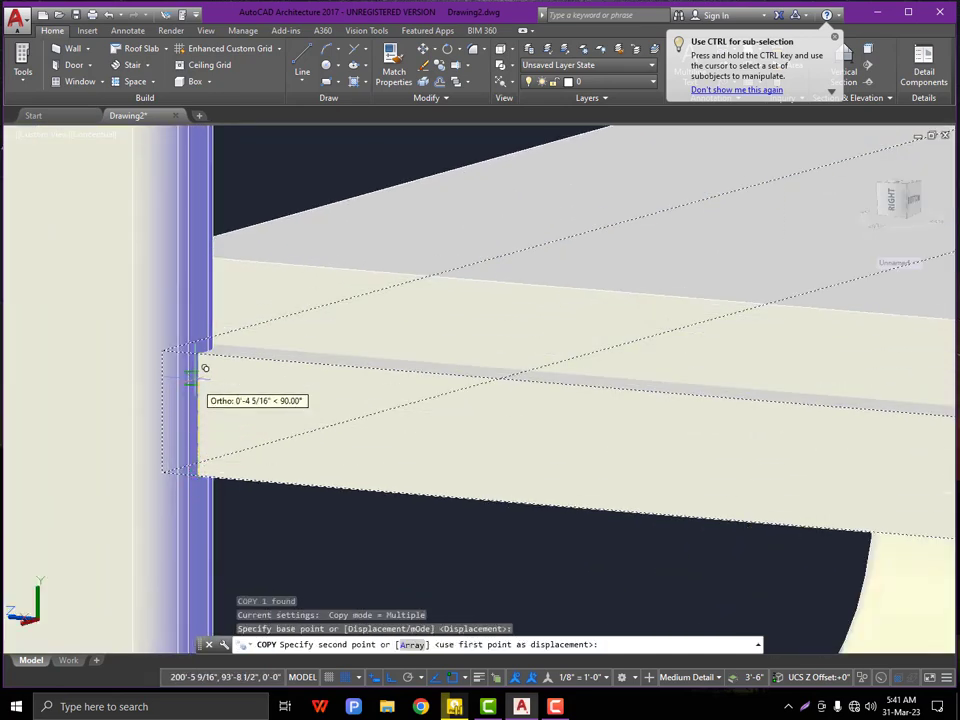
{"action": "scroll", "coordinate": [207, 342], "scroll_direction": "down", "scroll_amount": 5}
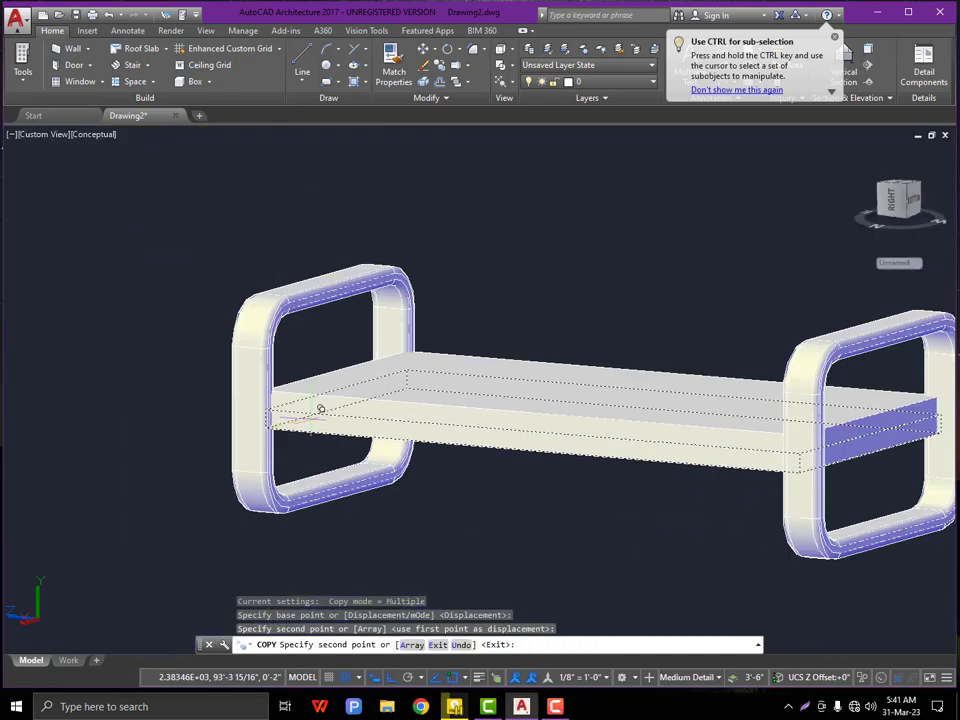
{"action": "key", "text": "Escape"}
- Presspull the top face of the upper slab upward by 5
{"action": "scroll", "coordinate": [339, 443], "scroll_direction": "down", "scroll_amount": 2}
{"action": "scroll", "coordinate": [383, 384], "scroll_direction": "up", "scroll_amount": 1}
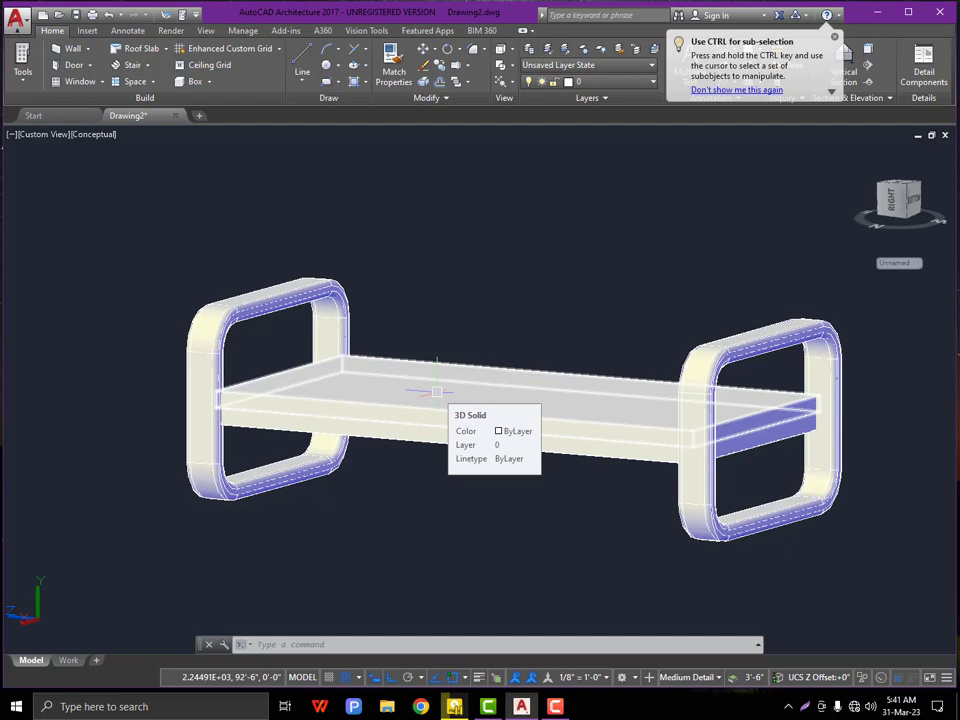
{"action": "scroll", "coordinate": [425, 393], "scroll_direction": "up", "scroll_amount": 1}
{"action": "scroll", "coordinate": [420, 396], "scroll_direction": "down", "scroll_amount": 1}
{"action": "type", "text": "p"}
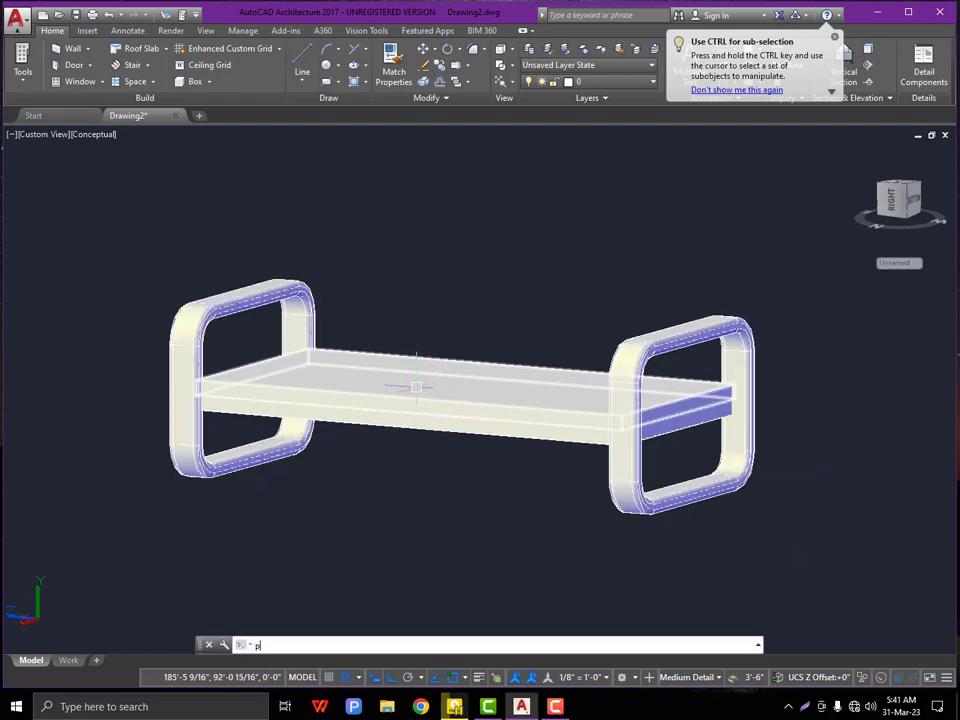
{"action": "left_click", "coordinate": [279, 541]}
{"action": "left_click", "coordinate": [377, 388]}
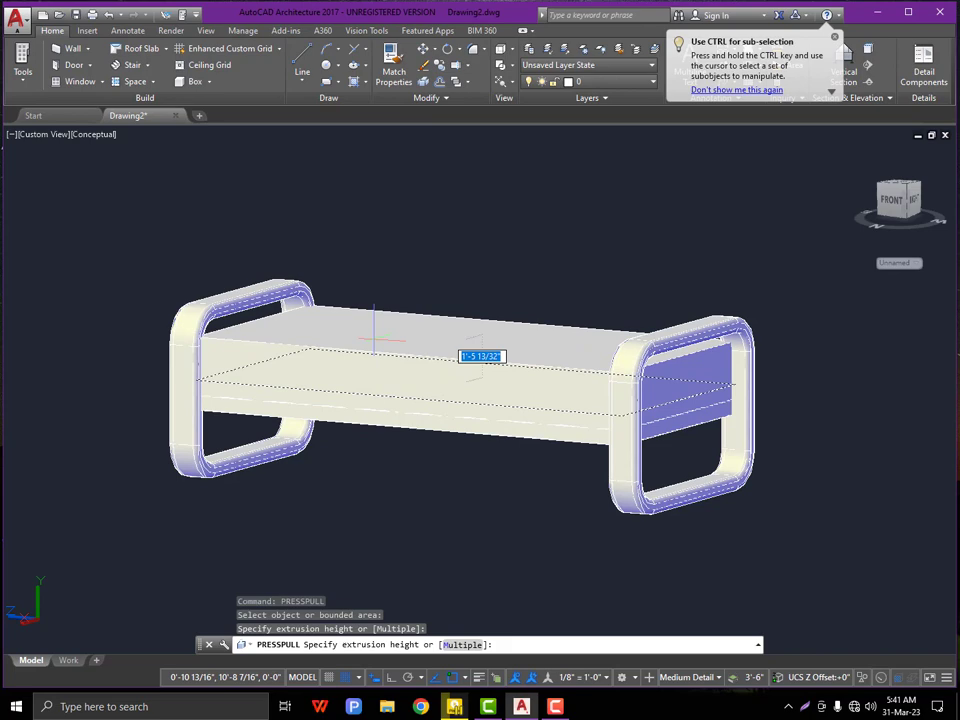
{"action": "type", "text": "5"}
{"action": "key", "text": "Return"}
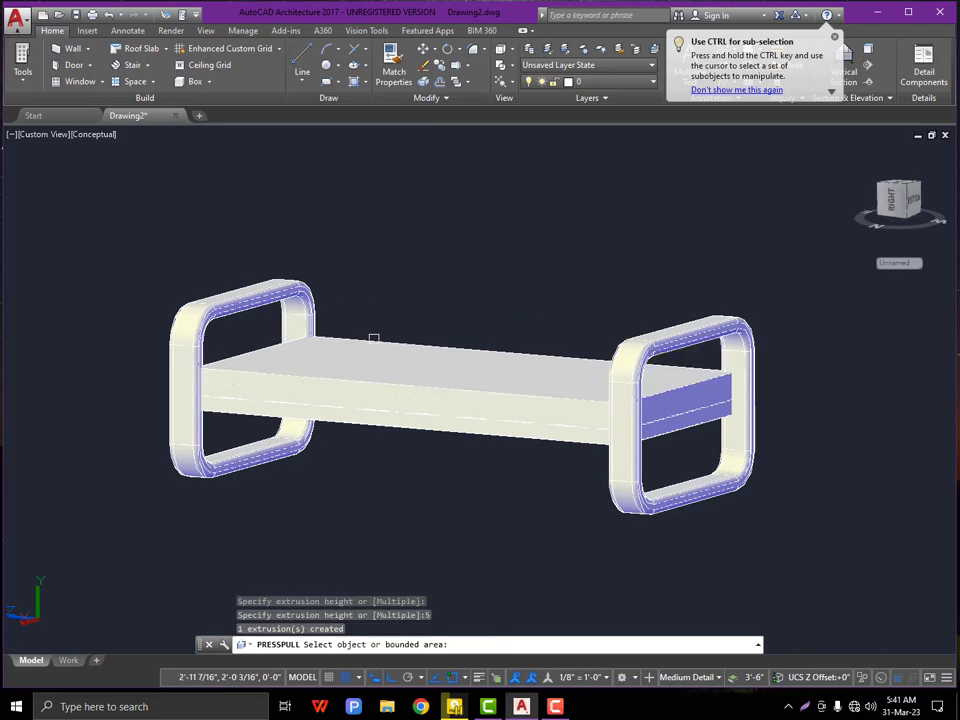
{"action": "key", "text": "Escape"}
- Undo the presspull of the upper slab's top face
{"action": "middle_click_drag", "start_coordinate": [380, 390], "coordinate": [270, 398], "text": "shift"}
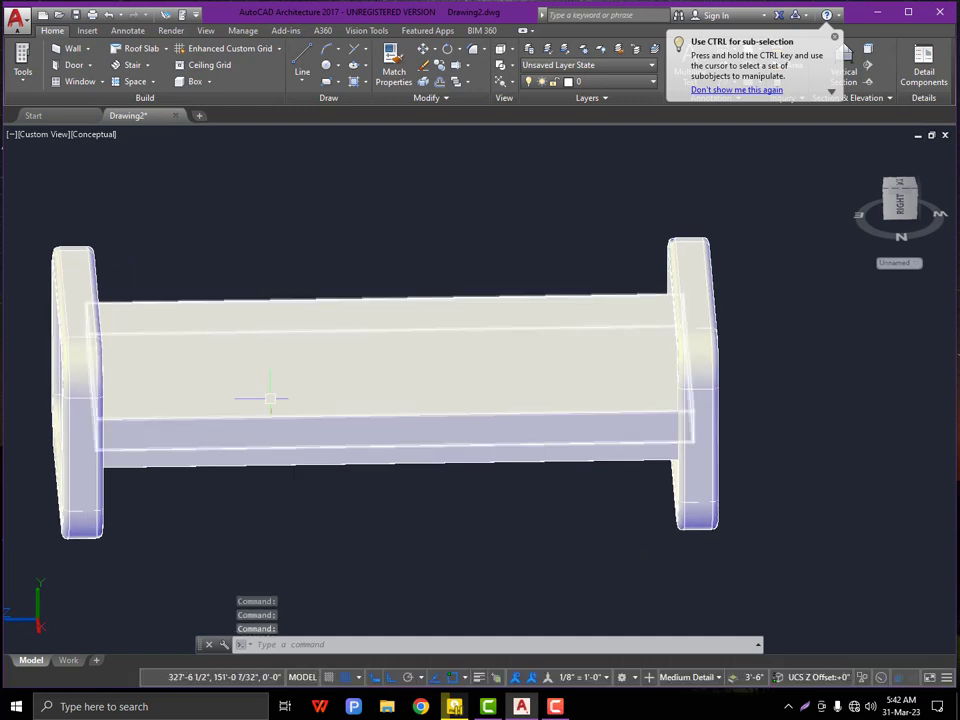
{"action": "key", "text": "ctrl+z"}
{"action": "key", "text": "ctrl+z"}
{"action": "key", "text": "ctrl+z"}
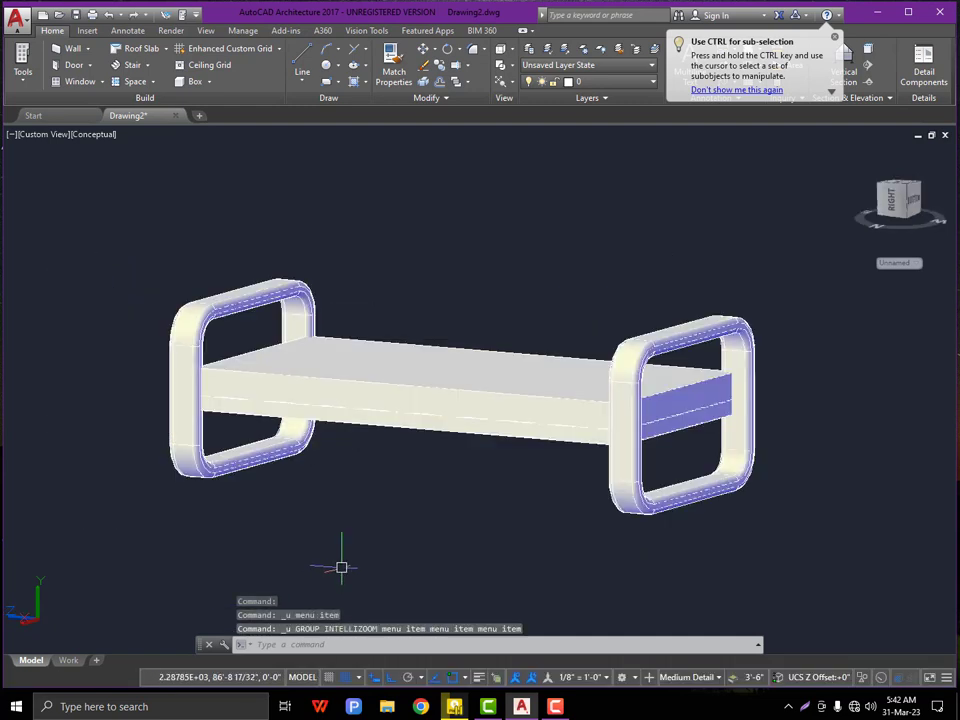
- Presspull the top face of the upper slab upward by 6
{"action": "type", "text": "presspull"}
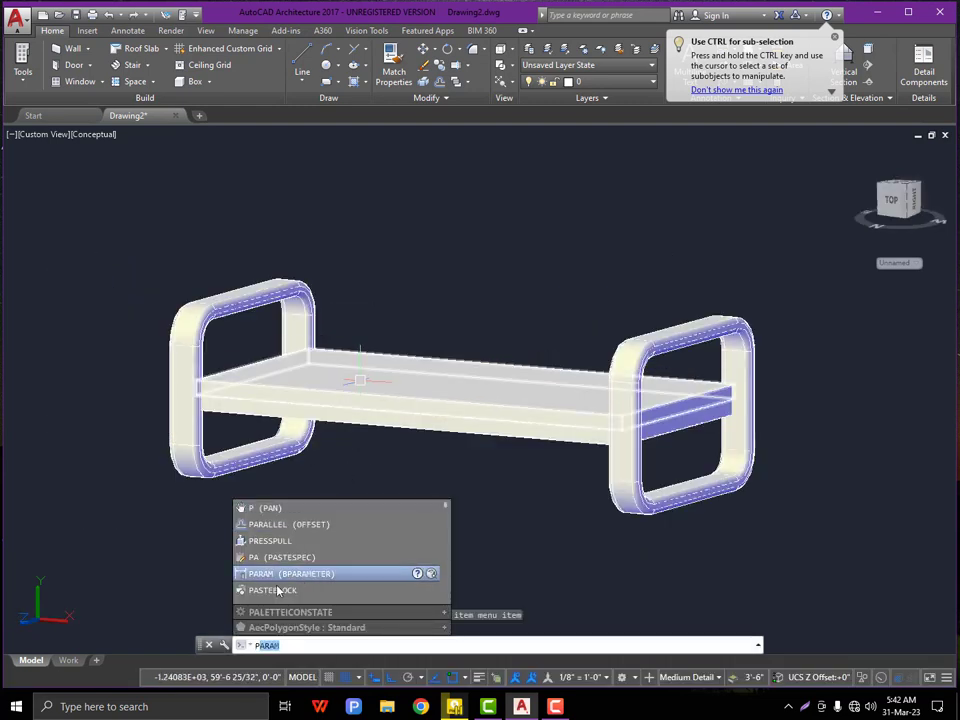
{"action": "key", "text": "Return"}
{"action": "left_click", "coordinate": [360, 380]}
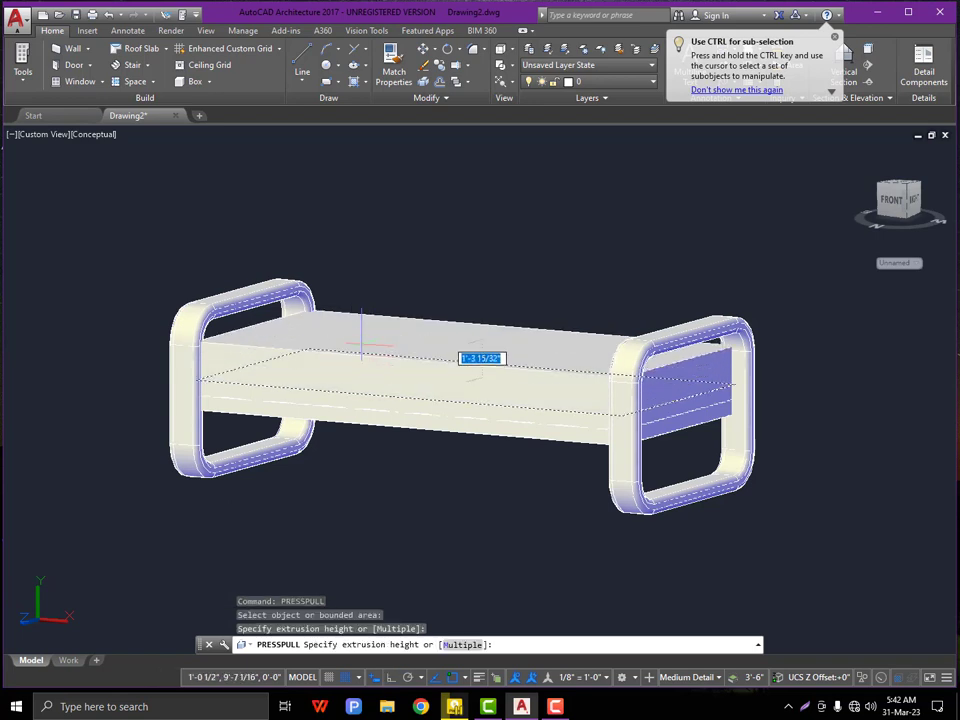
{"action": "key", "text": "Return"}
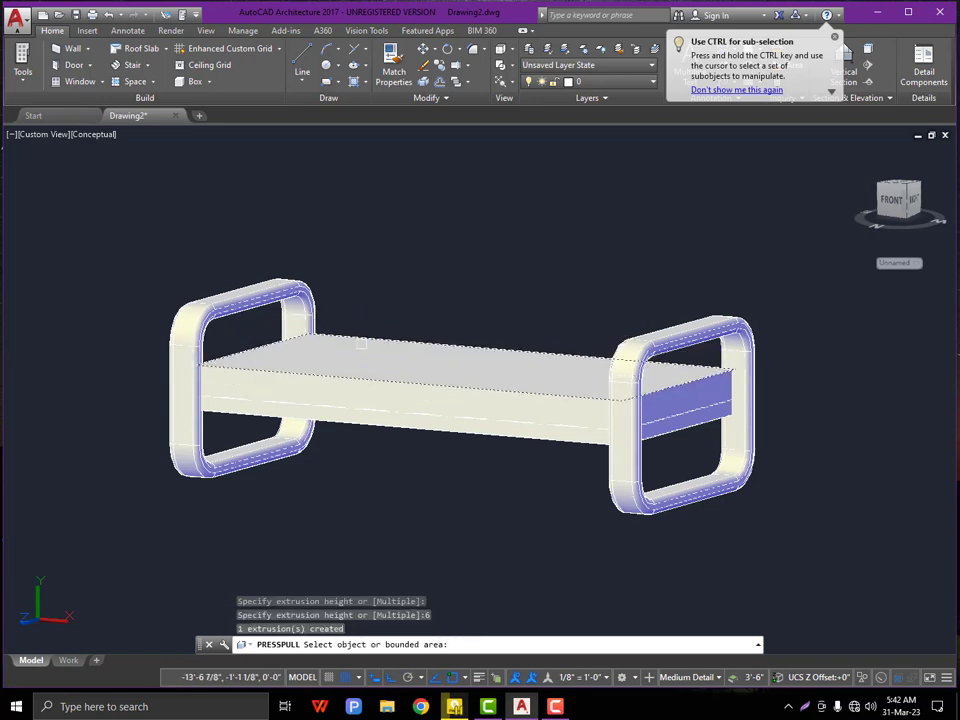
{"action": "key", "text": "Escape"}
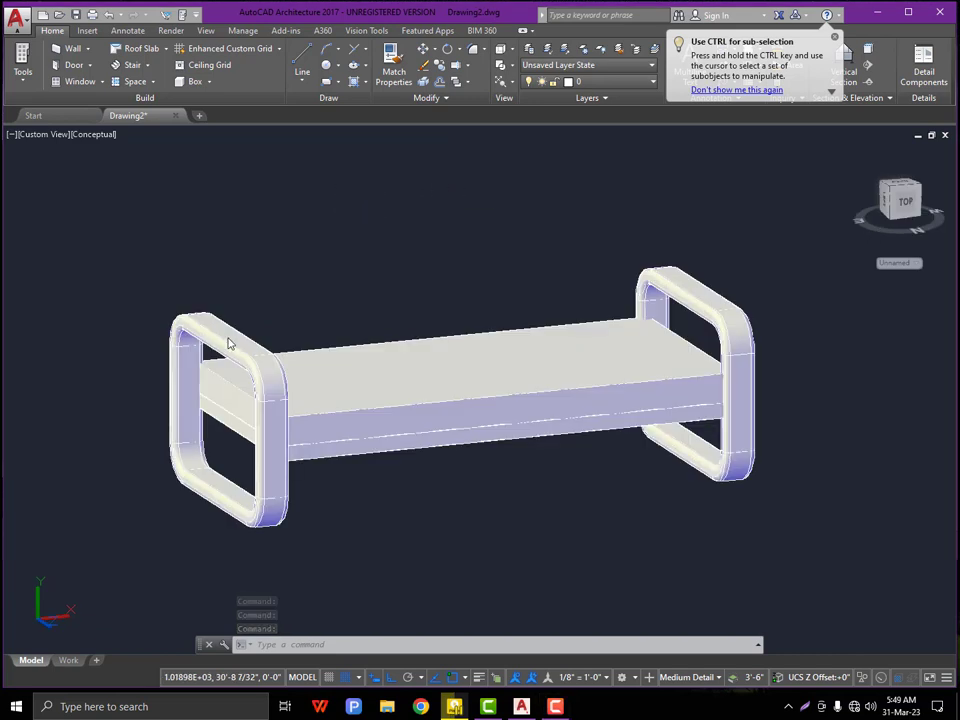
{"action": "left_click", "coordinate": [228, 343]}
{"action": "left_click", "coordinate": [680, 300]}
{"action": "right_click", "coordinate": [686, 298]}
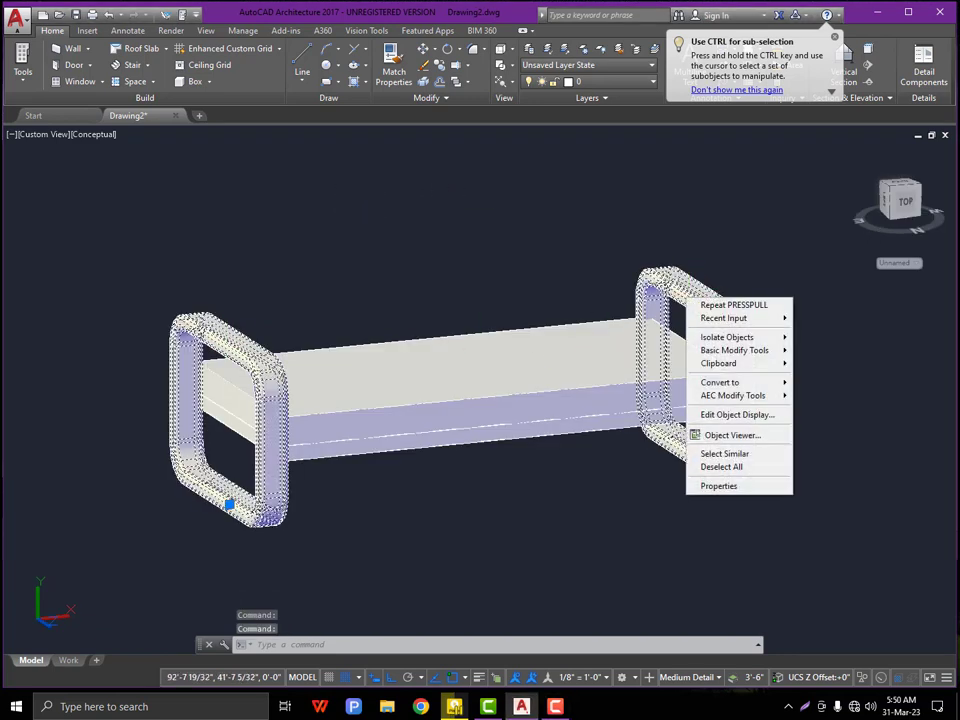
{"action": "mouse_move", "coordinate": [709, 366]}
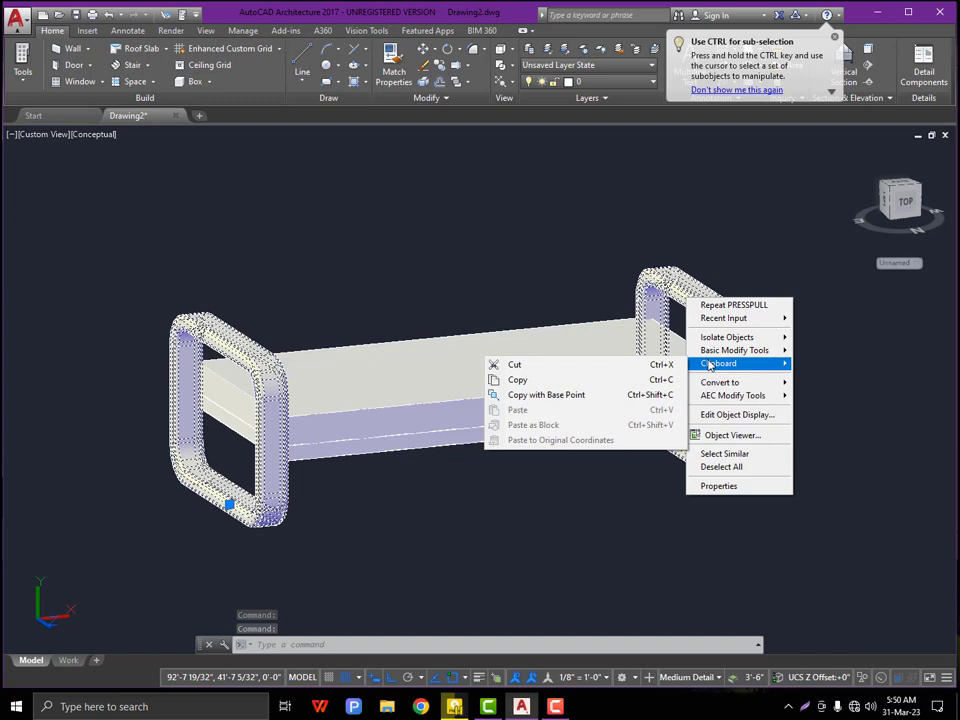
{"action": "left_click", "coordinate": [428, 289]}
{"action": "left_click", "coordinate": [535, 248]}
{"action": "right_click", "coordinate": [534, 247]}
{"action": "left_click", "coordinate": [685, 289]}
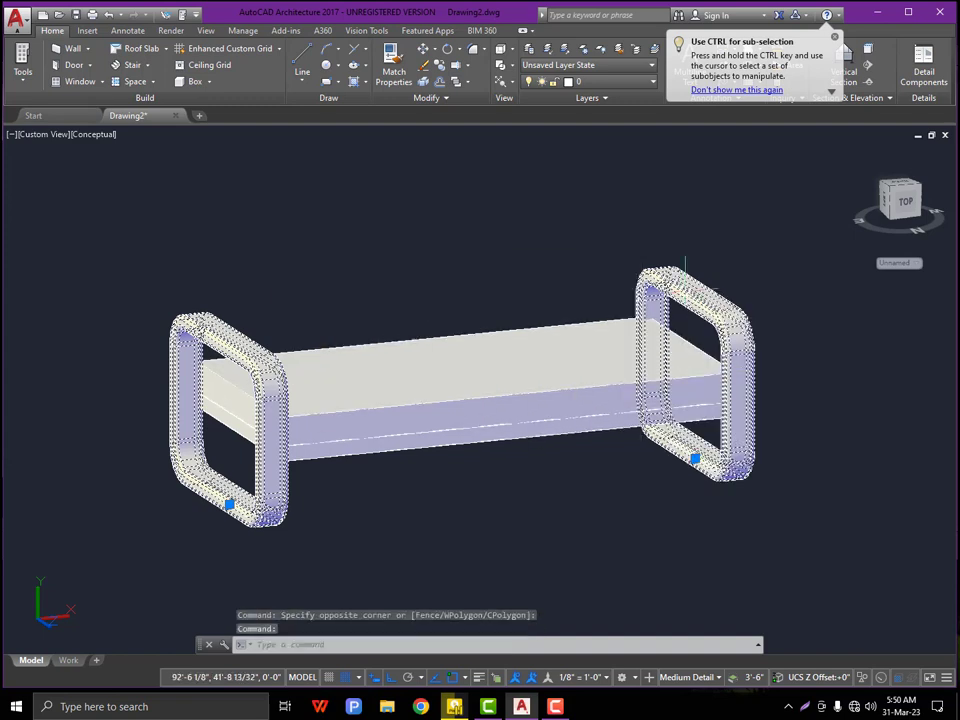
{"action": "right_click", "coordinate": [686, 292]}
{"action": "mouse_move", "coordinate": [703, 379]}
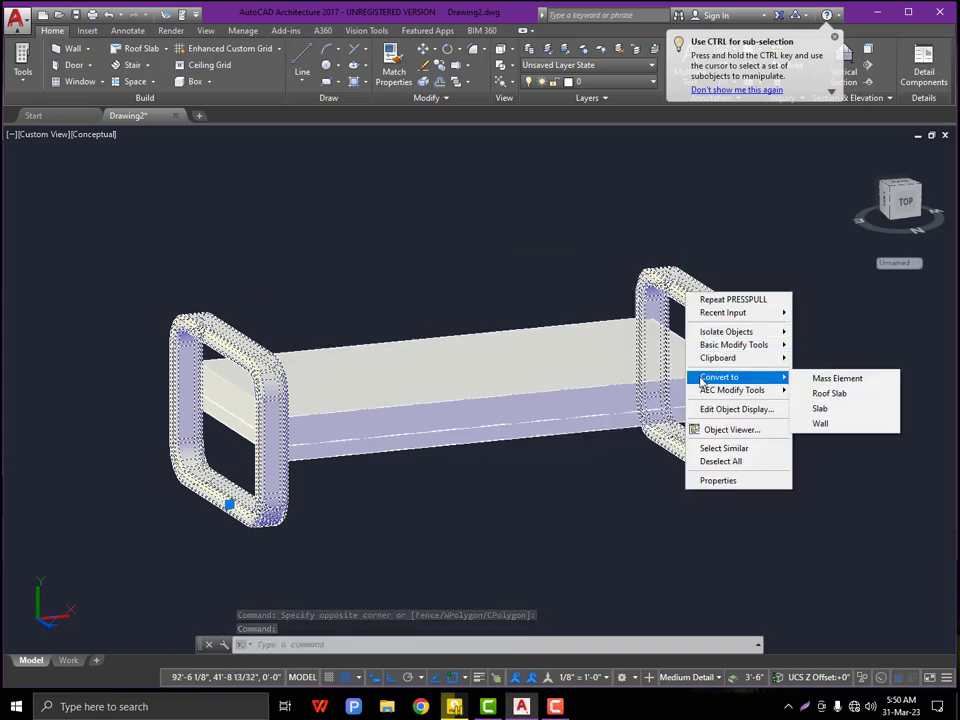
{"action": "left_click", "coordinate": [281, 251]}
{"action": "scroll", "coordinate": [255, 251], "scroll_direction": "down", "scroll_amount": 4}
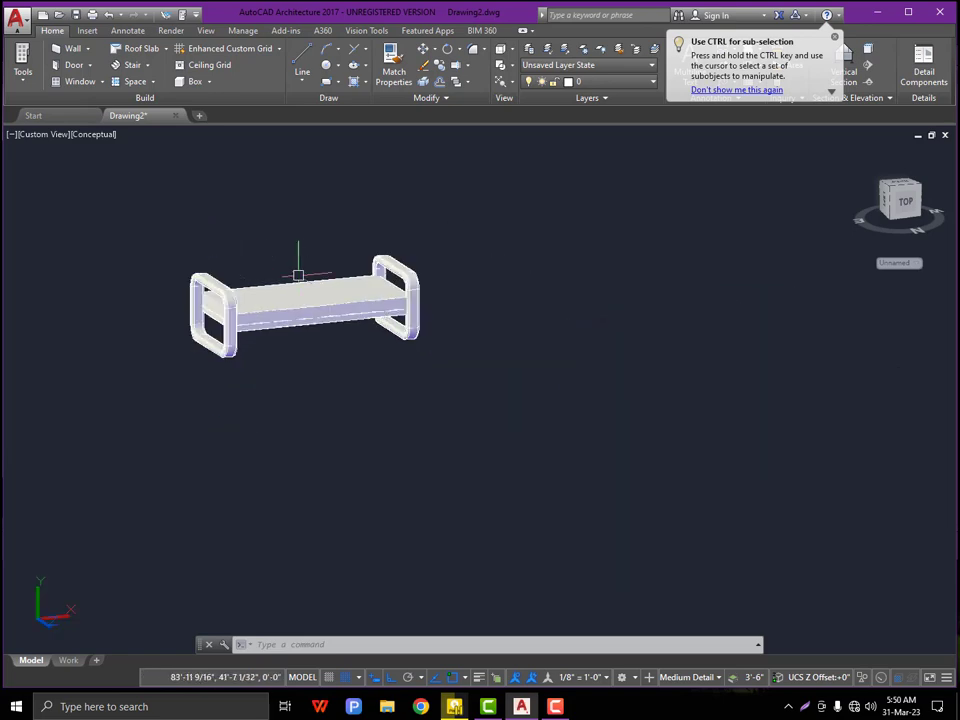
{"action": "key", "text": "Escape"}
- Hide both rectangular end frames so that only the stacked slabs are displayed
{"action": "scroll", "coordinate": [311, 273], "scroll_direction": "up", "scroll_amount": 3}
{"action": "middle_click_drag", "start_coordinate": [311, 274], "coordinate": [370, 335], "text": "shift"}
{"action": "left_click", "coordinate": [172, 345]}
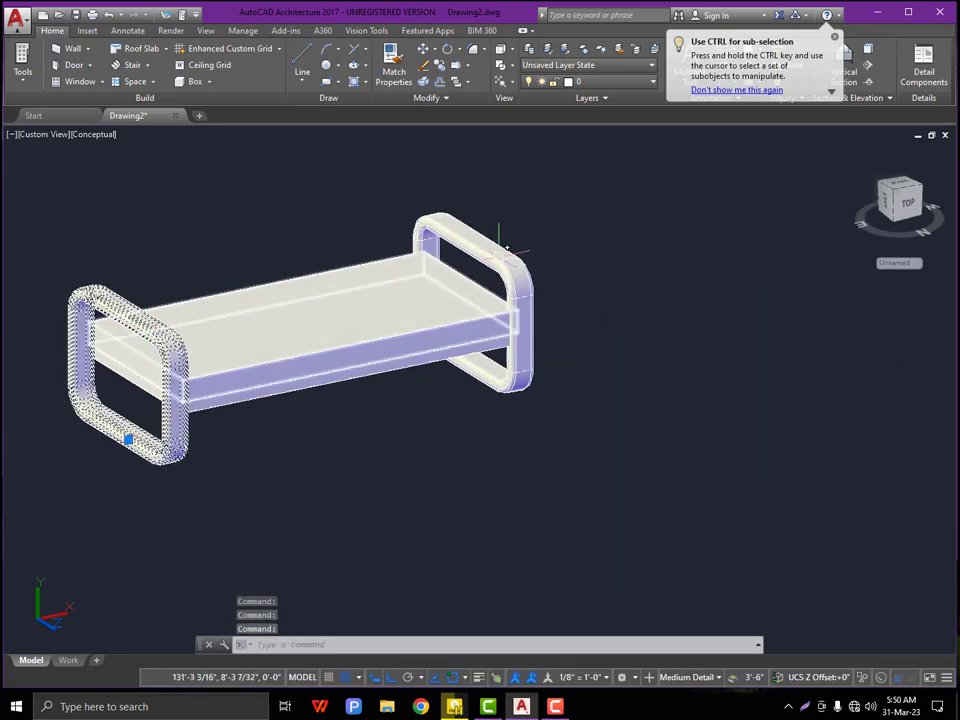
{"action": "left_click", "coordinate": [499, 247]}
{"action": "right_click", "coordinate": [501, 249]}
{"action": "right_click", "coordinate": [523, 209]}
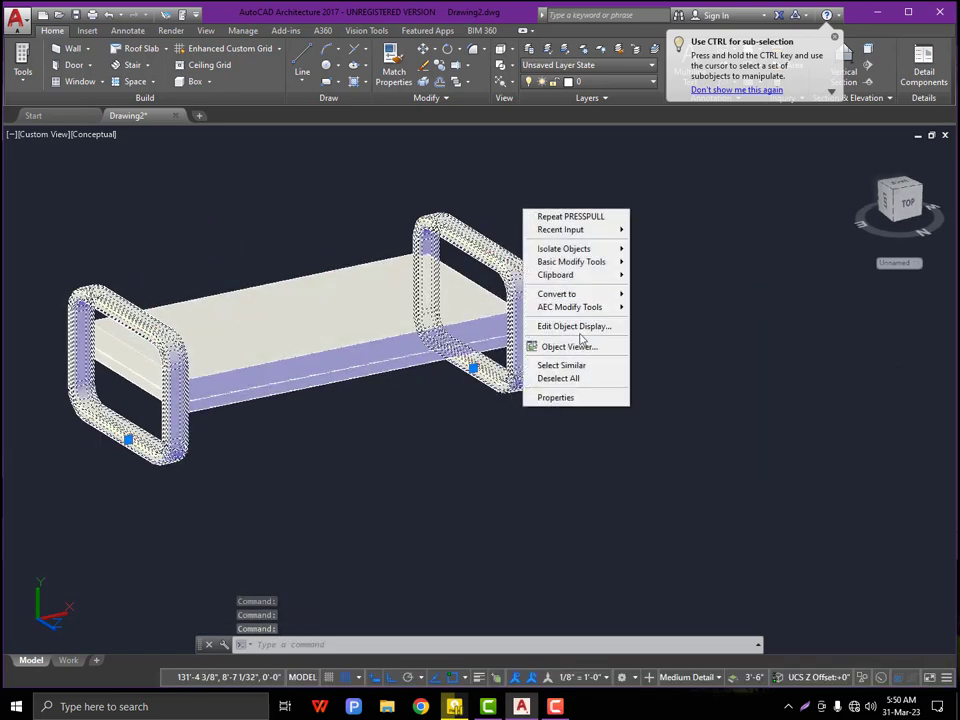
{"action": "mouse_move", "coordinate": [570, 249]}
{"action": "left_click", "coordinate": [662, 315]}
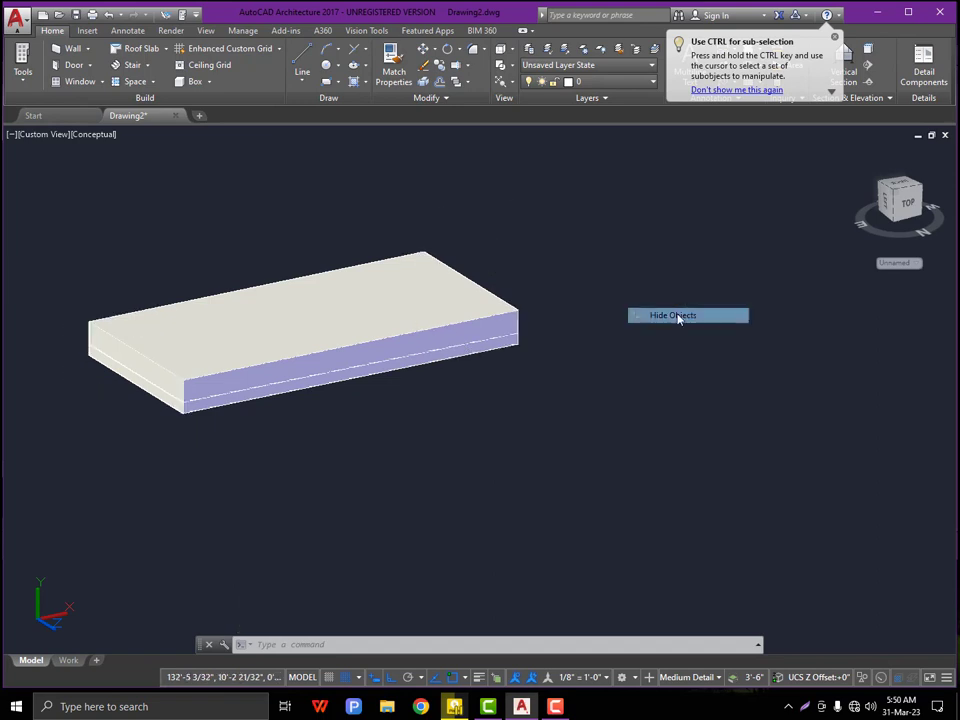
- Fillet one vertical corner edge of the upper slab with a radius of 10
{"action": "middle_click_drag", "start_coordinate": [258, 310], "coordinate": [364, 272], "text": "shift"}
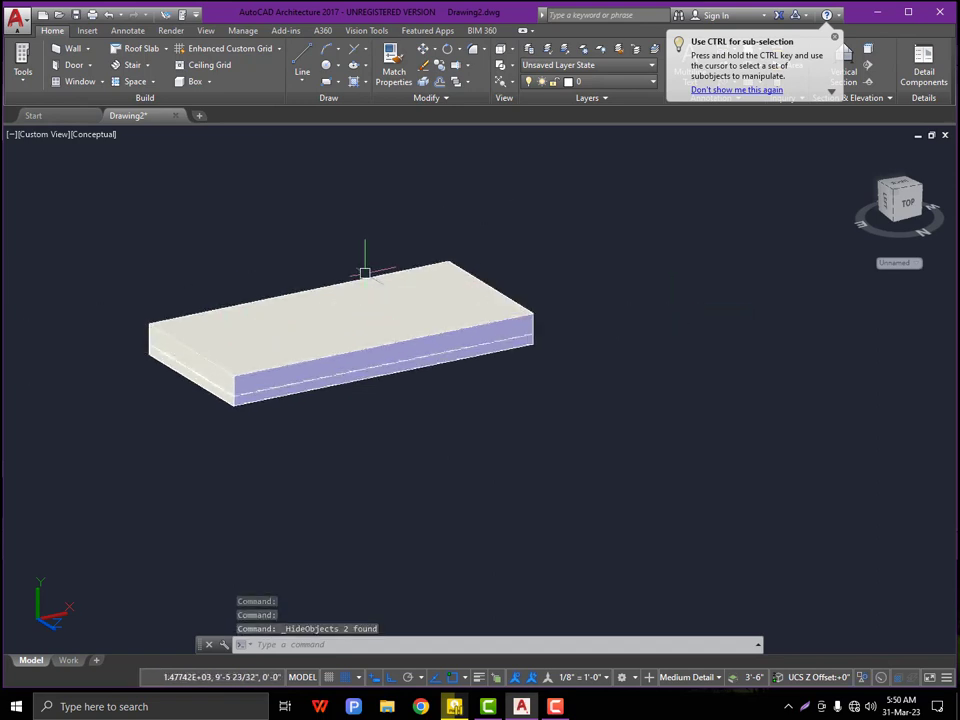
{"action": "left_click", "coordinate": [474, 53]}
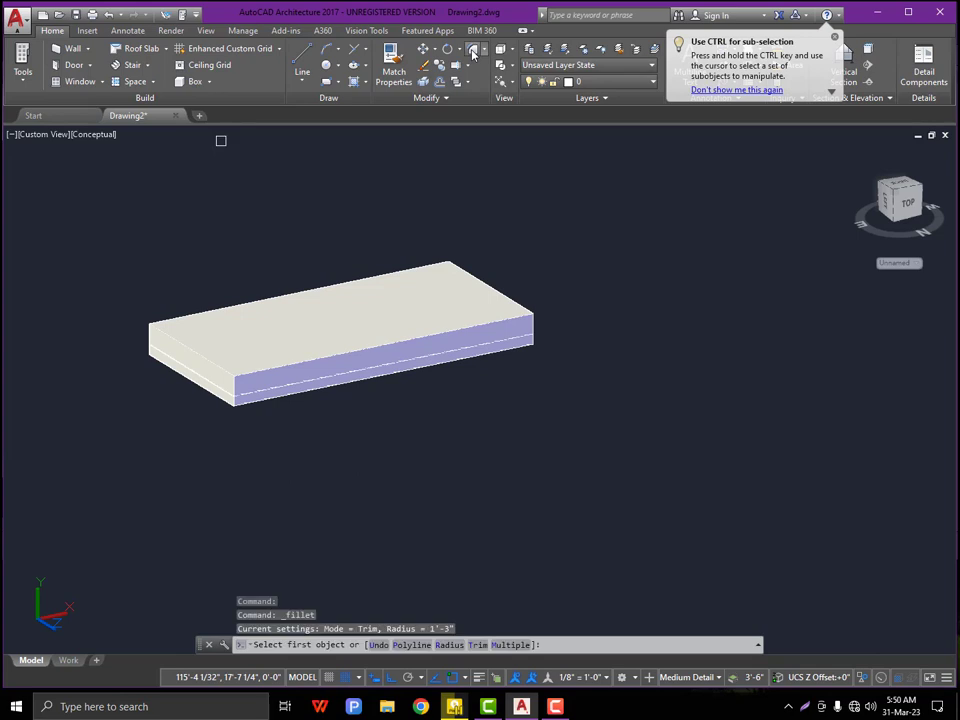
{"action": "left_click", "coordinate": [460, 645]}
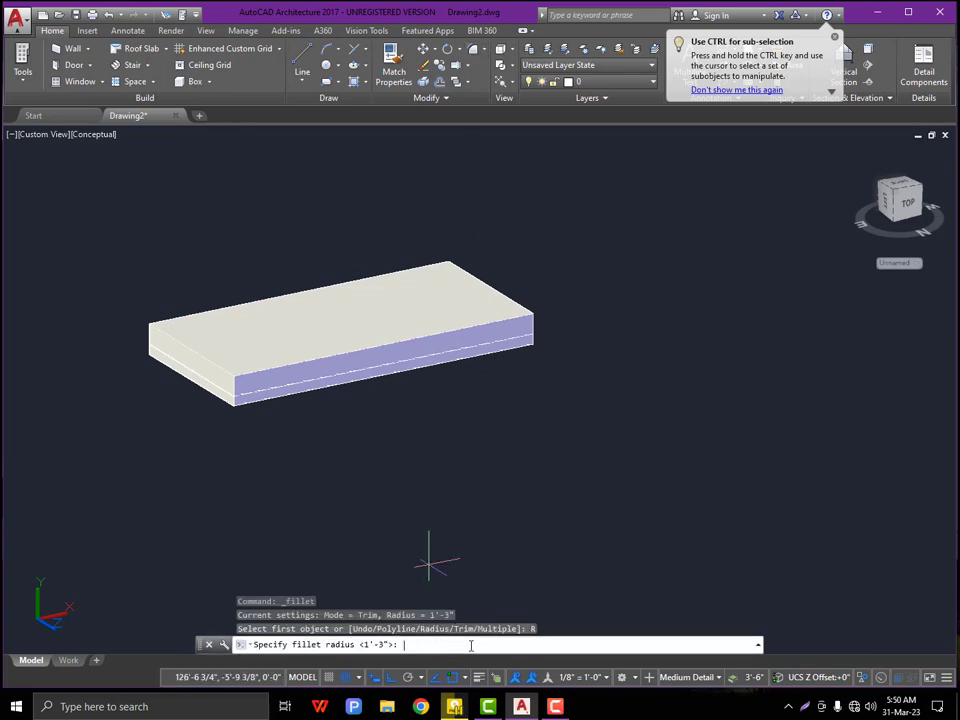
{"action": "type", "text": "10"}
{"action": "key", "text": "Return"}
{"action": "scroll", "coordinate": [234, 400], "scroll_direction": "up", "scroll_amount": 5}
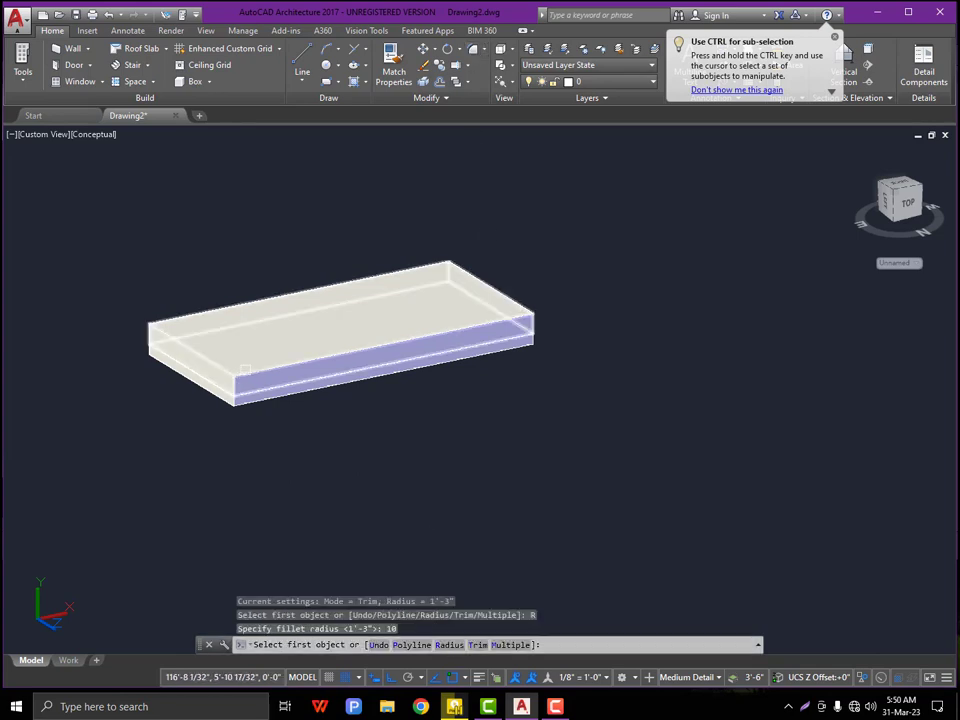
{"action": "left_click", "coordinate": [237, 420]}
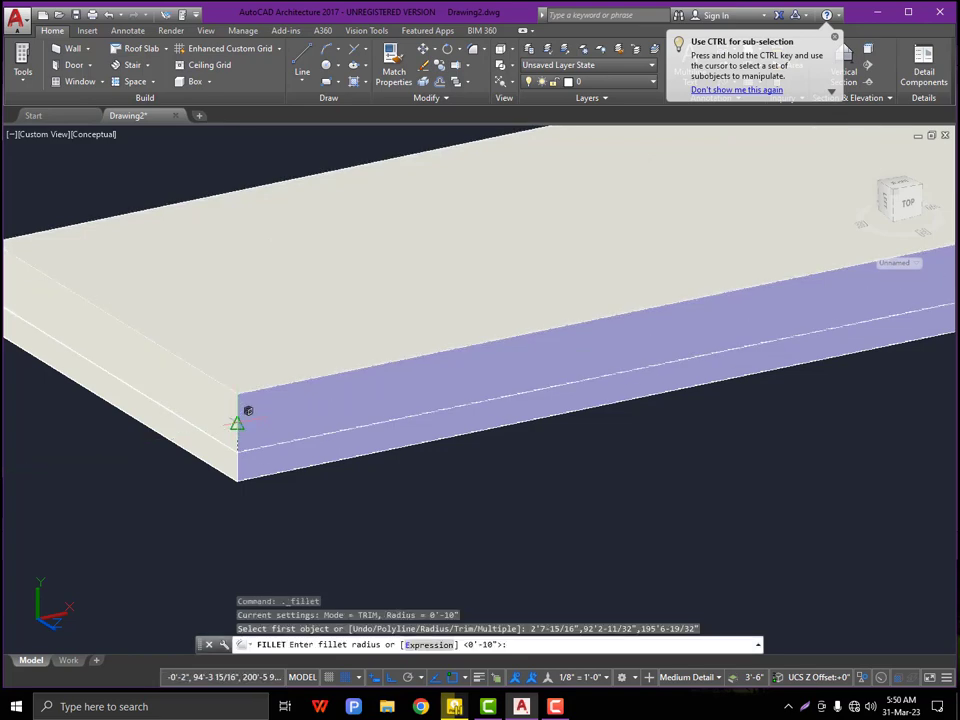
{"action": "key", "text": "Return"}
{"action": "key", "text": "Return"}
- Fillet a second vertical corner edge, at the other end of the upper slab's long side, keeping the radius at 10
{"action": "scroll", "coordinate": [206, 401], "scroll_direction": "down", "scroll_amount": 5}
{"action": "middle_click_drag", "start_coordinate": [295, 400], "coordinate": [146, 398], "text": "shift"}
{"action": "scroll", "coordinate": [489, 392], "scroll_direction": "up", "scroll_amount": 5}
{"action": "key", "text": "Return"}
{"action": "left_click", "coordinate": [453, 400]}
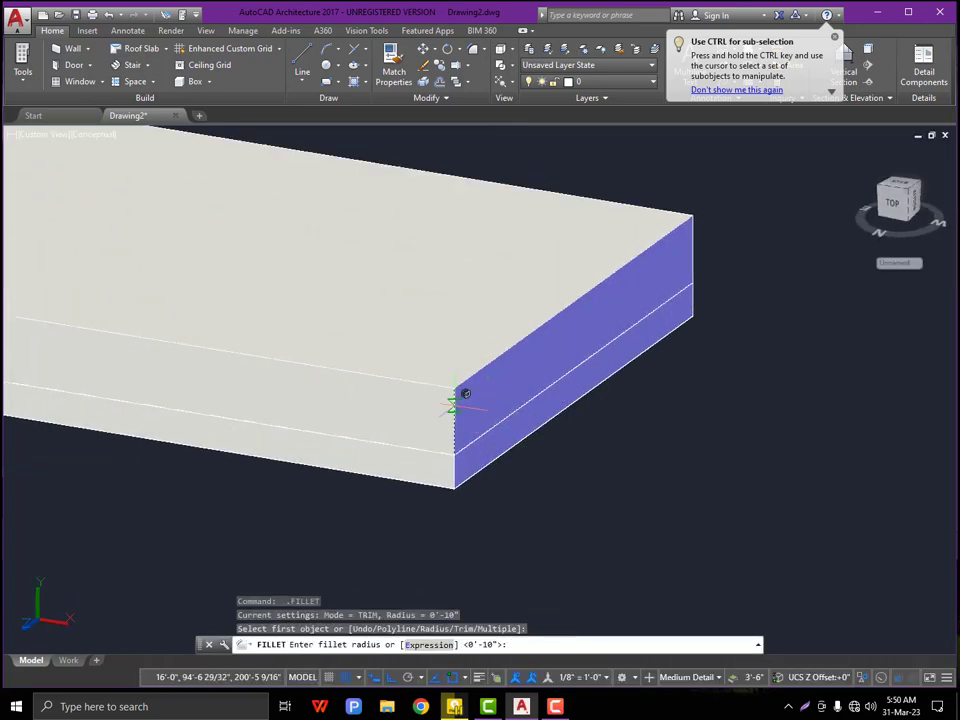
{"action": "key", "text": "Return"}
{"action": "key", "text": "Return"}
{"action": "middle_click_drag", "start_coordinate": [480, 400], "coordinate": [247, 395], "text": "shift"}
{"action": "middle_click_drag", "start_coordinate": [525, 375], "coordinate": [394, 489]}
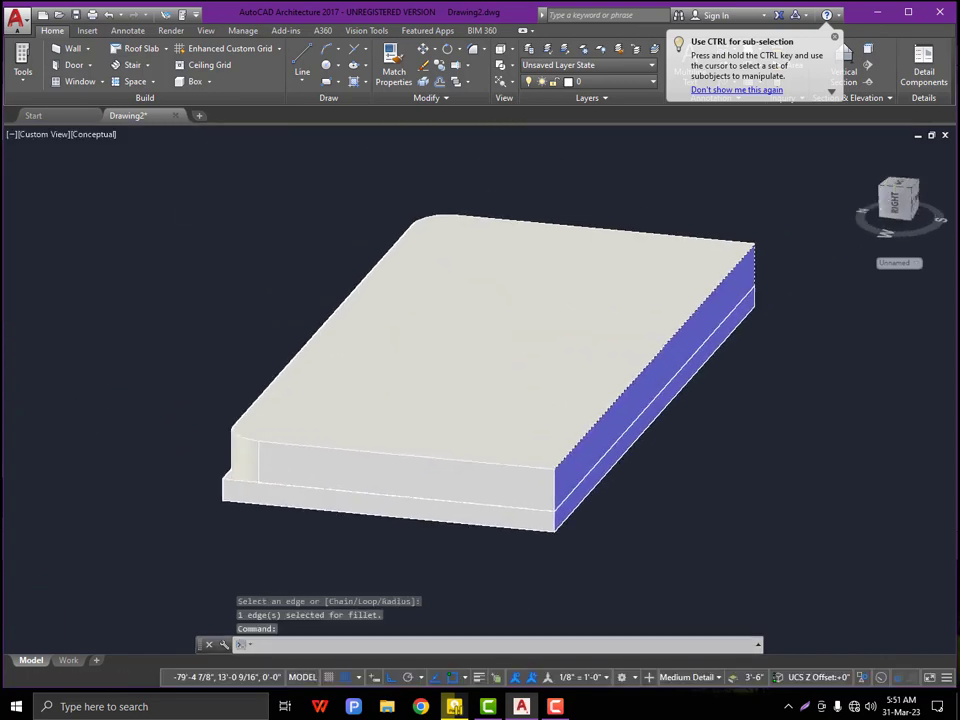
{"action": "middle_click", "coordinate": [646, 557]}
{"action": "middle_click", "coordinate": [646, 557]}
{"action": "scroll", "coordinate": [646, 557], "scroll_direction": "down", "scroll_amount": 4}
{"action": "key", "text": "Return"}
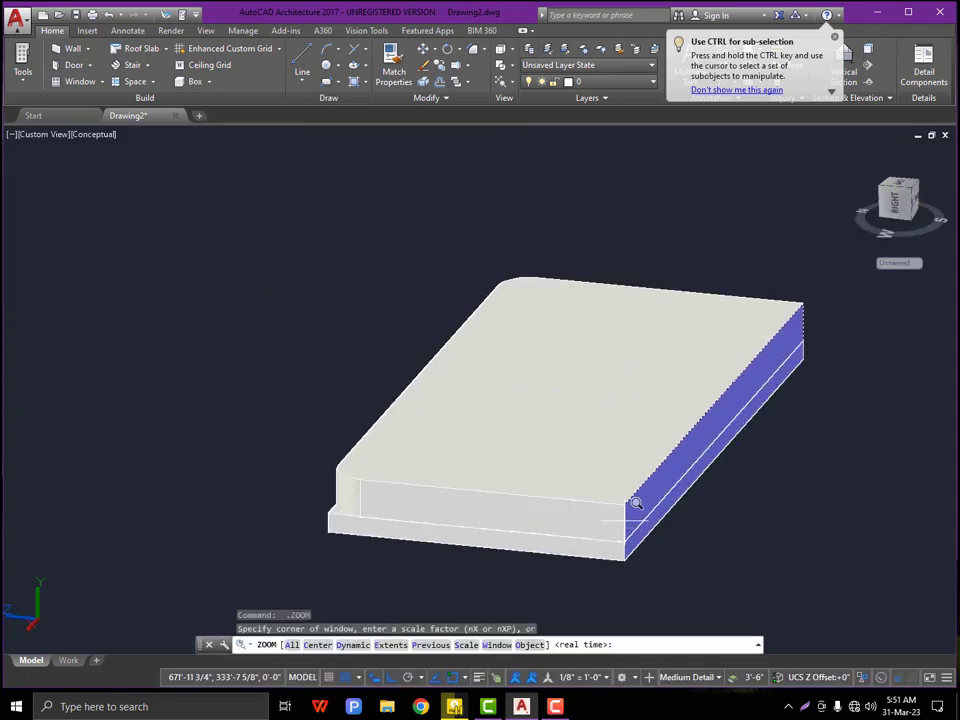
{"action": "left_click", "coordinate": [636, 502]}
{"action": "left_click", "coordinate": [638, 506]}
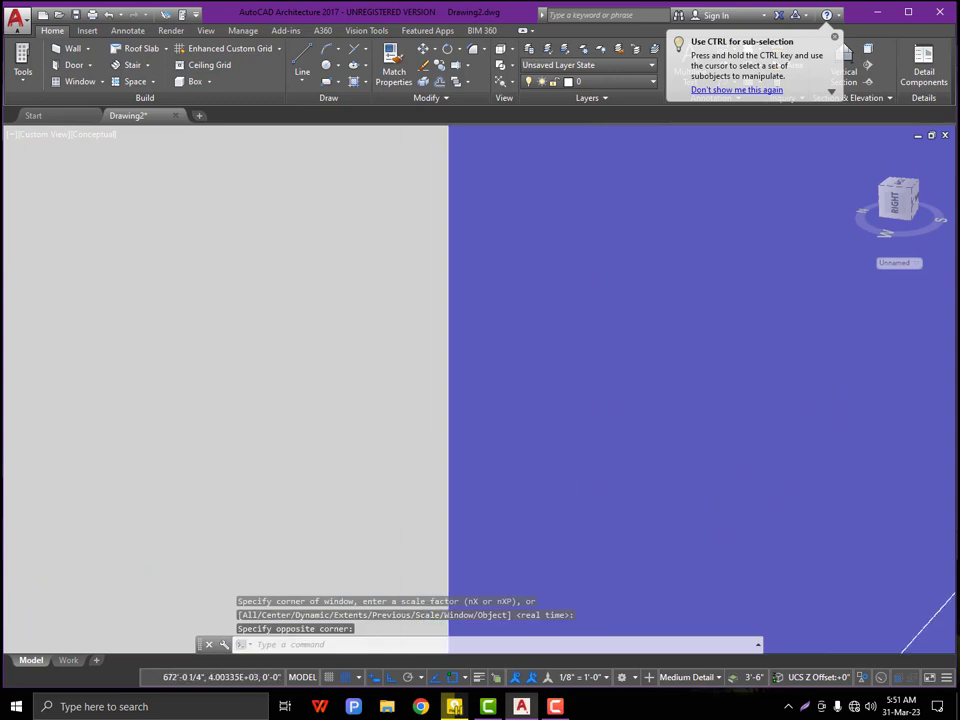
{"action": "scroll", "coordinate": [456, 445], "scroll_direction": "down", "scroll_amount": 8}
{"action": "key", "text": "Return"}
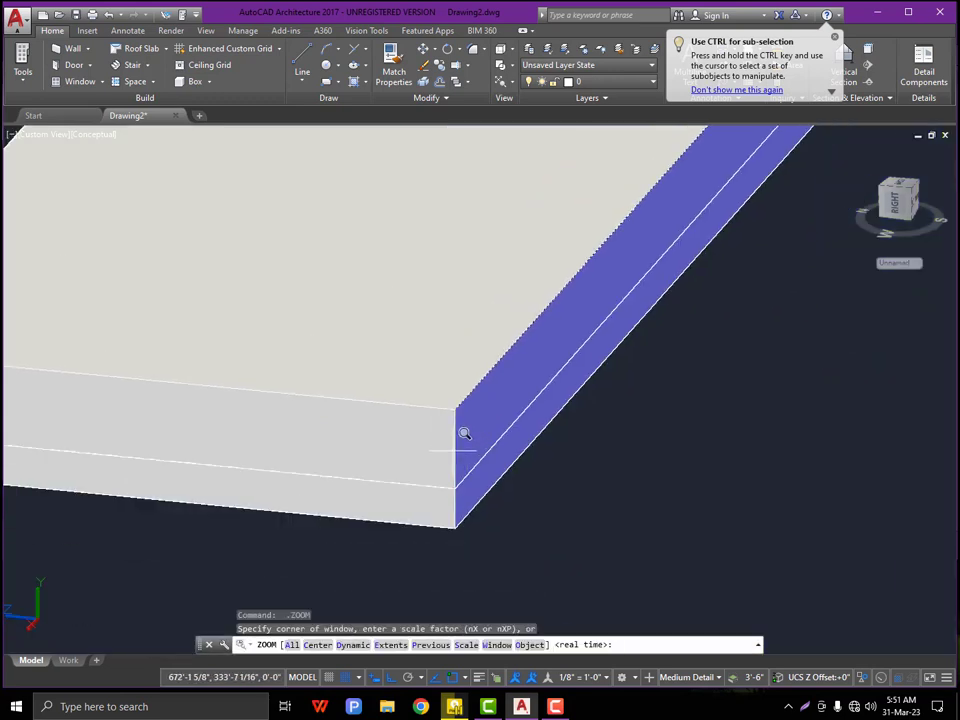
{"action": "key", "text": "Escape"}
- Fillet the third vertical corner edge of the upper slab with a radius of 10
{"action": "type", "text": "FILLET"}
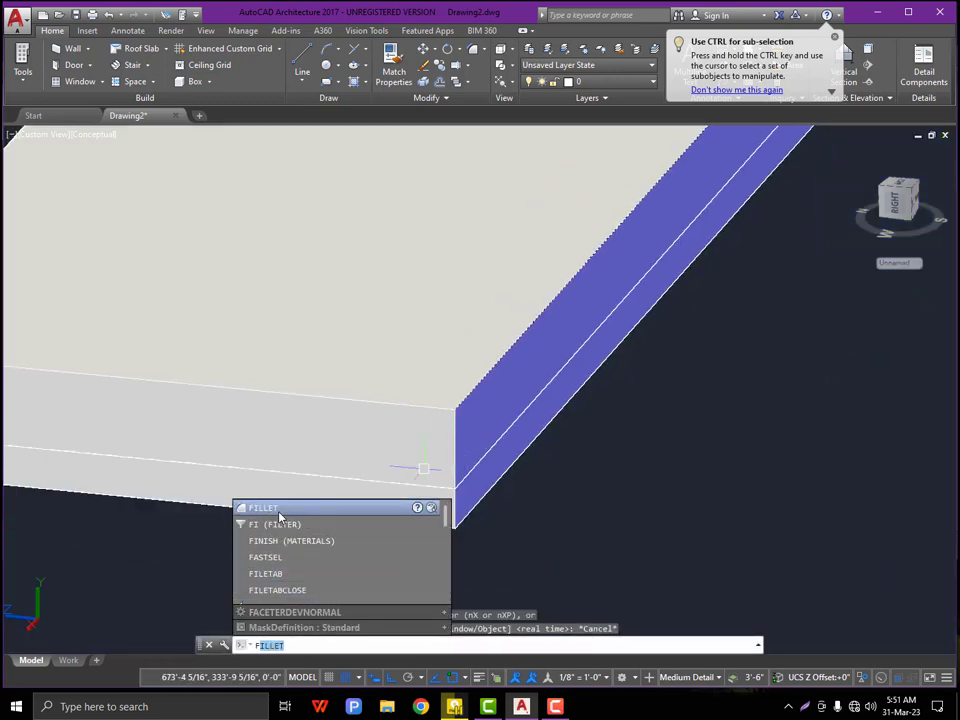
{"action": "left_click", "coordinate": [281, 517]}
{"action": "type", "text": "R"}
{"action": "key", "text": "Return"}
{"action": "type", "text": "1"}
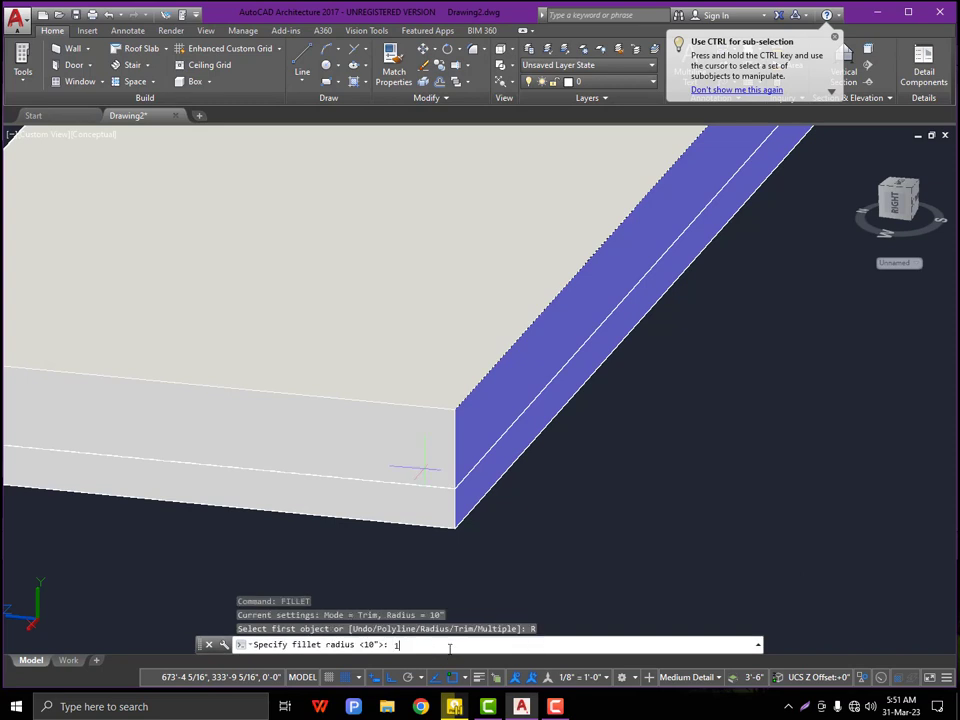
{"action": "type", "text": "0"}
{"action": "key", "text": "Return"}
{"action": "left_click", "coordinate": [452, 446]}
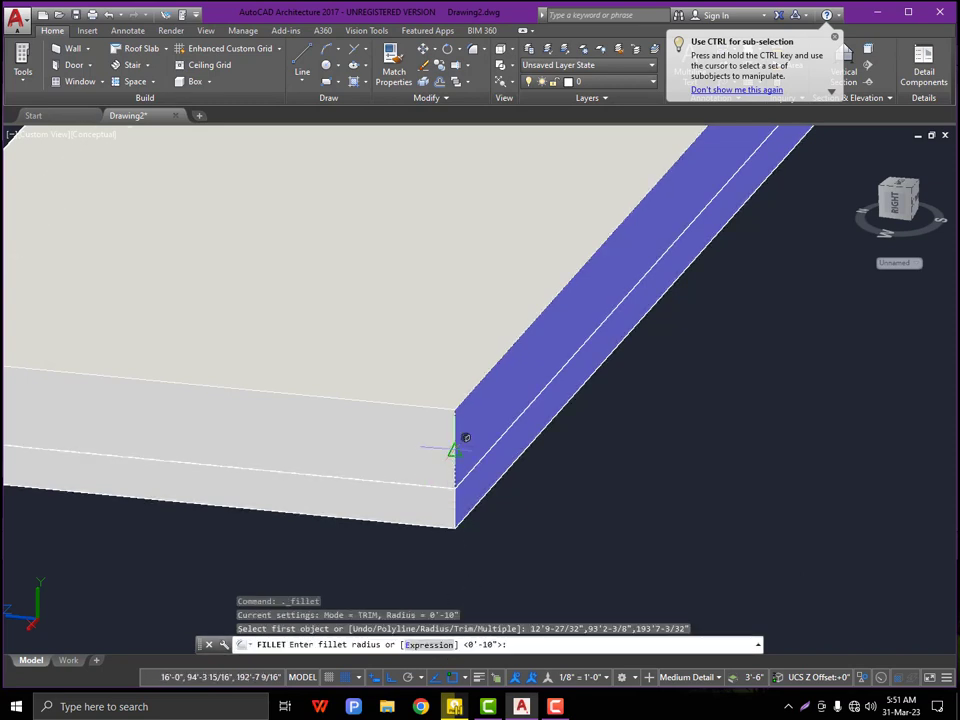
{"action": "key", "text": "Return"}
{"action": "key", "text": "Return"}
- Fillet the last square vertical corner of the upper slab with the same radius of 10
{"action": "scroll", "coordinate": [452, 446], "scroll_direction": "down", "scroll_amount": 3}
{"action": "middle_click_drag", "start_coordinate": [484, 471], "coordinate": [484, 420], "text": "shift"}
{"action": "middle_click_drag", "start_coordinate": [478, 348], "coordinate": [508, 339], "text": "shift"}
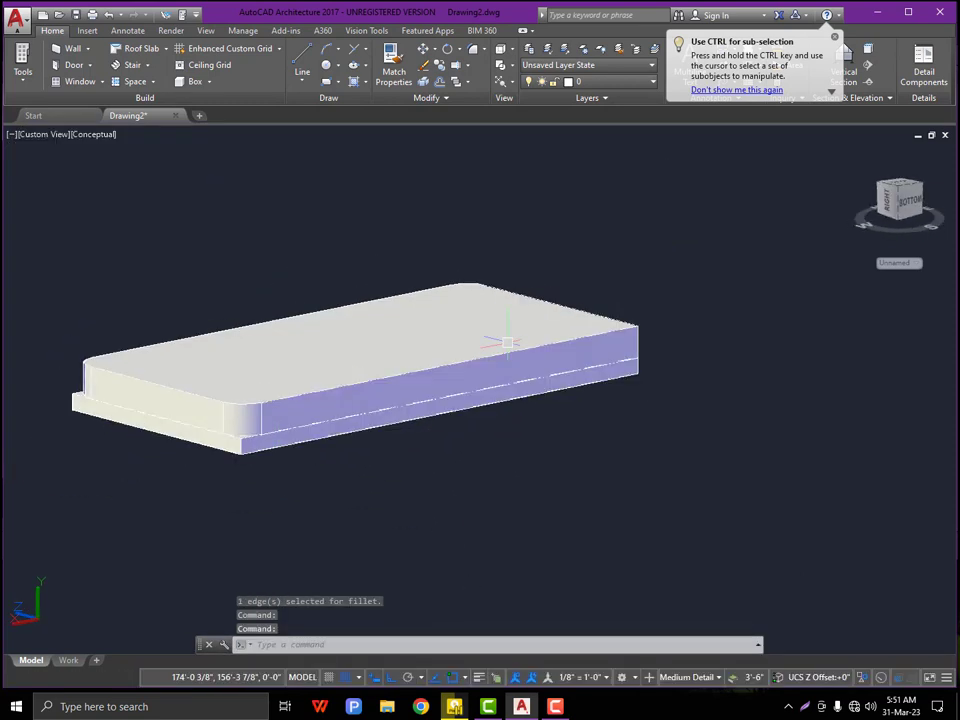
{"action": "scroll", "coordinate": [600, 325], "scroll_direction": "up", "scroll_amount": 1}
{"action": "middle_click_drag", "start_coordinate": [675, 370], "coordinate": [587, 386], "text": "shift"}
{"action": "scroll", "coordinate": [660, 394], "scroll_direction": "up", "scroll_amount": 3}
{"action": "key", "text": "Return"}
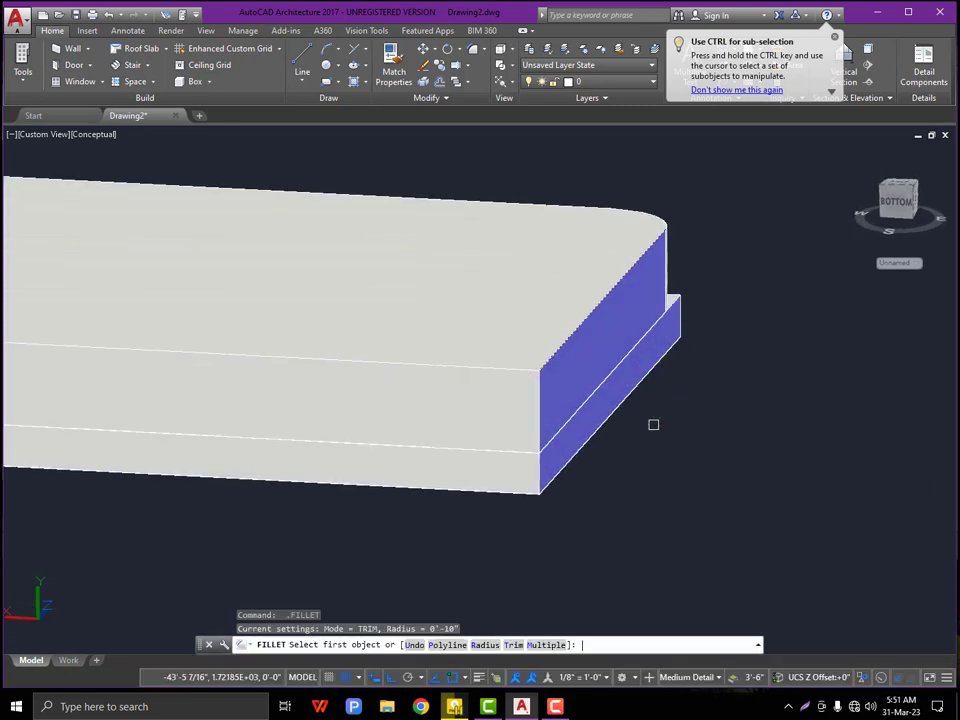
{"action": "left_click", "coordinate": [539, 396]}
{"action": "key", "text": "Return"}
{"action": "scroll", "coordinate": [542, 392], "scroll_direction": "down", "scroll_amount": 3}
{"action": "middle_click_drag", "start_coordinate": [384, 362], "coordinate": [111, 439], "text": "shift"}
{"action": "key", "text": "Return"}
- Round the whole top edge chain of the upper slab with a Fillet Edge radius of 3
{"action": "scroll", "coordinate": [310, 410], "scroll_direction": "up", "scroll_amount": 4}
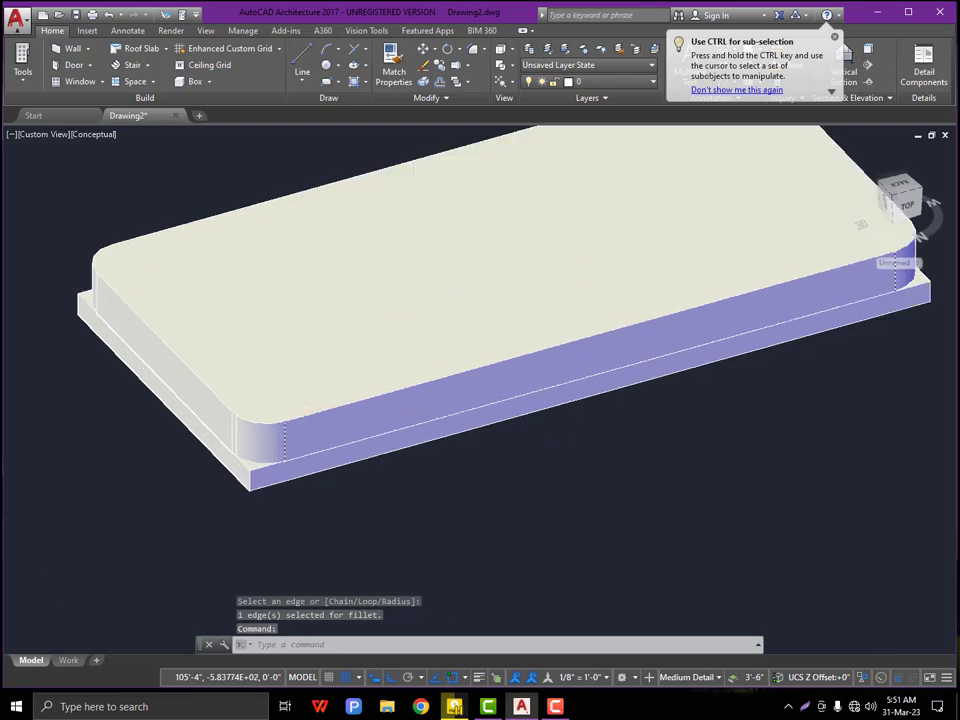
{"action": "scroll", "coordinate": [274, 387], "scroll_direction": "down", "scroll_amount": 1}
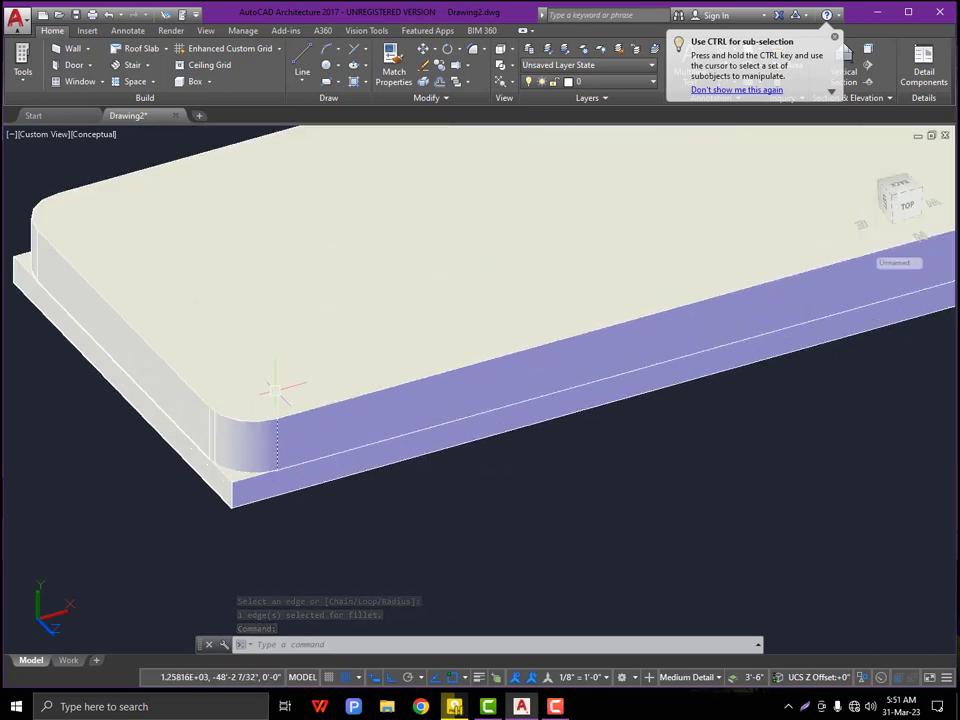
{"action": "type", "text": "f"}
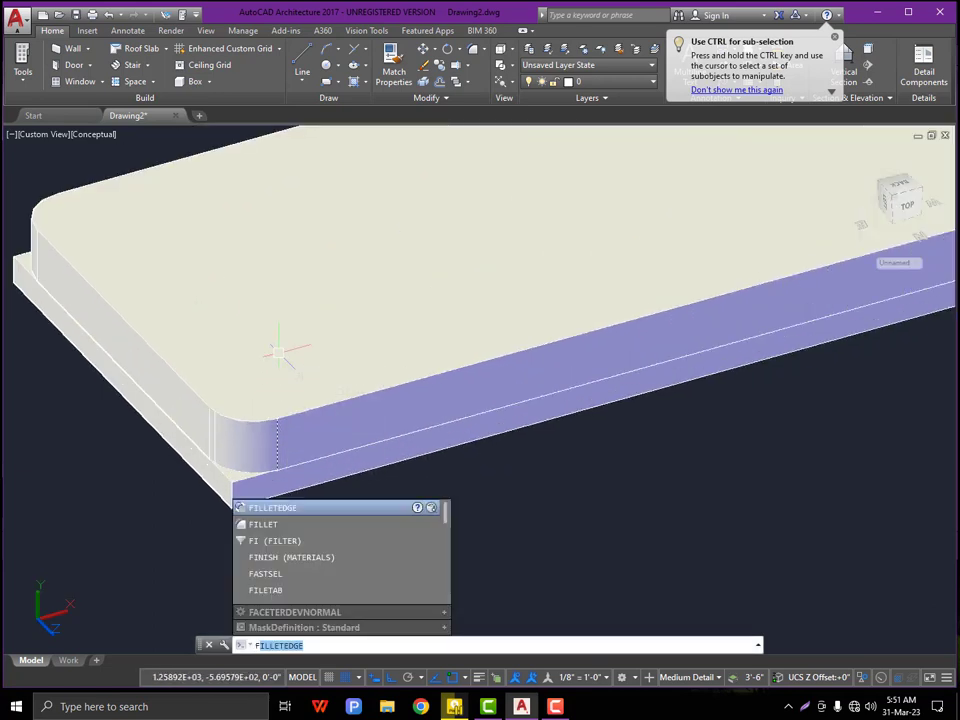
{"action": "left_click", "coordinate": [290, 508]}
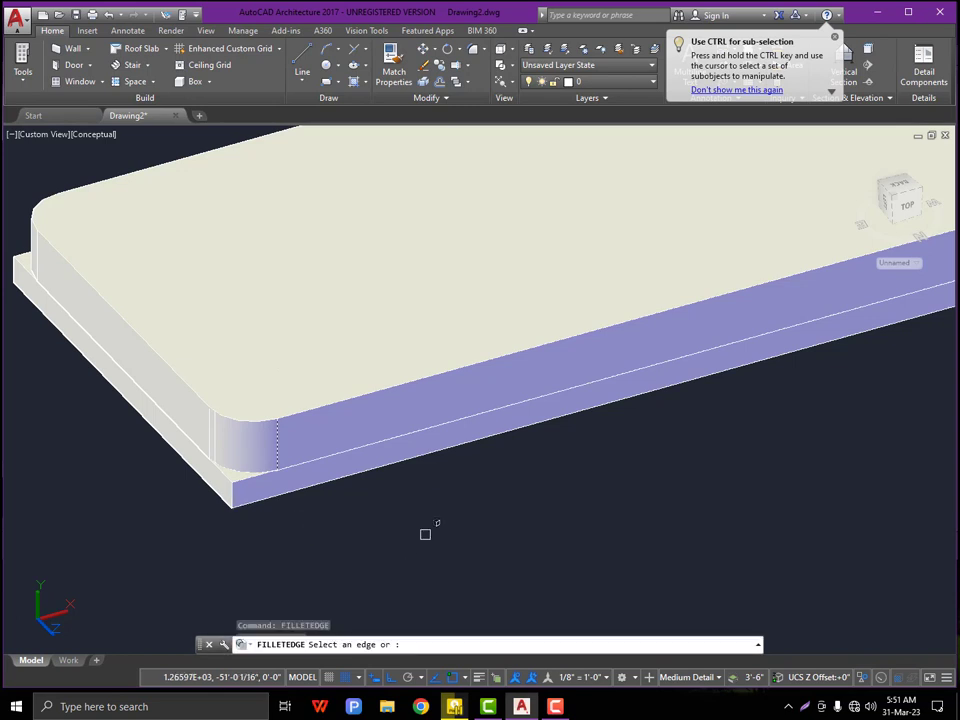
{"action": "left_click", "coordinate": [412, 645]}
{"action": "left_click", "coordinate": [466, 644]}
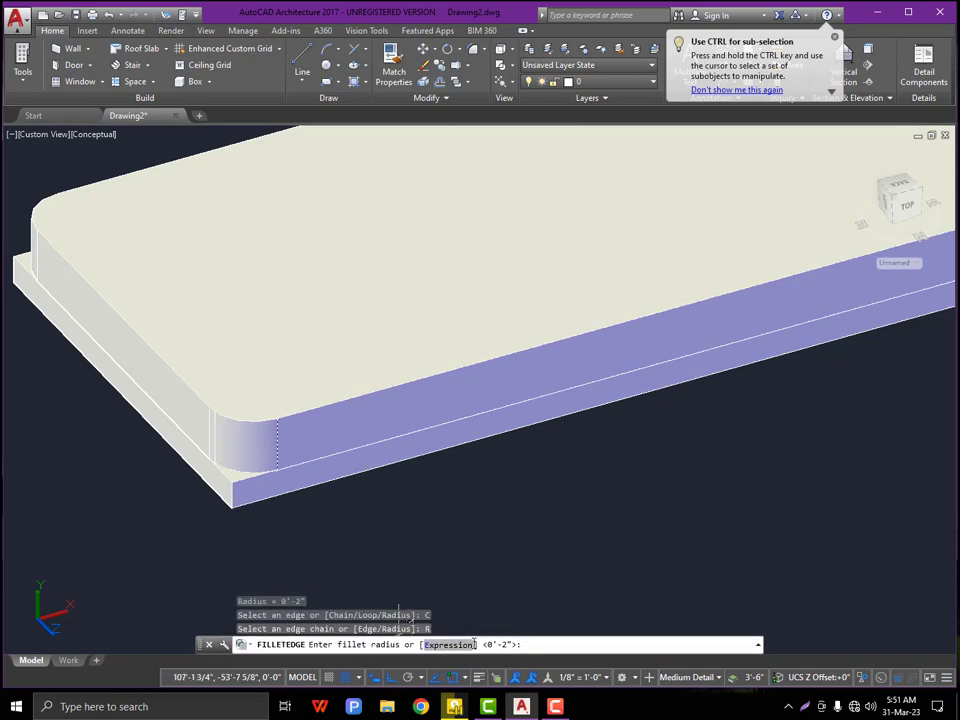
{"action": "key", "text": "Return"}
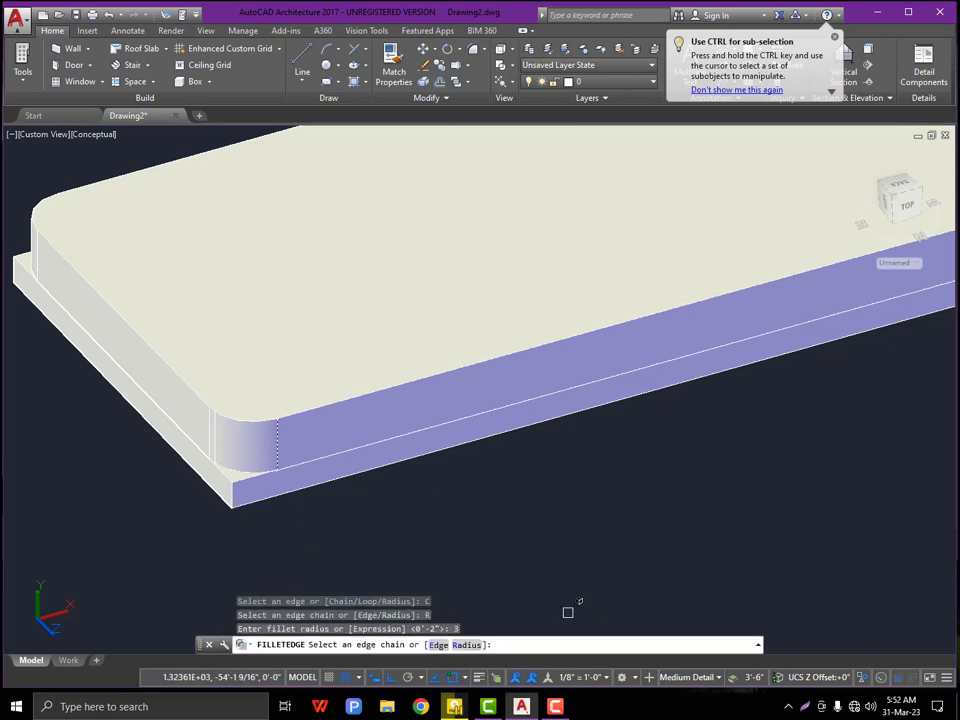
{"action": "left_click", "coordinate": [328, 393]}
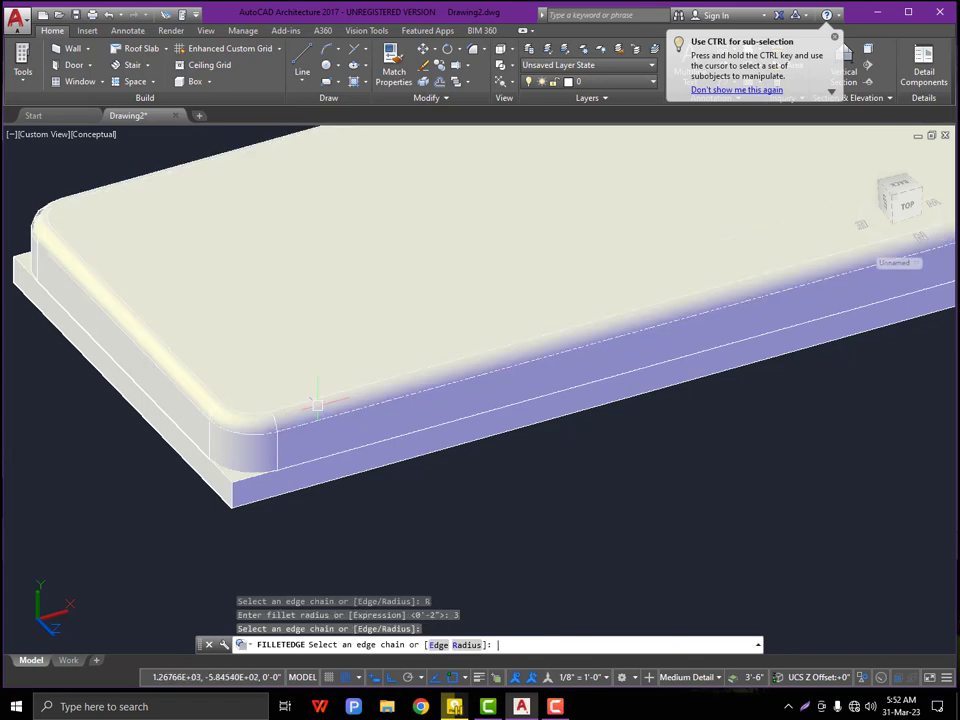
{"action": "key", "text": "Return"}
{"action": "scroll", "coordinate": [265, 462], "scroll_direction": "up", "scroll_amount": 2}
{"action": "key", "text": "Return"}
{"action": "key", "text": "Return"}
{"action": "left_click", "coordinate": [249, 469]}
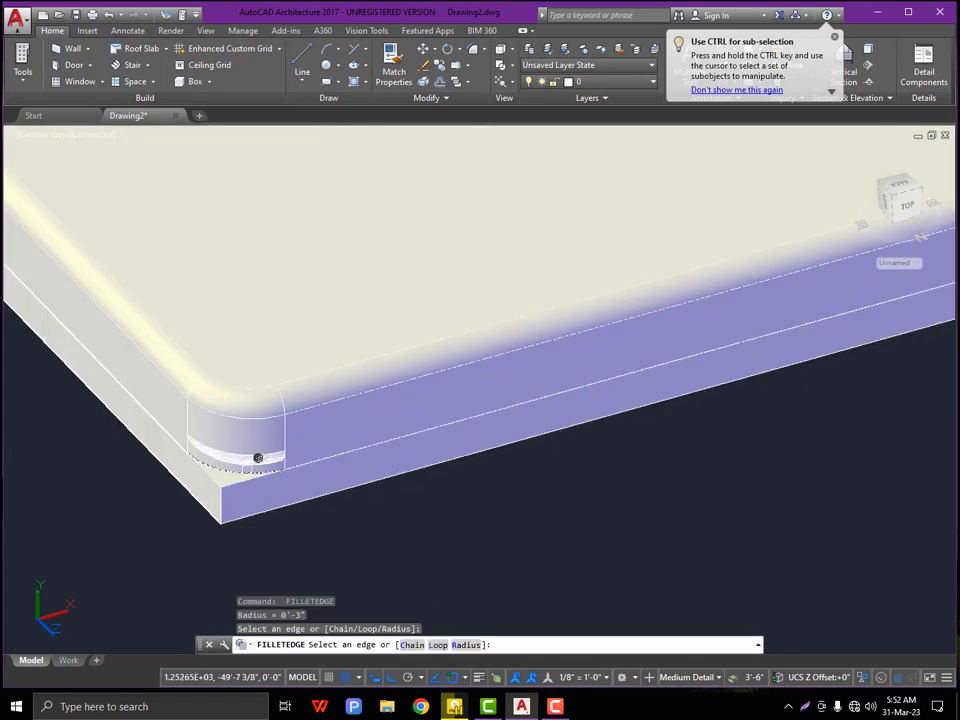
{"action": "key", "text": "Escape"}
{"action": "key", "text": "Return"}
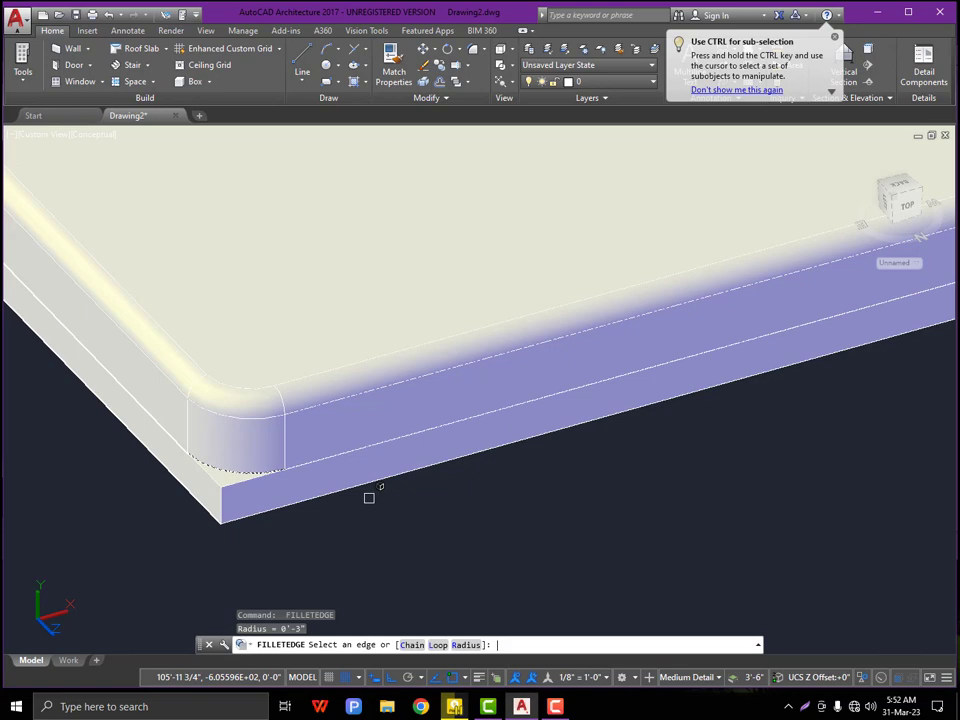
{"action": "left_click", "coordinate": [420, 645]}
{"action": "left_click", "coordinate": [462, 645]}
{"action": "type", "text": "3"}
{"action": "key", "text": "Return"}
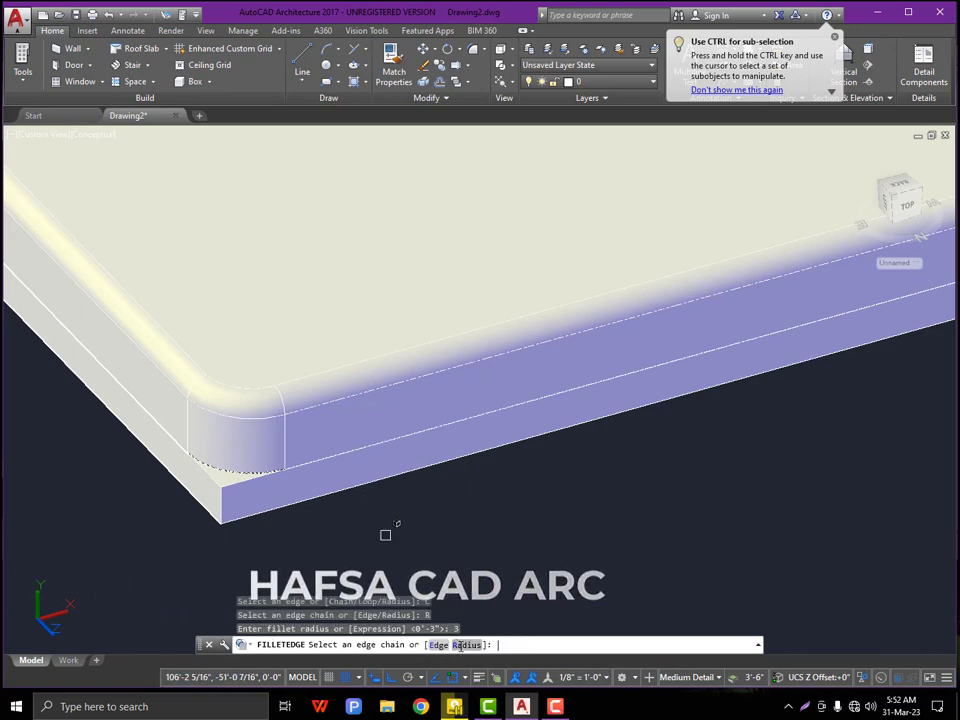
{"action": "scroll", "coordinate": [256, 470], "scroll_direction": "up", "scroll_amount": 2}
{"action": "left_click", "coordinate": [256, 466]}
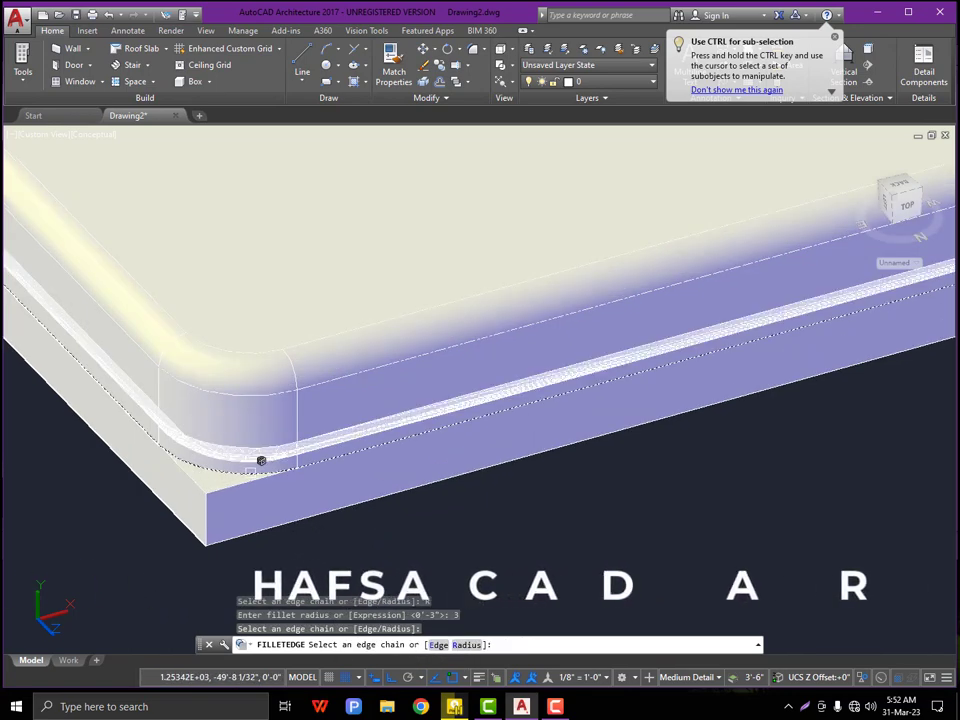
{"action": "key", "text": "Escape"}
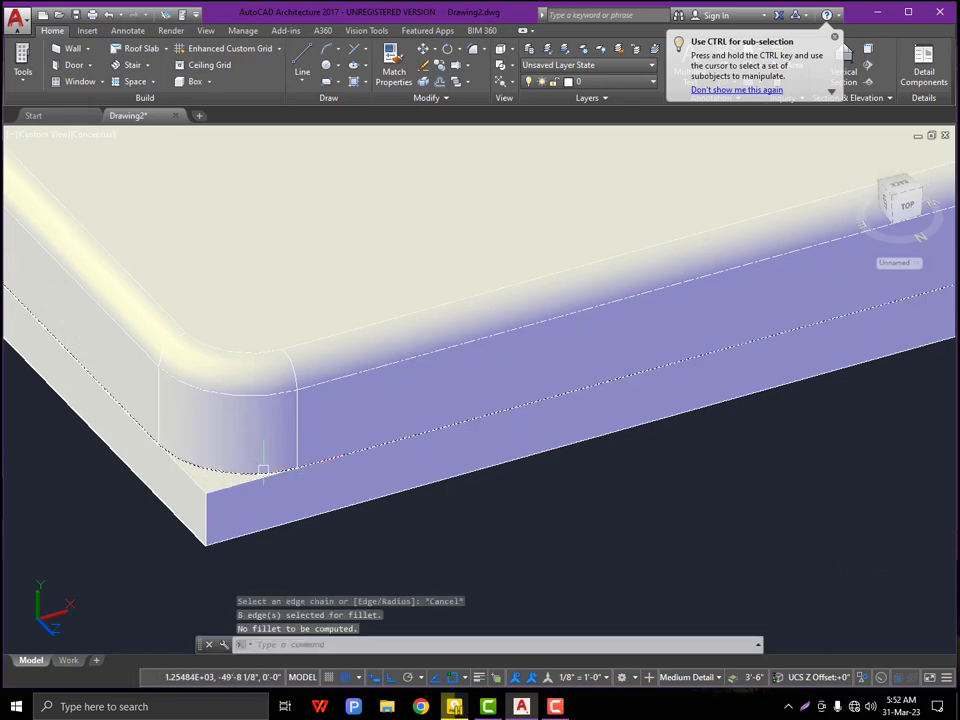
- Round the whole bottom edge chain of the upper slab with a Fillet Edge radius of 3
{"action": "scroll", "coordinate": [256, 472], "scroll_direction": "up", "scroll_amount": 2}
{"action": "scroll", "coordinate": [256, 470], "scroll_direction": "down", "scroll_amount": 2}
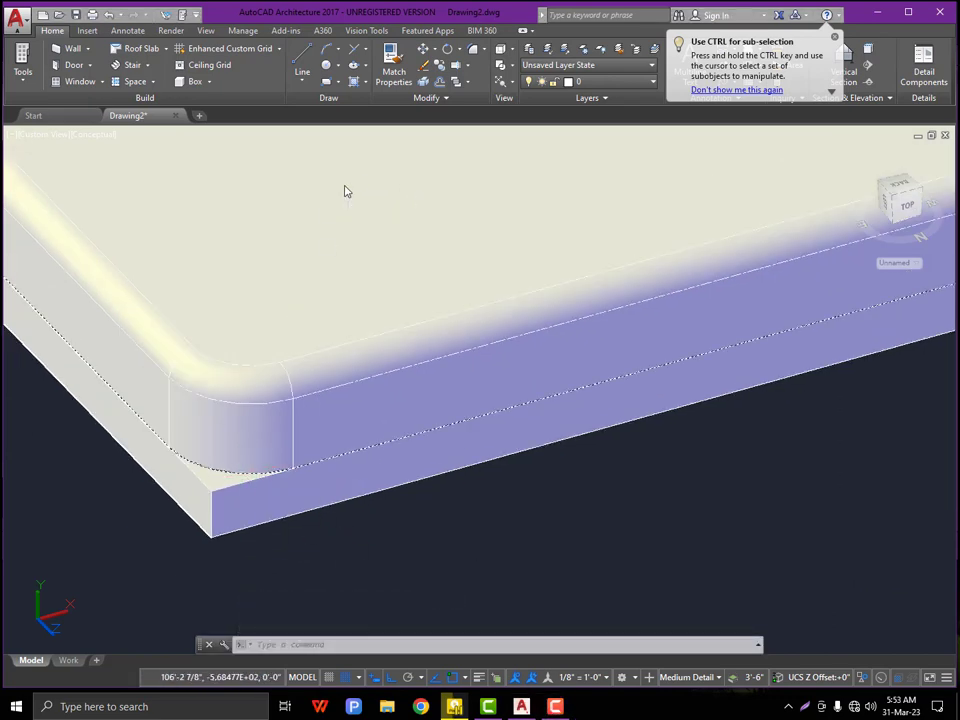
{"action": "middle_click_drag", "start_coordinate": [405, 542], "coordinate": [253, 493], "text": "shift"}
{"action": "middle_click", "coordinate": [254, 490]}
{"action": "middle_click", "coordinate": [254, 490]}
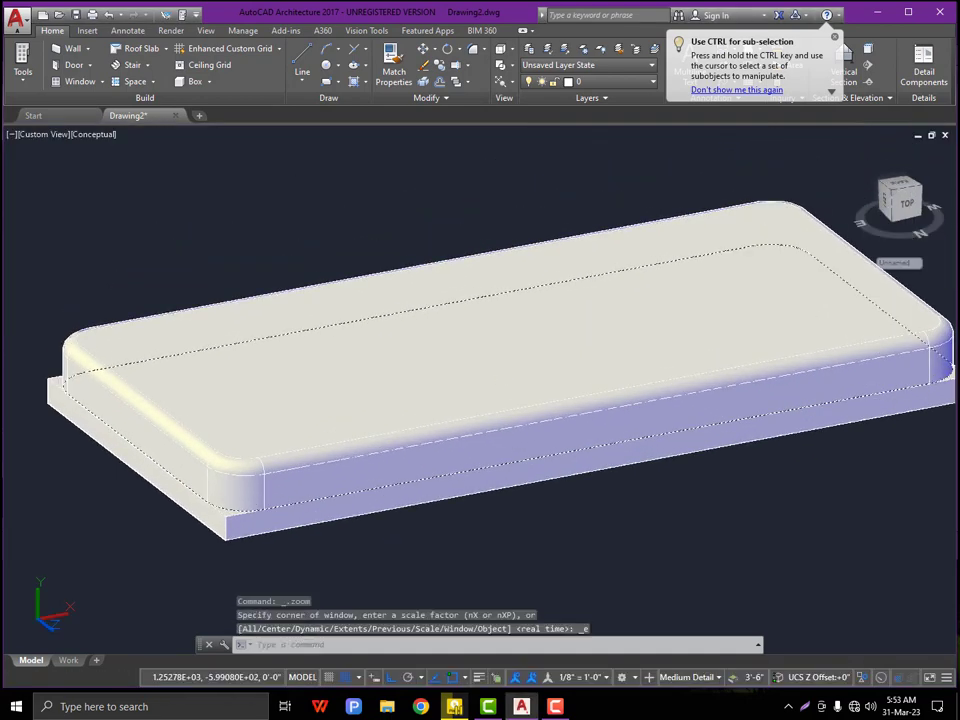
{"action": "scroll", "coordinate": [278, 496], "scroll_direction": "up", "scroll_amount": 10}
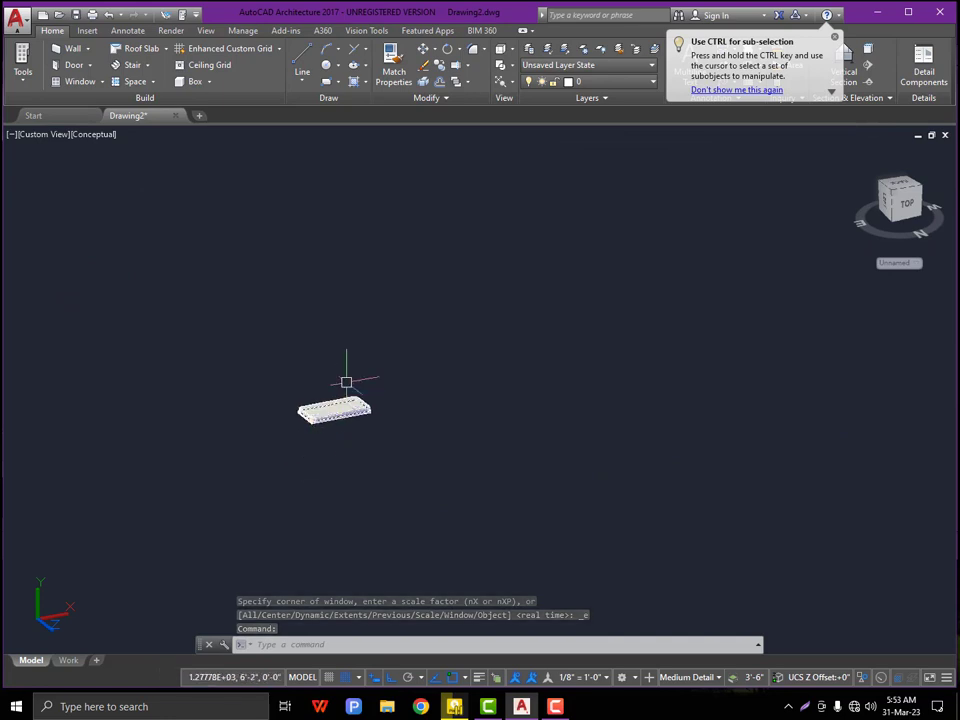
{"action": "type", "text": "fi"}
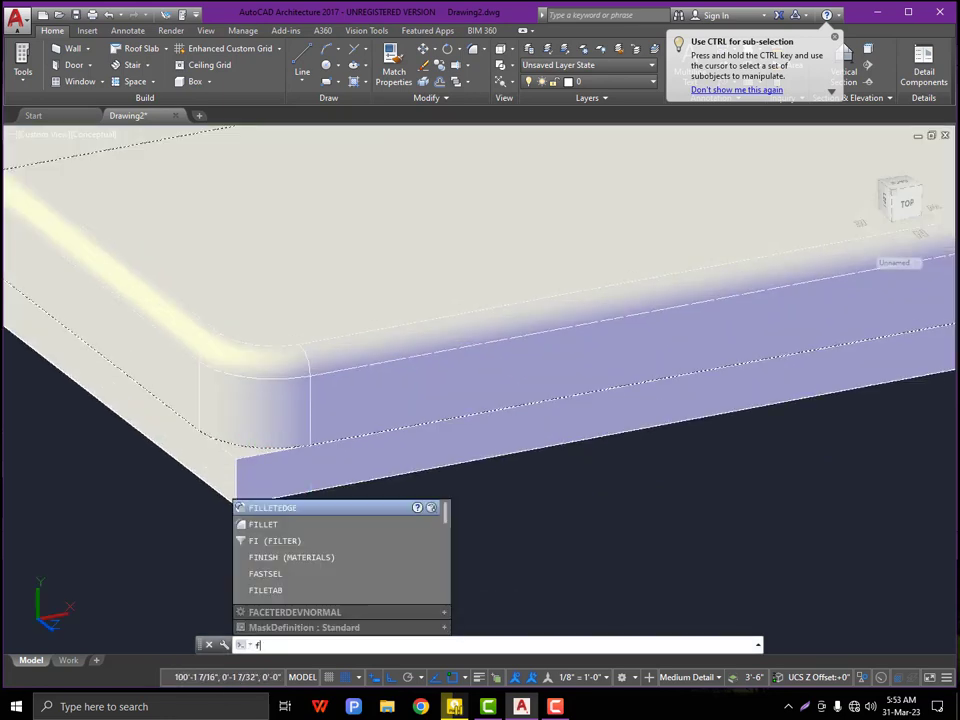
{"action": "left_click", "coordinate": [295, 511]}
{"action": "left_click", "coordinate": [409, 643]}
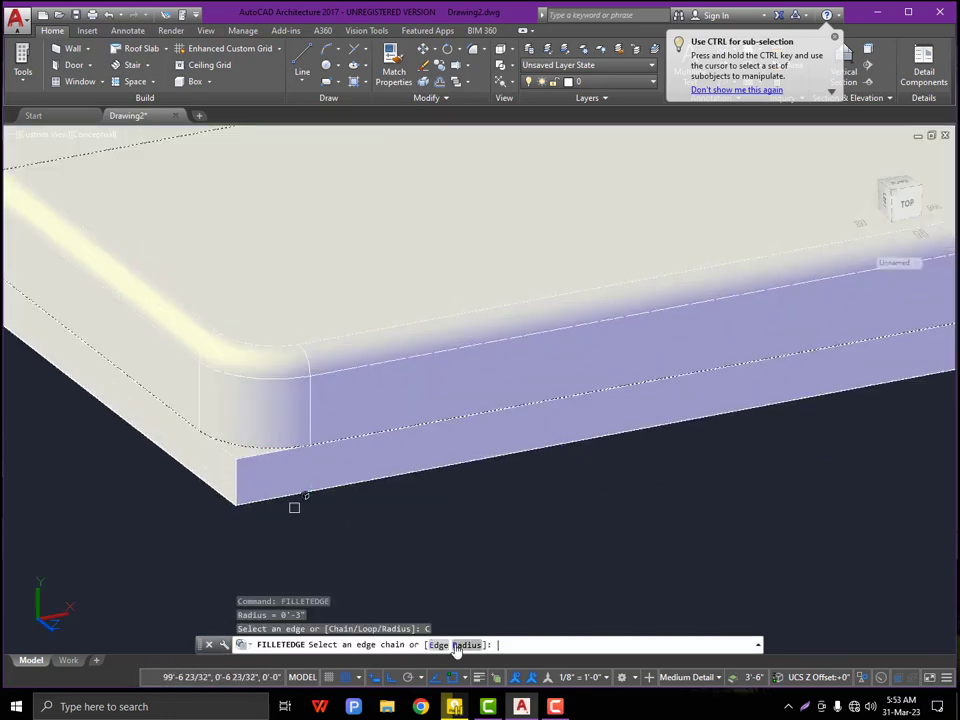
{"action": "left_click", "coordinate": [461, 644]}
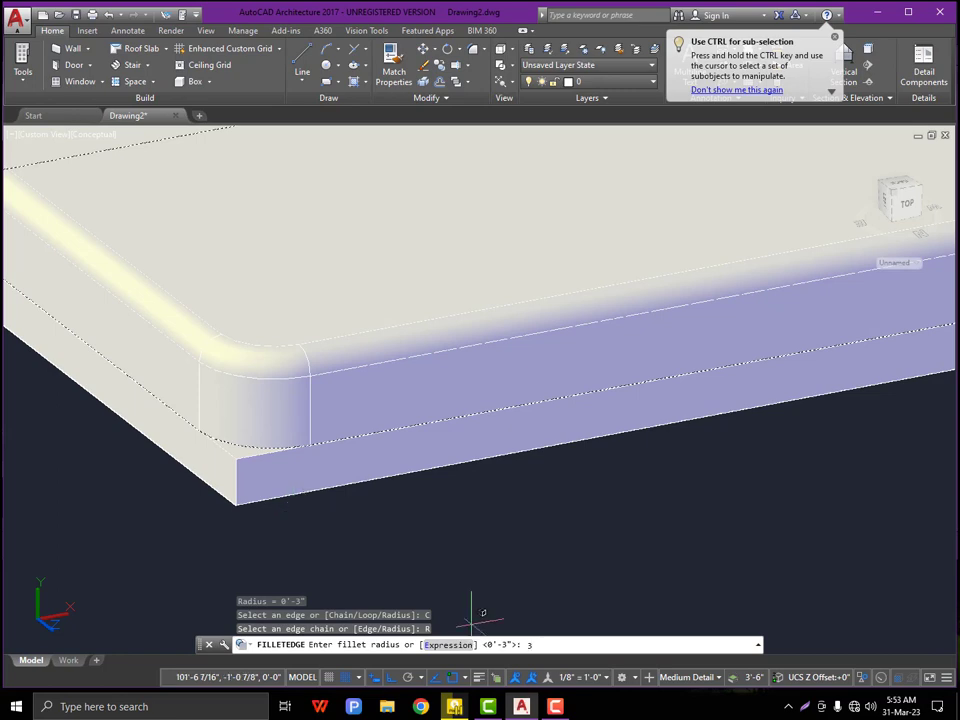
{"action": "type", "text": "3"}
{"action": "key", "text": "Return"}
{"action": "scroll", "coordinate": [290, 440], "scroll_direction": "up", "scroll_amount": 1}
{"action": "scroll", "coordinate": [210, 426], "scroll_direction": "up", "scroll_amount": 2}
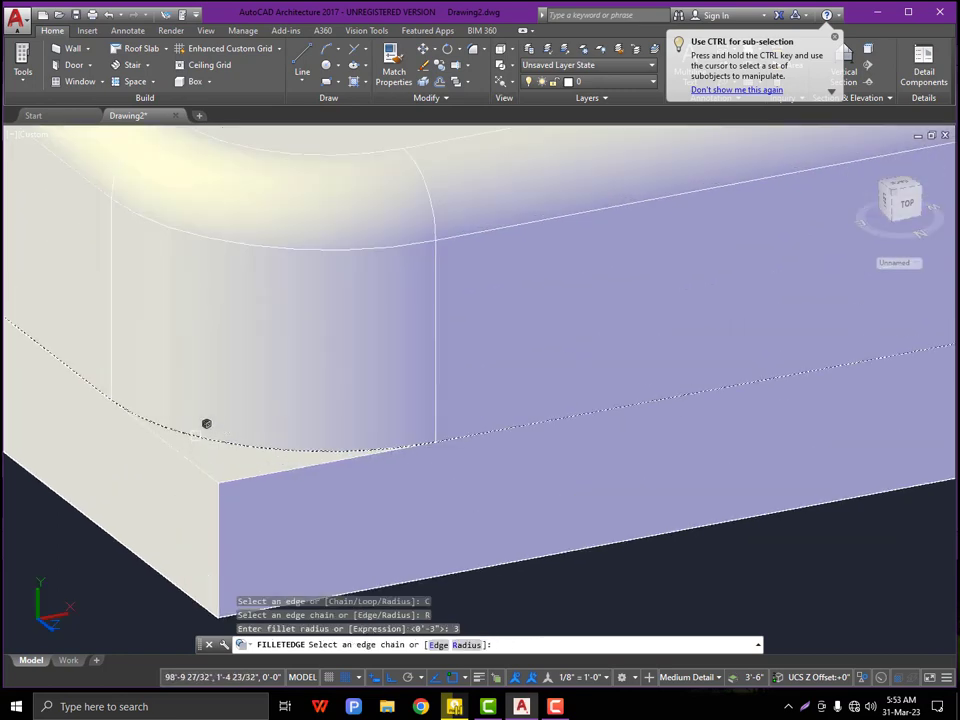
{"action": "left_click", "coordinate": [359, 439]}
{"action": "scroll", "coordinate": [315, 438], "scroll_direction": "down", "scroll_amount": 4}
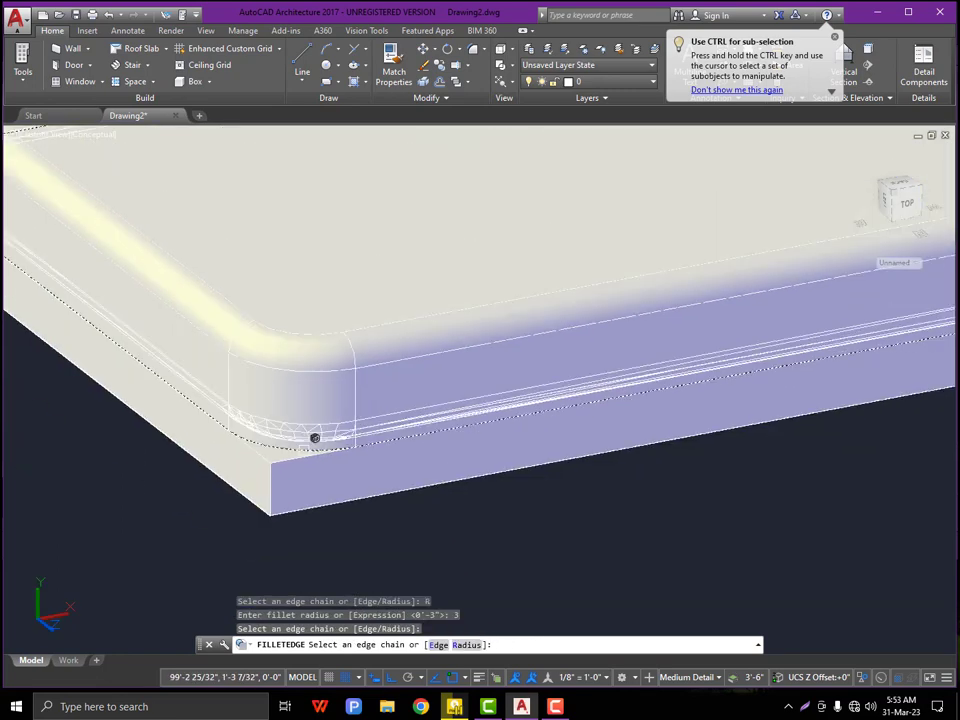
{"action": "key", "text": "Return"}
{"action": "scroll", "coordinate": [313, 398], "scroll_direction": "up", "scroll_amount": 3}
{"action": "scroll", "coordinate": [313, 398], "scroll_direction": "down", "scroll_amount": 6}
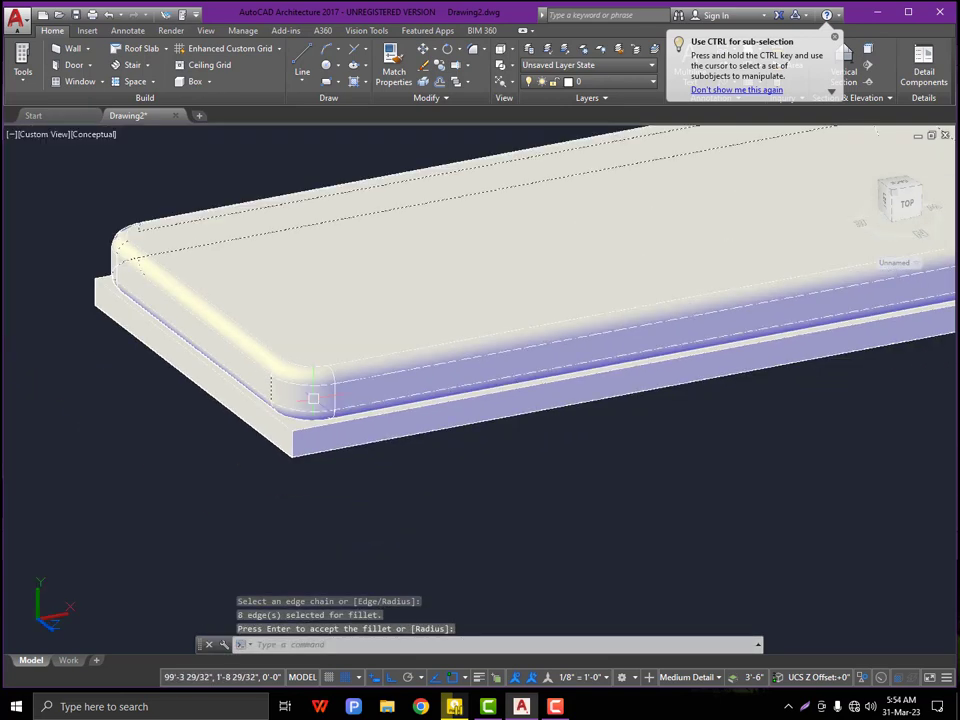
{"action": "scroll", "coordinate": [371, 489], "scroll_direction": "up", "scroll_amount": 1}
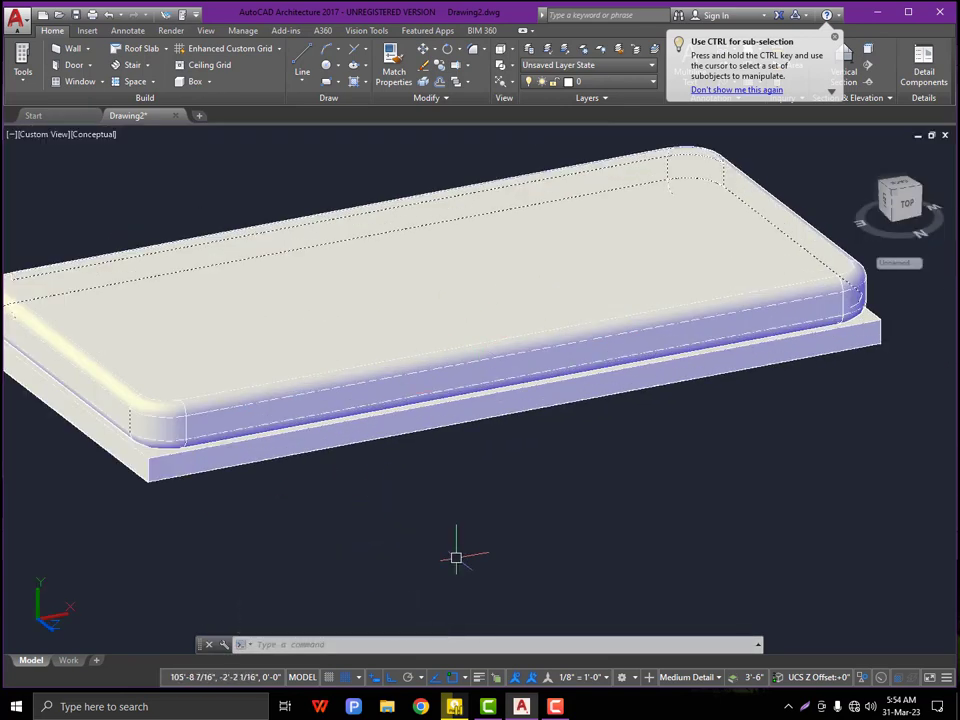
- Fillet the four top edges of the lower base slab with a radius of 1
{"action": "scroll", "coordinate": [395, 530], "scroll_direction": "down", "scroll_amount": 1}
{"action": "type", "text": "f"}
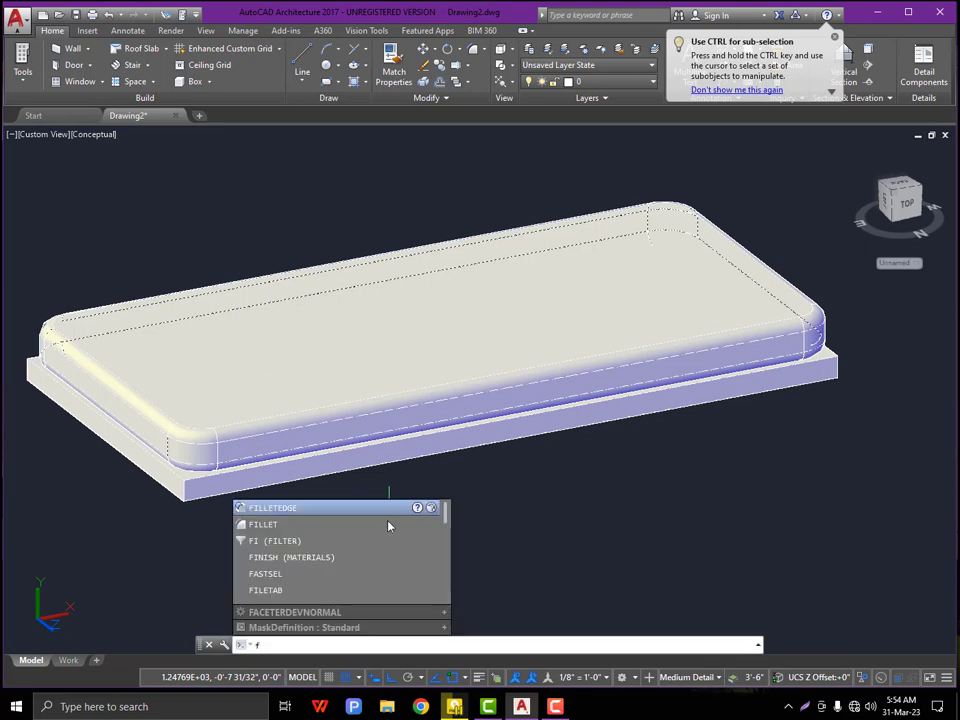
{"action": "left_click", "coordinate": [296, 510]}
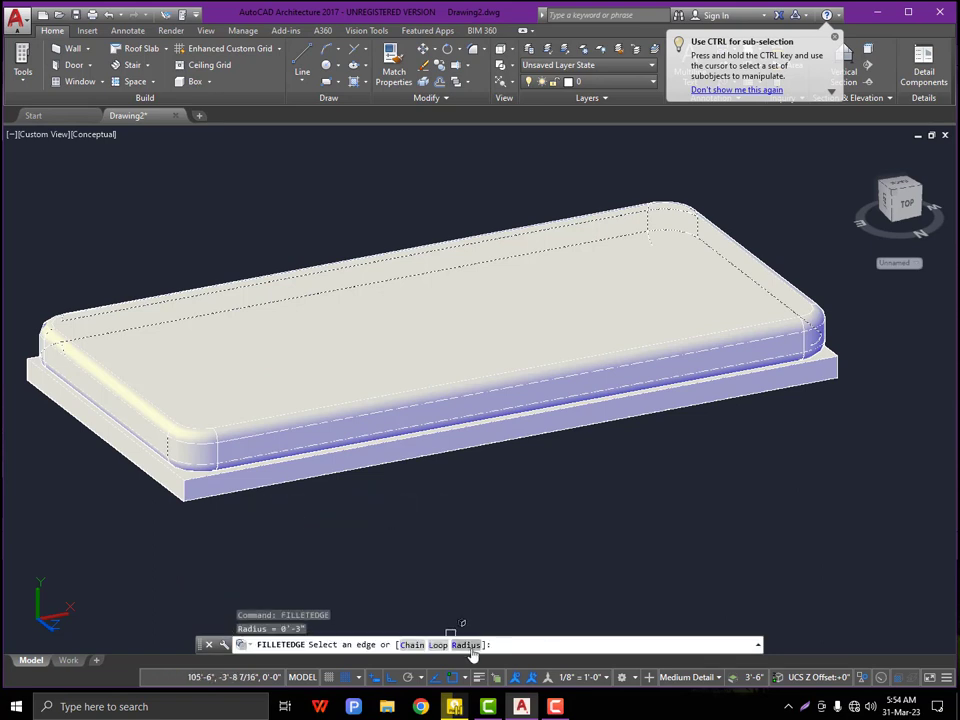
{"action": "left_click", "coordinate": [465, 645]}
{"action": "type", "text": "1"}
{"action": "key", "text": "Return"}
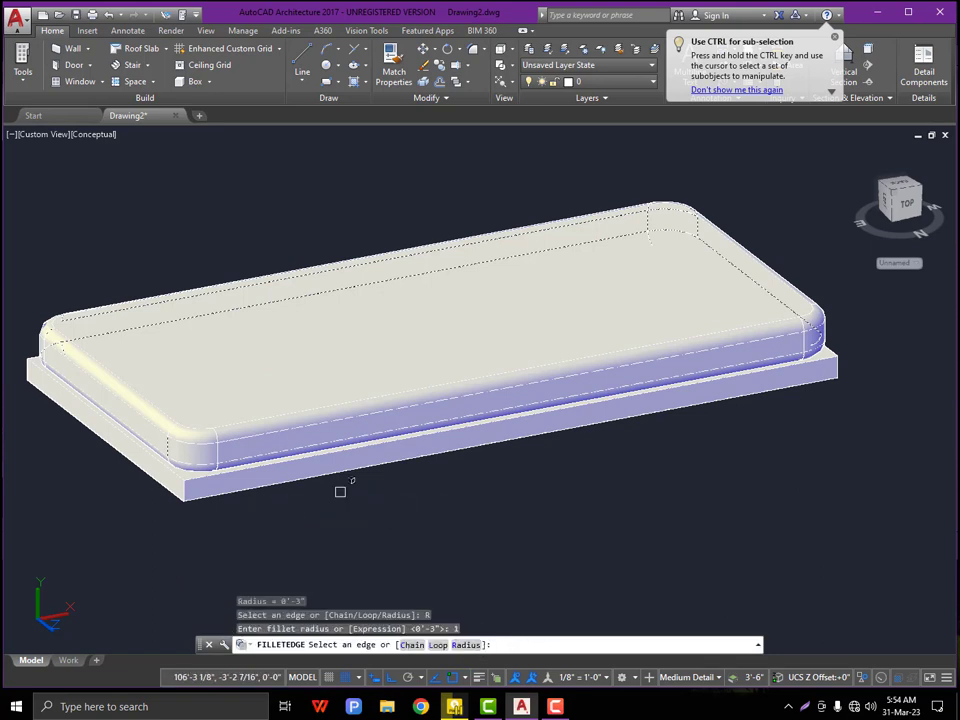
{"action": "scroll", "coordinate": [266, 459], "scroll_direction": "up", "scroll_amount": 4}
{"action": "middle_click_drag", "start_coordinate": [317, 527], "coordinate": [103, 465], "text": "shift"}
{"action": "middle_click_drag", "start_coordinate": [352, 479], "coordinate": [566, 484], "text": "shift"}
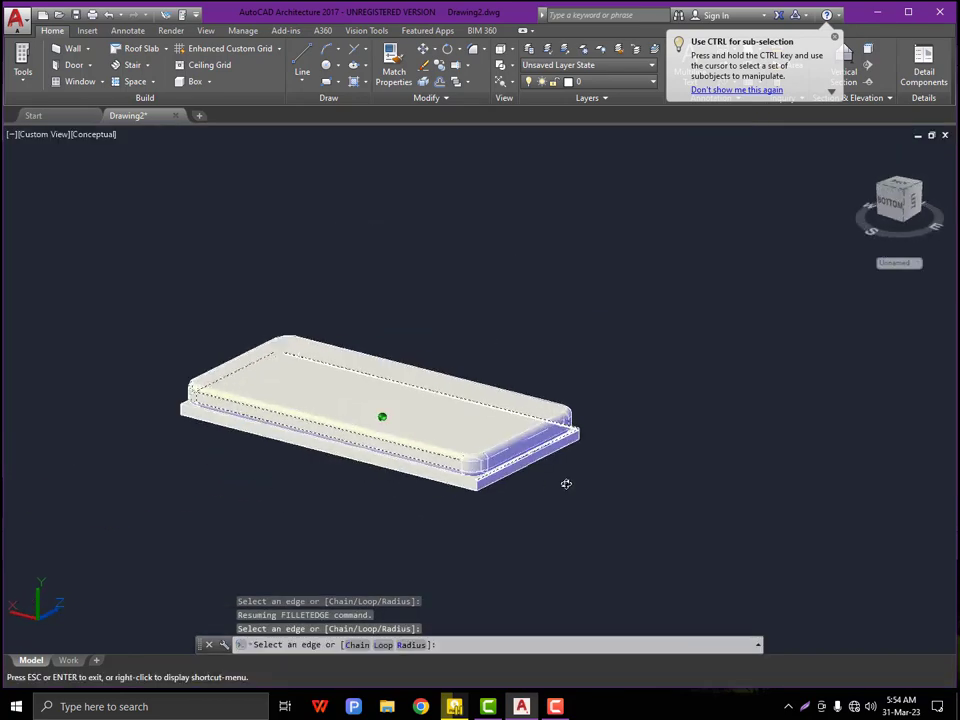
{"action": "scroll", "coordinate": [454, 456], "scroll_direction": "up", "scroll_amount": 6}
{"action": "scroll", "coordinate": [440, 460], "scroll_direction": "down", "scroll_amount": 8}
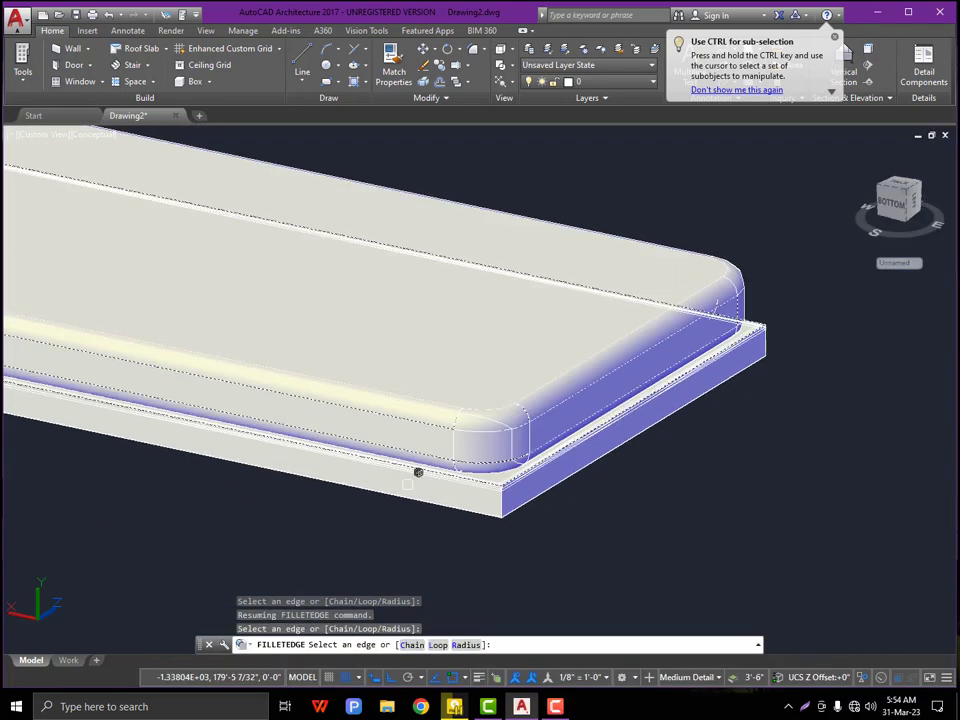
{"action": "middle_click_drag", "start_coordinate": [446, 472], "coordinate": [4, 482], "text": "shift"}
{"action": "scroll", "coordinate": [429, 480], "scroll_direction": "up", "scroll_amount": 7}
{"action": "key", "text": "Return"}
{"action": "scroll", "coordinate": [418, 484], "scroll_direction": "down", "scroll_amount": 6}
{"action": "scroll", "coordinate": [287, 475], "scroll_direction": "down", "scroll_amount": 3}
{"action": "scroll", "coordinate": [287, 478], "scroll_direction": "up", "scroll_amount": 8}
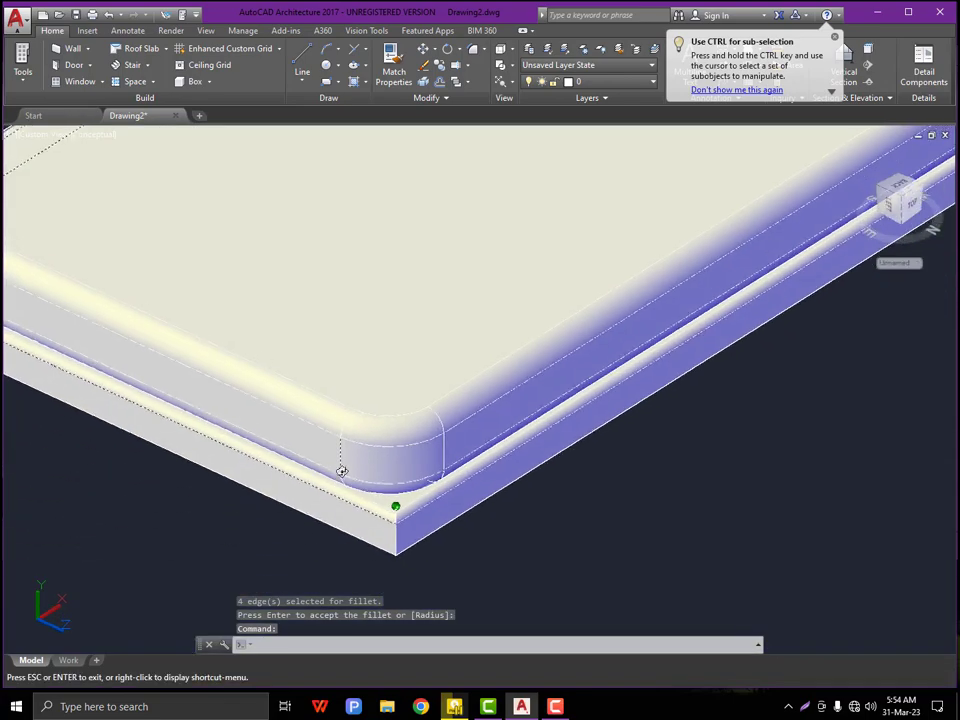
- Fillet the bottom edges of the lower base slab, keeping the Fillet Edge radius at 1
{"action": "middle_click_drag", "start_coordinate": [342, 471], "coordinate": [409, 505], "text": "shift"}
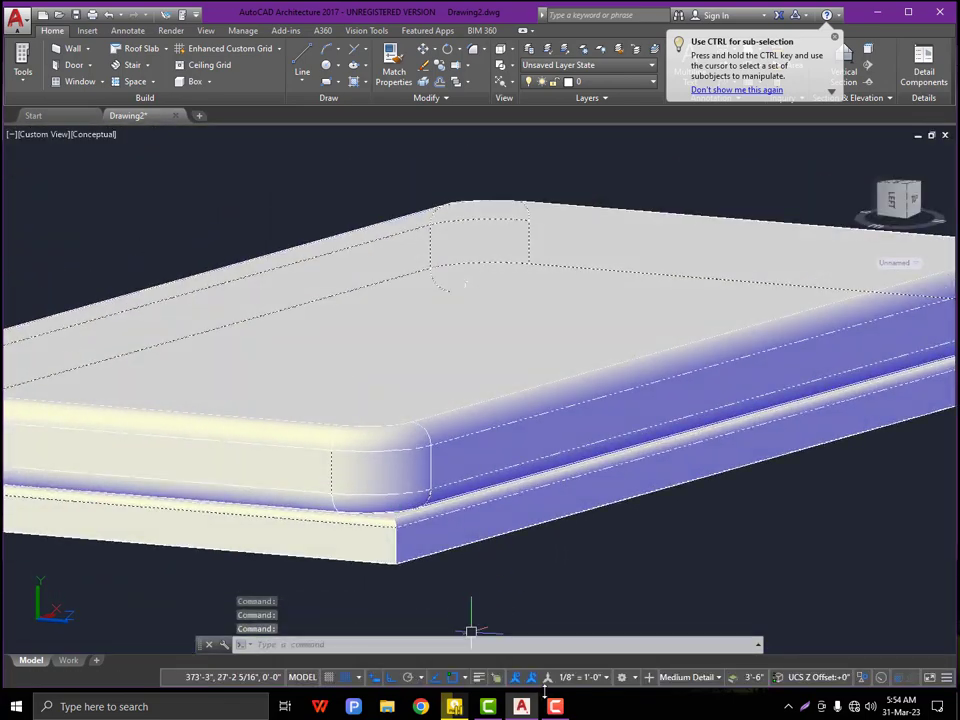
{"action": "scroll", "coordinate": [393, 399], "scroll_direction": "down", "scroll_amount": 4}
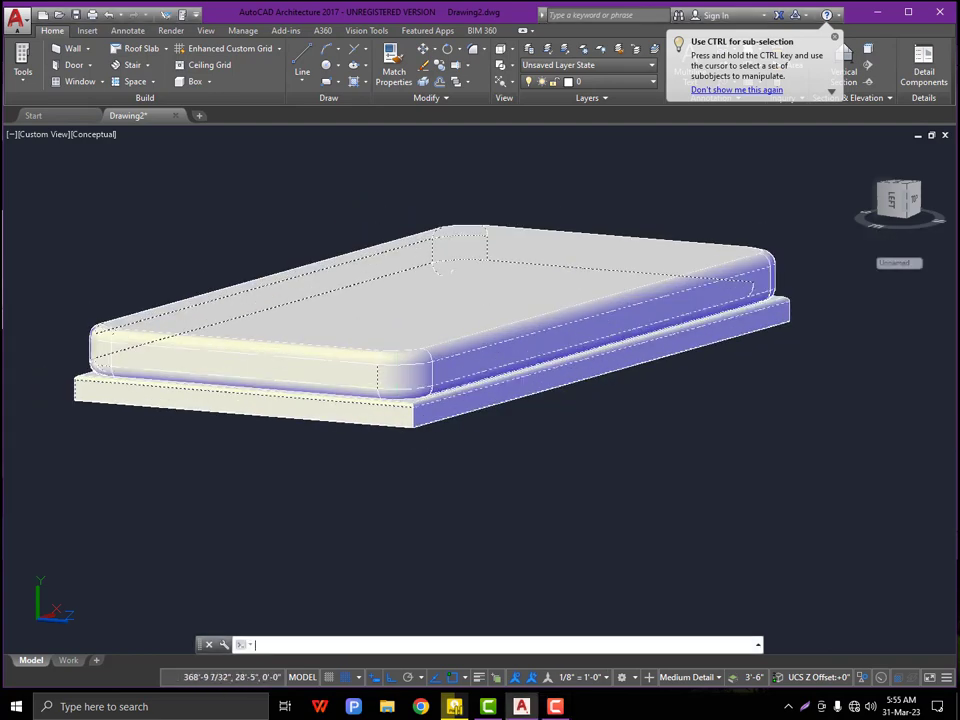
{"action": "key", "text": "Return"}
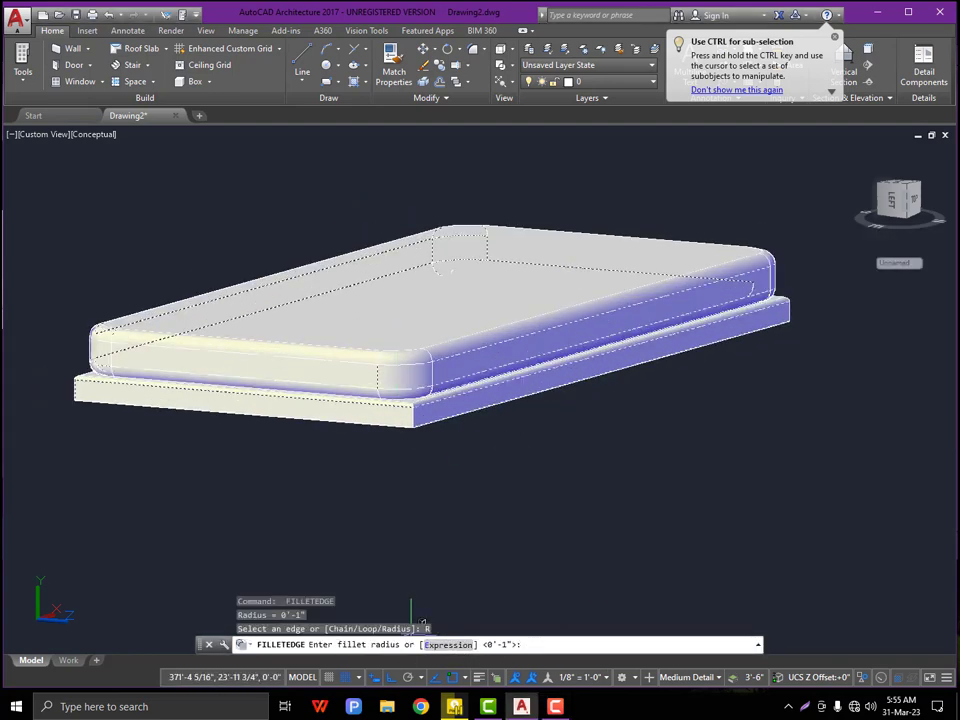
{"action": "scroll", "coordinate": [461, 247], "scroll_direction": "up", "scroll_amount": 3}
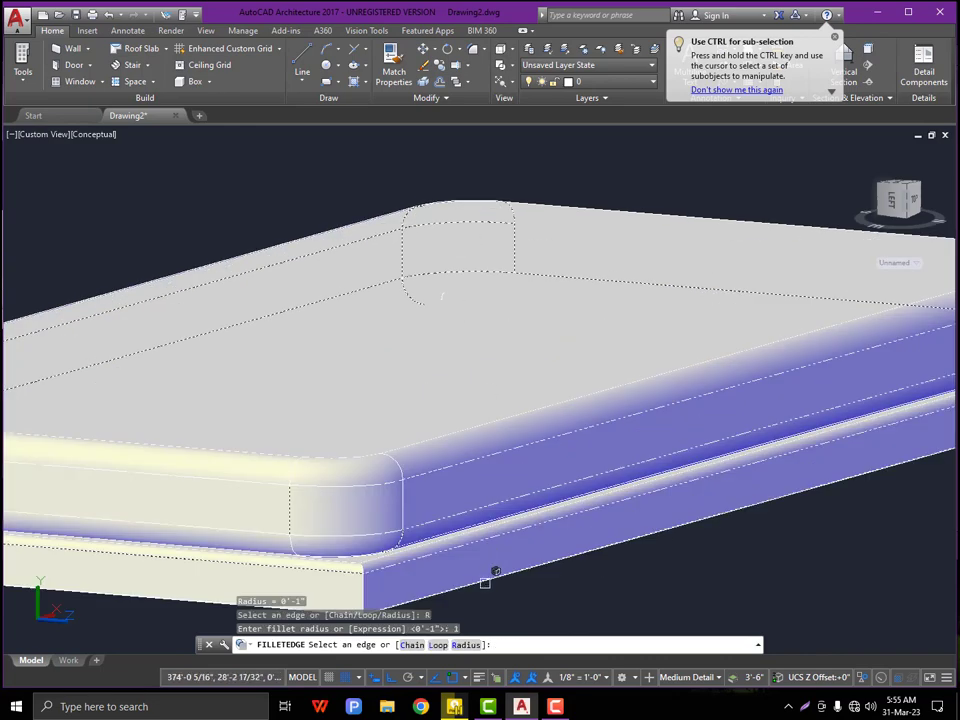
{"action": "scroll", "coordinate": [484, 582], "scroll_direction": "down", "scroll_amount": 4}
{"action": "scroll", "coordinate": [402, 546], "scroll_direction": "up", "scroll_amount": 3}
{"action": "middle_click_drag", "start_coordinate": [422, 512], "coordinate": [558, 503], "text": "shift"}
{"action": "scroll", "coordinate": [504, 500], "scroll_direction": "down", "scroll_amount": 4}
{"action": "middle_click_drag", "start_coordinate": [367, 480], "coordinate": [643, 489], "text": "shift"}
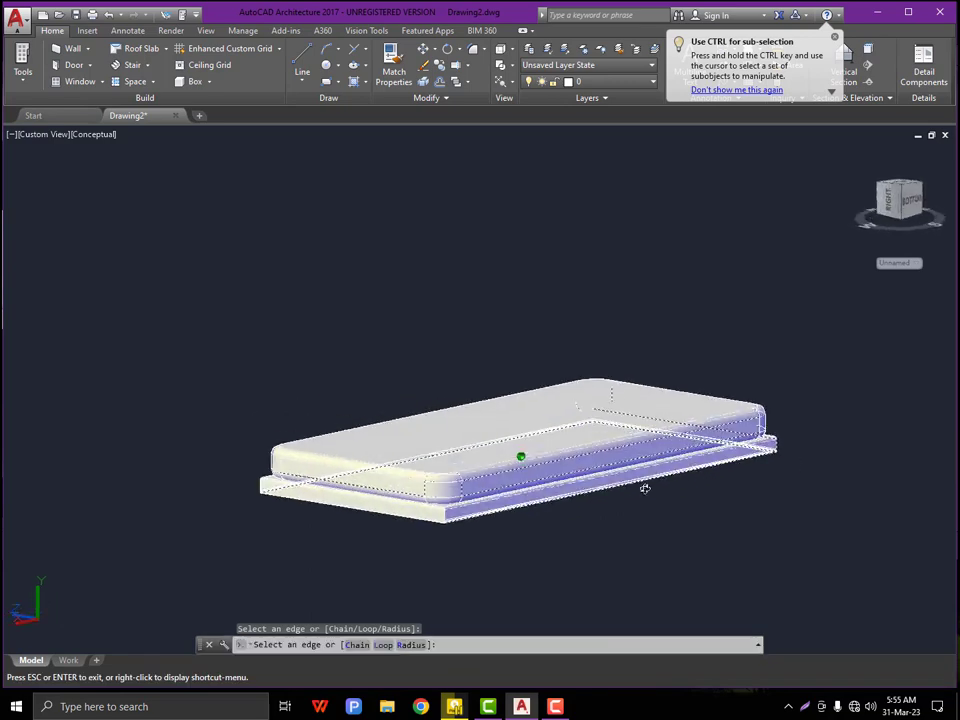
{"action": "scroll", "coordinate": [463, 514], "scroll_direction": "up", "scroll_amount": 5}
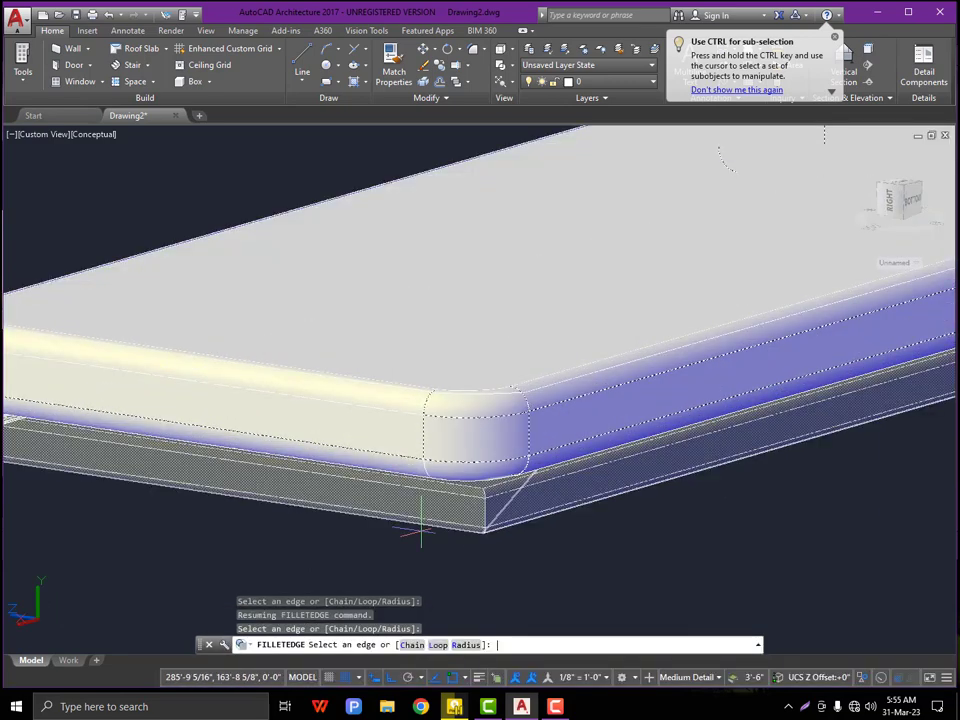
{"action": "left_click", "coordinate": [421, 530]}
{"action": "scroll", "coordinate": [283, 474], "scroll_direction": "down", "scroll_amount": 5}
{"action": "key", "text": "Return"}
- End the object isolation to bring the two end frames back around the slabs
{"action": "middle_click_drag", "start_coordinate": [378, 490], "coordinate": [159, 456], "text": "shift"}
{"action": "right_click", "coordinate": [354, 281]}
{"action": "mouse_move", "coordinate": [403, 323]}
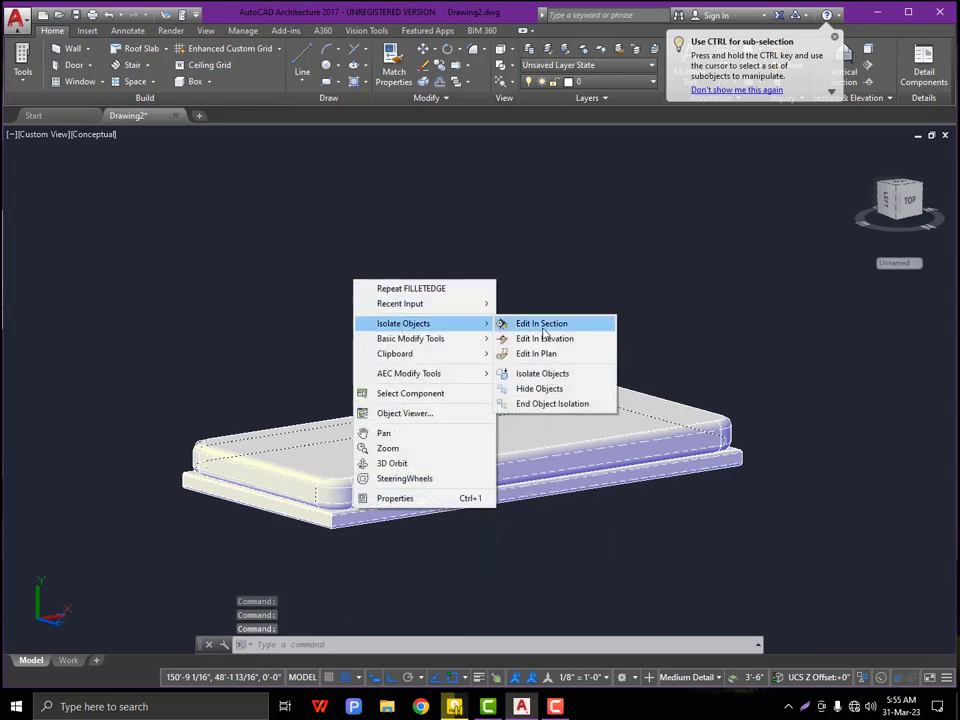
{"action": "left_click", "coordinate": [540, 404]}
{"action": "scroll", "coordinate": [378, 491], "scroll_direction": "up", "scroll_amount": 5}
{"action": "middle_click_drag", "start_coordinate": [378, 491], "coordinate": [178, 521], "text": "shift"}
{"action": "scroll", "coordinate": [433, 494], "scroll_direction": "down", "scroll_amount": 5}
{"action": "middle_click_drag", "start_coordinate": [433, 494], "coordinate": [560, 494], "text": "shift"}
{"action": "scroll", "coordinate": [404, 491], "scroll_direction": "up", "scroll_amount": 2}
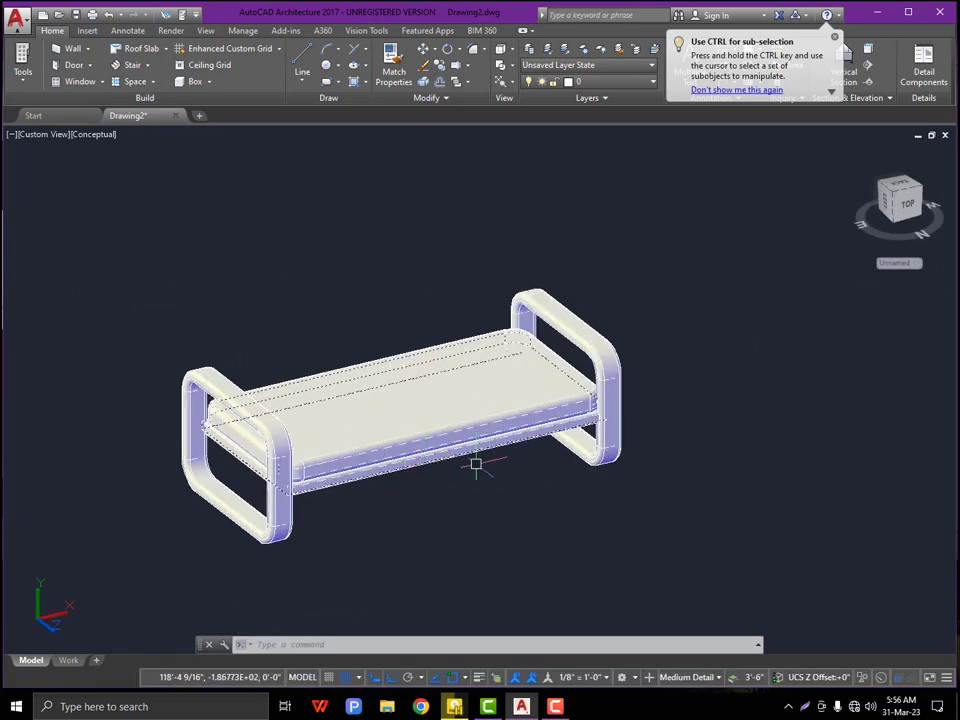
- Set the Top view with the 2D Wireframe visual style, and change the view to Right
{"action": "left_click", "coordinate": [42, 135]}
{"action": "left_click", "coordinate": [64, 165]}
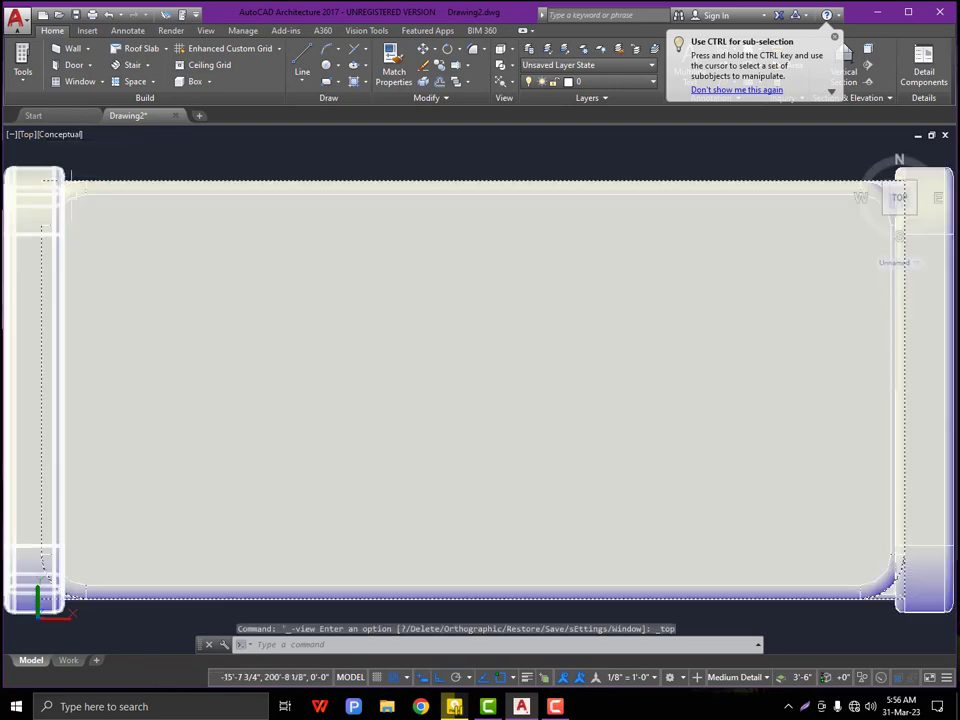
{"action": "left_click", "coordinate": [74, 136]}
{"action": "left_click", "coordinate": [105, 167]}
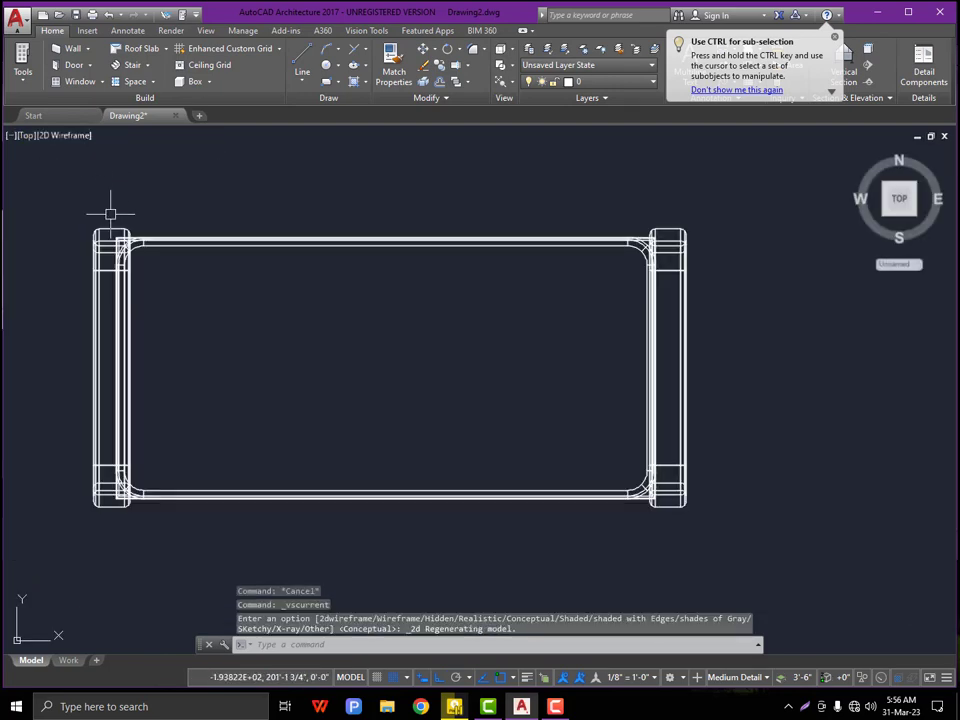
{"action": "left_click", "coordinate": [27, 135]}
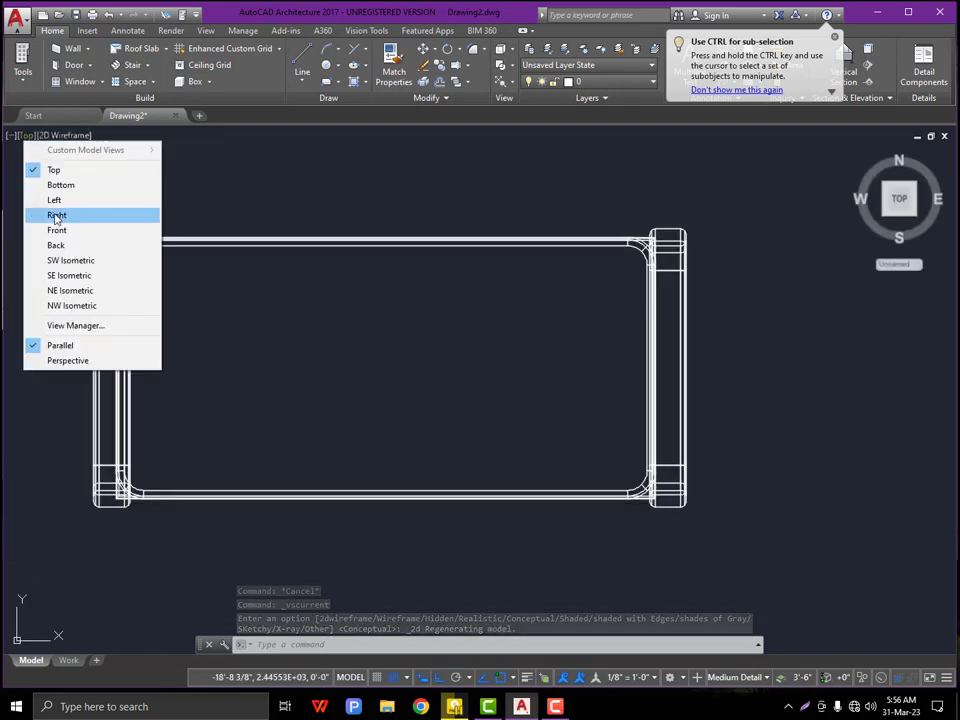
{"action": "left_click", "coordinate": [58, 214]}
{"action": "scroll", "coordinate": [139, 285], "scroll_direction": "up", "scroll_amount": 2}
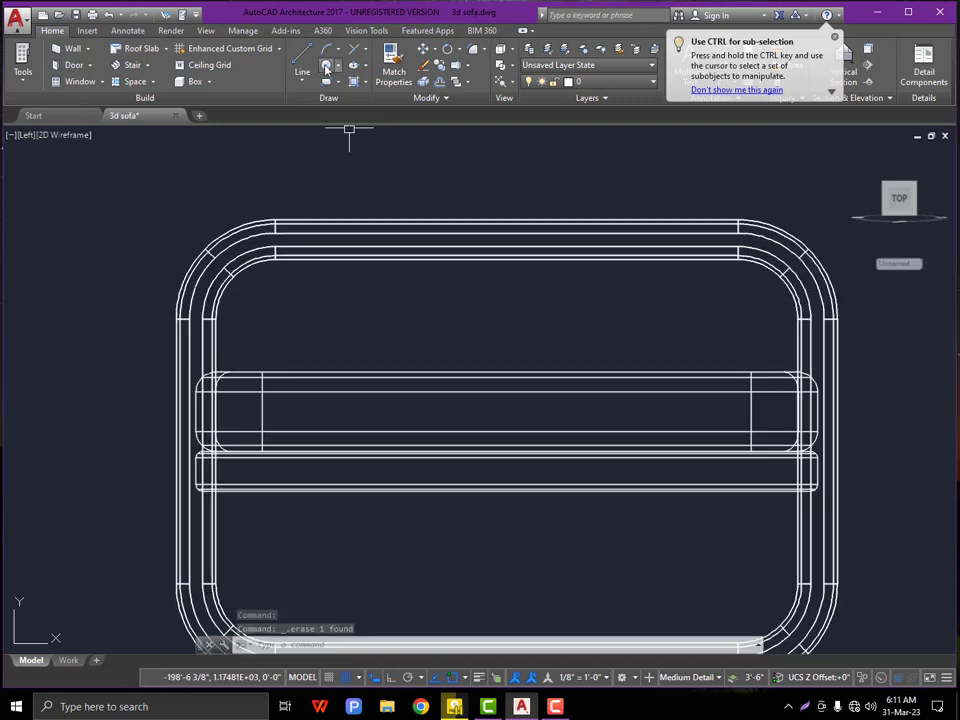
- Draw a circle of radius 5 inside the end frame's opening, just above one end of the upper slab
{"action": "left_click", "coordinate": [326, 48]}
{"action": "scroll", "coordinate": [272, 360], "scroll_direction": "down", "scroll_amount": 2}
{"action": "scroll", "coordinate": [255, 360], "scroll_direction": "down", "scroll_amount": 2}
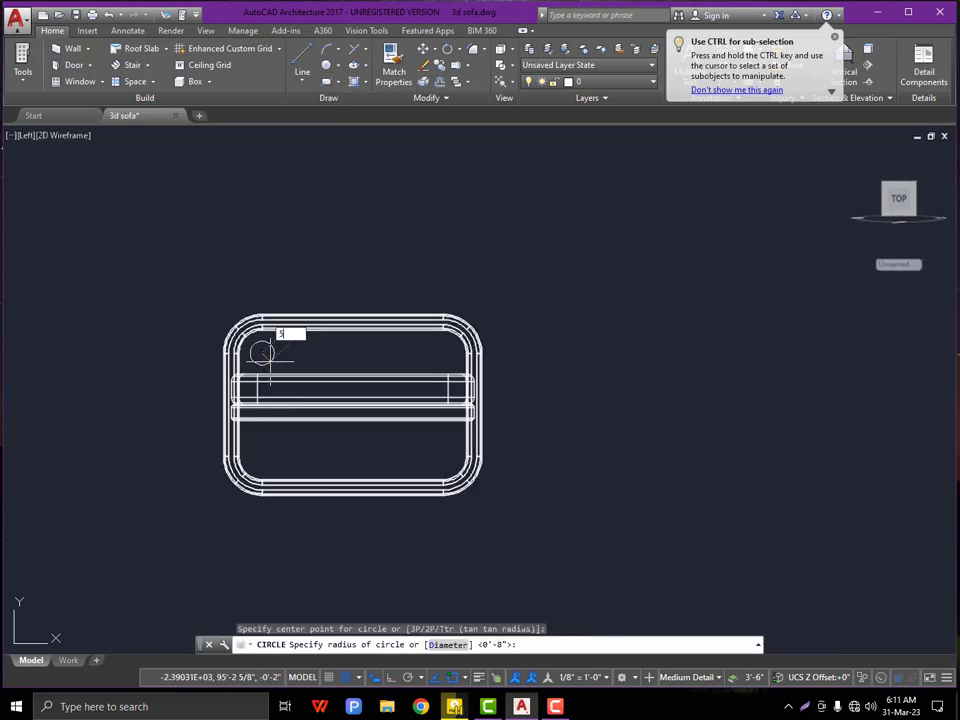
{"action": "key", "text": "Return"}
{"action": "scroll", "coordinate": [265, 350], "scroll_direction": "up", "scroll_amount": 2}
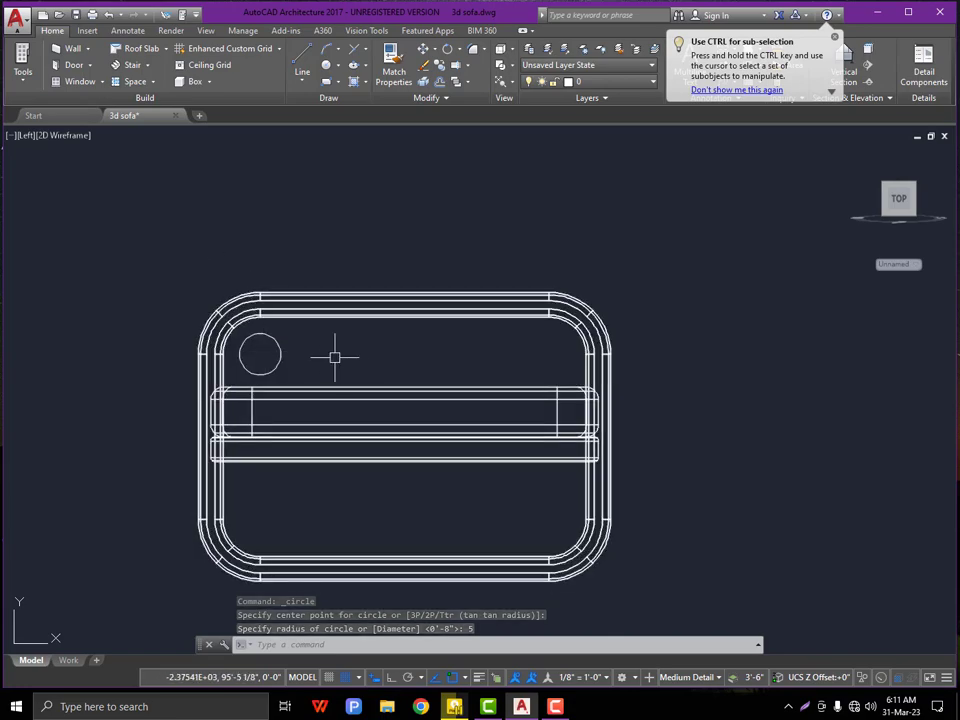
- Extrude the circle 200 along the length of the slabs and shade the model in the Conceptual visual style
{"action": "middle_click_drag", "start_coordinate": [318, 377], "coordinate": [450, 364], "text": "shift"}
{"action": "scroll", "coordinate": [240, 369], "scroll_direction": "down", "scroll_amount": 2}
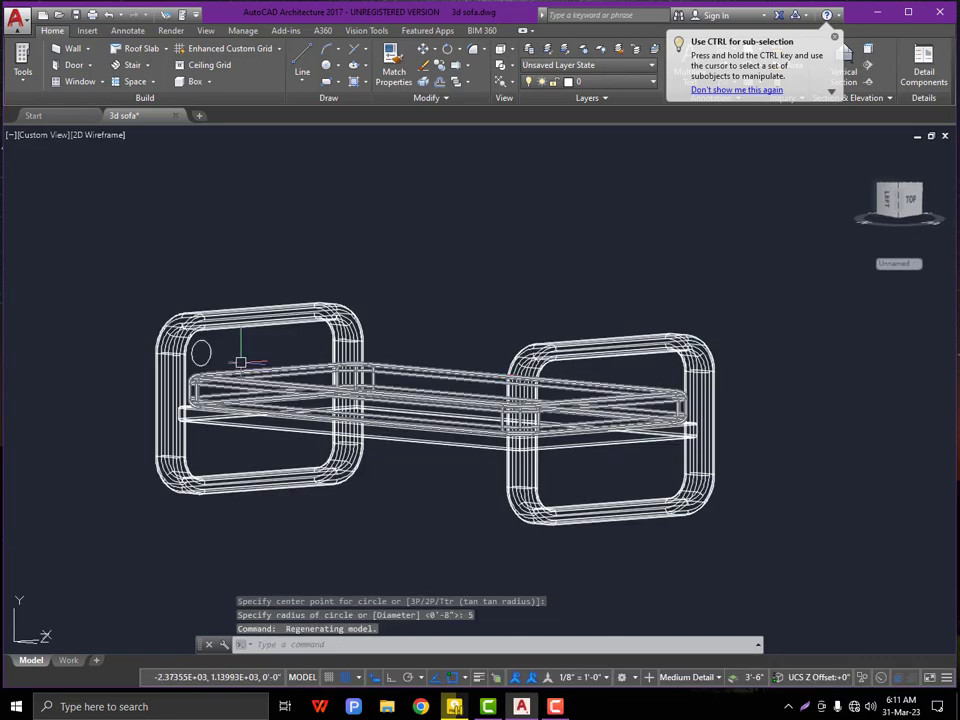
{"action": "type", "text": "e"}
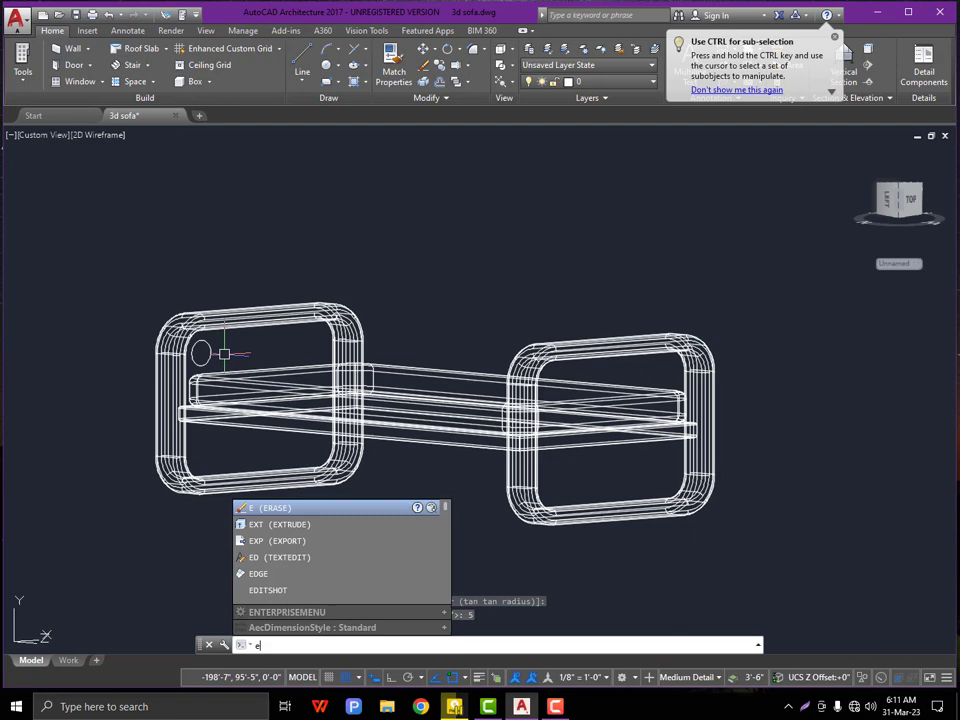
{"action": "left_click", "coordinate": [354, 525]}
{"action": "key", "text": "Return"}
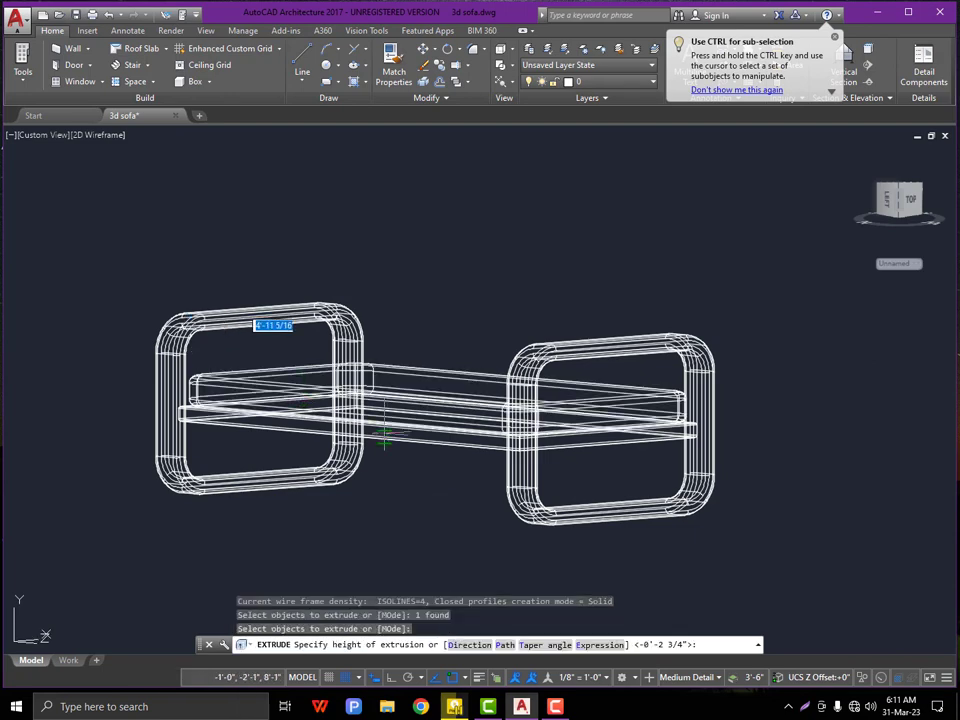
{"action": "key", "text": "Return"}
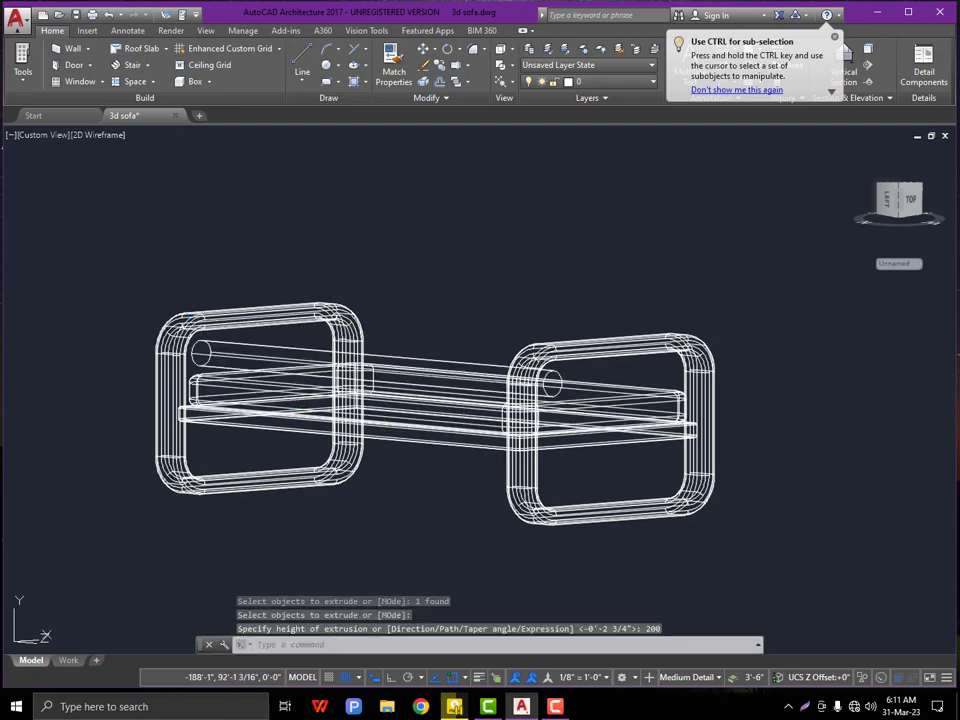
{"action": "left_click", "coordinate": [100, 137]}
{"action": "left_click", "coordinate": [155, 185]}
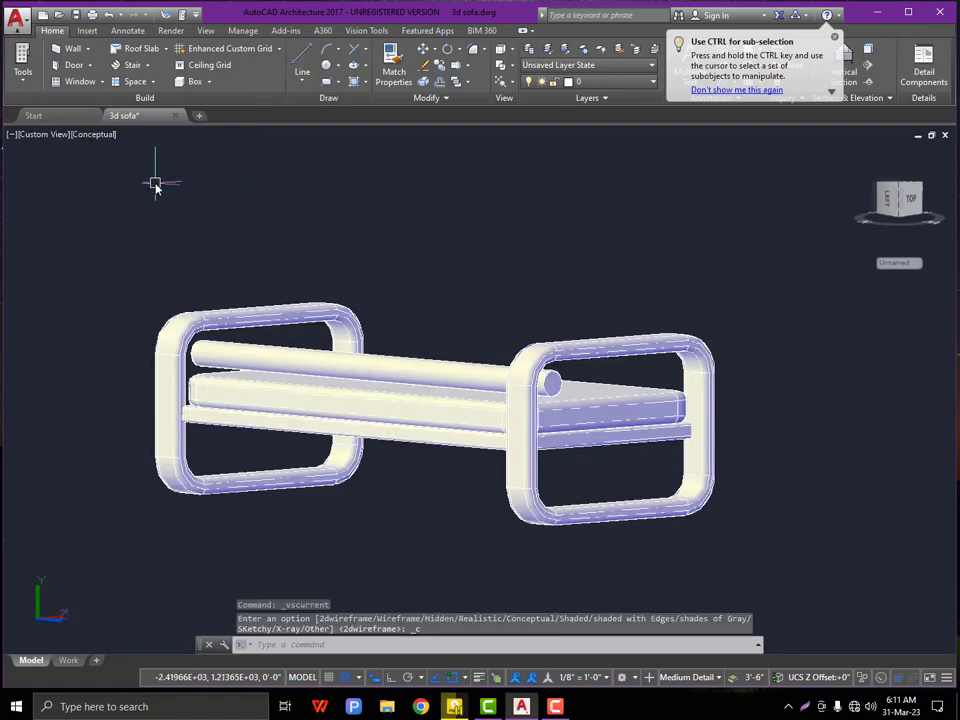
- Press-pull the cylindrical bar's end face slightly inward from the end frame's opening
{"action": "middle_click_drag", "start_coordinate": [372, 325], "coordinate": [169, 489], "text": "shift"}
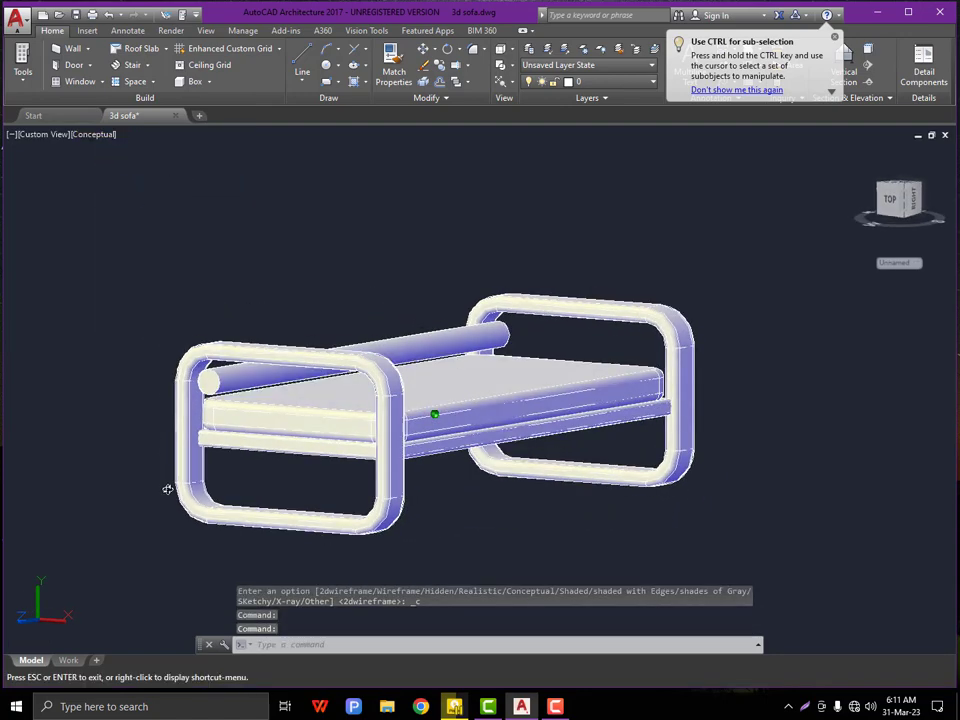
{"action": "scroll", "coordinate": [40, 452], "scroll_direction": "up", "scroll_amount": 3}
{"action": "scroll", "coordinate": [215, 393], "scroll_direction": "up", "scroll_amount": 3}
{"action": "middle_click_drag", "start_coordinate": [186, 402], "coordinate": [155, 440], "text": "shift"}
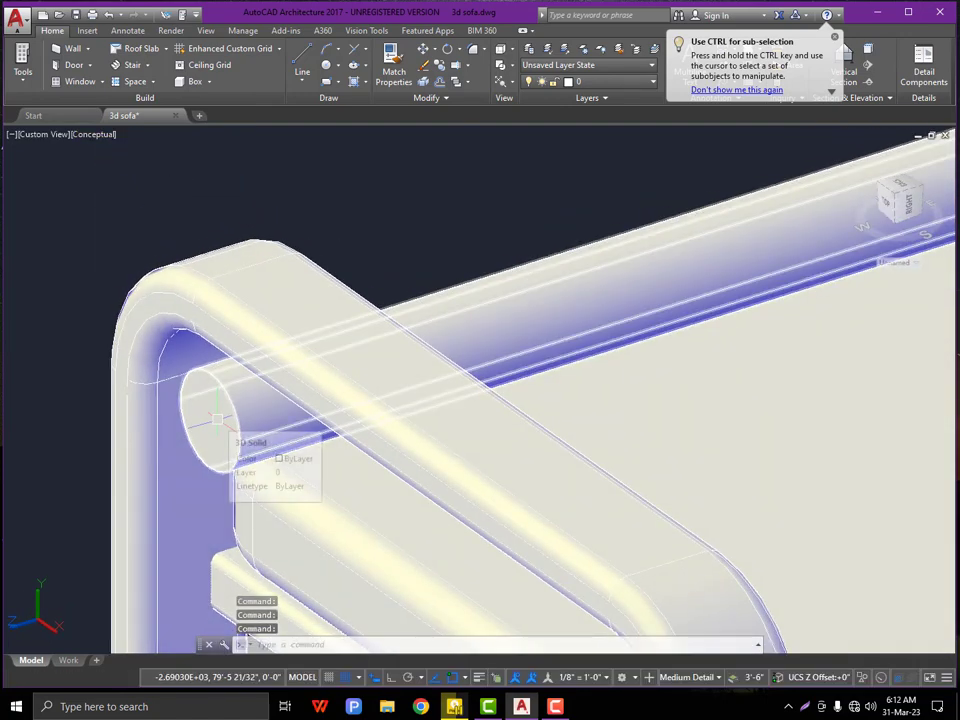
{"action": "type", "text": "p"}
{"action": "left_click", "coordinate": [267, 544]}
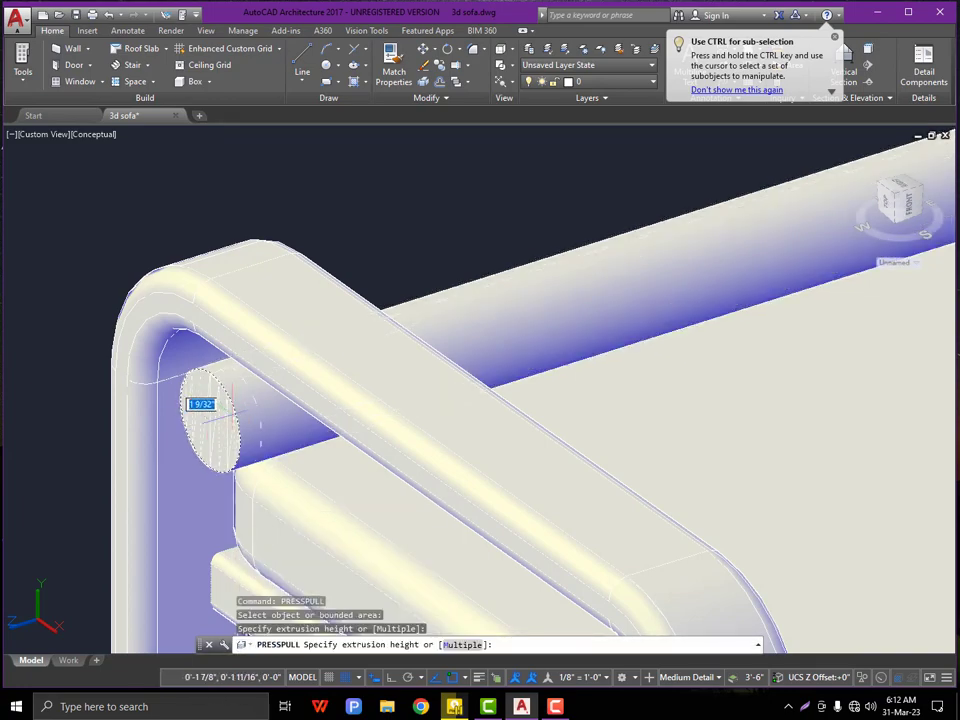
{"action": "left_click", "coordinate": [250, 402]}
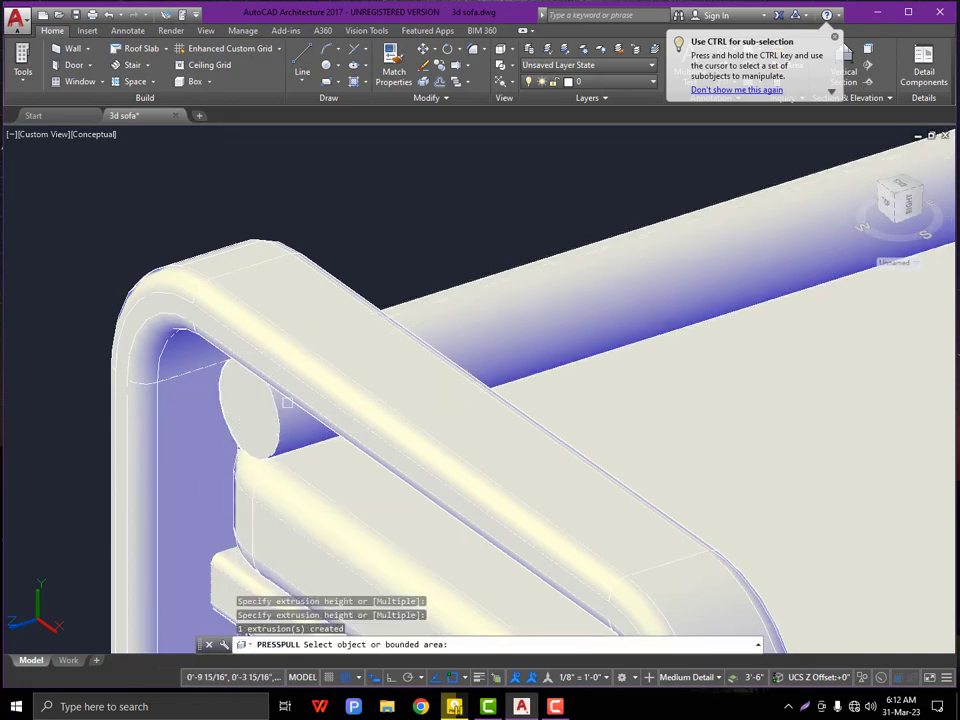
- Press-pull the same bar end once more by a small amount and finish the Presspull command
{"action": "middle_click_drag", "start_coordinate": [287, 402], "coordinate": [306, 375], "text": "shift"}
{"action": "scroll", "coordinate": [252, 430], "scroll_direction": "up", "scroll_amount": 4}
{"action": "left_click", "coordinate": [248, 432]}
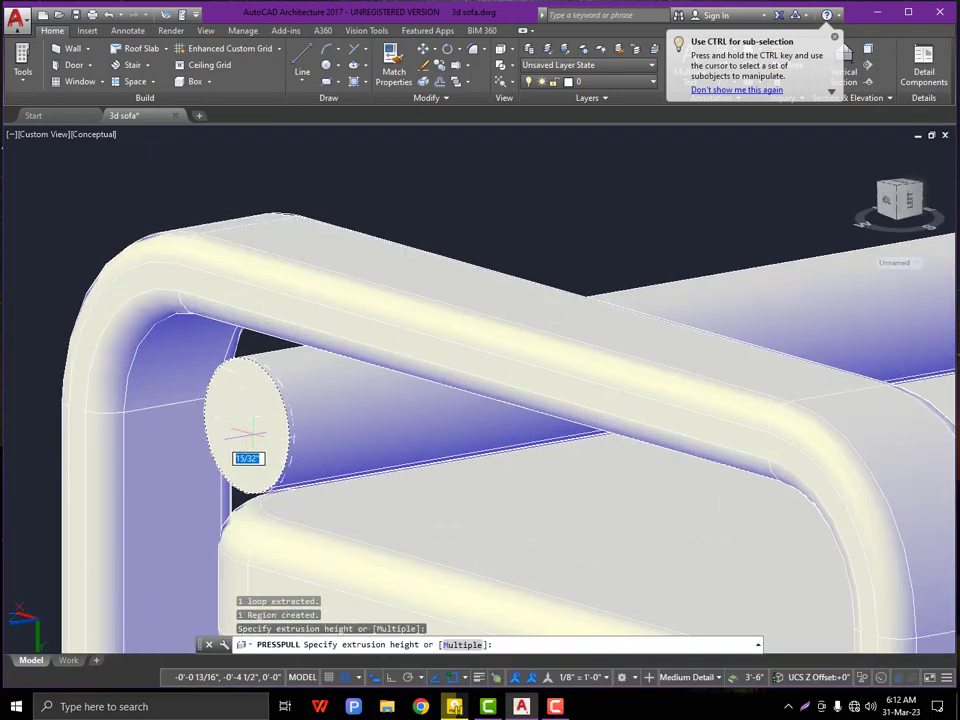
{"action": "left_click", "coordinate": [257, 434]}
{"action": "scroll", "coordinate": [254, 432], "scroll_direction": "down", "scroll_amount": 4}
{"action": "middle_click_drag", "start_coordinate": [254, 430], "coordinate": [269, 406], "text": "shift"}
{"action": "scroll", "coordinate": [269, 406], "scroll_direction": "down", "scroll_amount": 2}
{"action": "scroll", "coordinate": [748, 405], "scroll_direction": "up", "scroll_amount": 6}
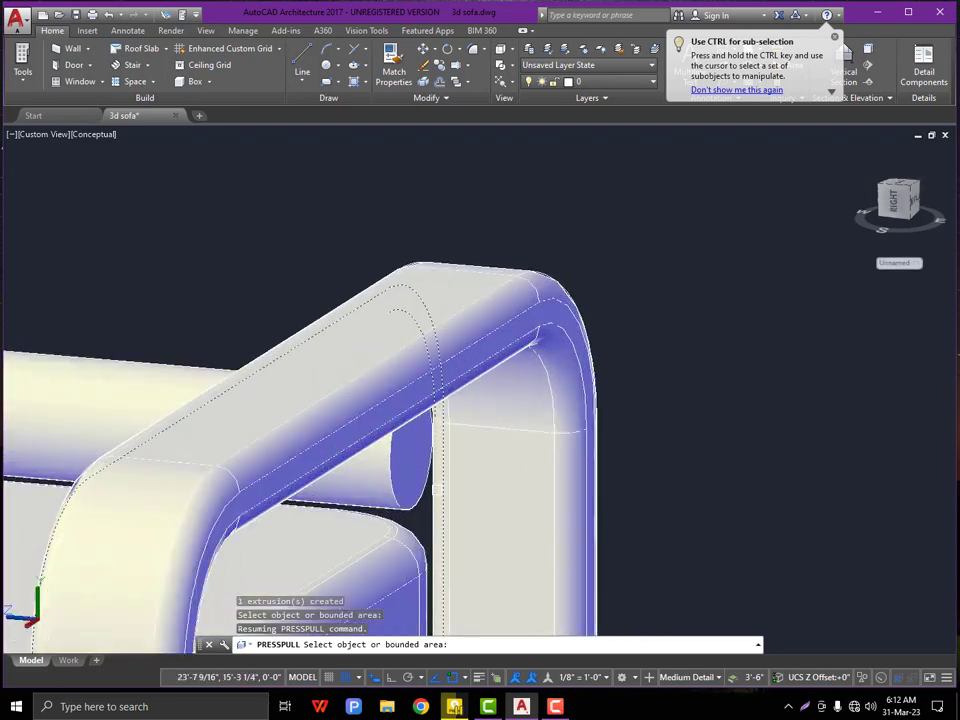
{"action": "scroll", "coordinate": [528, 393], "scroll_direction": "down", "scroll_amount": 8}
{"action": "key", "text": "Escape"}
- Move the cylindrical bar slightly down so that it sits closer to the upper slab
{"action": "scroll", "coordinate": [131, 362], "scroll_direction": "up", "scroll_amount": 2}
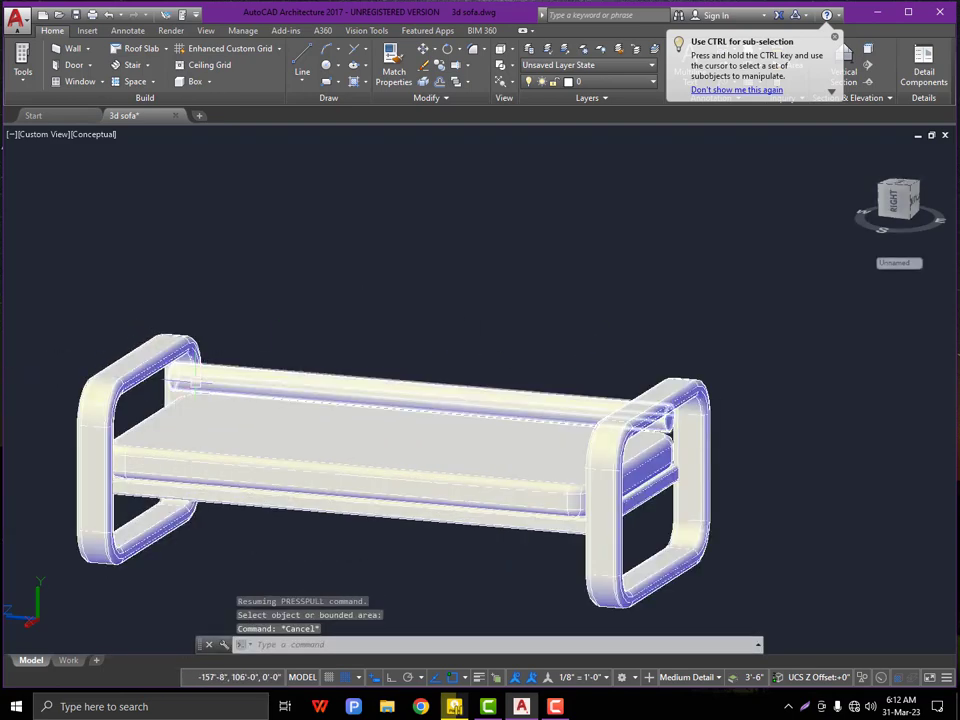
{"action": "scroll", "coordinate": [256, 405], "scroll_direction": "up", "scroll_amount": 2}
{"action": "middle_click_drag", "start_coordinate": [288, 403], "coordinate": [356, 403], "text": "shift"}
{"action": "type", "text": "m"}
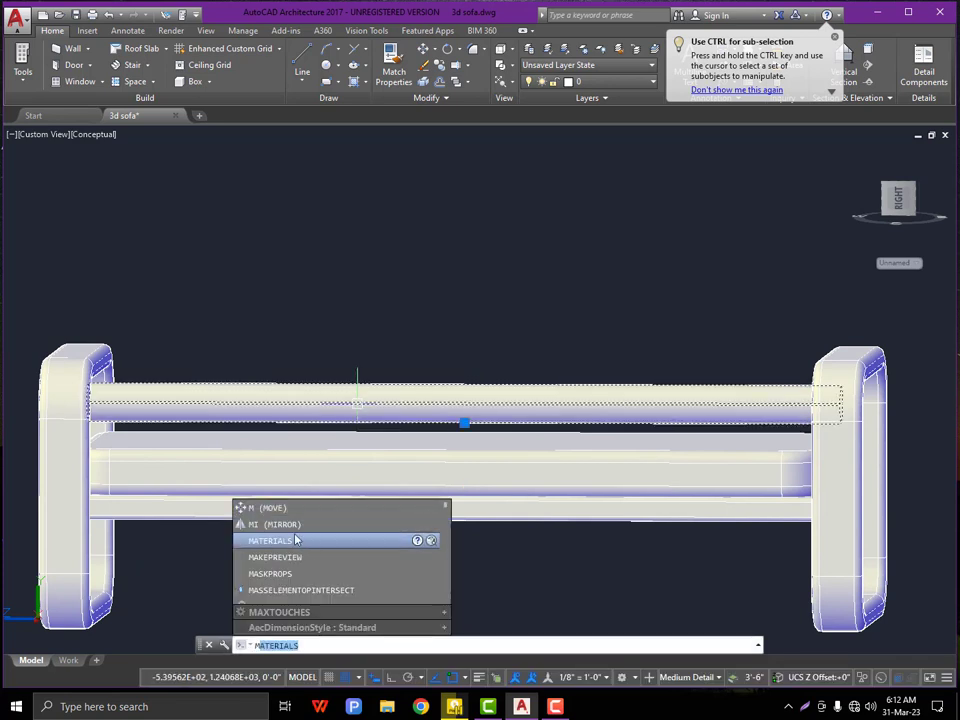
{"action": "key", "text": "Return"}
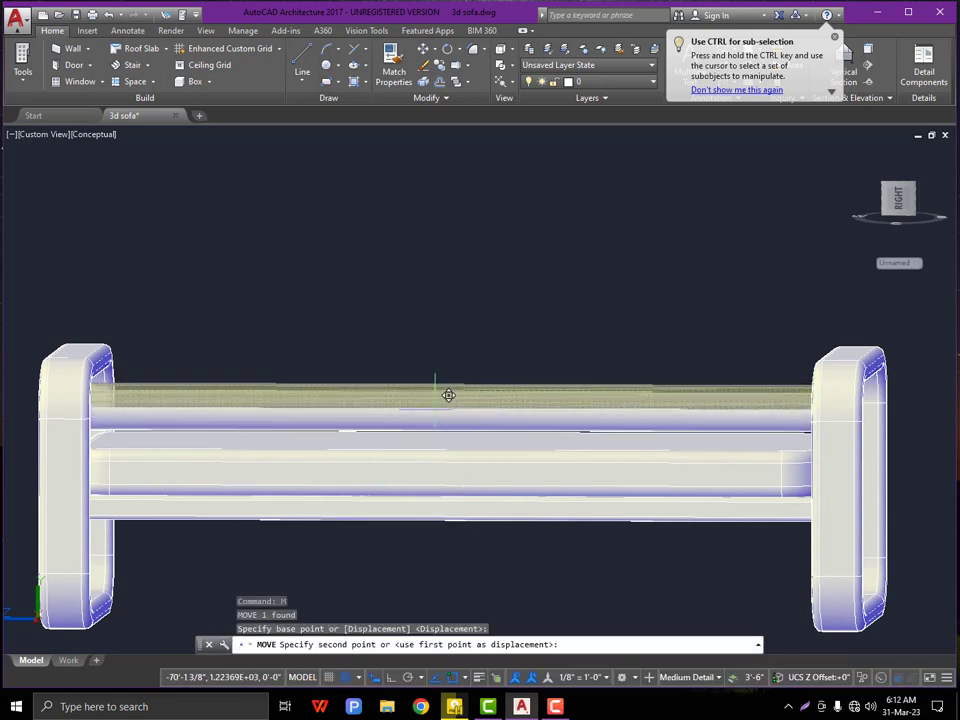
{"action": "left_click", "coordinate": [448, 394]}
{"action": "left_click", "coordinate": [419, 405]}
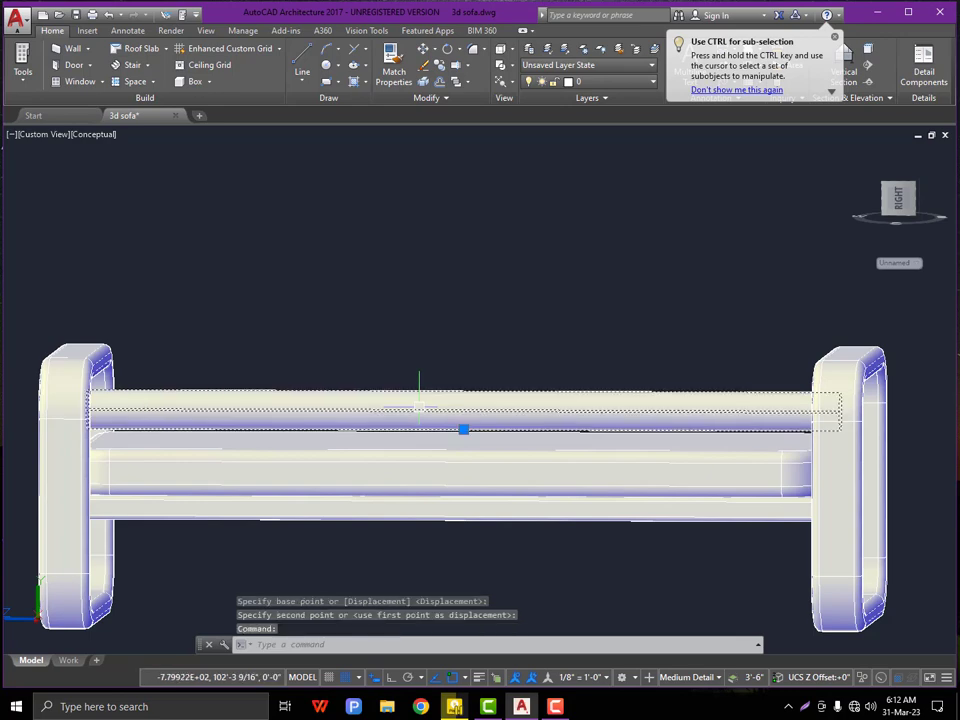
- Copy the cylindrical bar straight up to form a second bar just above the first
{"action": "type", "text": "co"}
{"action": "key", "text": "Return"}
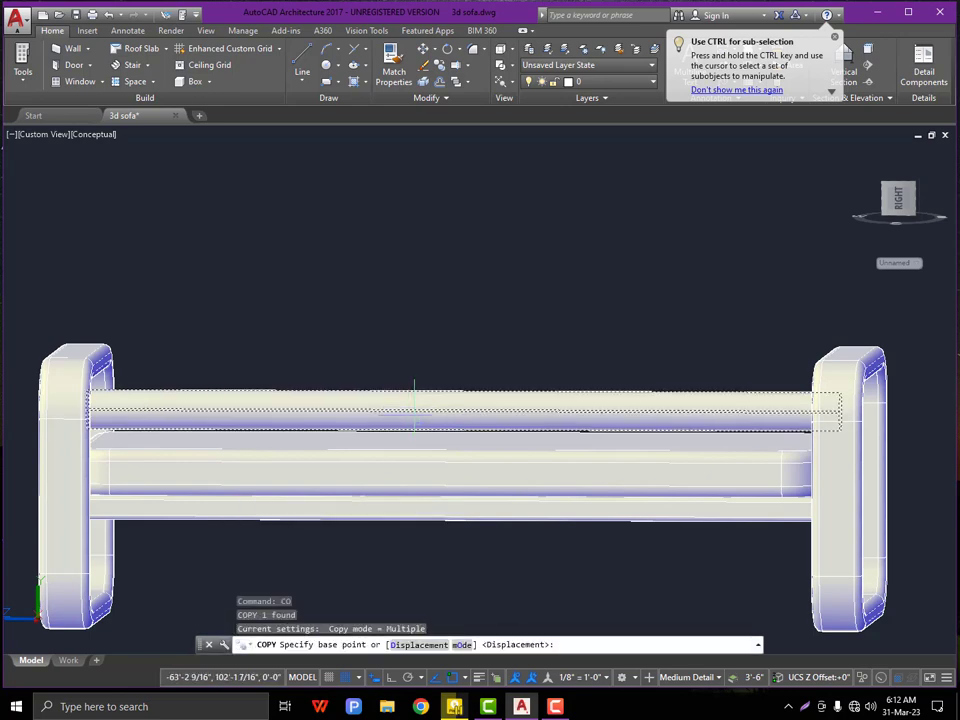
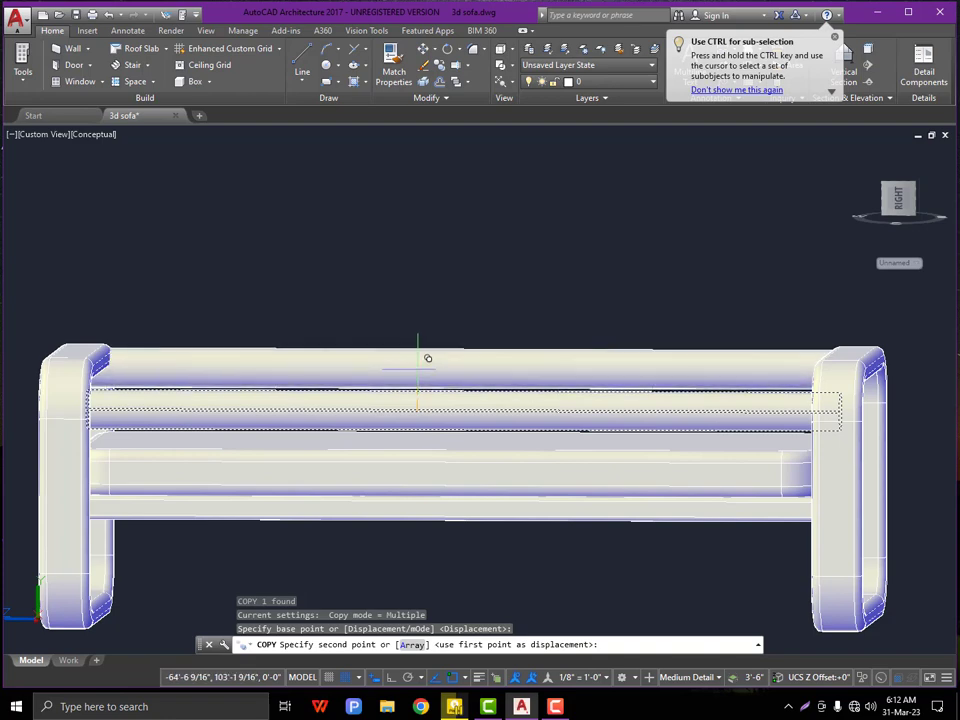
{"action": "left_click", "coordinate": [423, 352]}
{"action": "key", "text": "Escape"}
{"action": "middle_click_drag", "start_coordinate": [441, 394], "coordinate": [300, 330], "text": "shift"}
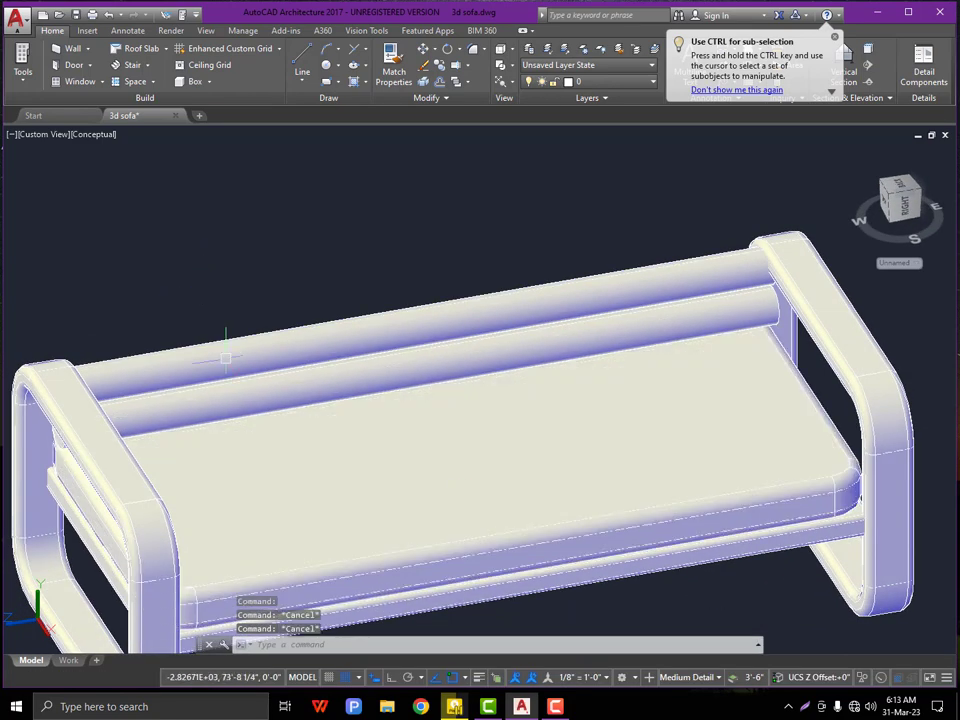
- Press-pull the upper bar's end face slightly inward at the first end frame
{"action": "middle_click_drag", "start_coordinate": [226, 357], "coordinate": [260, 290], "text": "shift"}
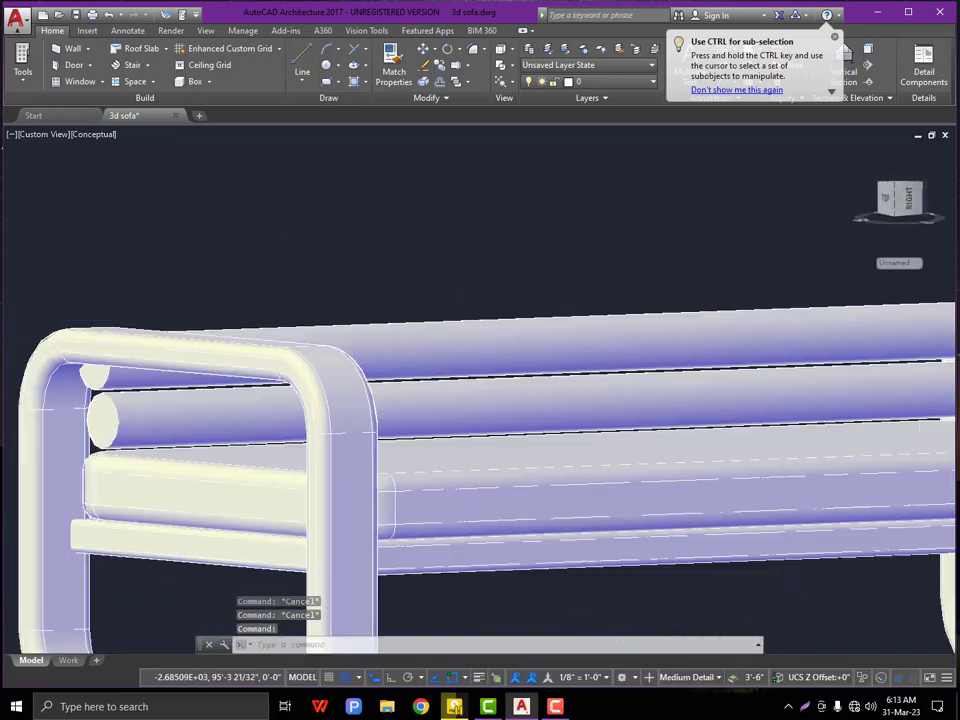
{"action": "scroll", "coordinate": [189, 293], "scroll_direction": "up", "scroll_amount": 2}
{"action": "type", "text": "p"}
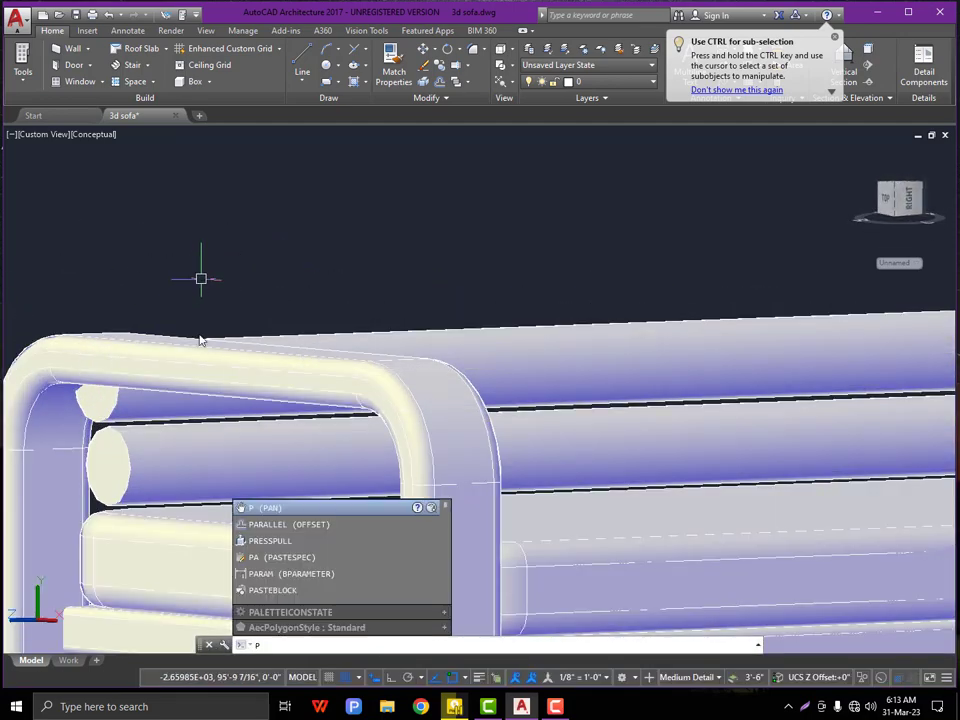
{"action": "left_click", "coordinate": [266, 541]}
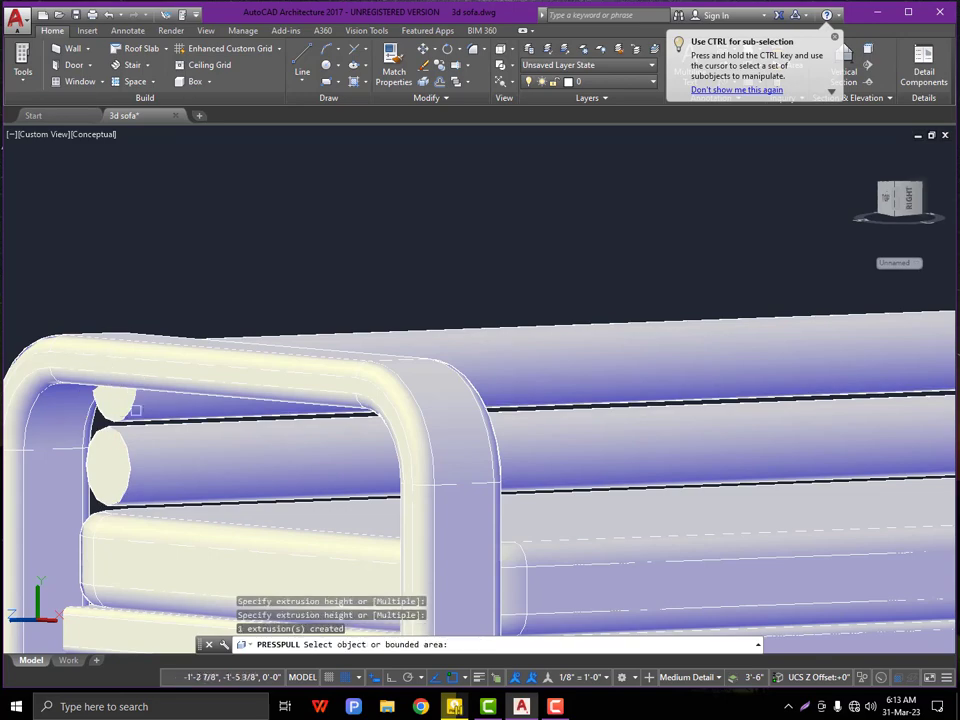
- Press-pull the upper bar's opposite end face at the other end frame
{"action": "middle_click_drag", "start_coordinate": [136, 410], "coordinate": [81, 394], "text": "shift"}
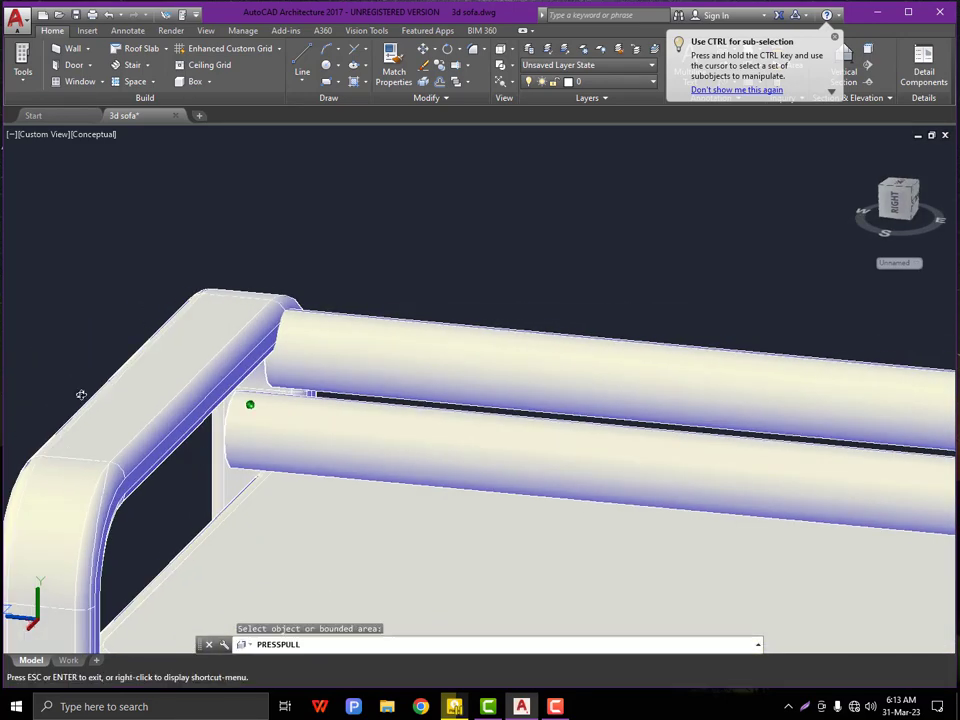
{"action": "scroll", "coordinate": [84, 386], "scroll_direction": "down", "scroll_amount": 6}
{"action": "scroll", "coordinate": [537, 405], "scroll_direction": "up", "scroll_amount": 2}
{"action": "middle_click_drag", "start_coordinate": [430, 390], "coordinate": [453, 441], "text": "shift"}
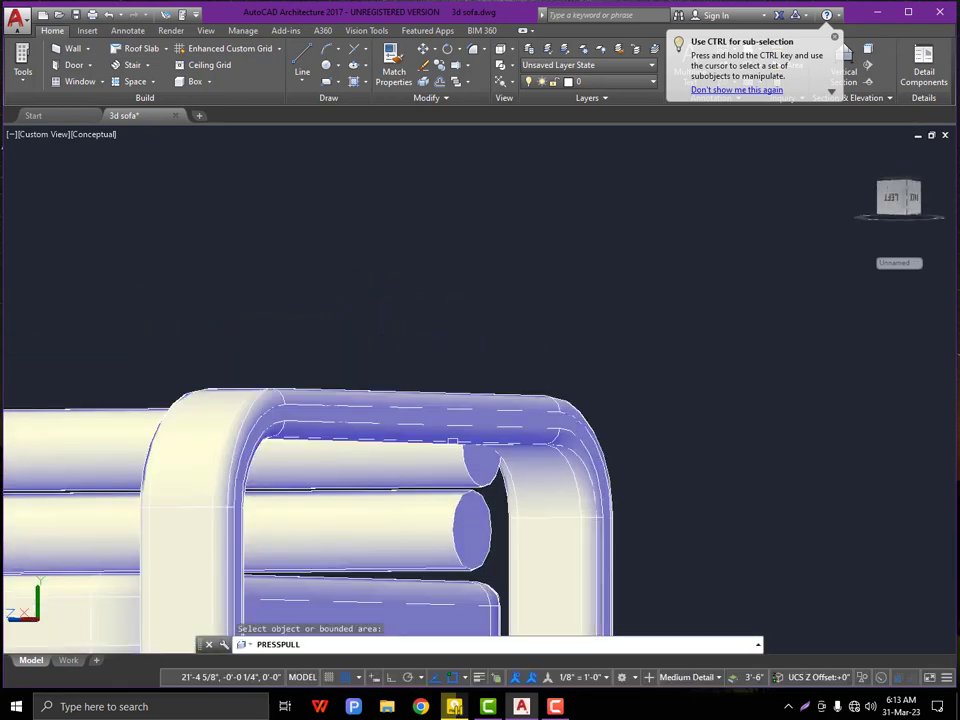
{"action": "left_click", "coordinate": [467, 452]}
{"action": "middle_click_drag", "start_coordinate": [377, 448], "coordinate": [608, 385], "text": "shift"}
{"action": "left_click", "coordinate": [456, 422]}
{"action": "scroll", "coordinate": [458, 415], "scroll_direction": "down", "scroll_amount": 8}
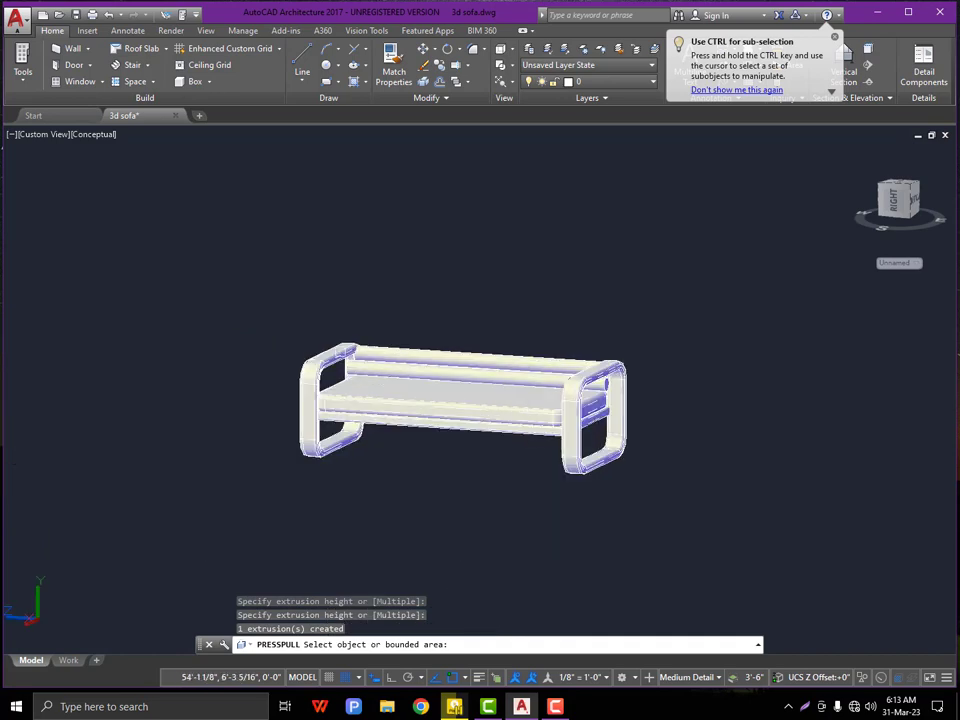
- Leave the Presspull command and shade the model in the Realistic visual style
{"action": "scroll", "coordinate": [326, 352], "scroll_direction": "up", "scroll_amount": 6}
{"action": "middle_click_drag", "start_coordinate": [352, 410], "coordinate": [566, 444], "text": "shift"}
{"action": "scroll", "coordinate": [360, 410], "scroll_direction": "up", "scroll_amount": 10}
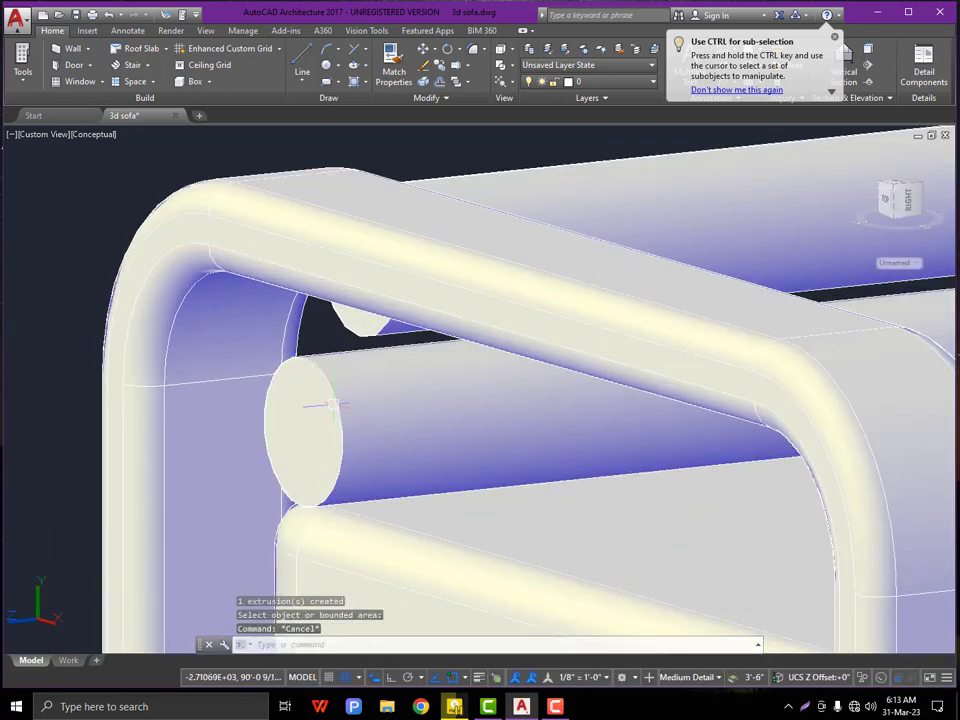
{"action": "left_click", "coordinate": [96, 136]}
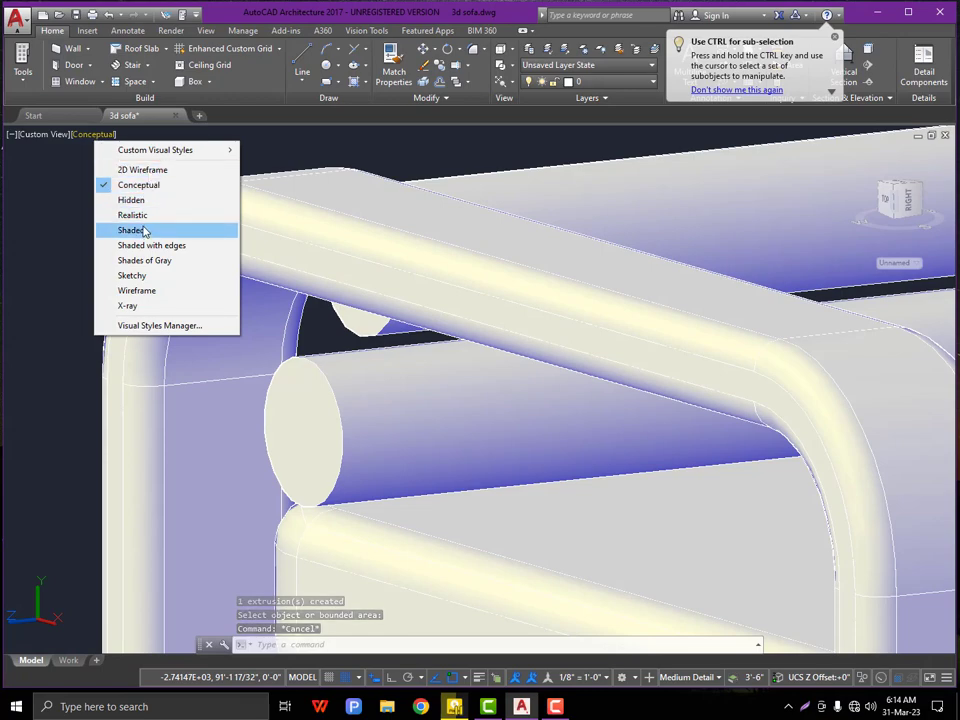
{"action": "left_click", "coordinate": [132, 215]}
- Try to move the upper bar slightly down towards the lower bar
{"action": "scroll", "coordinate": [259, 274], "scroll_direction": "down", "scroll_amount": 10}
{"action": "middle_click_drag", "start_coordinate": [259, 290], "coordinate": [358, 240], "text": "shift"}
{"action": "scroll", "coordinate": [364, 242], "scroll_direction": "up", "scroll_amount": 6}
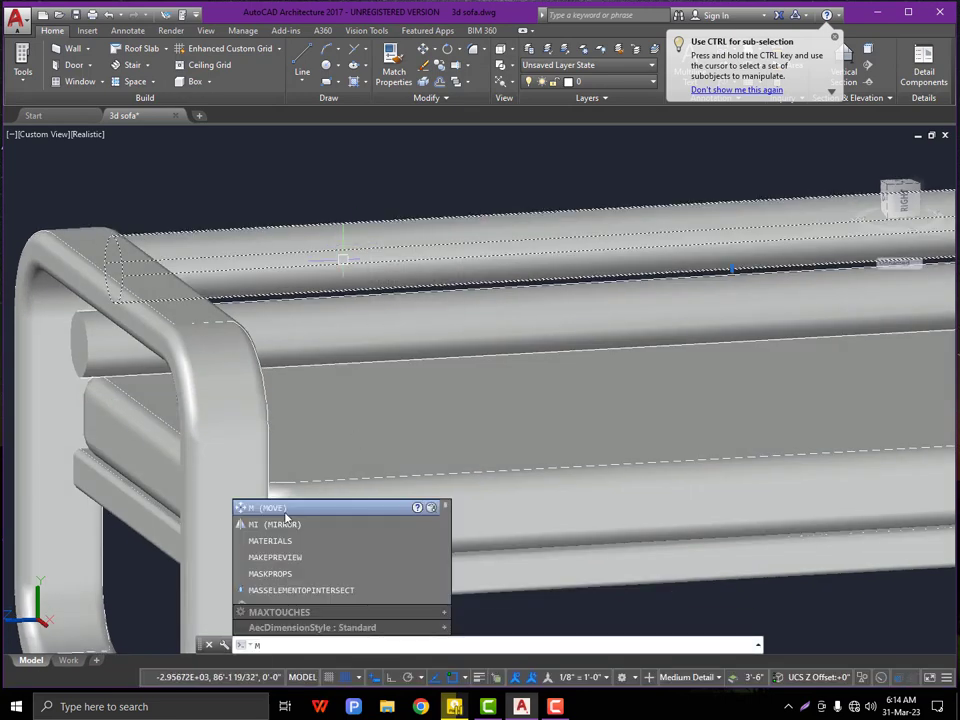
{"action": "key", "text": "Return"}
{"action": "left_click", "coordinate": [545, 253]}
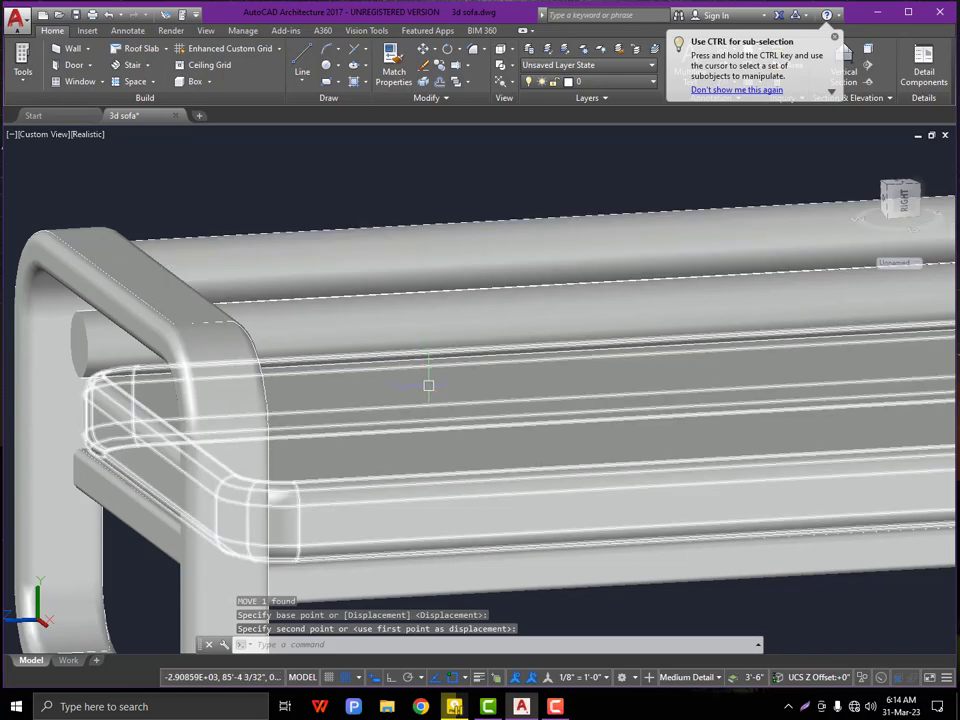
- Examine the position of both bars and their ends at the two end frames from several angles
{"action": "middle_click_drag", "start_coordinate": [429, 386], "coordinate": [335, 375], "text": "shift"}
{"action": "scroll", "coordinate": [335, 375], "scroll_direction": "down", "scroll_amount": 6}
{"action": "scroll", "coordinate": [762, 364], "scroll_direction": "up", "scroll_amount": 6}
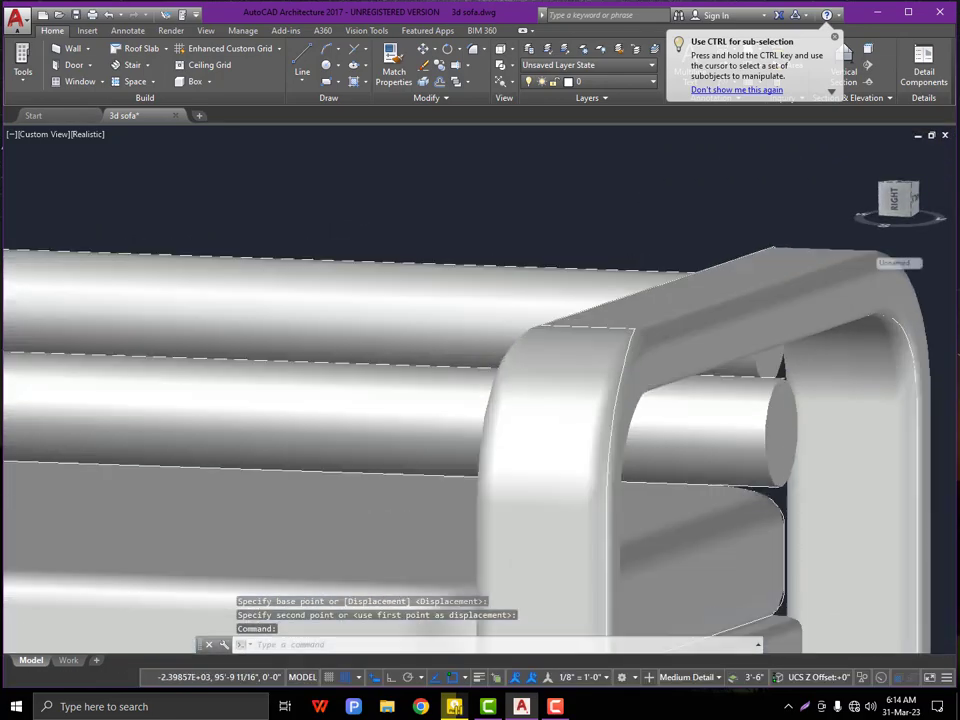
{"action": "middle_click_drag", "start_coordinate": [752, 390], "coordinate": [484, 373], "text": "shift"}
{"action": "scroll", "coordinate": [484, 373], "scroll_direction": "down", "scroll_amount": 6}
{"action": "scroll", "coordinate": [742, 369], "scroll_direction": "up", "scroll_amount": 6}
{"action": "middle_click_drag", "start_coordinate": [399, 390], "coordinate": [820, 392], "text": "shift"}
{"action": "scroll", "coordinate": [427, 394], "scroll_direction": "down", "scroll_amount": 8}
{"action": "middle_click_drag", "start_coordinate": [427, 394], "coordinate": [515, 426], "text": "shift"}
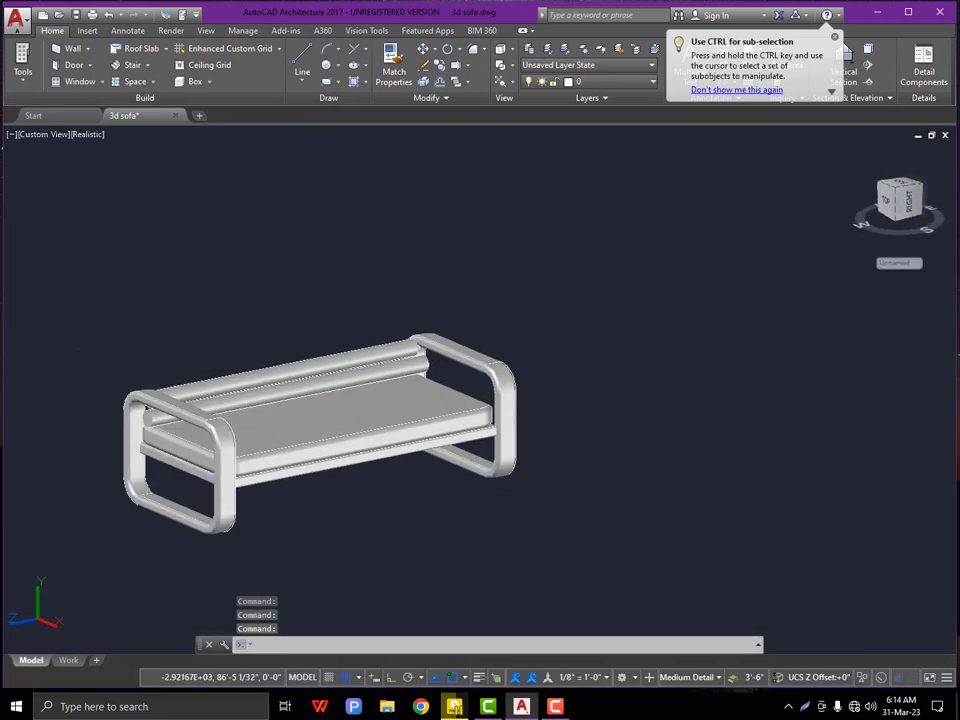
{"action": "scroll", "coordinate": [195, 420], "scroll_direction": "up", "scroll_amount": 2}
- Undo the upper bar's last move and the change to the Realistic visual style
{"action": "key", "text": "ctrl+z"}
{"action": "key", "text": "ctrl+z"}
{"action": "key", "text": "ctrl+z"}
{"action": "key", "text": "ctrl+z"}
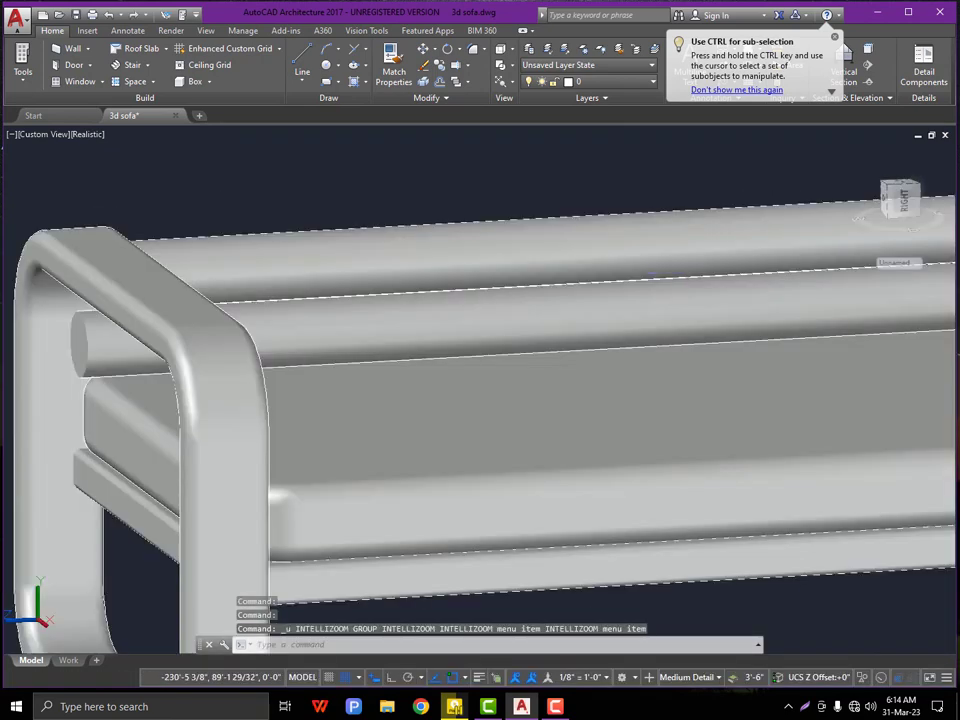
{"action": "scroll", "coordinate": [308, 270], "scroll_direction": "down", "scroll_amount": 2}
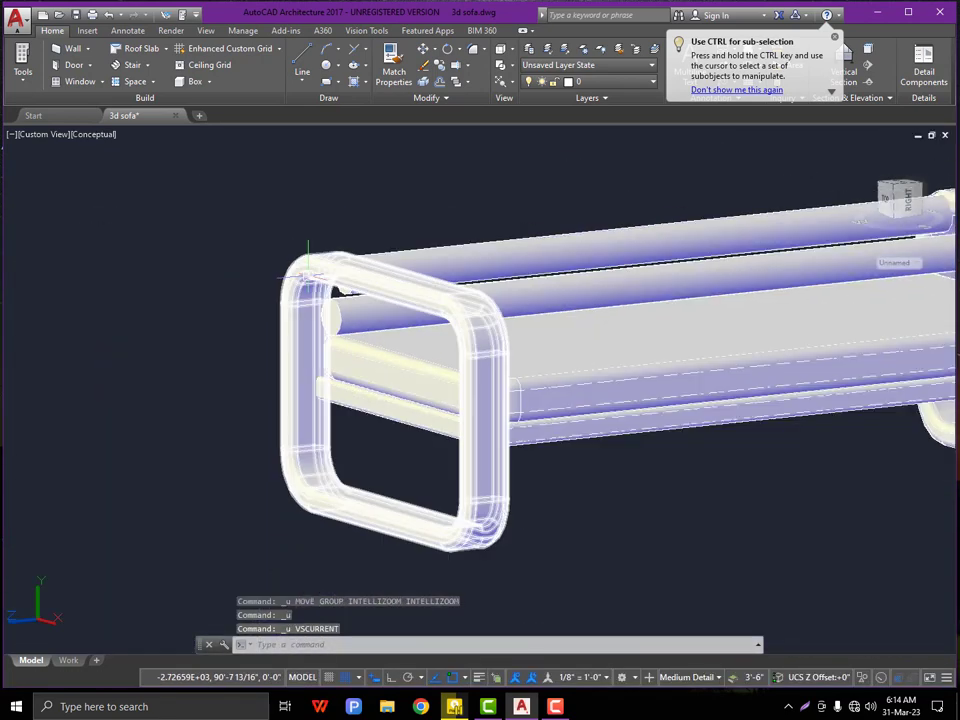
{"action": "scroll", "coordinate": [308, 270], "scroll_direction": "down", "scroll_amount": 3}
{"action": "scroll", "coordinate": [343, 214], "scroll_direction": "up", "scroll_amount": 7}
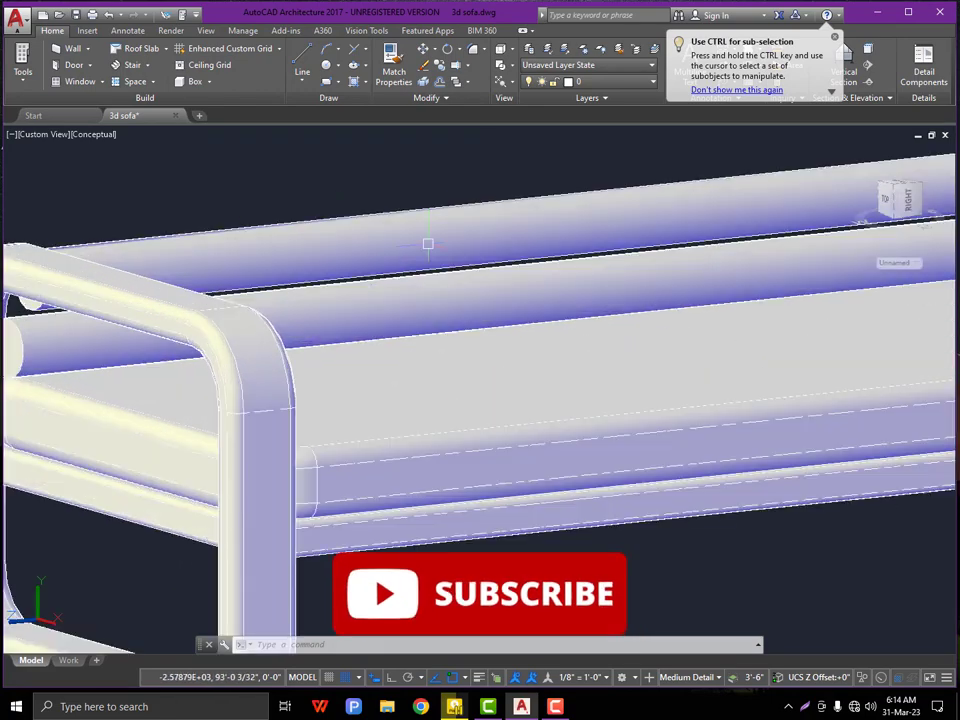
{"action": "middle_click_drag", "start_coordinate": [428, 244], "coordinate": [304, 268], "text": "shift"}
{"action": "scroll", "coordinate": [324, 257], "scroll_direction": "down", "scroll_amount": 5}
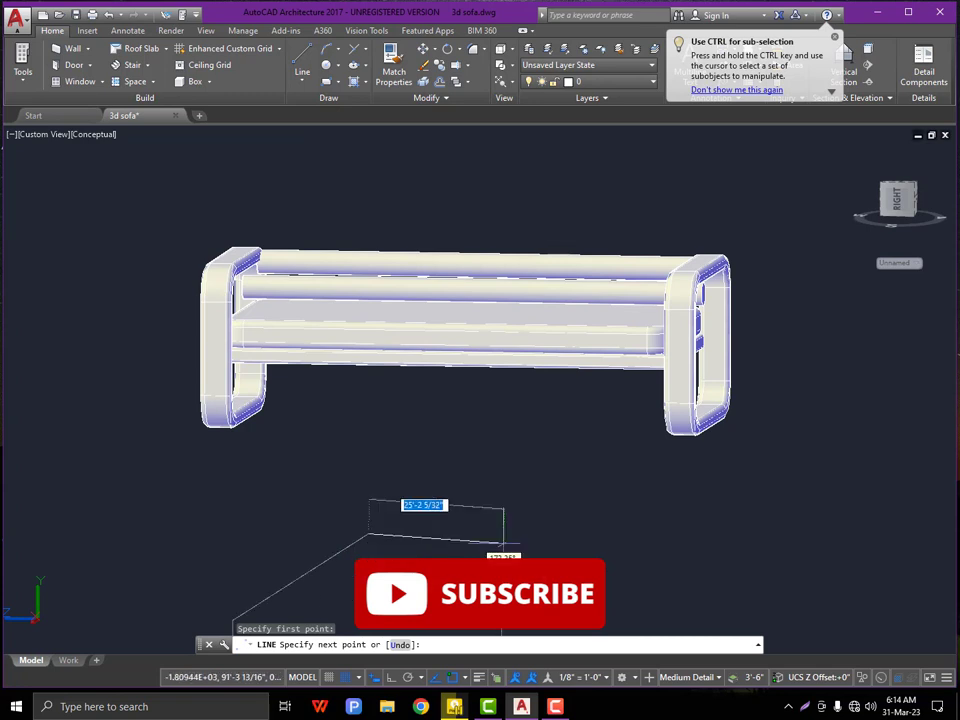
{"action": "key", "text": "Escape"}
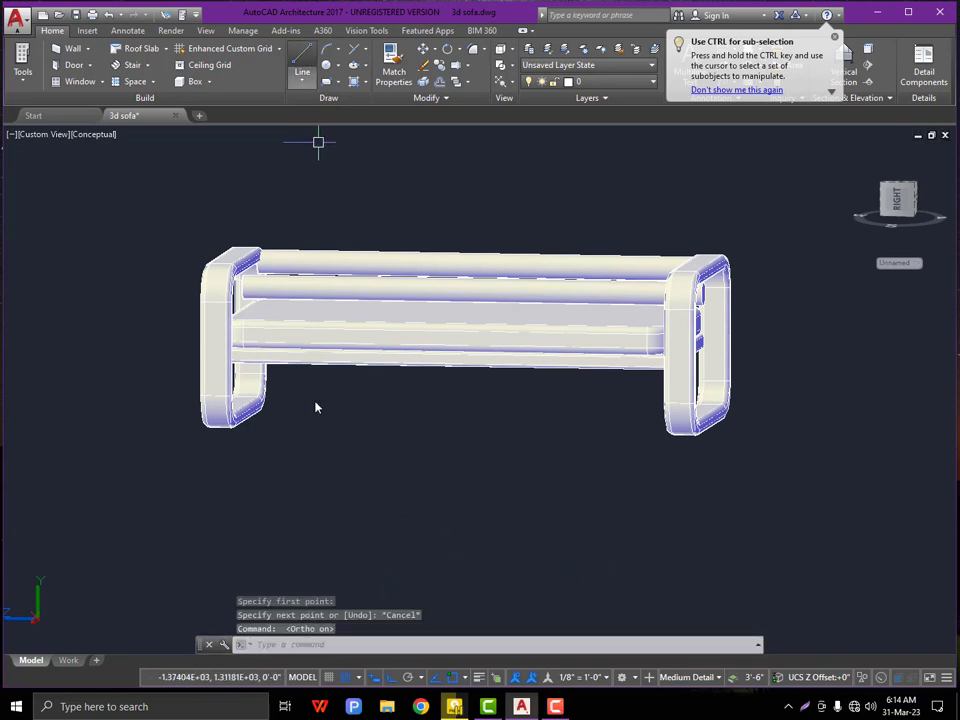
{"action": "key", "text": "space"}
{"action": "left_click", "coordinate": [312, 464]}
{"action": "key", "text": "Escape"}
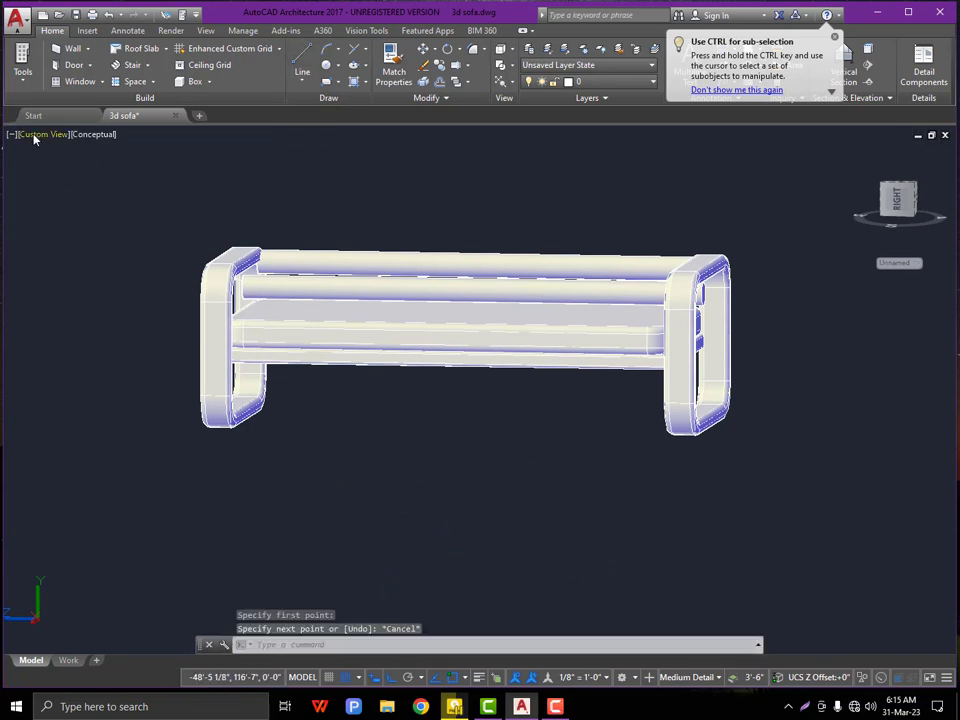
- Set the Top view with the 2D Wireframe visual style, and change the view to Left
{"action": "left_click", "coordinate": [33, 135]}
{"action": "left_click", "coordinate": [58, 168]}
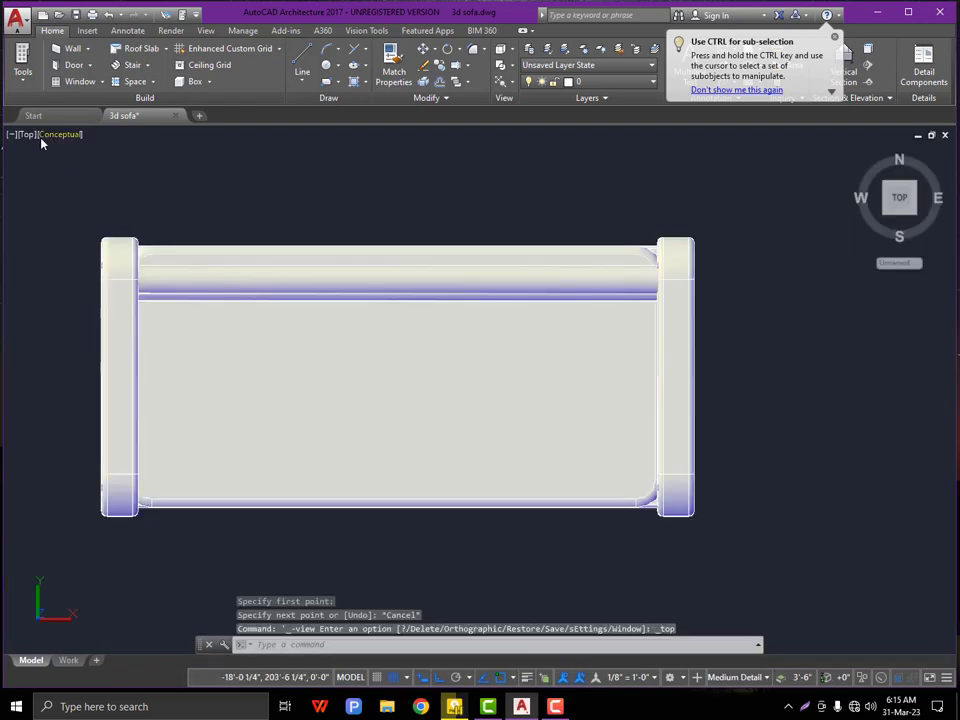
{"action": "left_click", "coordinate": [55, 134]}
{"action": "left_click", "coordinate": [118, 170]}
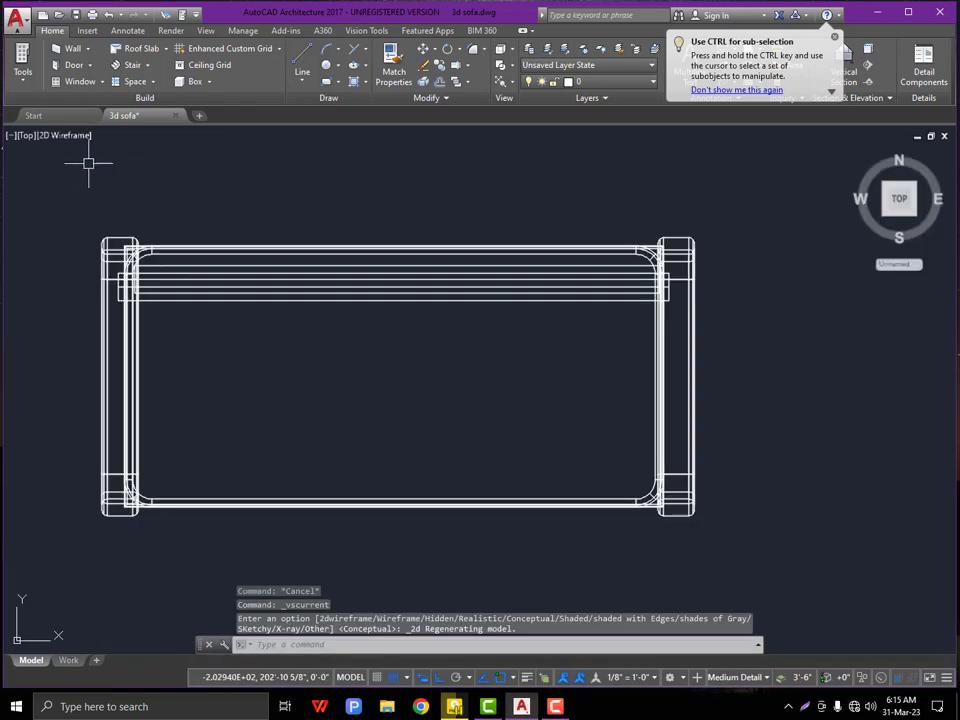
{"action": "left_click", "coordinate": [27, 137]}
{"action": "left_click", "coordinate": [55, 199]}
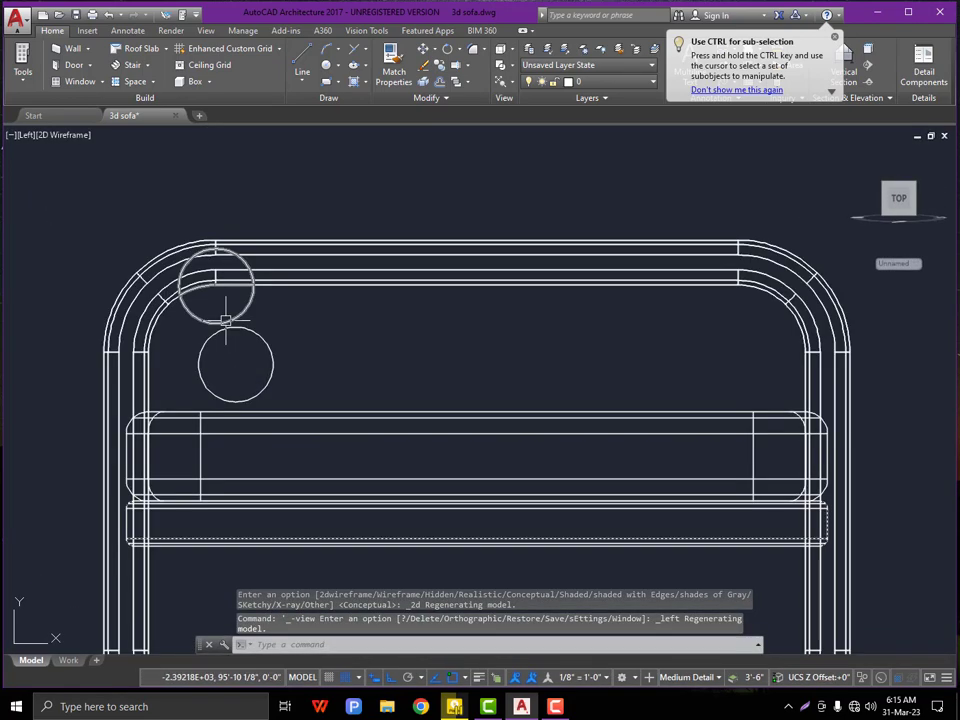
- Move the upper backrest bar straight down until it touches the lower bar
{"action": "scroll", "coordinate": [225, 320], "scroll_direction": "up", "scroll_amount": 4}
{"action": "scroll", "coordinate": [214, 326], "scroll_direction": "down", "scroll_amount": 2}
{"action": "left_click", "coordinate": [214, 300]}
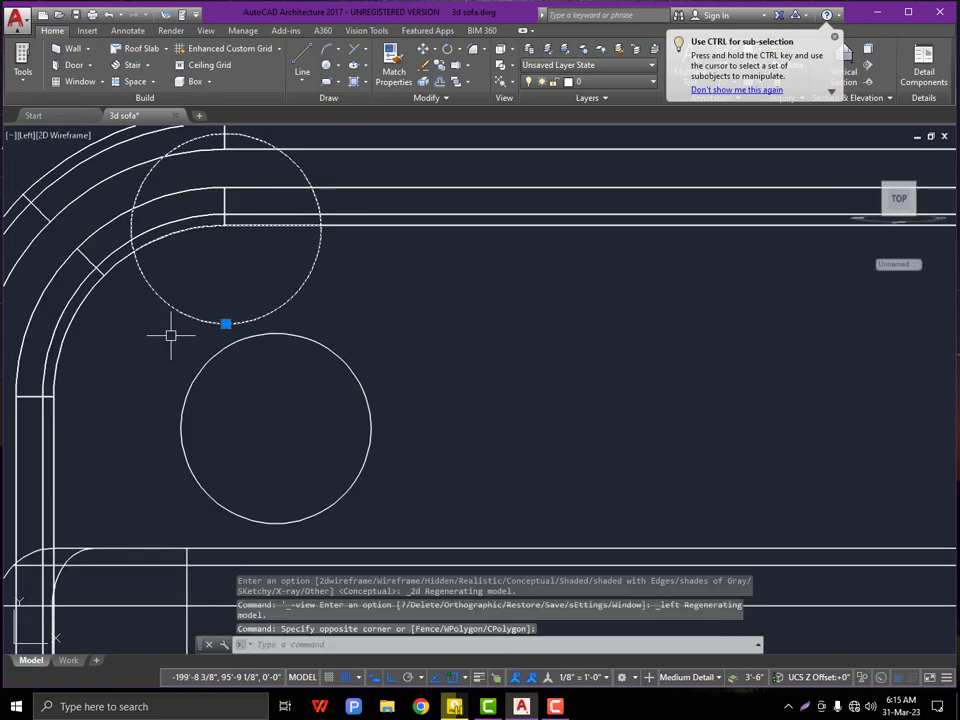
{"action": "type", "text": "M"}
{"action": "key", "text": "Return"}
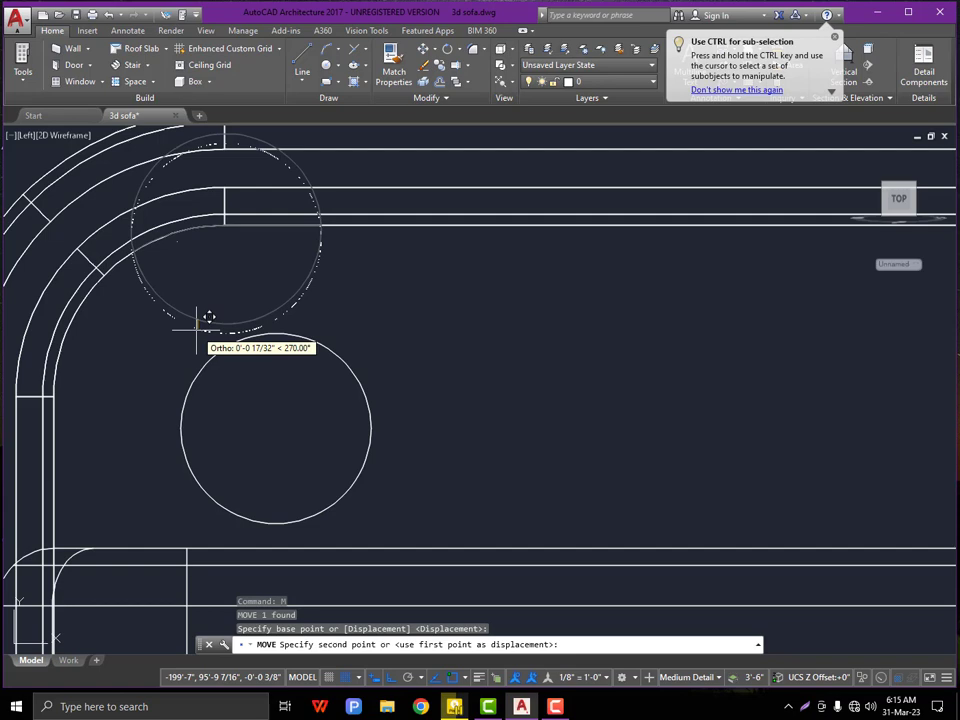
{"action": "left_click", "coordinate": [197, 336]}
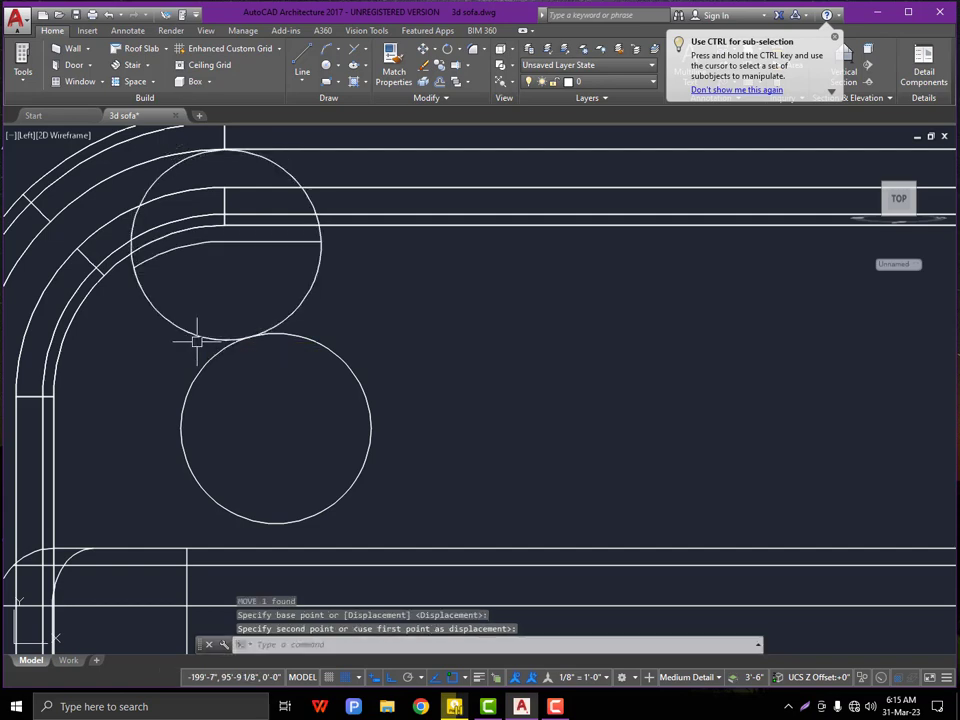
- Try to move both backrest bars straight down by 2 inches
{"action": "scroll", "coordinate": [206, 294], "scroll_direction": "down", "scroll_amount": 6}
{"action": "scroll", "coordinate": [200, 385], "scroll_direction": "up", "scroll_amount": 6}
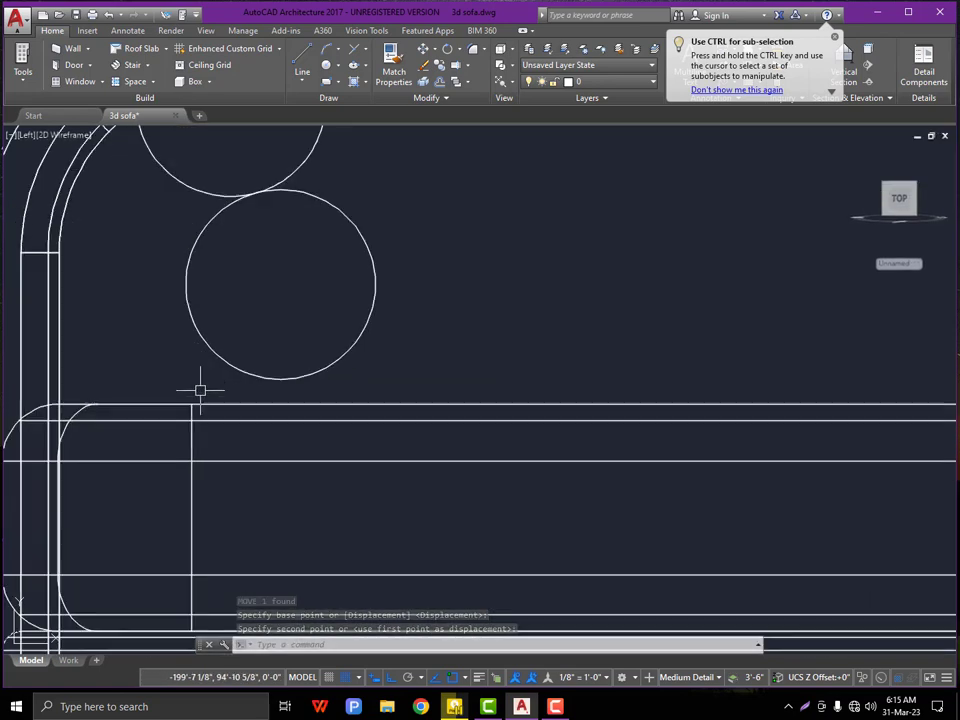
{"action": "scroll", "coordinate": [218, 291], "scroll_direction": "down", "scroll_amount": 2}
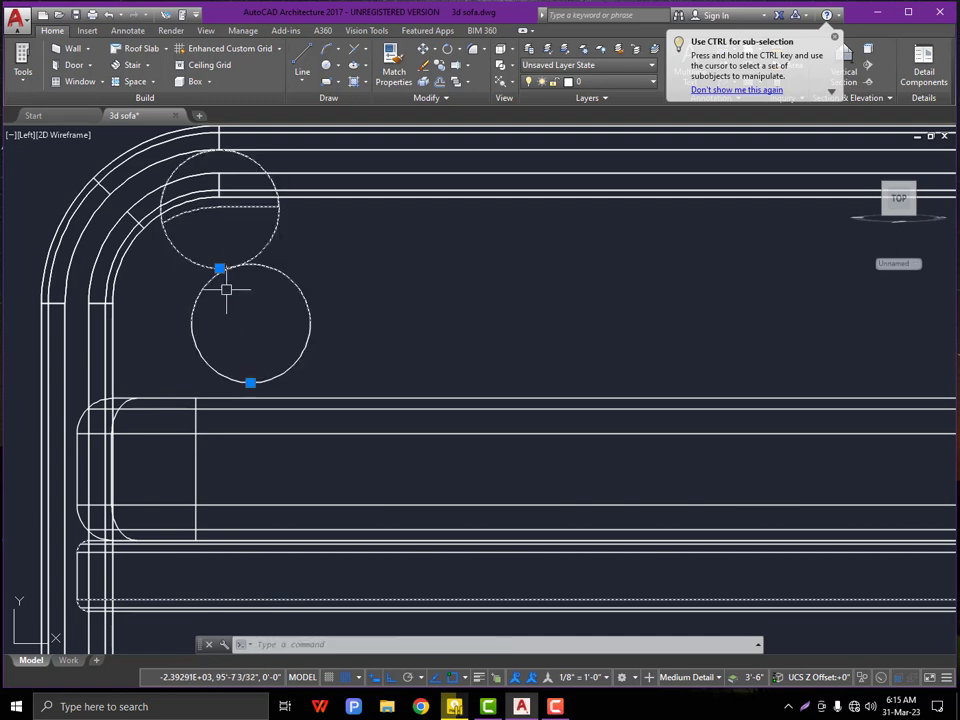
{"action": "type", "text": "m"}
{"action": "key", "text": "Return"}
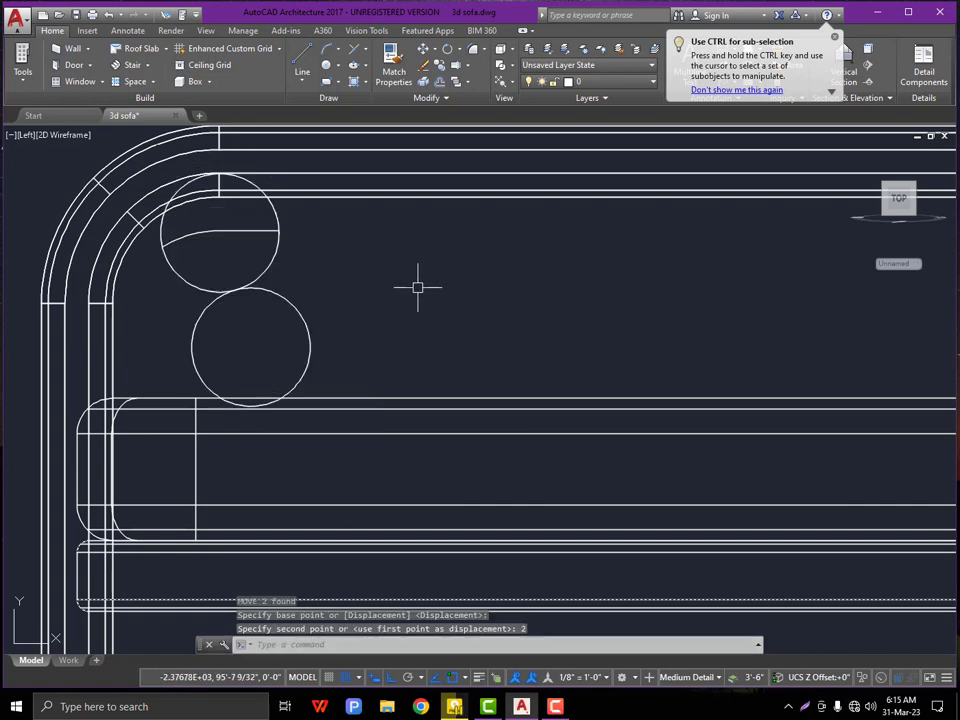
{"action": "key", "text": "ctrl+z"}
- Move both backrest bars straight down by 1 inch towards the cushion slab
{"action": "left_click", "coordinate": [234, 282]}
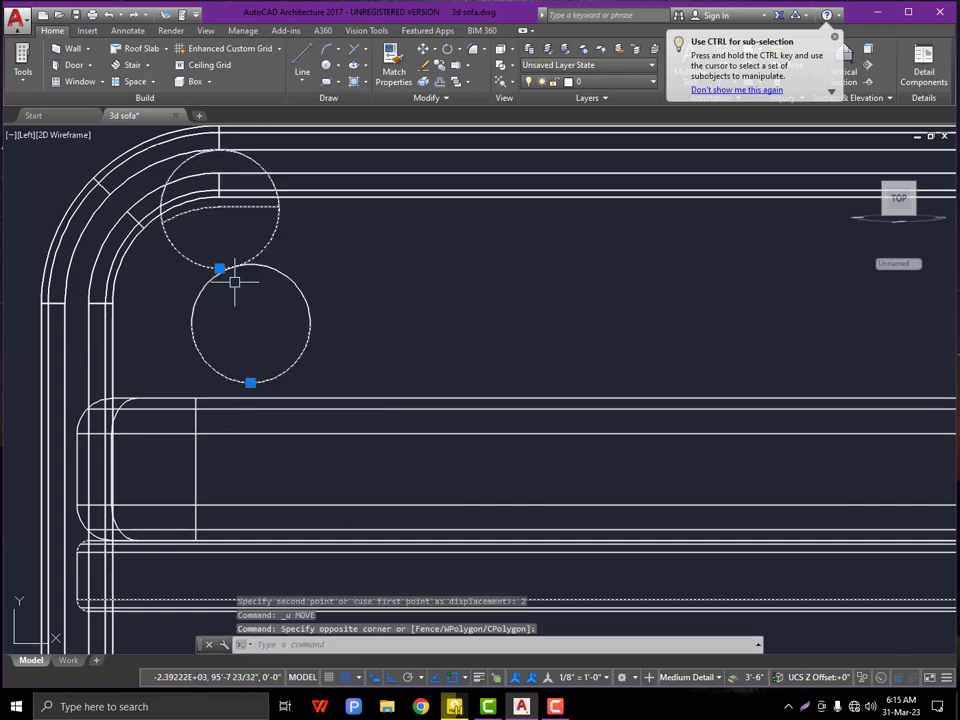
{"action": "type", "text": "m"}
{"action": "left_click", "coordinate": [264, 510]}
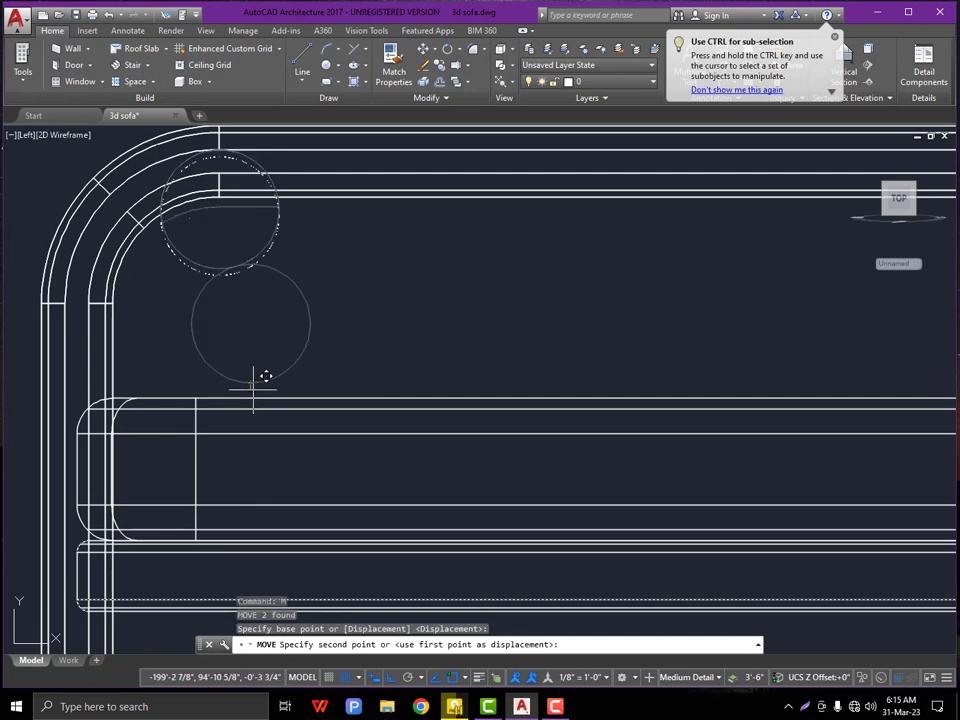
{"action": "key", "text": "Return"}
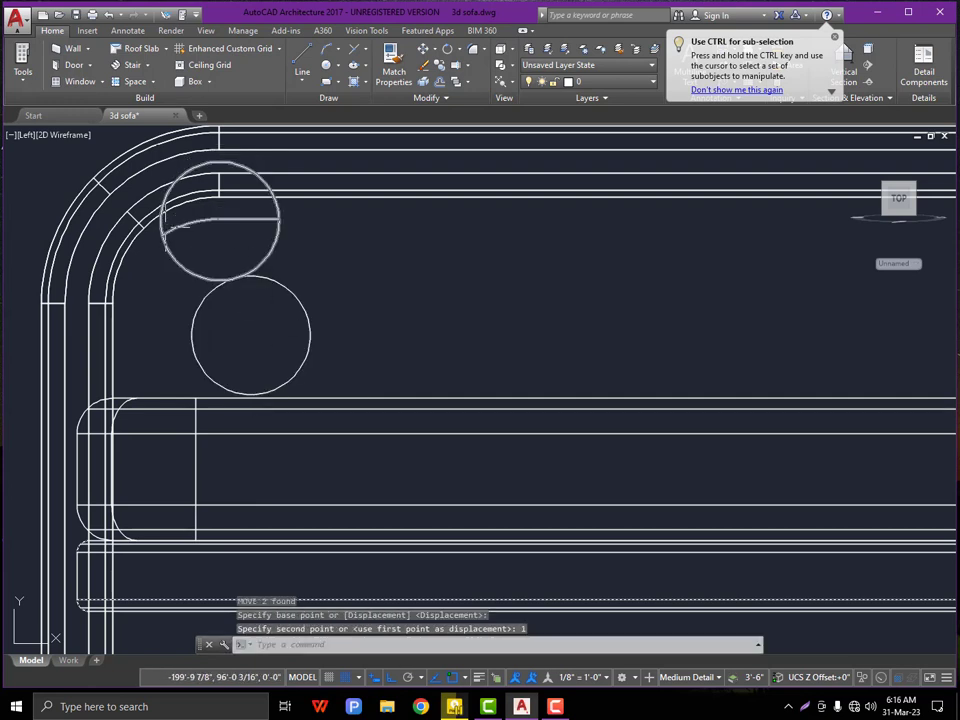
- Set the Conceptual visual style and examine how both bars sit on the cushion slab and between the end frames
{"action": "left_click", "coordinate": [62, 135]}
{"action": "left_click", "coordinate": [104, 185]}
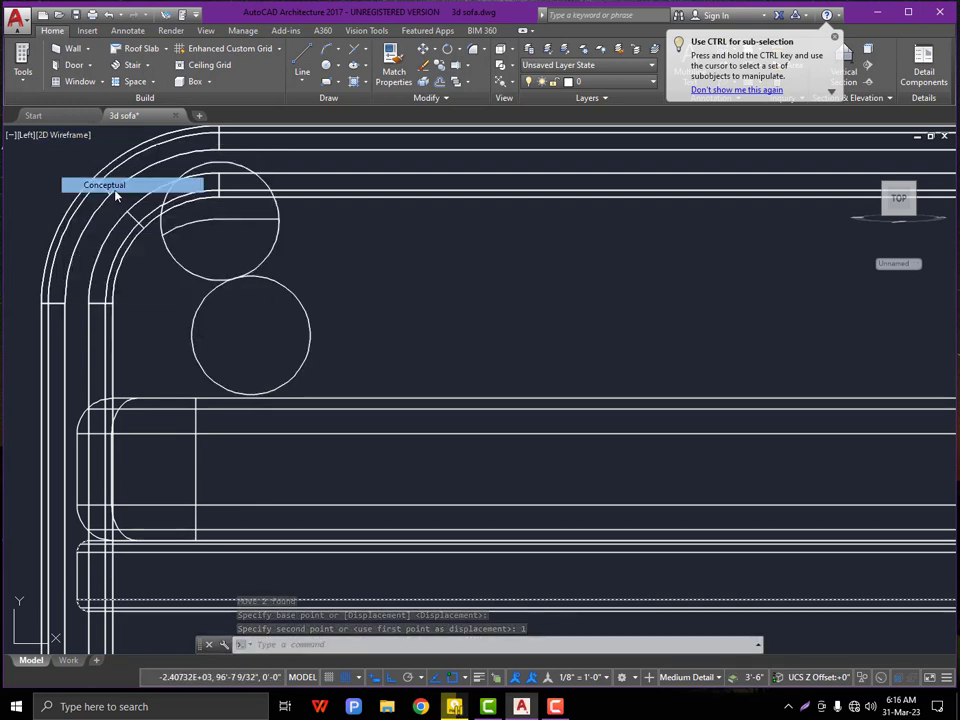
{"action": "scroll", "coordinate": [332, 315], "scroll_direction": "down", "scroll_amount": 4}
{"action": "middle_click_drag", "start_coordinate": [375, 381], "coordinate": [160, 388], "text": "shift"}
{"action": "scroll", "coordinate": [375, 288], "scroll_direction": "down", "scroll_amount": 5}
{"action": "scroll", "coordinate": [375, 288], "scroll_direction": "up", "scroll_amount": 5}
{"action": "middle_click_drag", "start_coordinate": [375, 288], "coordinate": [145, 197], "text": "shift"}
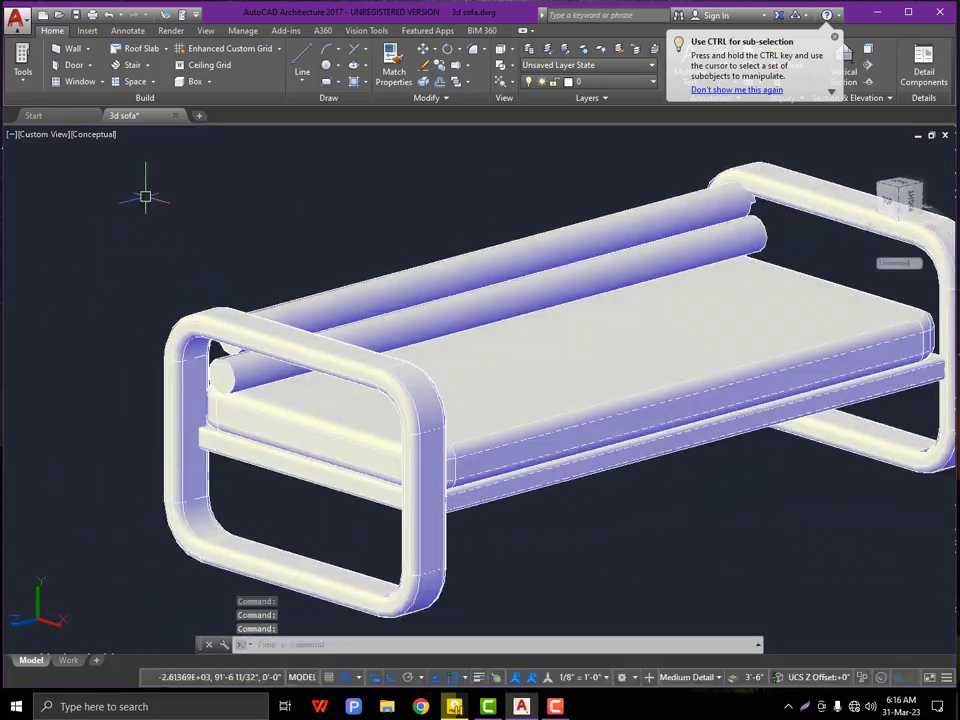
- Set the Realistic visual style and examine the bars' ends inside the near end frame
{"action": "left_click", "coordinate": [95, 134]}
{"action": "left_click", "coordinate": [149, 215]}
{"action": "middle_click_drag", "start_coordinate": [330, 300], "coordinate": [402, 283], "text": "shift"}
{"action": "middle_click_drag", "start_coordinate": [404, 304], "coordinate": [433, 362], "text": "shift"}
{"action": "scroll", "coordinate": [433, 362], "scroll_direction": "down", "scroll_amount": 5}
{"action": "scroll", "coordinate": [431, 362], "scroll_direction": "up", "scroll_amount": 4}
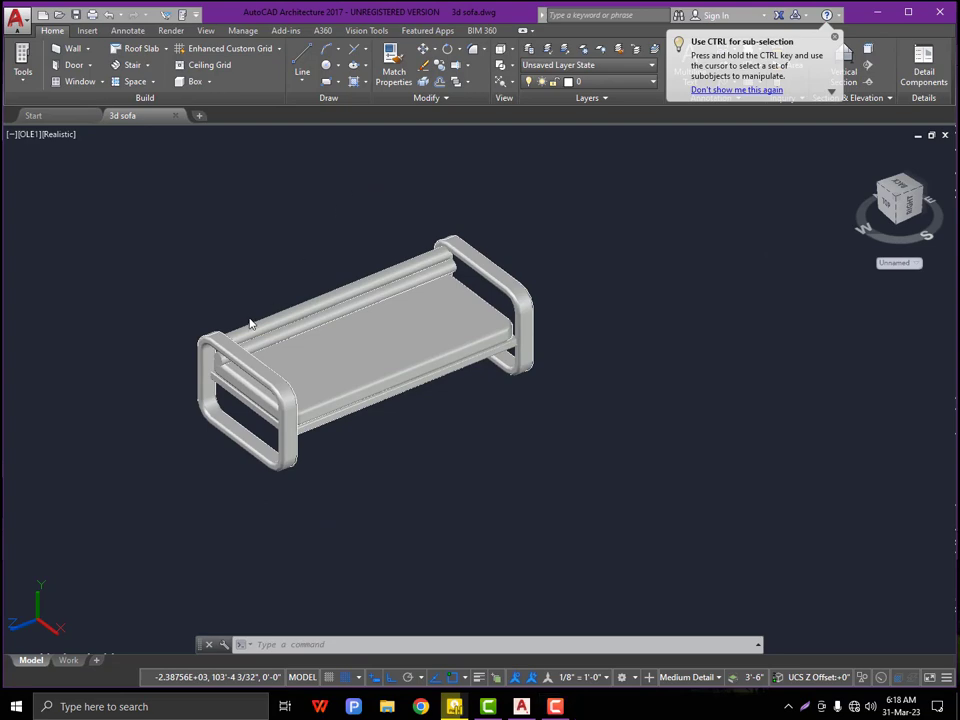
{"action": "scroll", "coordinate": [237, 349], "scroll_direction": "up", "scroll_amount": 3}
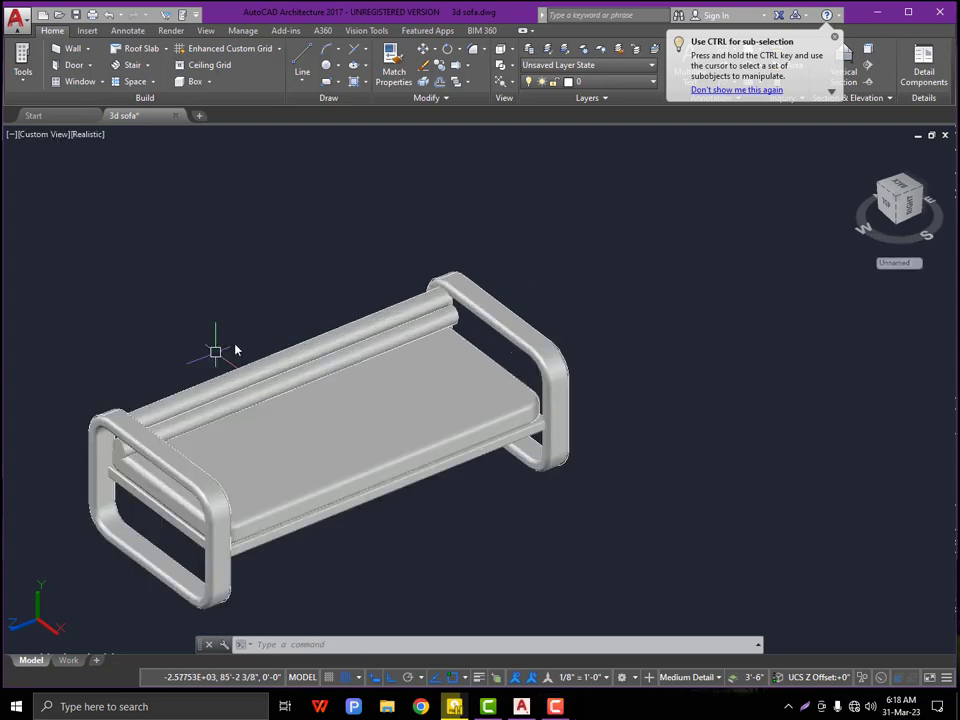
{"action": "scroll", "coordinate": [294, 433], "scroll_direction": "up", "scroll_amount": 3}
{"action": "middle_click_drag", "start_coordinate": [115, 425], "coordinate": [128, 373], "text": "shift"}
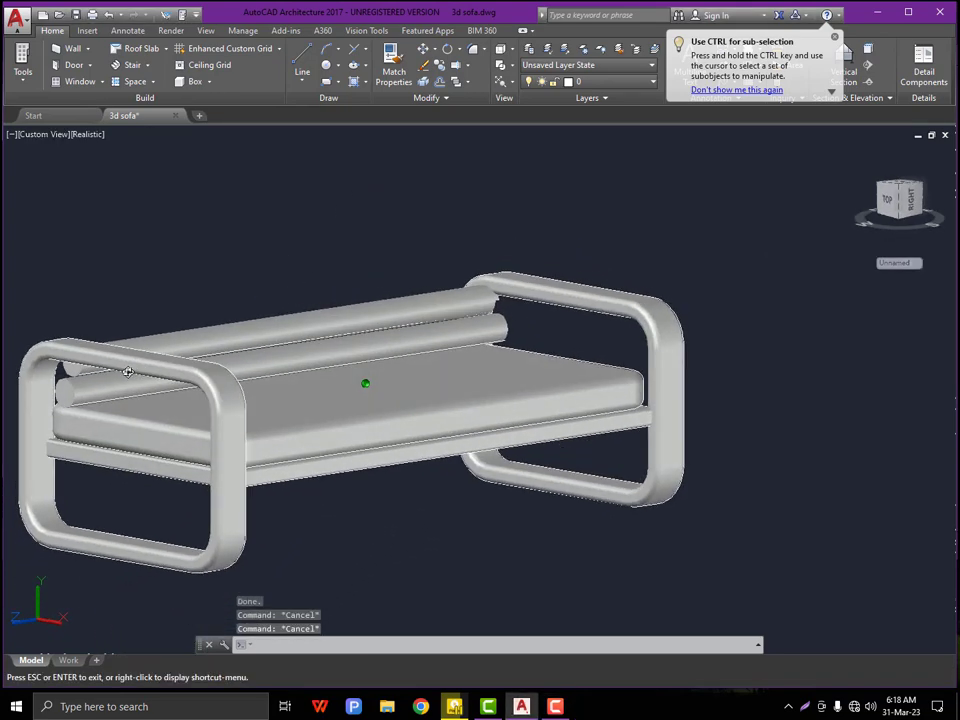
{"action": "scroll", "coordinate": [32, 403], "scroll_direction": "up", "scroll_amount": 3}
{"action": "scroll", "coordinate": [80, 398], "scroll_direction": "down", "scroll_amount": 1}
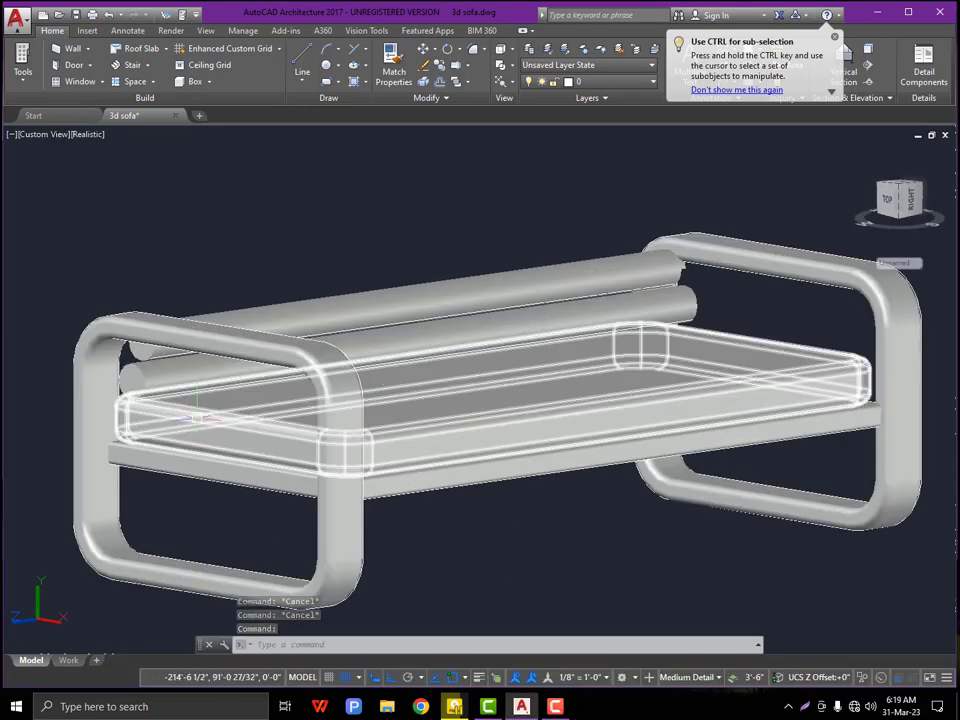
- Fillet the circular edge of the lower backrest bar at the near end frame with a 3-inch radius
{"action": "type", "text": "f"}
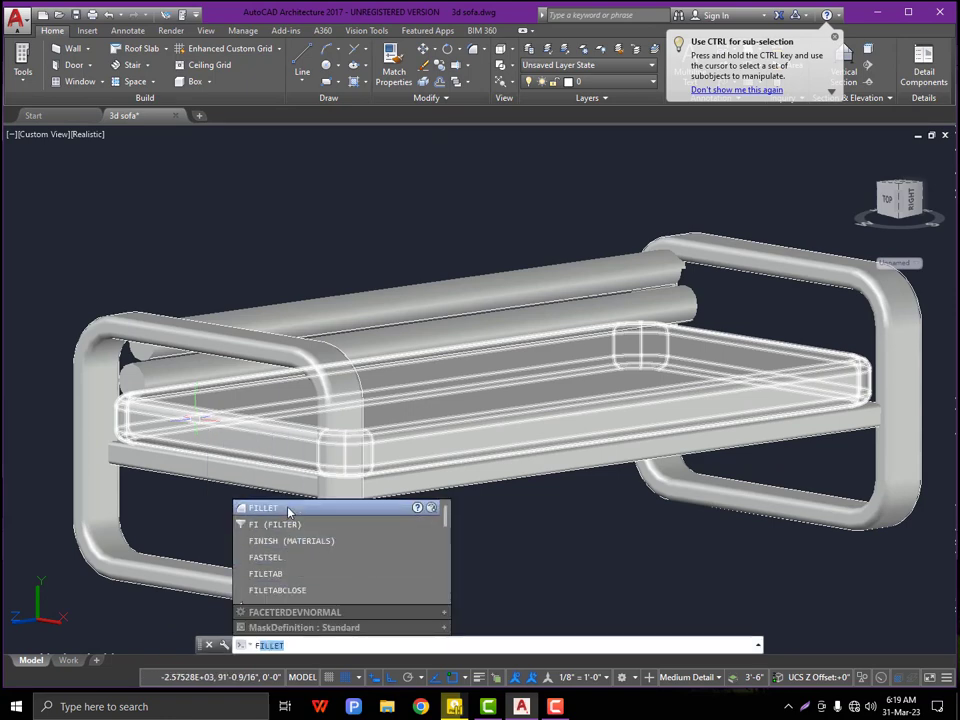
{"action": "left_click", "coordinate": [288, 509]}
{"action": "left_click", "coordinate": [452, 646]}
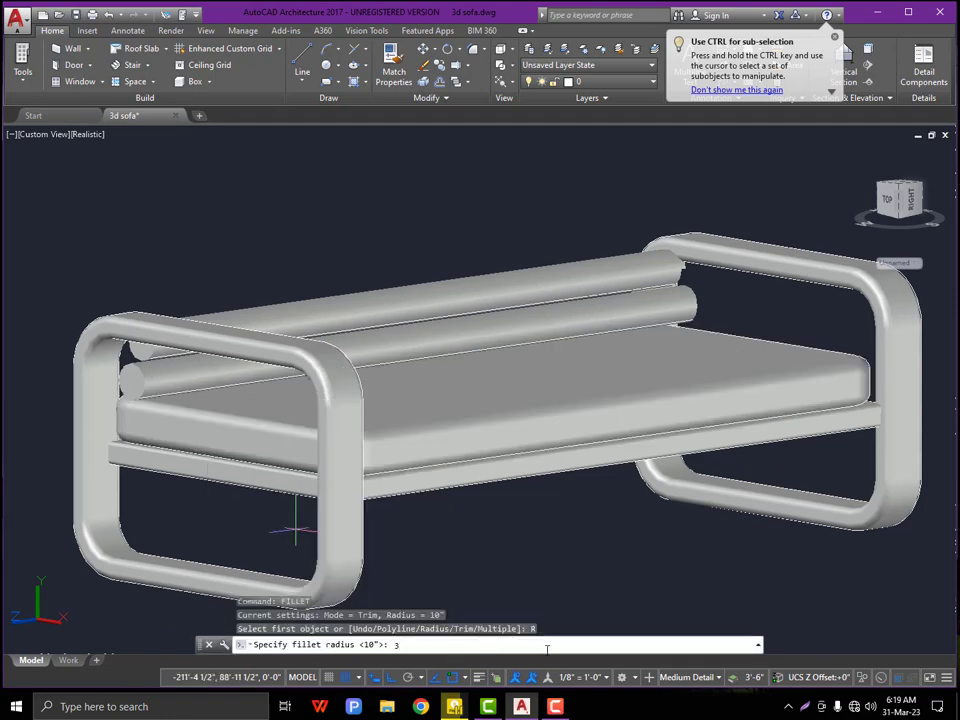
{"action": "type", "text": "3"}
{"action": "key", "text": "Return"}
{"action": "scroll", "coordinate": [133, 377], "scroll_direction": "up", "scroll_amount": 3}
{"action": "scroll", "coordinate": [160, 368], "scroll_direction": "up", "scroll_amount": 3}
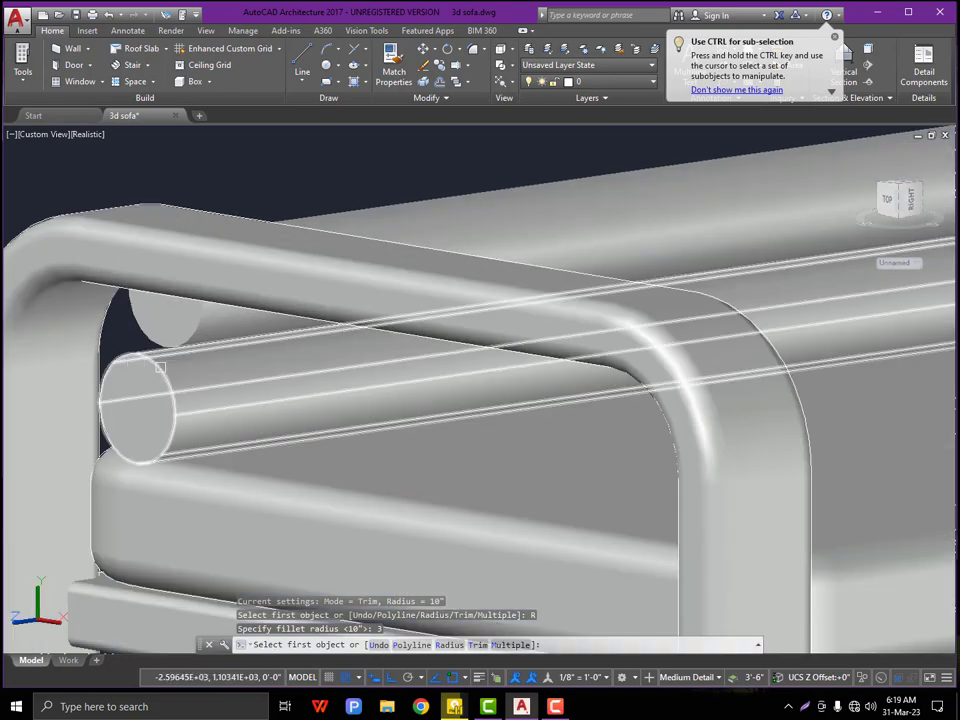
{"action": "left_click", "coordinate": [160, 368]}
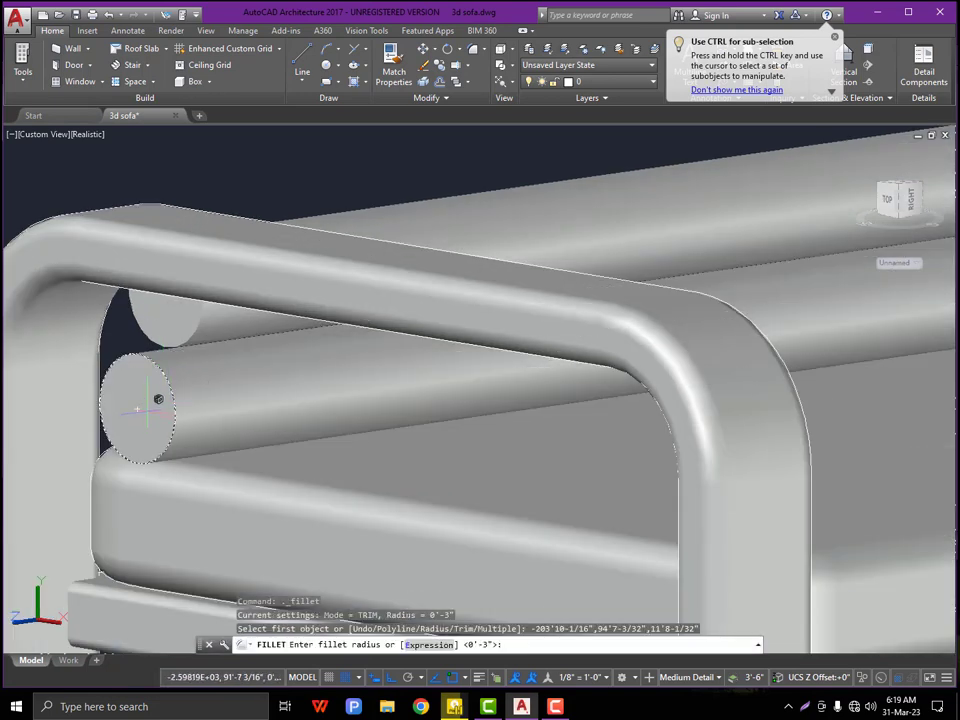
{"action": "key", "text": "Return"}
{"action": "key", "text": "Return"}
- Fillet the upper backrest bar's circular edge at the same end frame with the same 3-inch radius
{"action": "scroll", "coordinate": [174, 326], "scroll_direction": "up", "scroll_amount": 2}
{"action": "key", "text": "Return"}
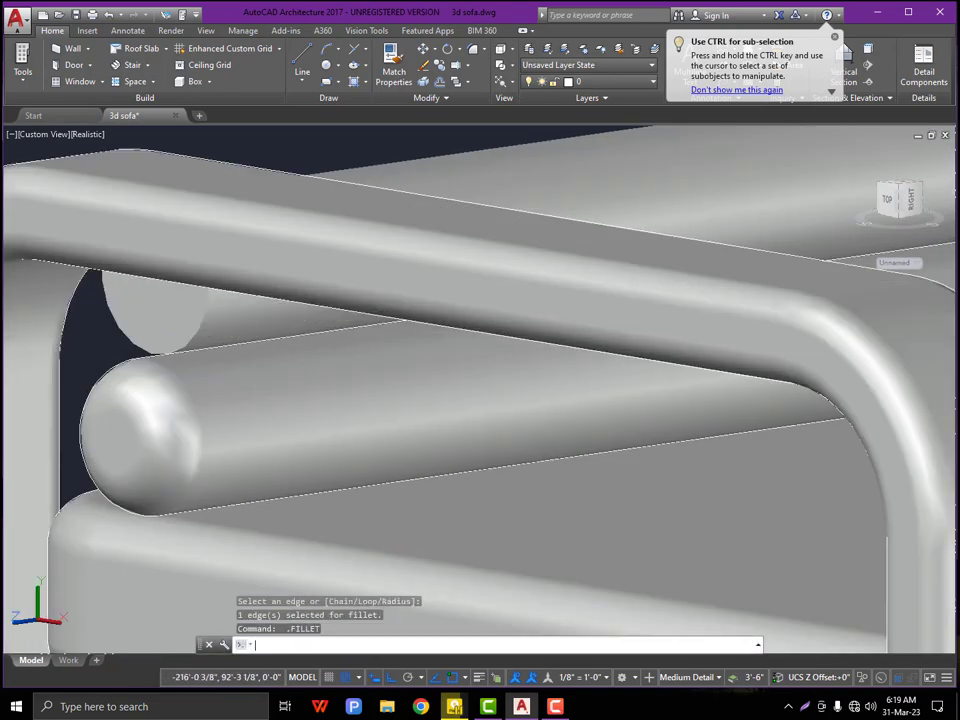
{"action": "left_click", "coordinate": [197, 326]}
{"action": "key", "text": "Return"}
{"action": "key", "text": "Return"}
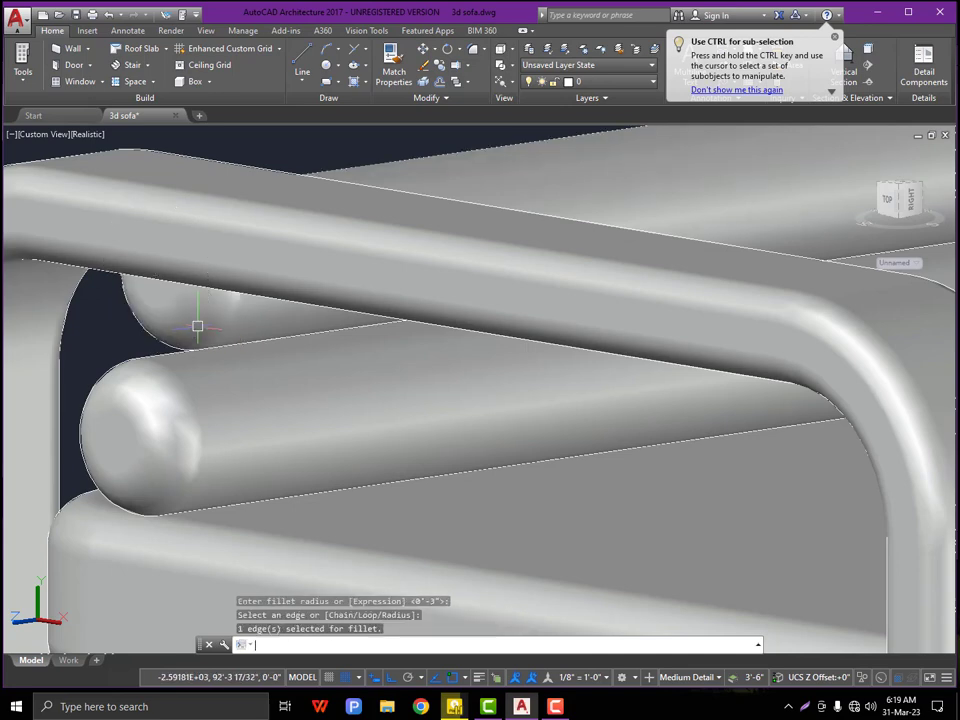
- Fillet the lower backrest bar's circular edge at the opposite end frame with the 3-inch radius
{"action": "scroll", "coordinate": [197, 326], "scroll_direction": "down", "scroll_amount": 2}
{"action": "right_click", "coordinate": [210, 358], "text": "shift"}
{"action": "left_click", "coordinate": [279, 189]}
{"action": "middle_click_drag", "start_coordinate": [303, 414], "coordinate": [194, 317], "text": "shift"}
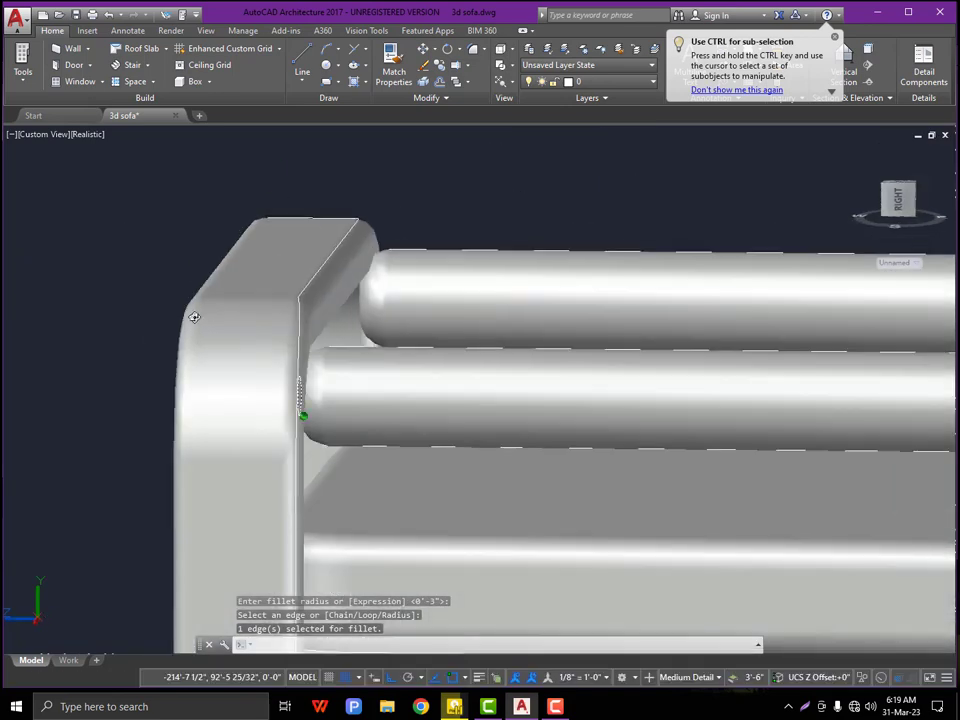
{"action": "scroll", "coordinate": [194, 317], "scroll_direction": "down", "scroll_amount": 5}
{"action": "scroll", "coordinate": [514, 340], "scroll_direction": "up", "scroll_amount": 5}
{"action": "middle_click_drag", "start_coordinate": [484, 384], "coordinate": [430, 346], "text": "shift"}
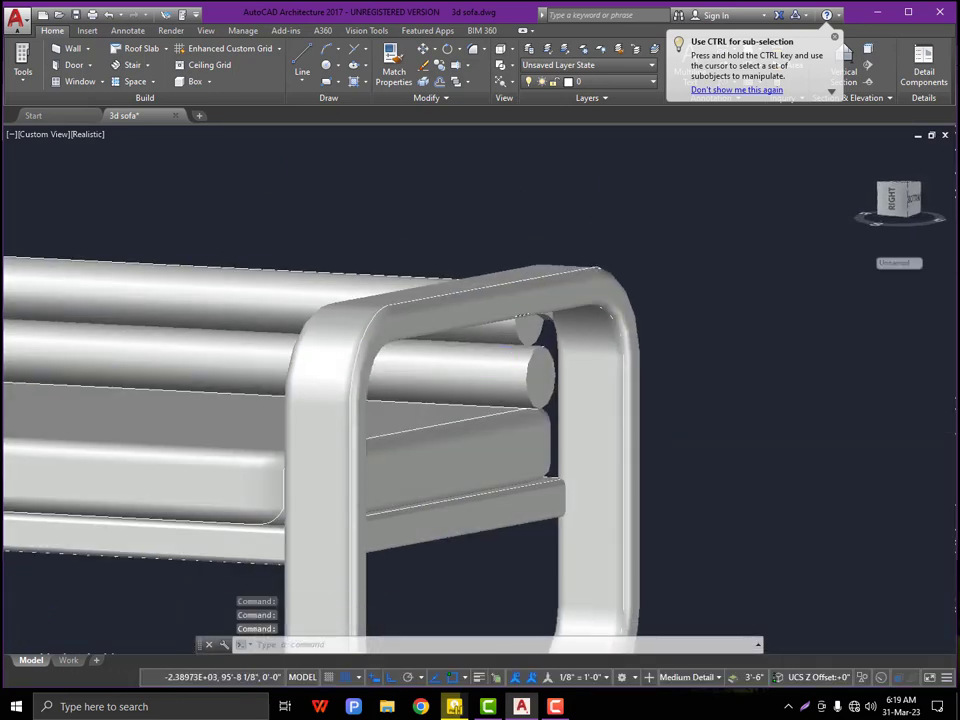
{"action": "scroll", "coordinate": [540, 395], "scroll_direction": "up", "scroll_amount": 3}
{"action": "key", "text": "Return"}
{"action": "left_click", "coordinate": [519, 400]}
{"action": "key", "text": "Return"}
{"action": "key", "text": "Return"}
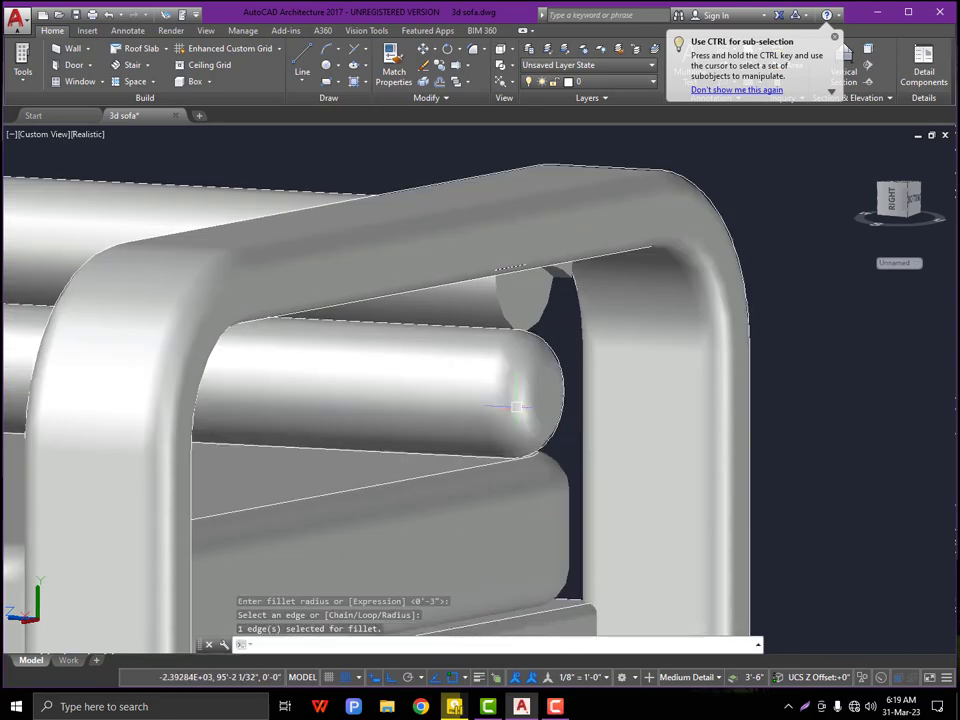
- Fillet the upper backrest bar's remaining flat end at the opposite end frame with the 3-inch radius
{"action": "scroll", "coordinate": [510, 328], "scroll_direction": "up", "scroll_amount": 3}
{"action": "key", "text": "Return"}
{"action": "left_click", "coordinate": [479, 284]}
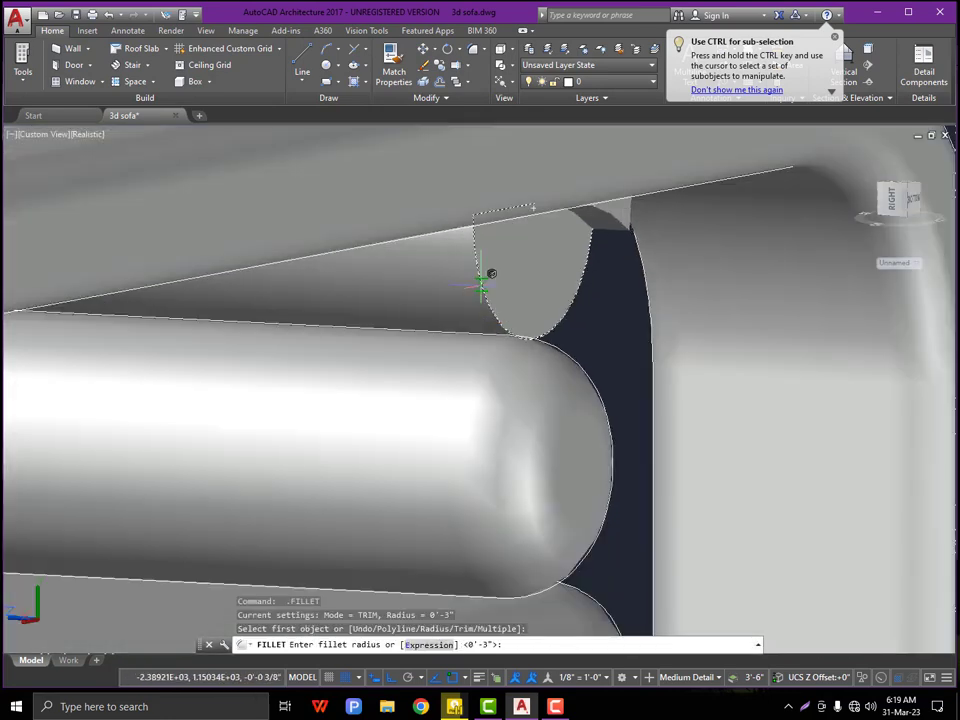
{"action": "key", "text": "Return"}
{"action": "key", "text": "Return"}
{"action": "key", "text": "Escape"}
{"action": "key", "text": "Escape"}
- Examine the rounded bar ends and the whole sofa from the back, the sides and the front
{"action": "scroll", "coordinate": [480, 285], "scroll_direction": "down", "scroll_amount": 5}
{"action": "middle_click_drag", "start_coordinate": [424, 360], "coordinate": [630, 375], "text": "shift"}
{"action": "scroll", "coordinate": [633, 315], "scroll_direction": "down", "scroll_amount": 3}
{"action": "scroll", "coordinate": [180, 418], "scroll_direction": "up", "scroll_amount": 8}
{"action": "middle_click_drag", "start_coordinate": [180, 418], "coordinate": [483, 344], "text": "shift"}
{"action": "scroll", "coordinate": [261, 332], "scroll_direction": "down", "scroll_amount": 8}
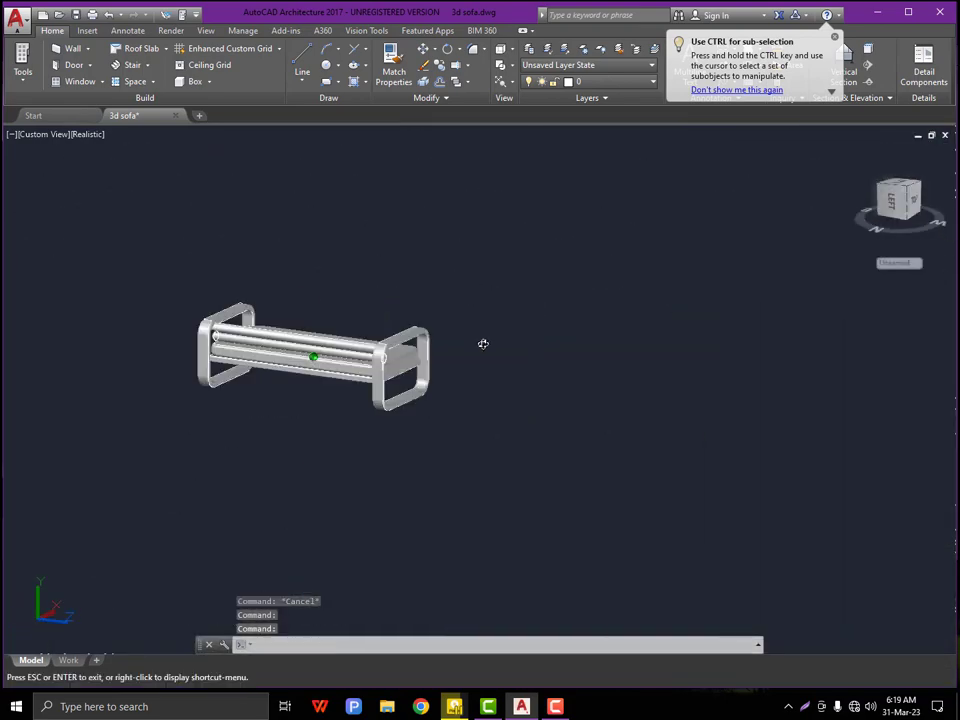
{"action": "scroll", "coordinate": [276, 347], "scroll_direction": "up", "scroll_amount": 8}
{"action": "scroll", "coordinate": [360, 416], "scroll_direction": "down", "scroll_amount": 8}
{"action": "middle_click_drag", "start_coordinate": [360, 416], "coordinate": [101, 407], "text": "shift"}
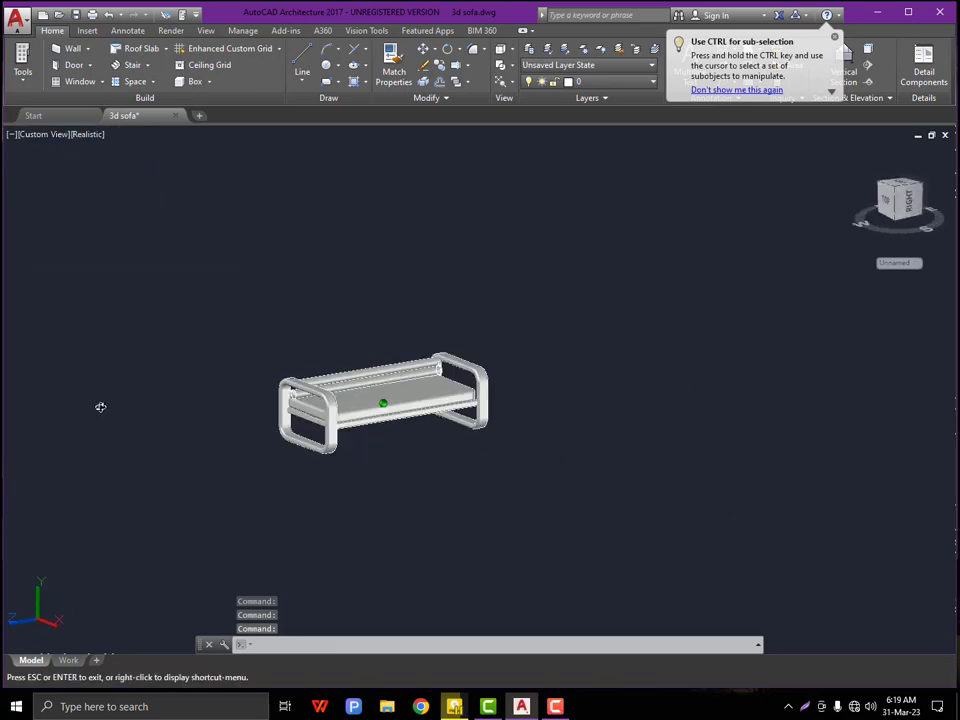
{"action": "scroll", "coordinate": [330, 408], "scroll_direction": "up", "scroll_amount": 7}
{"action": "middle_click_drag", "start_coordinate": [336, 390], "coordinate": [300, 439], "text": "shift"}
{"action": "scroll", "coordinate": [275, 415], "scroll_direction": "down", "scroll_amount": 3}
{"action": "scroll", "coordinate": [415, 396], "scroll_direction": "up", "scroll_amount": 2}
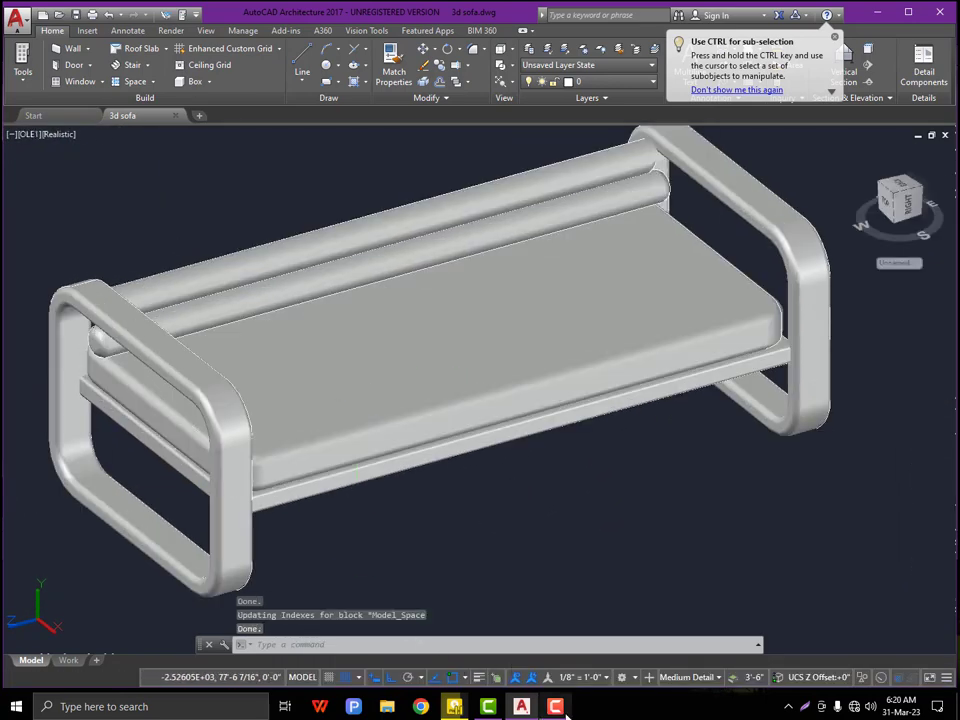
{"action": "scroll", "coordinate": [362, 327], "scroll_direction": "down", "scroll_amount": 4}
{"action": "scroll", "coordinate": [360, 351], "scroll_direction": "down", "scroll_amount": 1}
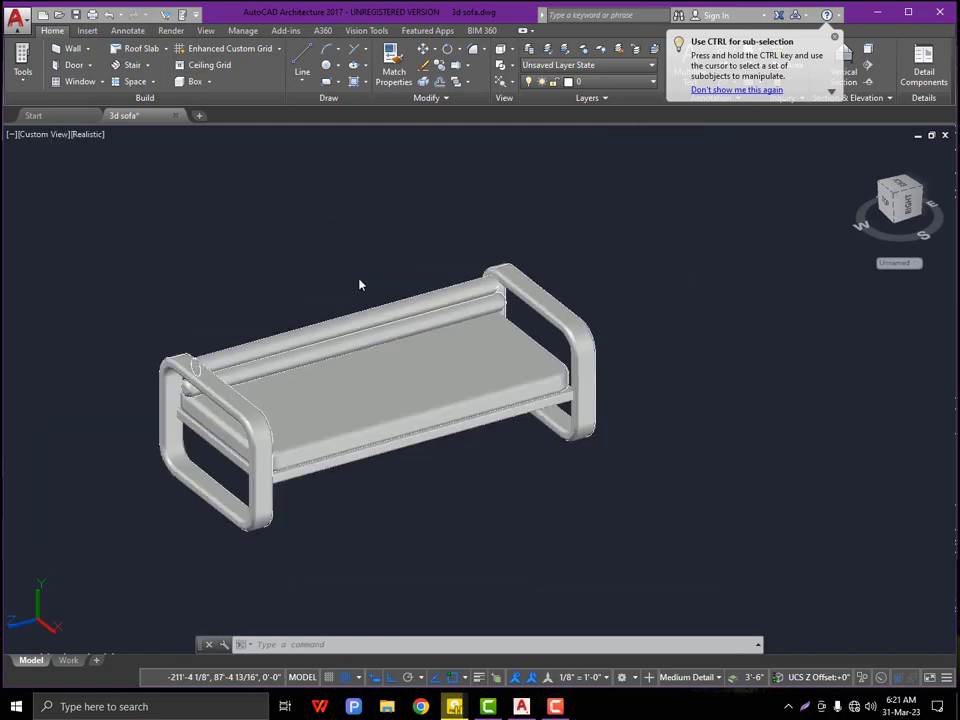
- Open the Materials Browser and list the Wood materials of the Autodesk Library
{"action": "scroll", "coordinate": [386, 450], "scroll_direction": "up", "scroll_amount": 2}
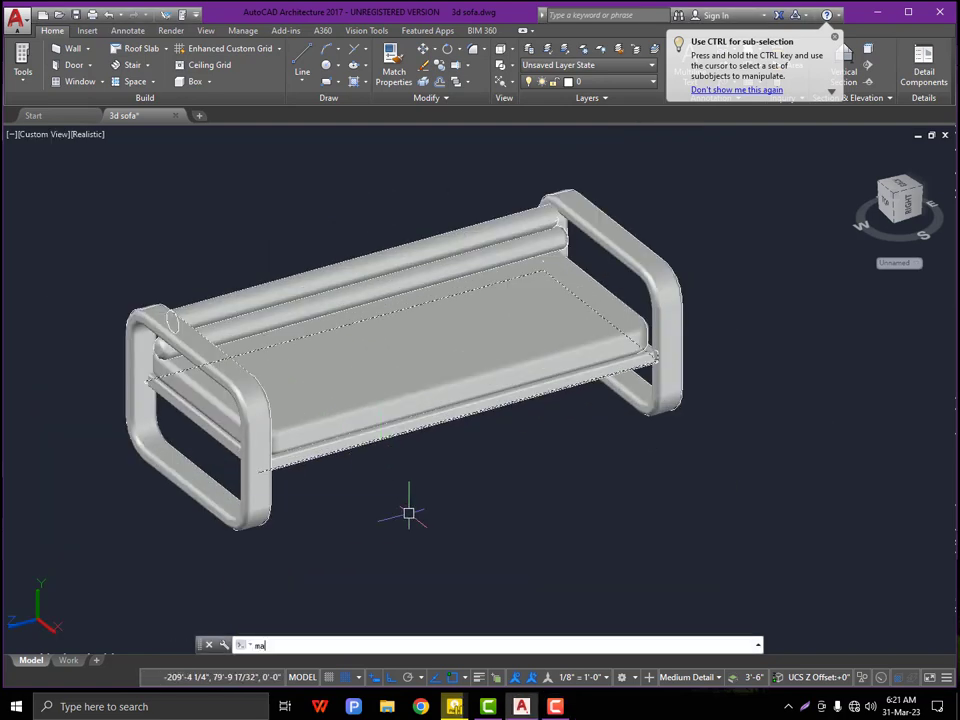
{"action": "left_click", "coordinate": [286, 523]}
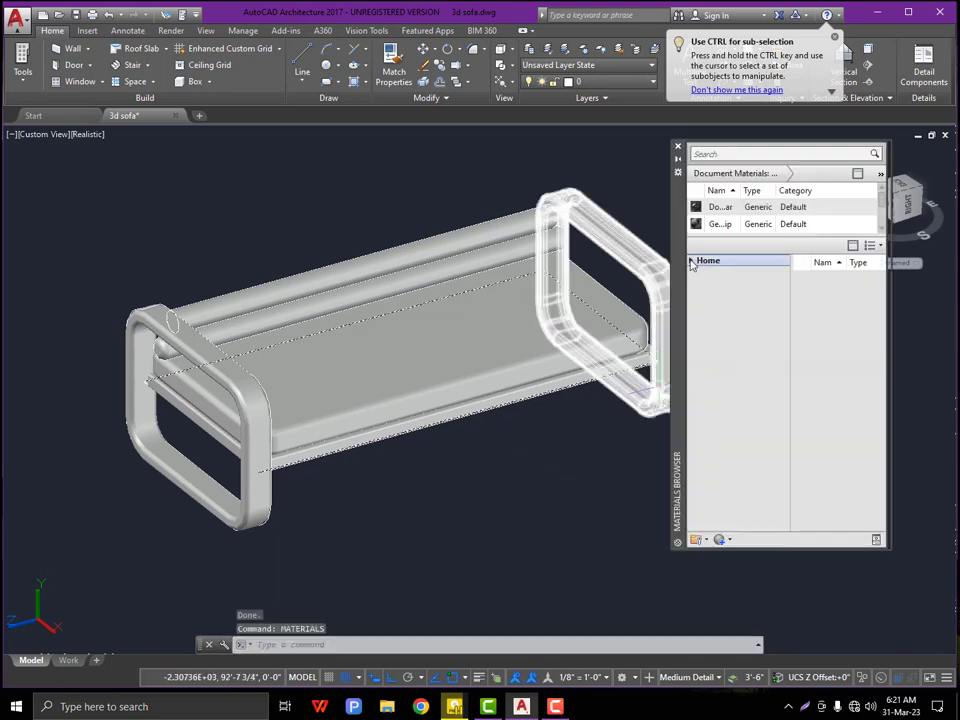
{"action": "left_click", "coordinate": [707, 284]}
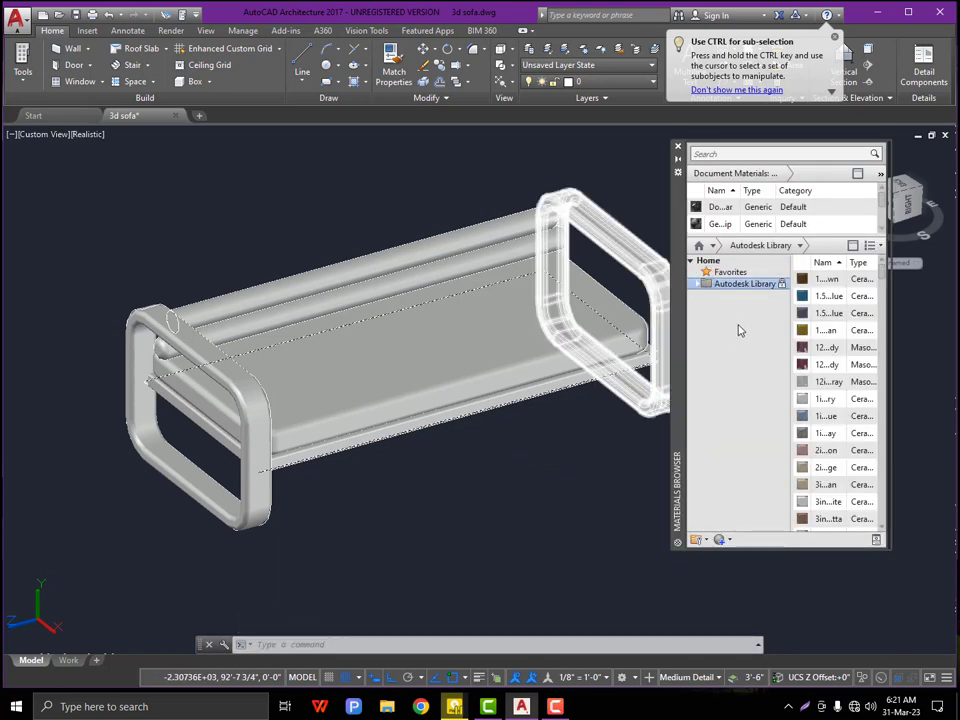
{"action": "left_click", "coordinate": [727, 272]}
{"action": "left_click", "coordinate": [697, 285]}
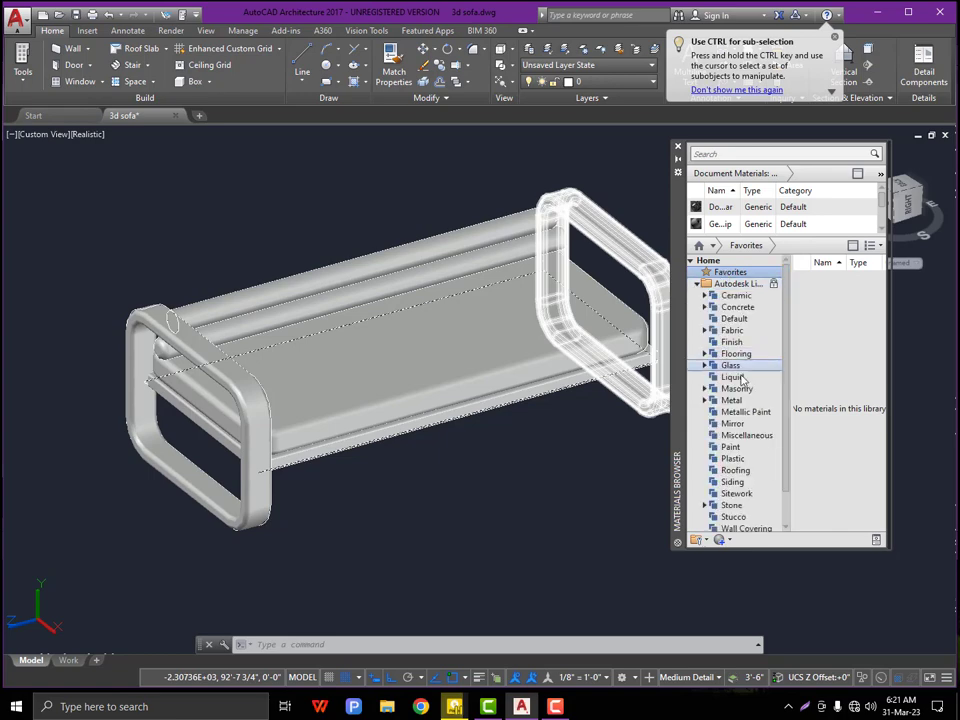
{"action": "scroll", "coordinate": [724, 530], "scroll_direction": "down", "scroll_amount": 1}
{"action": "left_click", "coordinate": [731, 518]}
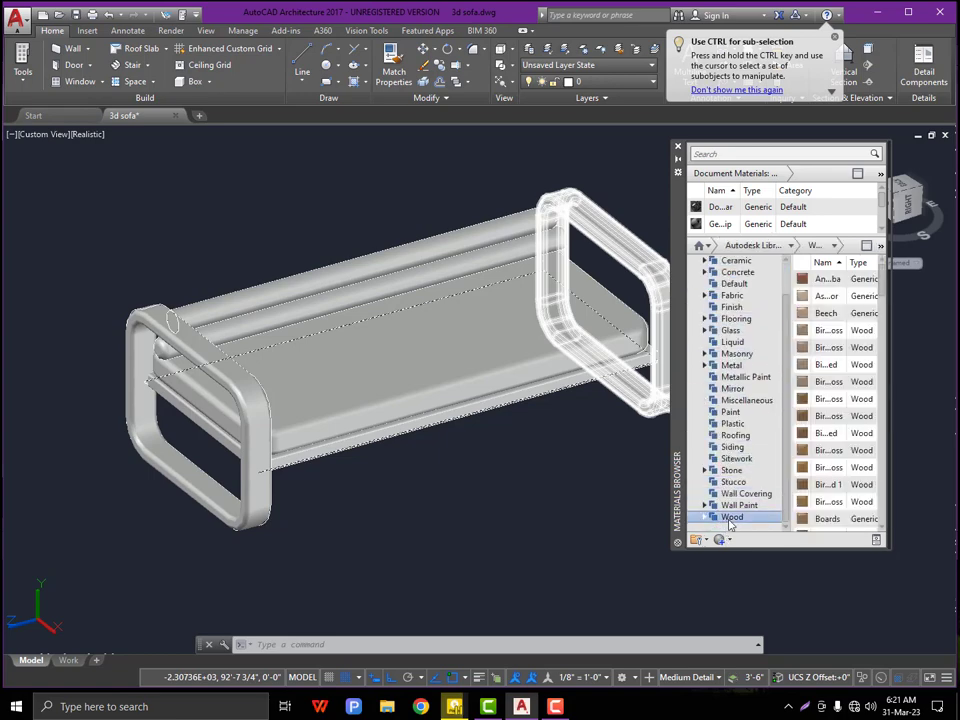
- Assign the Wood library's An...ba material to both end frames and the base slab
{"action": "left_click", "coordinate": [190, 352]}
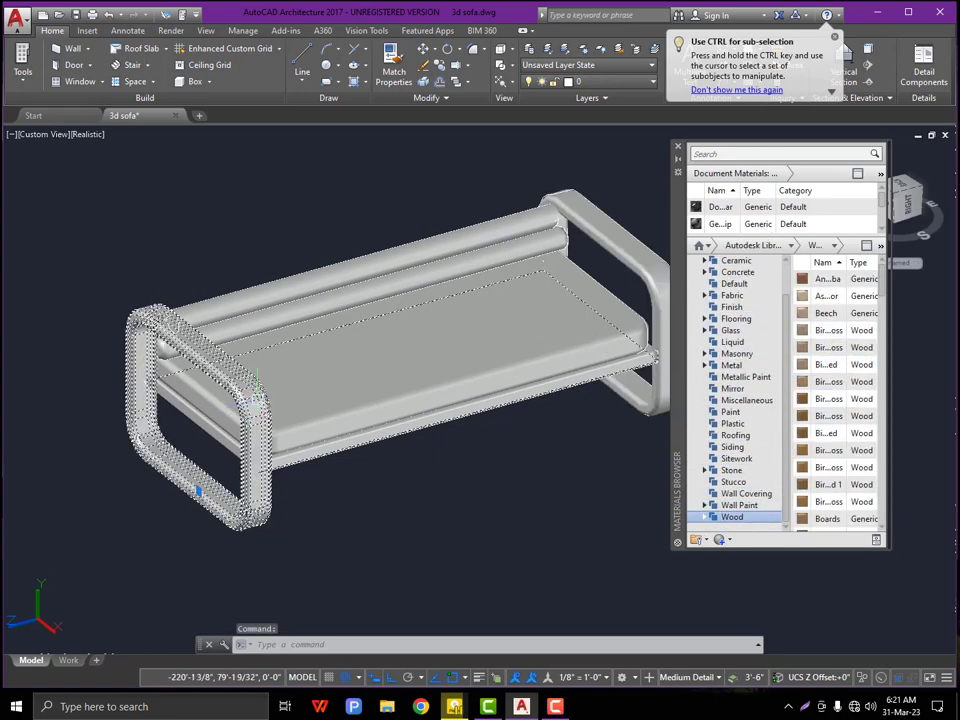
{"action": "scroll", "coordinate": [187, 357], "scroll_direction": "down", "scroll_amount": 2}
{"action": "scroll", "coordinate": [251, 358], "scroll_direction": "up", "scroll_amount": 2}
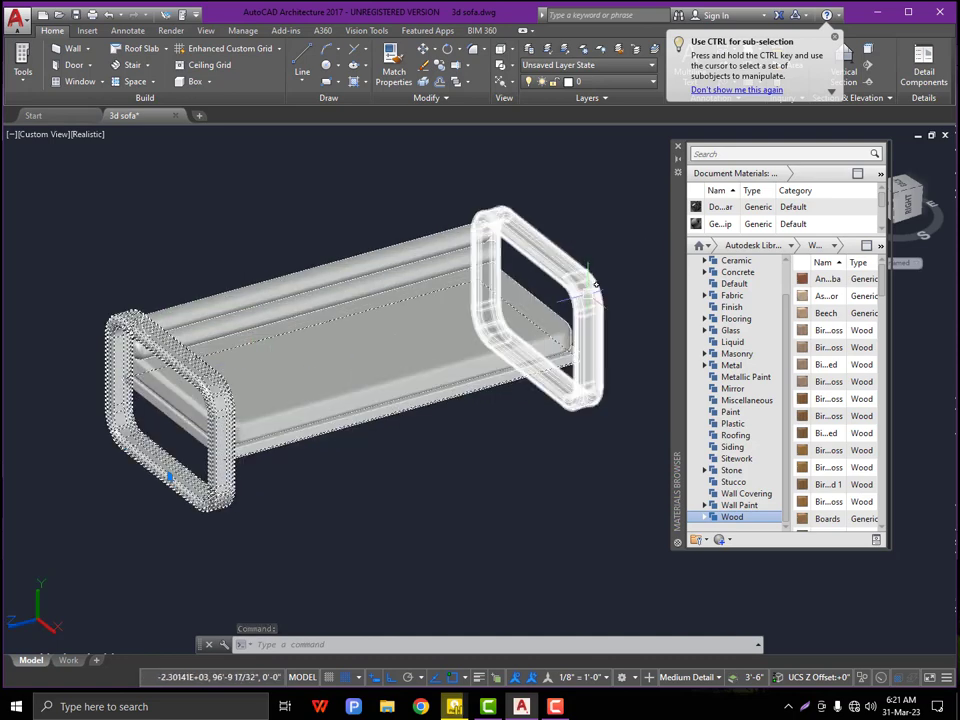
{"action": "left_click", "coordinate": [514, 370]}
{"action": "scroll", "coordinate": [482, 396], "scroll_direction": "up", "scroll_amount": 2}
{"action": "left_click", "coordinate": [463, 389]}
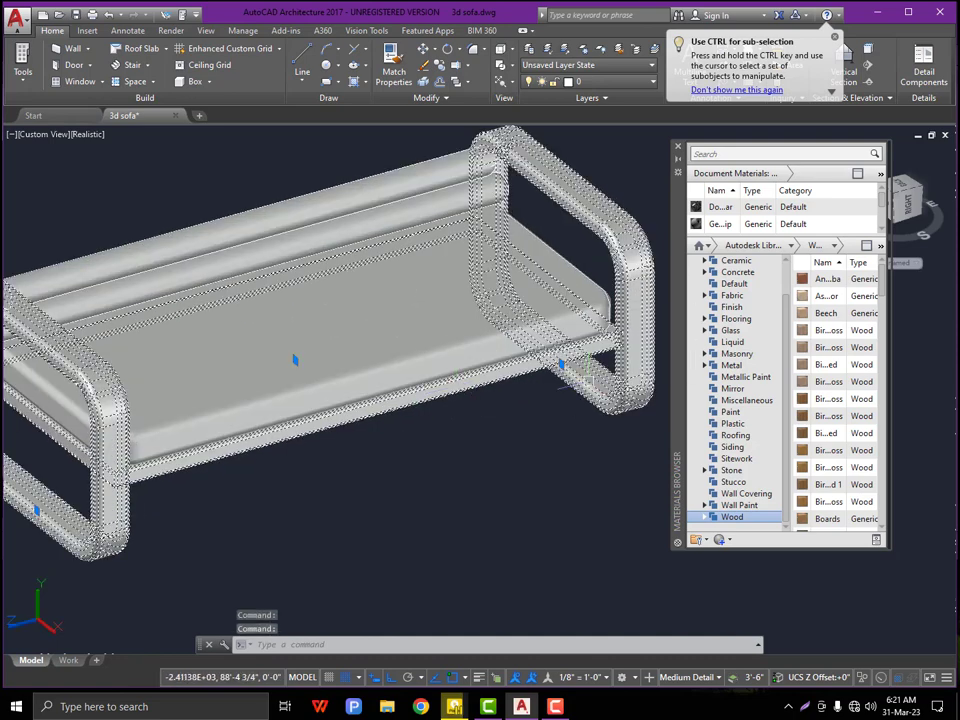
{"action": "right_click", "coordinate": [826, 282]}
{"action": "left_click", "coordinate": [845, 288]}
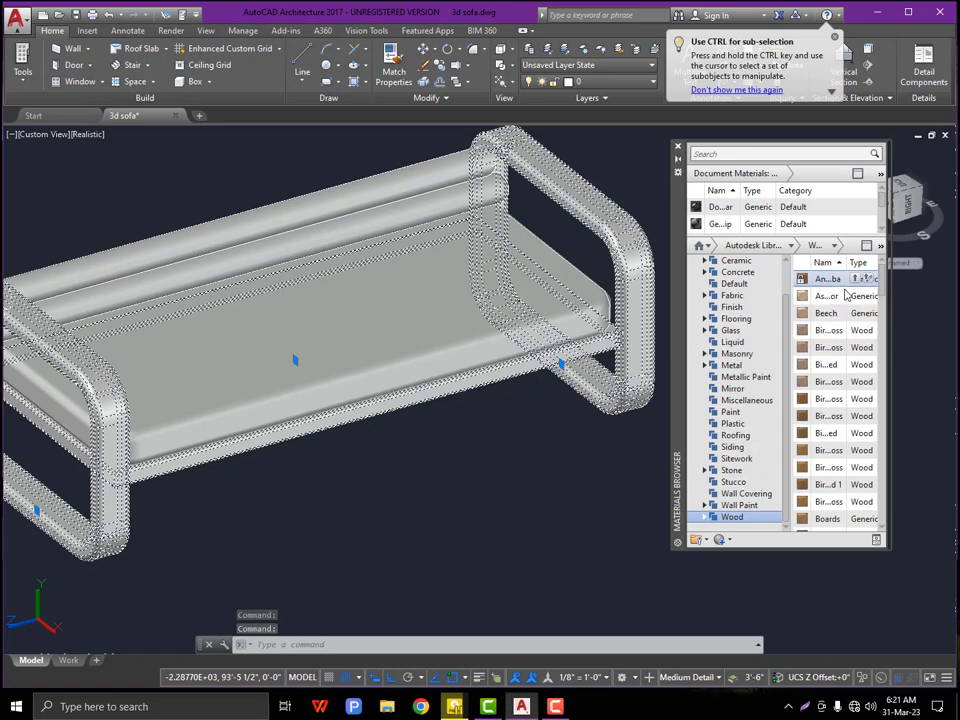
{"action": "scroll", "coordinate": [79, 466], "scroll_direction": "up", "scroll_amount": 2}
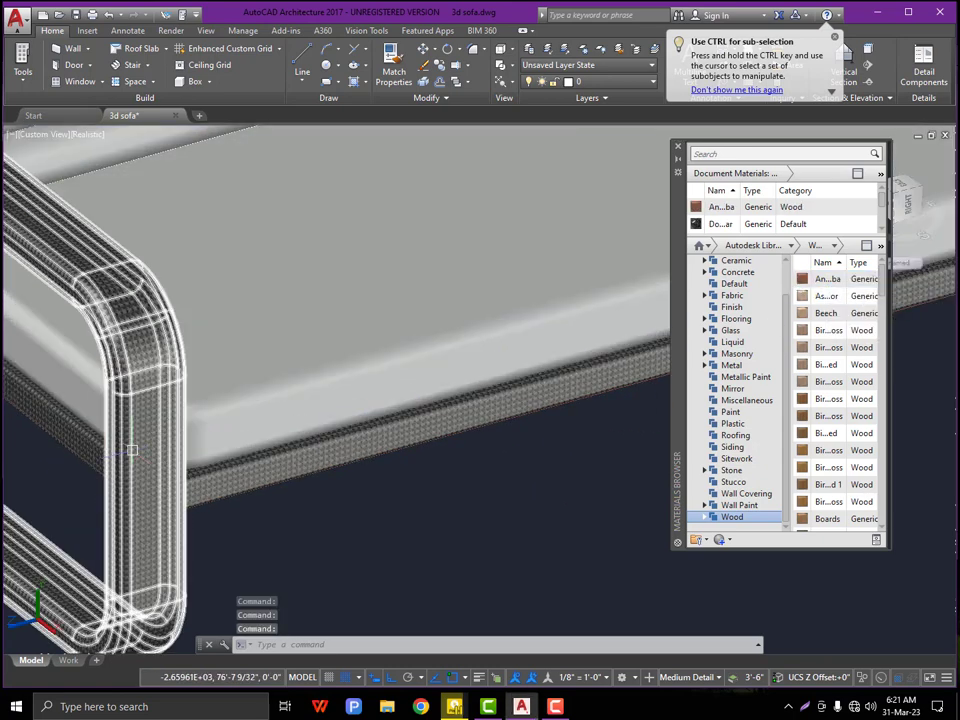
{"action": "scroll", "coordinate": [143, 444], "scroll_direction": "down", "scroll_amount": 4}
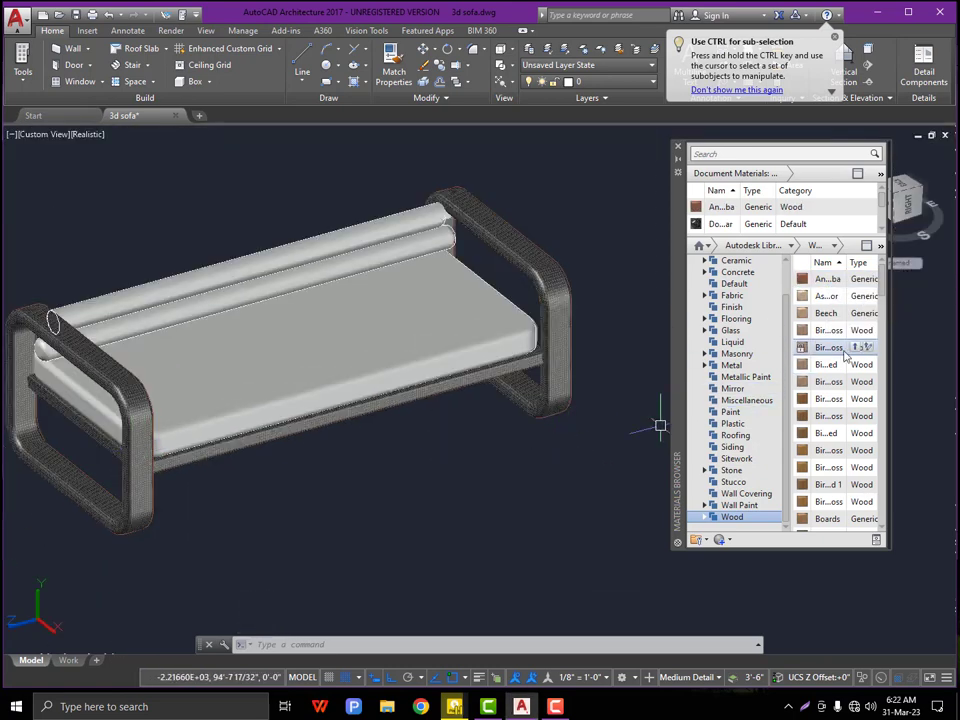
{"action": "right_click", "coordinate": [825, 301]}
{"action": "left_click", "coordinate": [832, 310]}
{"action": "key", "text": "Escape"}
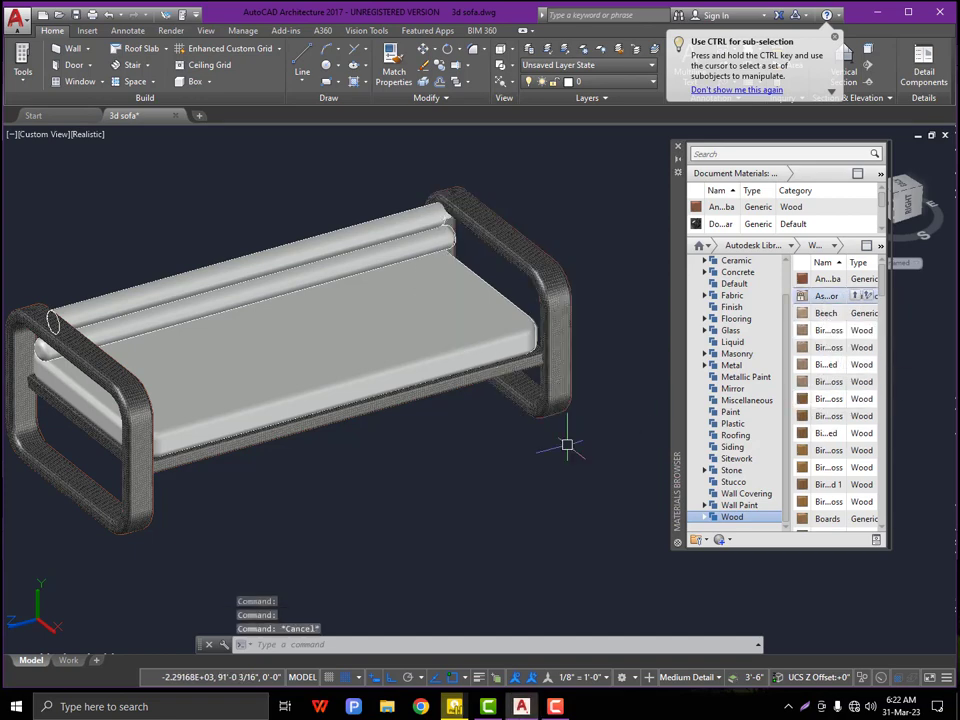
- Assign the Birch - Natural Medium Gloss wood material to both end frames and the base slab
{"action": "left_click", "coordinate": [548, 381]}
{"action": "left_click", "coordinate": [139, 488]}
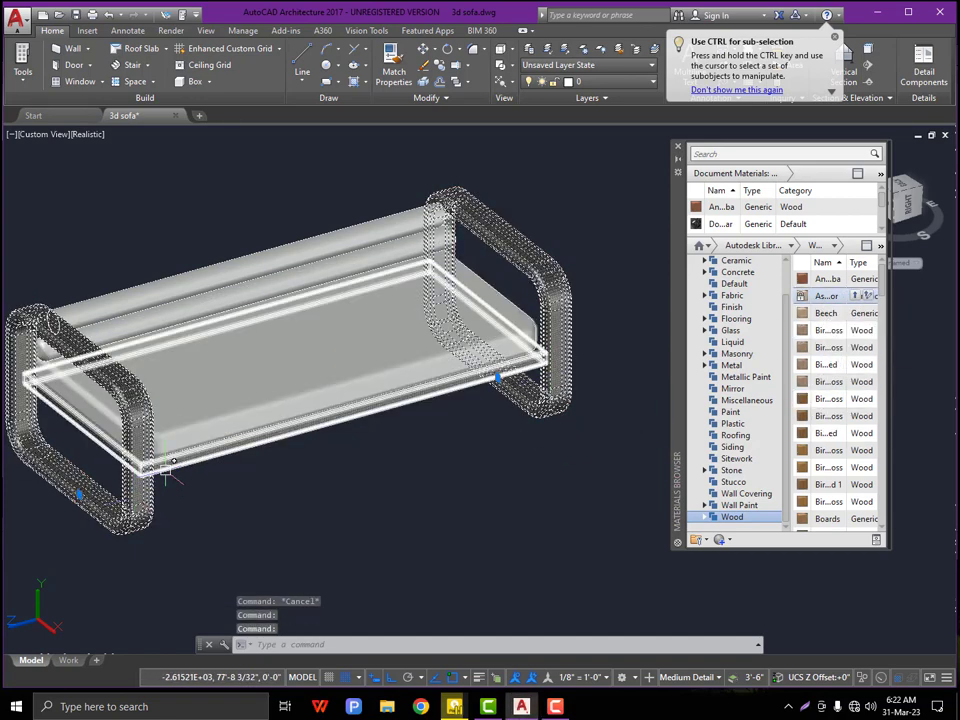
{"action": "left_click", "coordinate": [171, 464]}
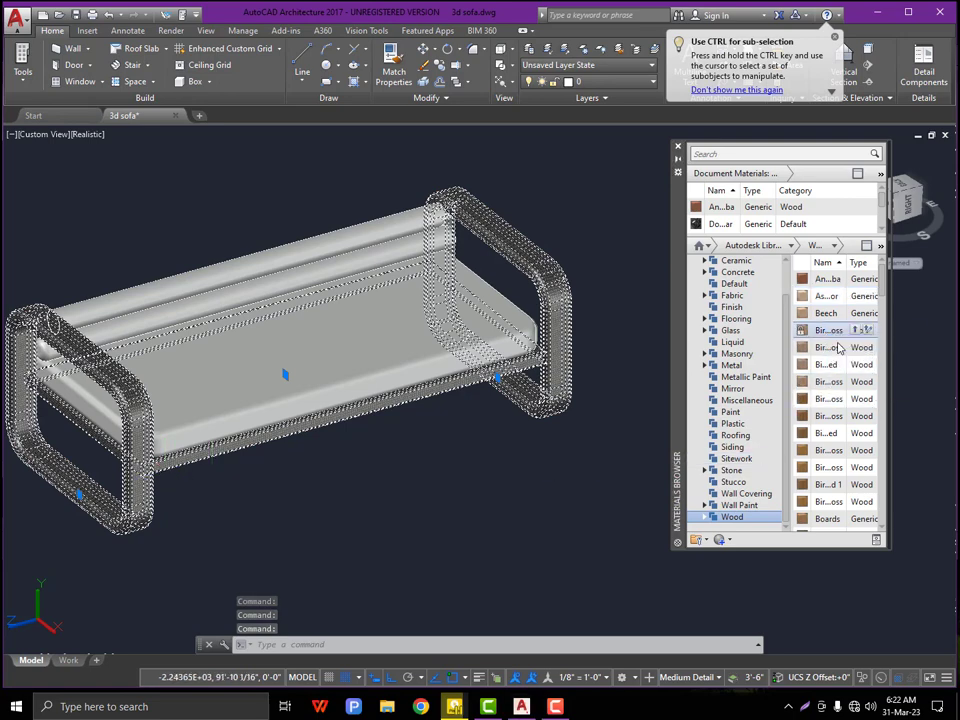
{"action": "scroll", "coordinate": [138, 458], "scroll_direction": "up", "scroll_amount": 6}
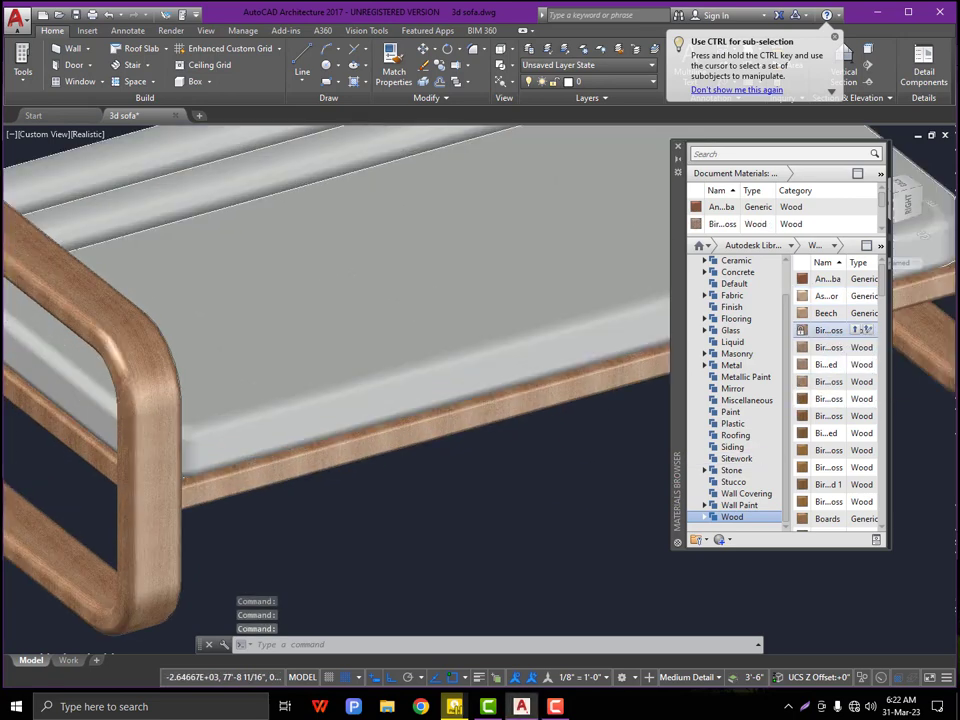
{"action": "key", "text": "Escape"}
{"action": "key", "text": "Escape"}
{"action": "scroll", "coordinate": [288, 465], "scroll_direction": "down", "scroll_amount": 8}
{"action": "left_click", "coordinate": [306, 464]}
{"action": "key", "text": "Escape"}
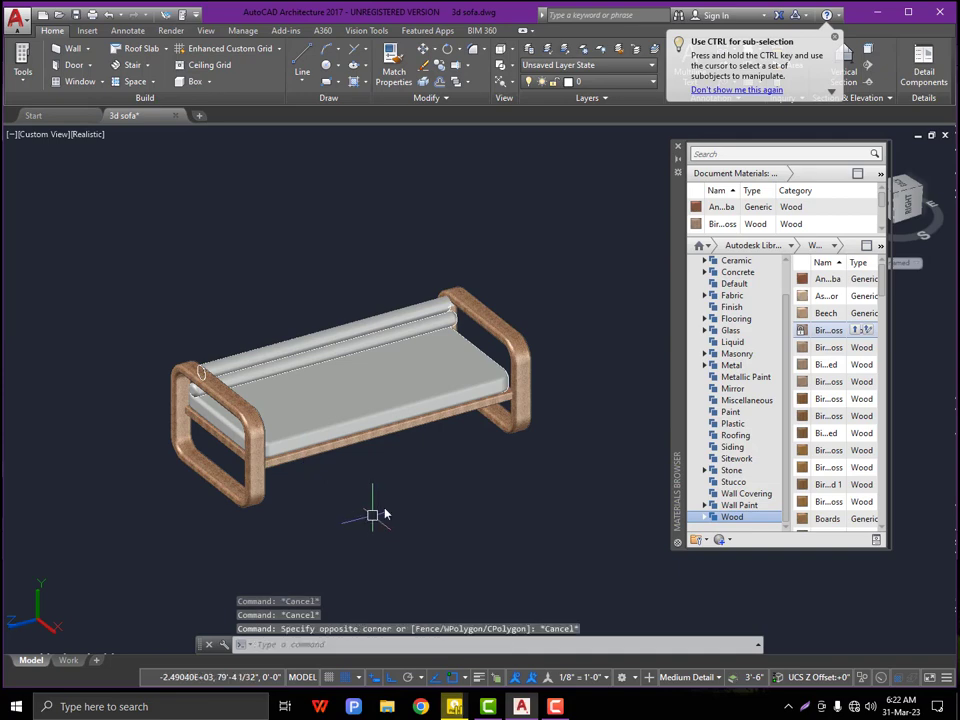
- Assign the Fabric library's black Cr...ck material to the seat cushion and both backrest bars, and close the Materials Browser
{"action": "left_click", "coordinate": [501, 373]}
{"action": "scroll", "coordinate": [366, 314], "scroll_direction": "up", "scroll_amount": 3}
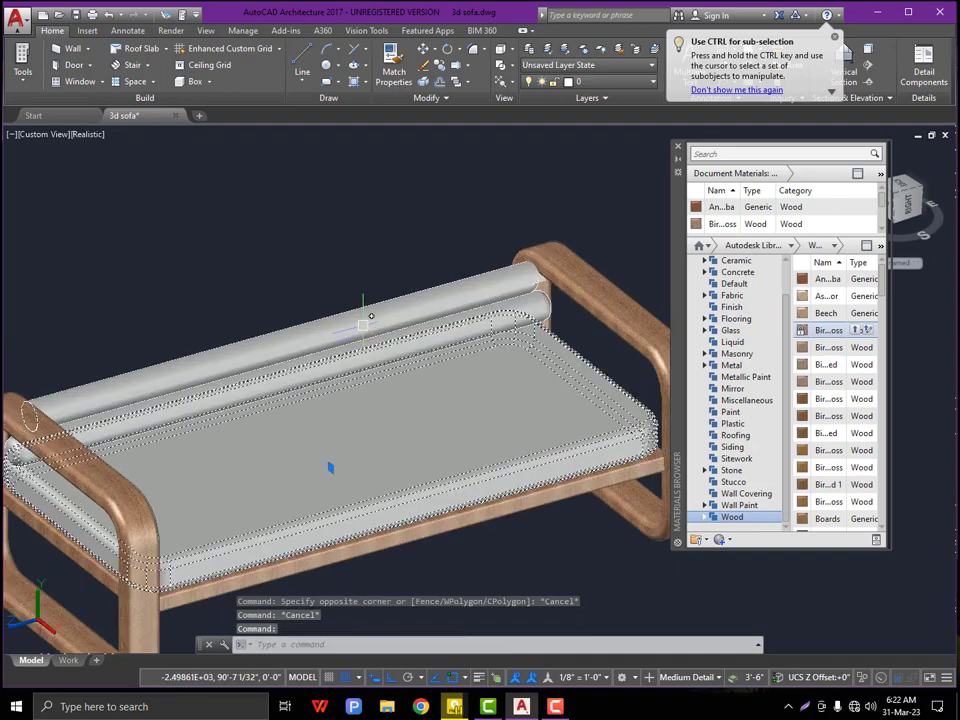
{"action": "left_click", "coordinate": [366, 315]}
{"action": "left_click", "coordinate": [371, 347]}
{"action": "scroll", "coordinate": [371, 340], "scroll_direction": "down", "scroll_amount": 2}
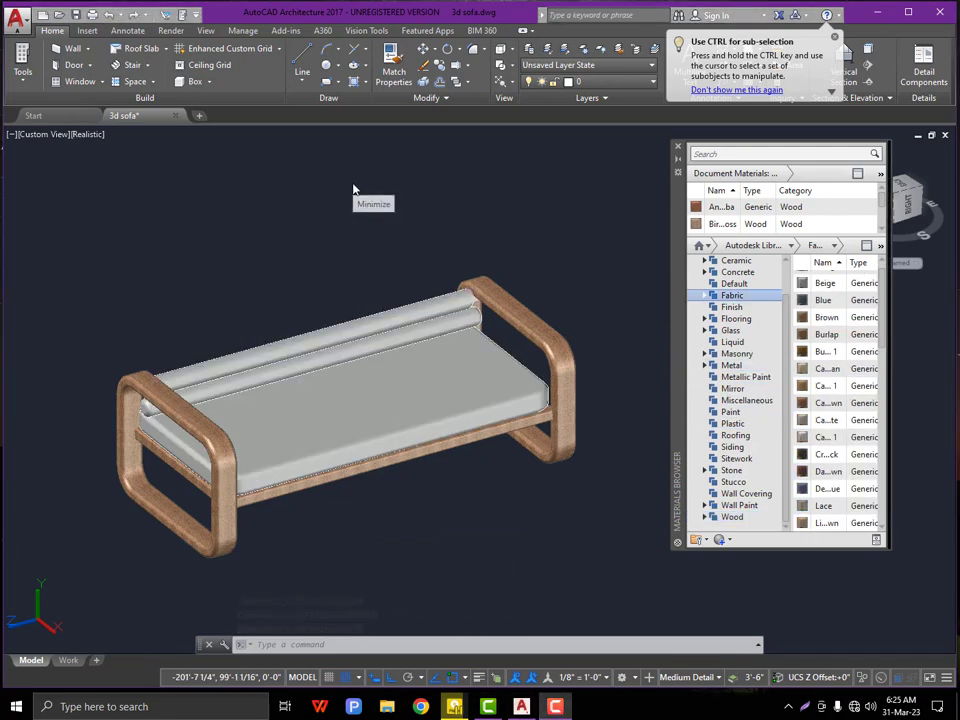
{"action": "scroll", "coordinate": [356, 390], "scroll_direction": "up", "scroll_amount": 2}
{"action": "left_click", "coordinate": [354, 446]}
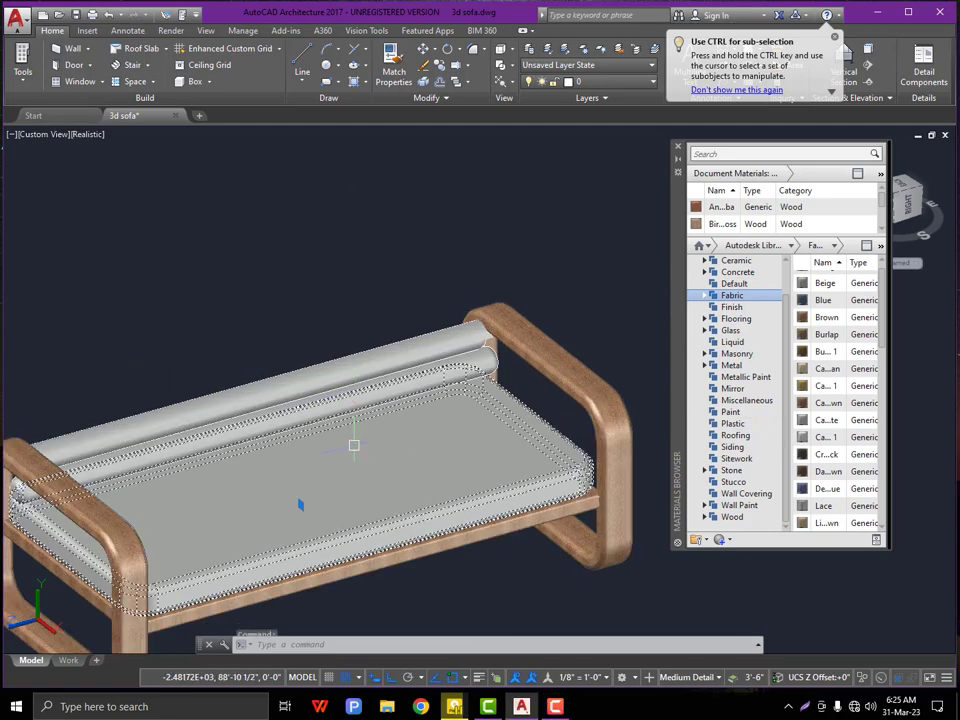
{"action": "left_click", "coordinate": [345, 371]}
{"action": "left_click", "coordinate": [340, 404]}
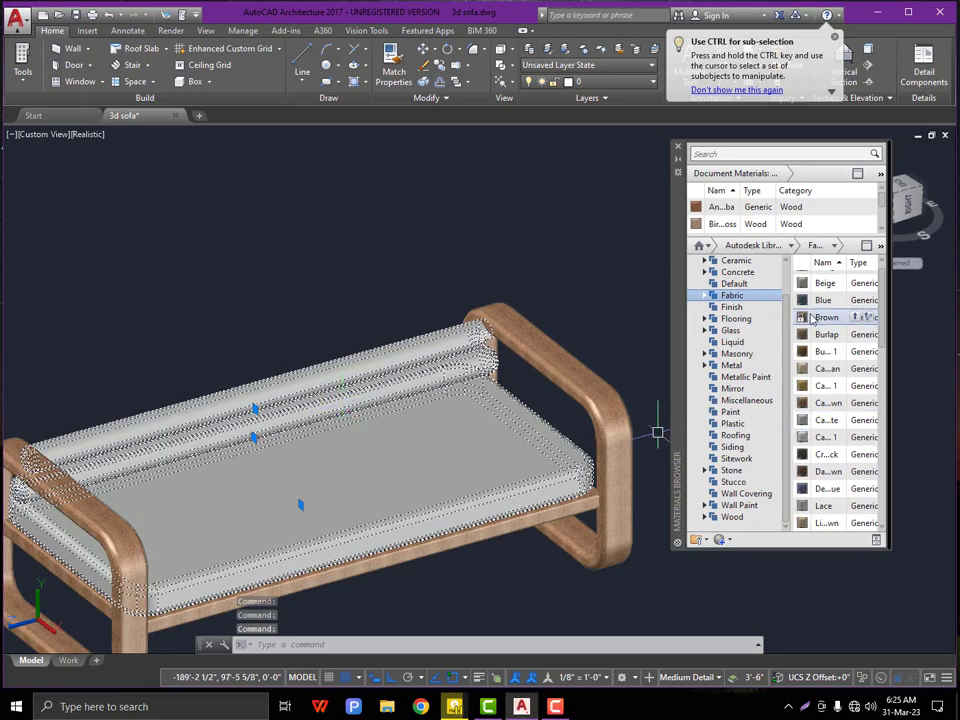
{"action": "right_click", "coordinate": [827, 456]}
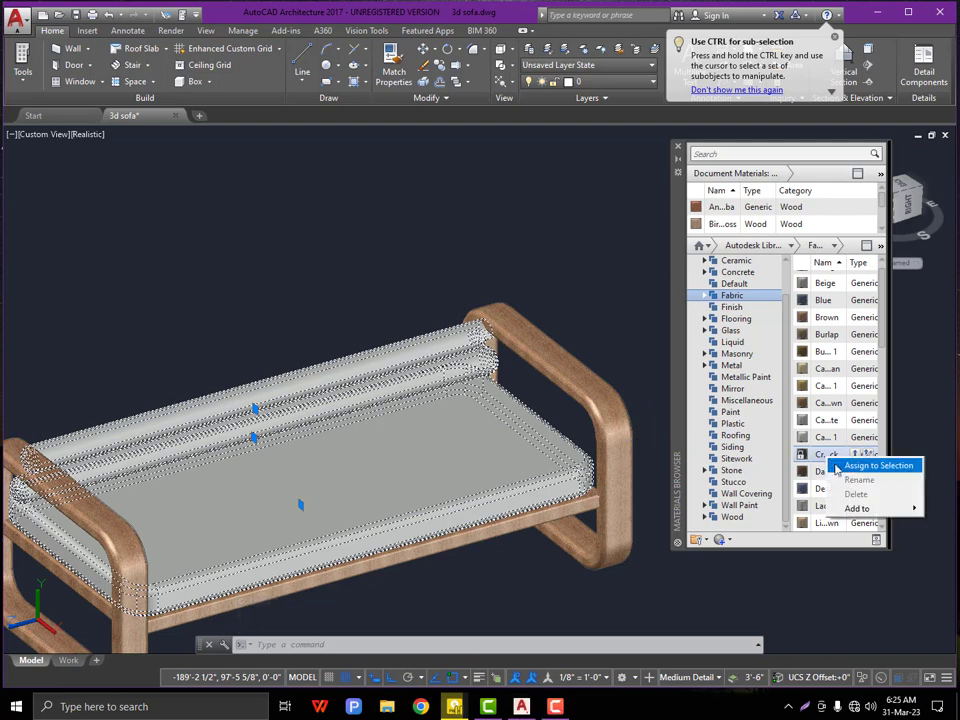
{"action": "left_click", "coordinate": [852, 459]}
{"action": "key", "text": "Escape"}
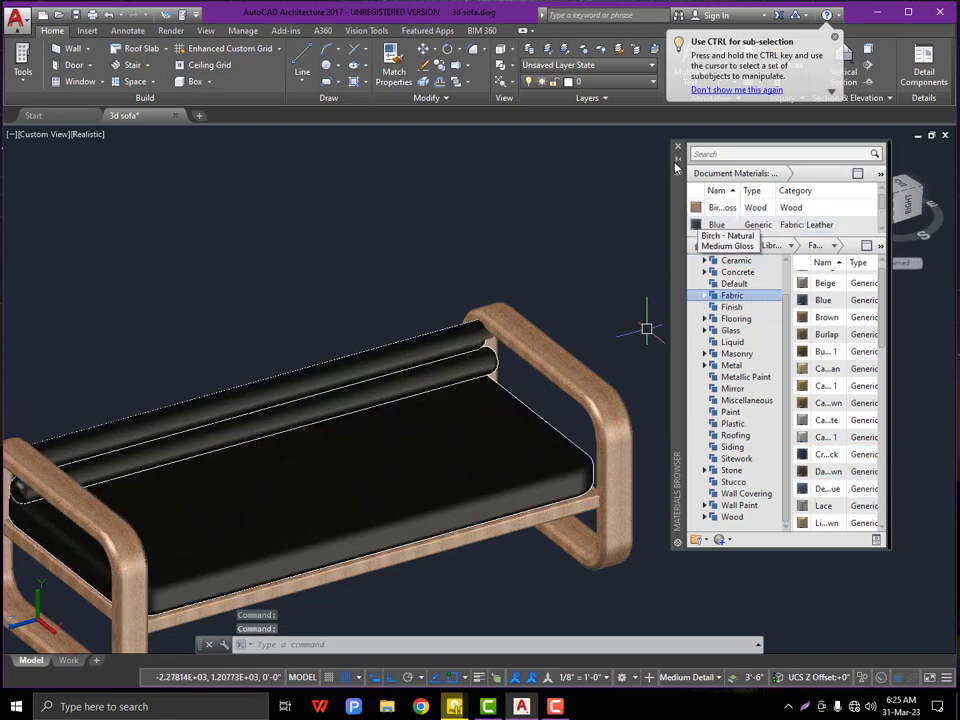
{"action": "left_click", "coordinate": [677, 146]}
{"action": "key", "text": "Escape"}
{"action": "key", "text": "Escape"}
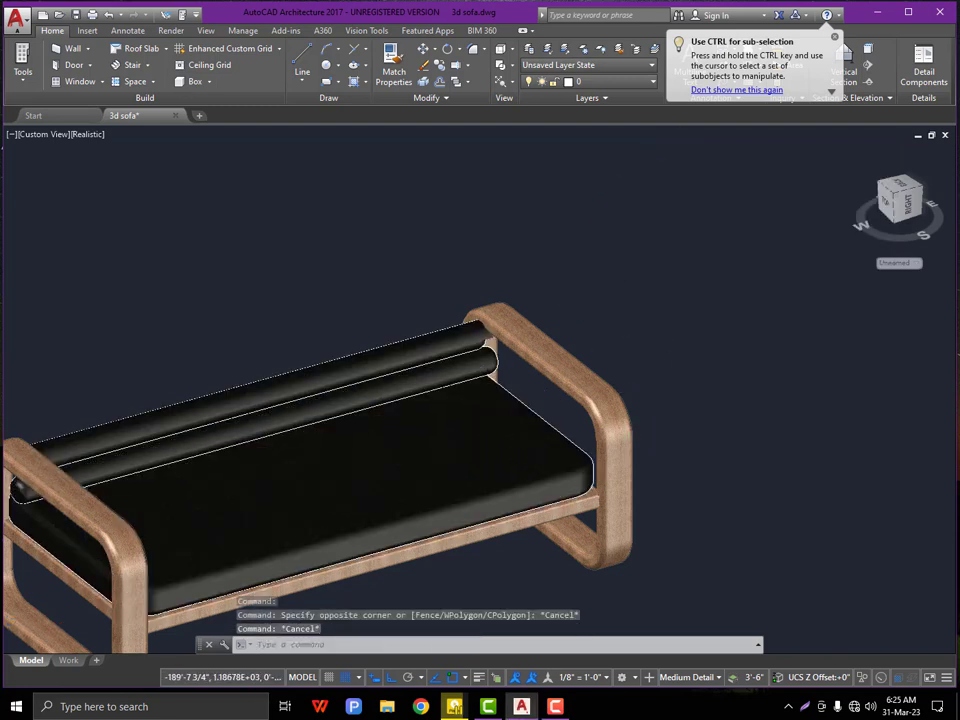
- Examine the sofa with its wood and fabric materials from both ends and the front
{"action": "scroll", "coordinate": [530, 370], "scroll_direction": "down", "scroll_amount": 4}
{"action": "scroll", "coordinate": [469, 416], "scroll_direction": "up", "scroll_amount": 5}
{"action": "middle_click_drag", "start_coordinate": [467, 418], "coordinate": [296, 439], "text": "shift"}
{"action": "scroll", "coordinate": [309, 410], "scroll_direction": "down", "scroll_amount": 2}
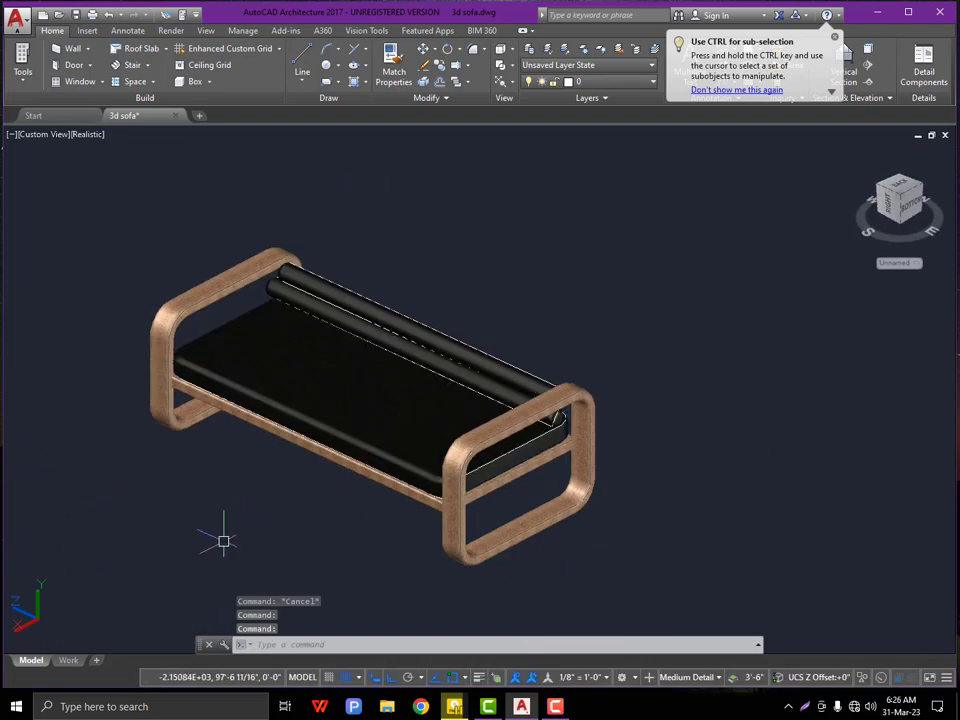
{"action": "middle_click_drag", "start_coordinate": [288, 490], "coordinate": [511, 391], "text": "shift"}
{"action": "scroll", "coordinate": [540, 430], "scroll_direction": "down", "scroll_amount": 5}
{"action": "scroll", "coordinate": [511, 394], "scroll_direction": "up", "scroll_amount": 4}
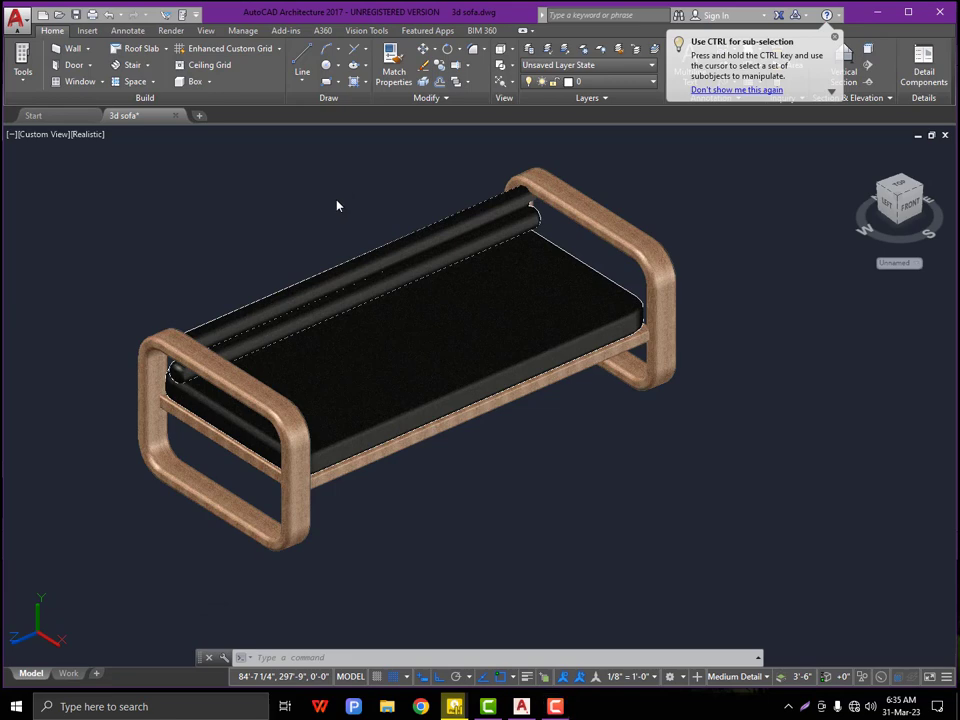
- Copy the near end frame 100 inches along the sofa's length to the middle of the seat
{"action": "left_click", "coordinate": [271, 392]}
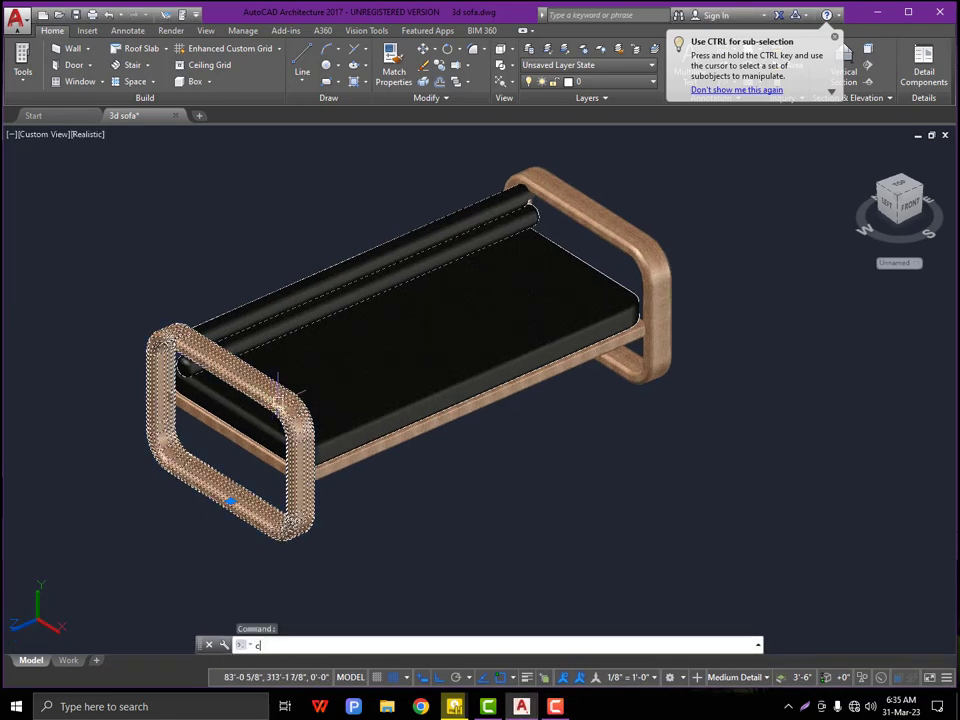
{"action": "type", "text": "co"}
{"action": "key", "text": "Return"}
{"action": "left_click", "coordinate": [293, 533]}
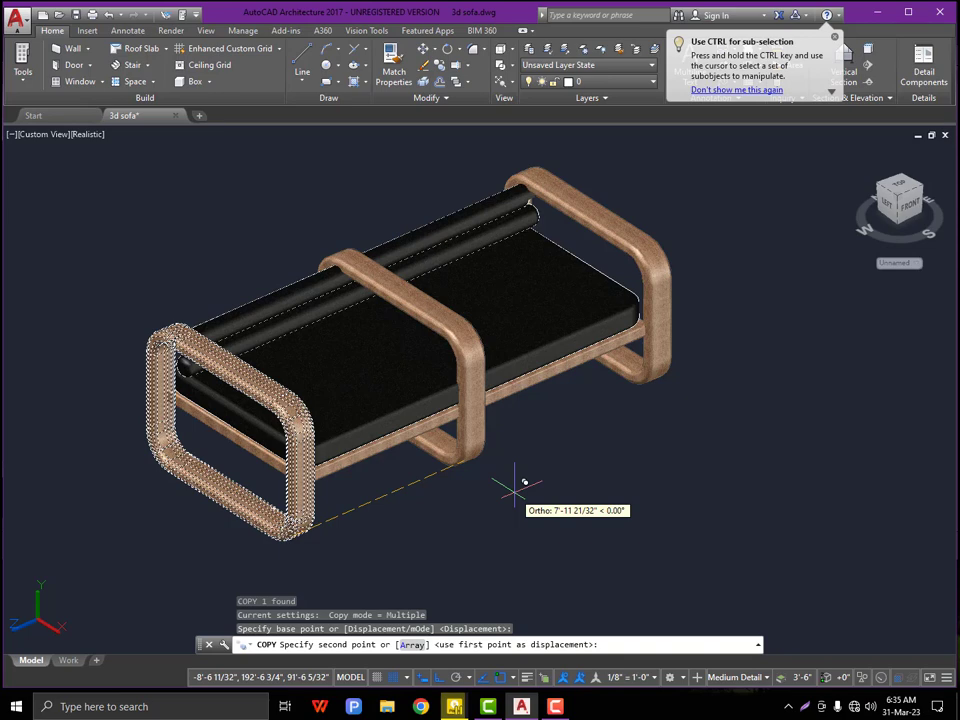
{"action": "key", "text": "Return"}
{"action": "key", "text": "Escape"}
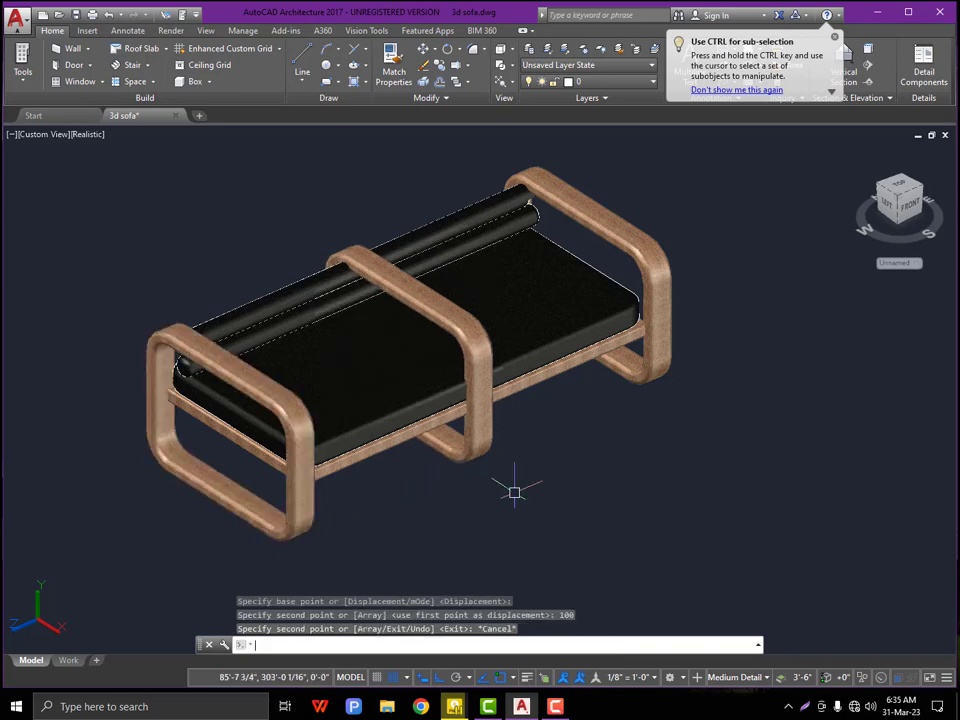
- Hide the two outer end frames
{"action": "left_click", "coordinate": [600, 224]}
{"action": "right_click", "coordinate": [600, 222]}
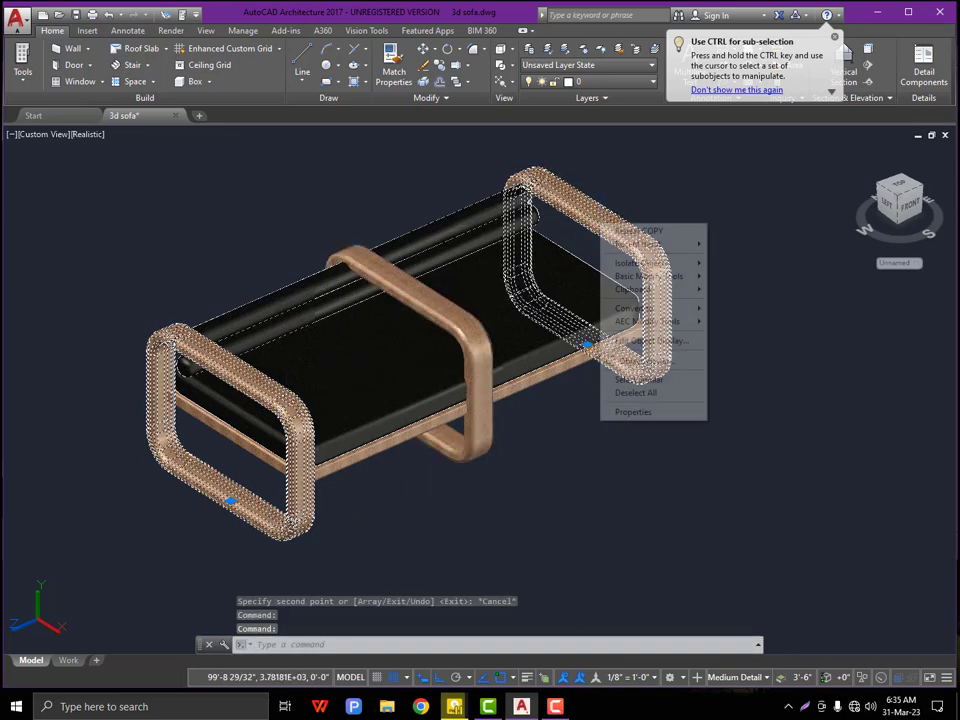
{"action": "mouse_move", "coordinate": [690, 263]}
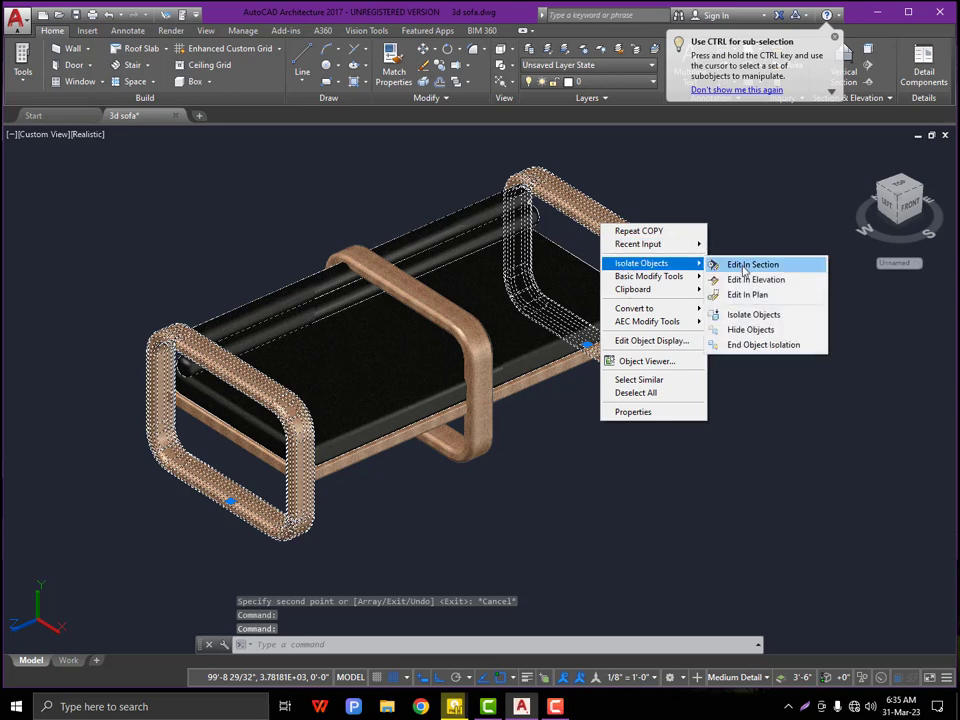
{"action": "left_click", "coordinate": [750, 329]}
- Set the viewport to the Left view with the 2D Wireframe visual style
{"action": "left_click", "coordinate": [34, 135]}
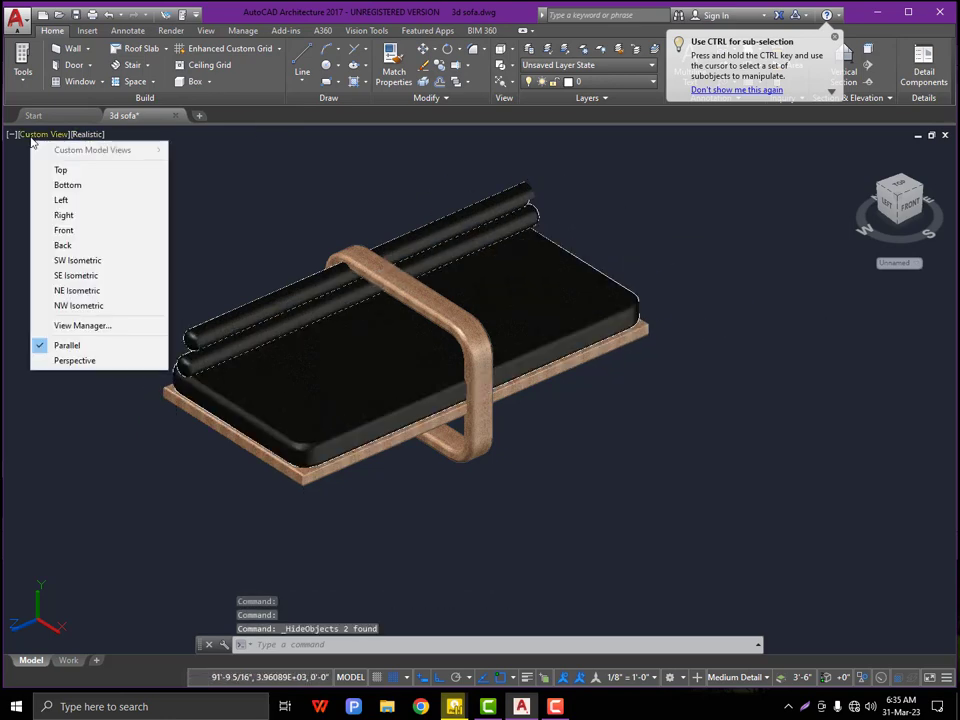
{"action": "left_click", "coordinate": [55, 201]}
{"action": "left_click", "coordinate": [58, 136]}
{"action": "left_click", "coordinate": [75, 170]}
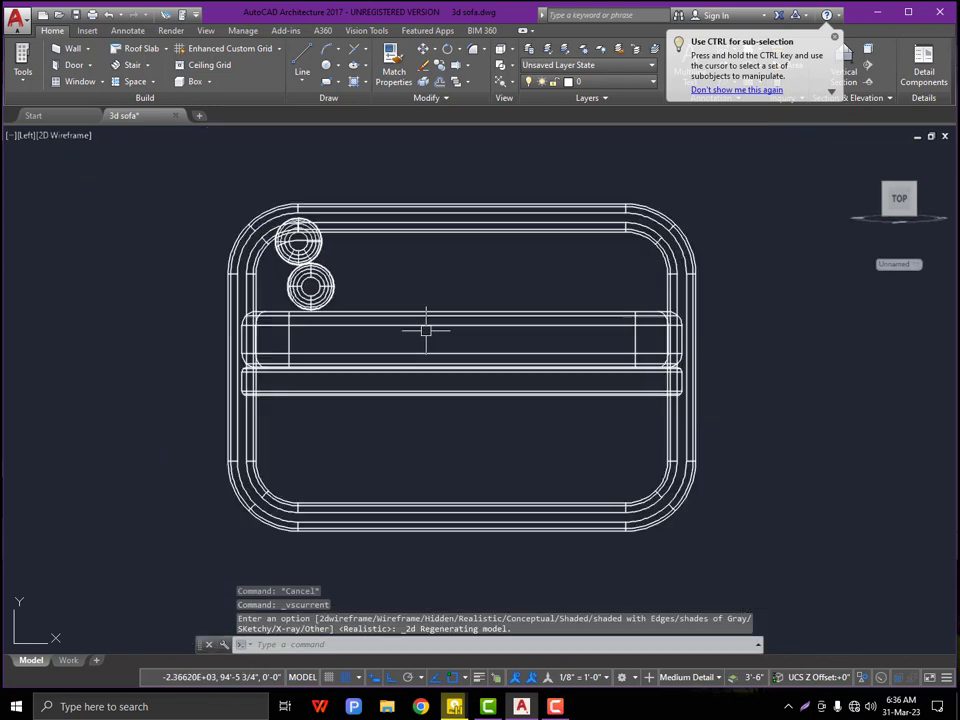
- Slice the copied middle frame horizontally at the joint between cushion and base slab, keeping both sides
{"action": "type", "text": "SLICE"}
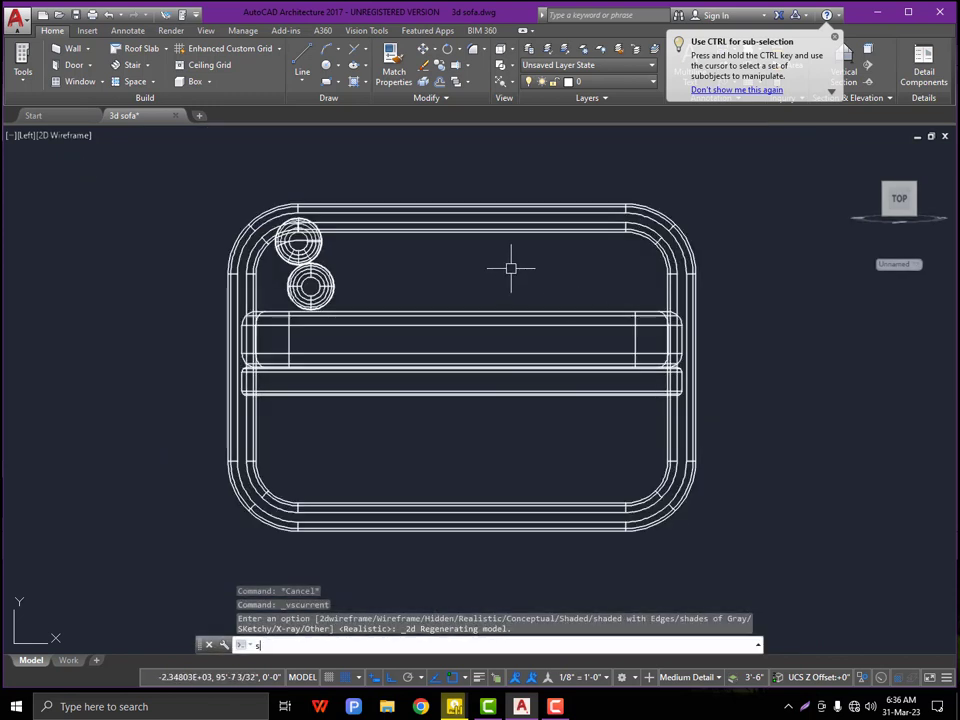
{"action": "left_click", "coordinate": [292, 523]}
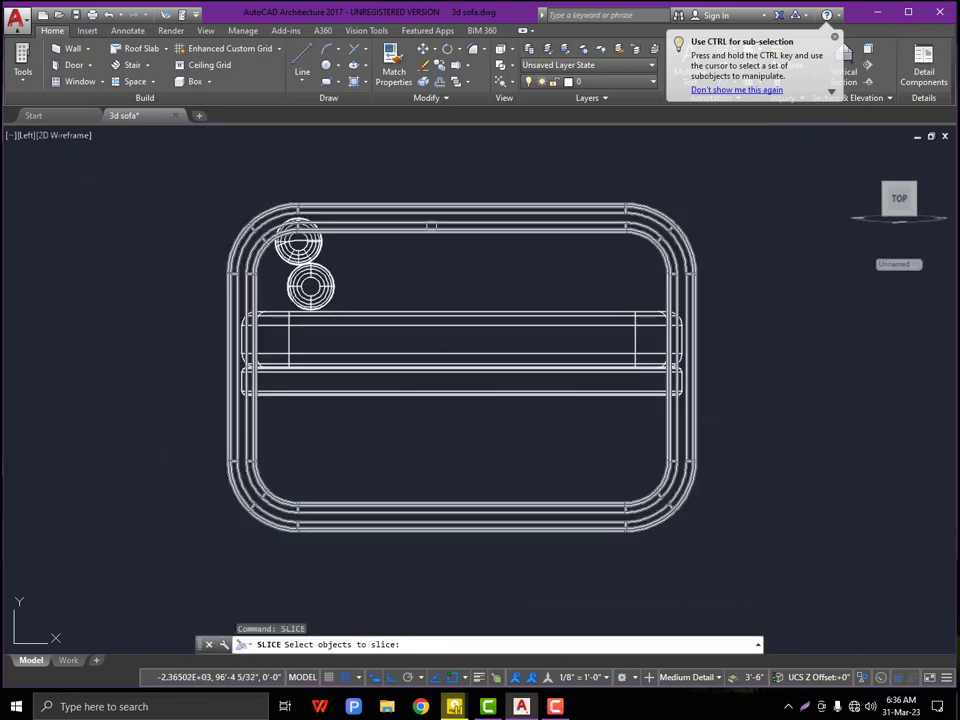
{"action": "left_click", "coordinate": [431, 225]}
{"action": "key", "text": "Return"}
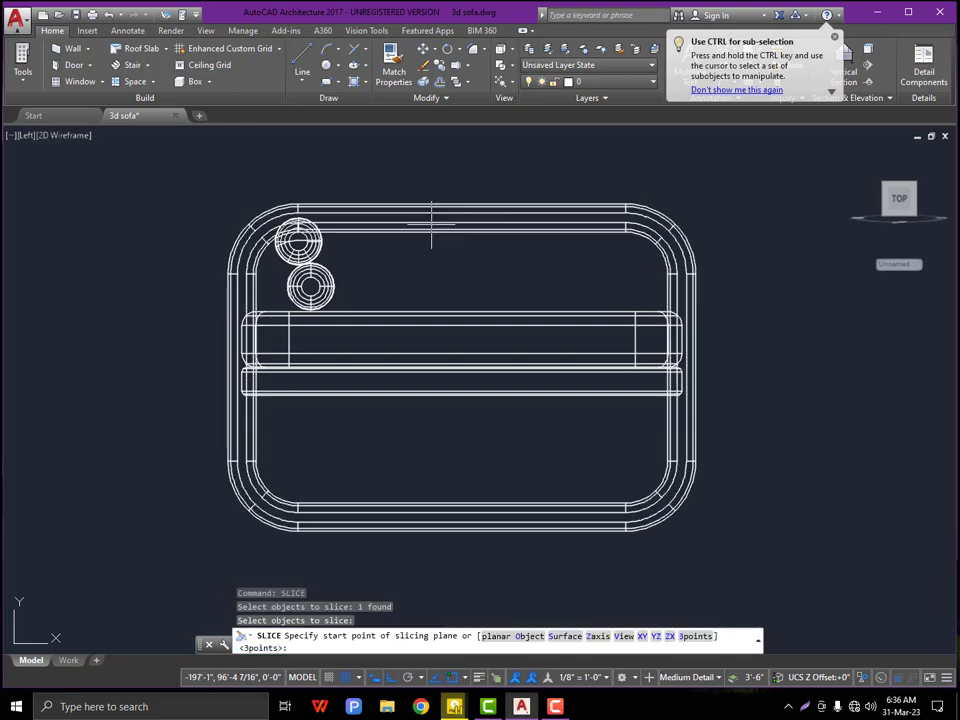
{"action": "scroll", "coordinate": [683, 343], "scroll_direction": "up", "scroll_amount": 5}
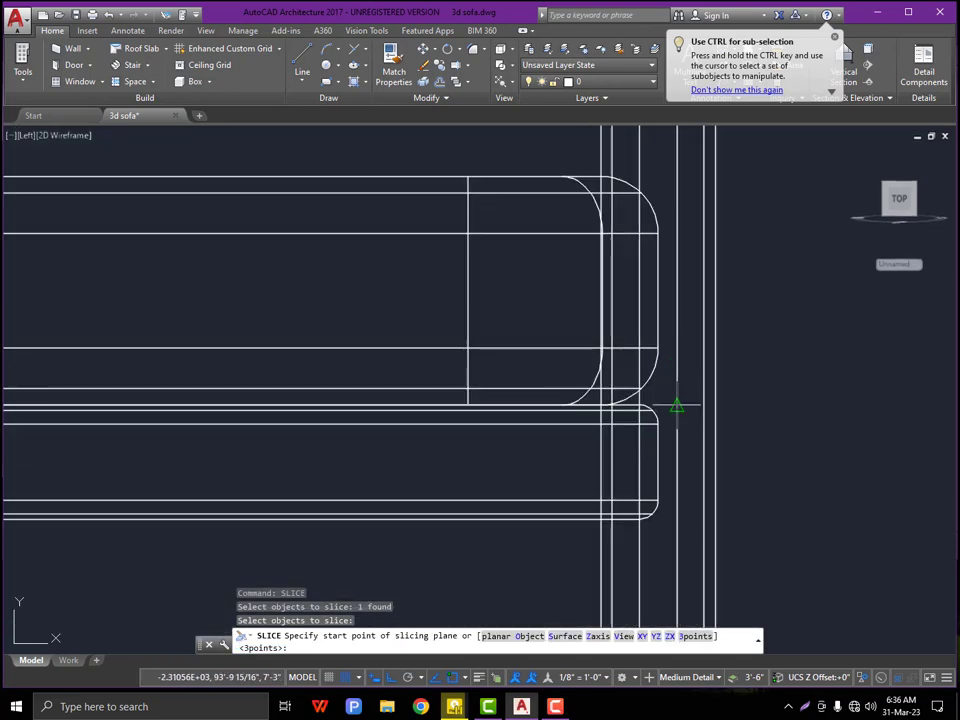
{"action": "left_click", "coordinate": [650, 410]}
{"action": "scroll", "coordinate": [645, 403], "scroll_direction": "down", "scroll_amount": 5}
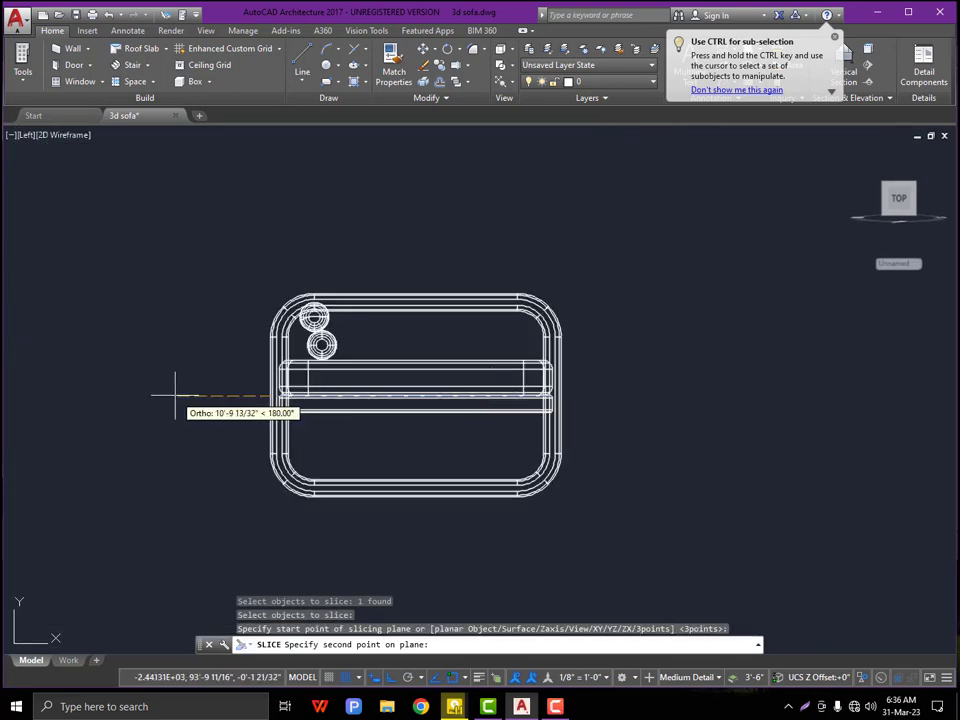
{"action": "left_click", "coordinate": [177, 393]}
{"action": "key", "text": "Return"}
- Delete the upper half of the sliced middle frame
{"action": "left_click", "coordinate": [377, 294]}
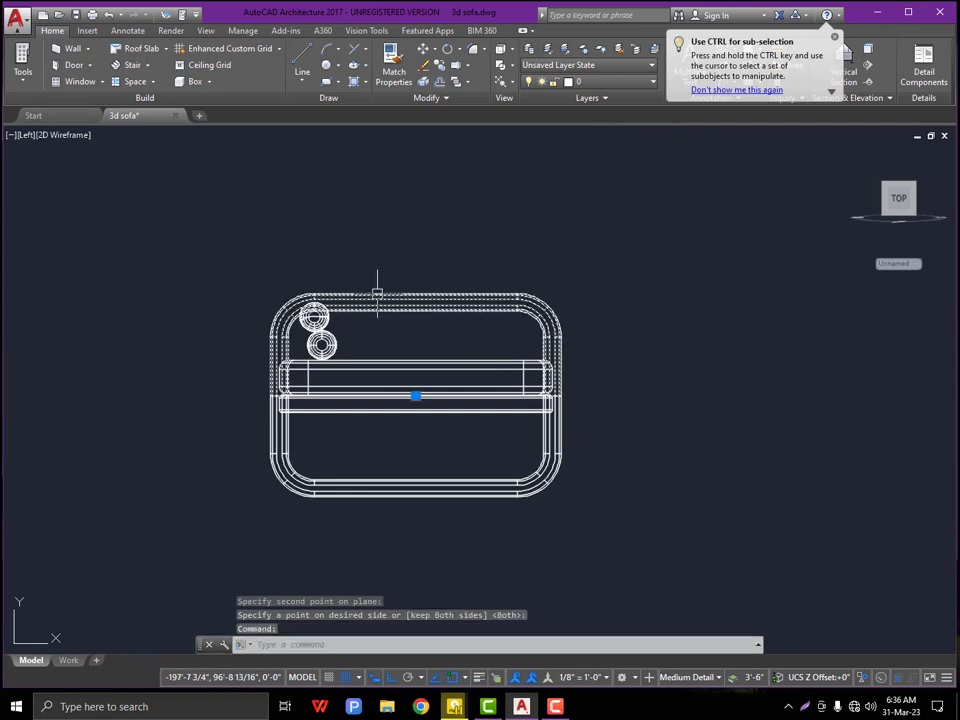
{"action": "key", "text": "Return"}
{"action": "key", "text": "Return"}
{"action": "left_click", "coordinate": [406, 294]}
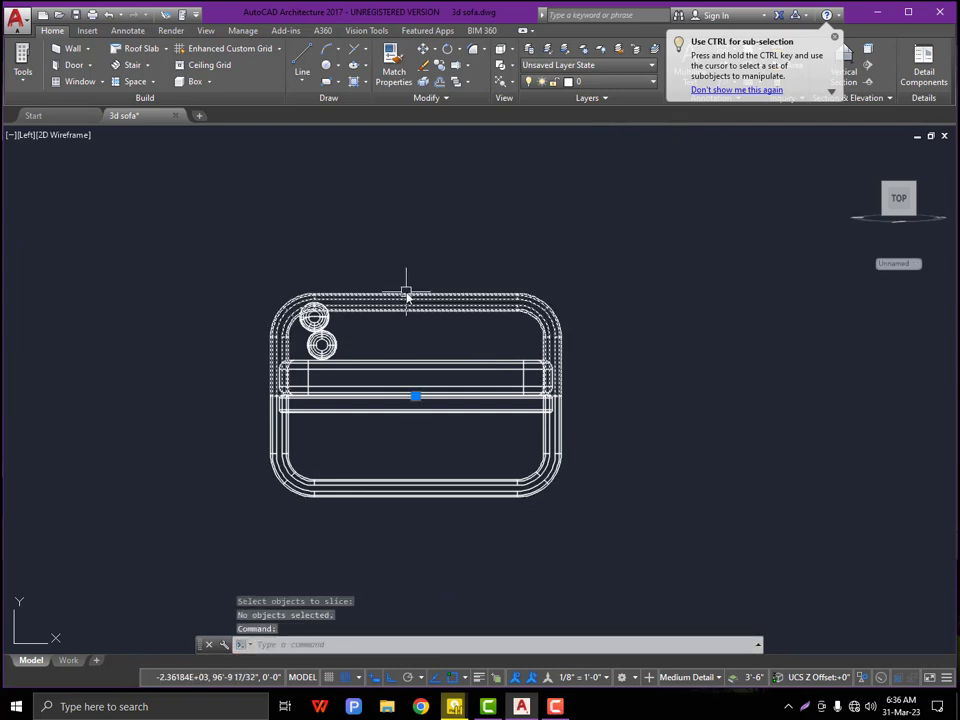
{"action": "key", "text": "Delete"}
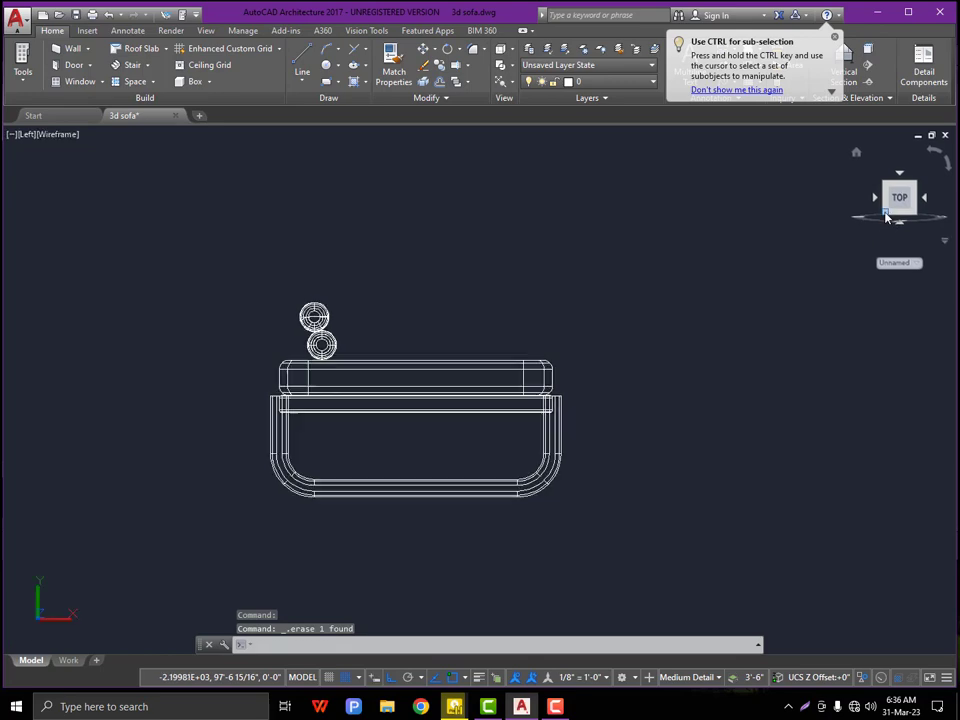
- Switch the viewport to a 3D view of the sofa seen from the front and apply the Realistic visual style
{"action": "left_click", "coordinate": [878, 213]}
{"action": "left_click", "coordinate": [100, 134]}
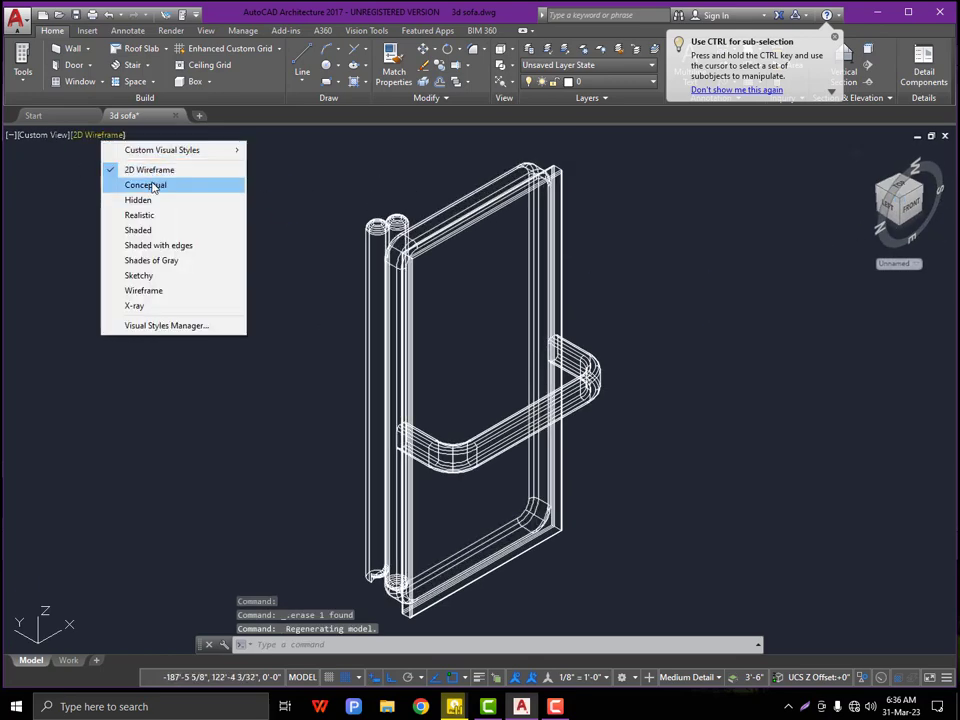
{"action": "left_click", "coordinate": [150, 185]}
{"action": "left_click", "coordinate": [95, 134]}
{"action": "left_click", "coordinate": [150, 215]}
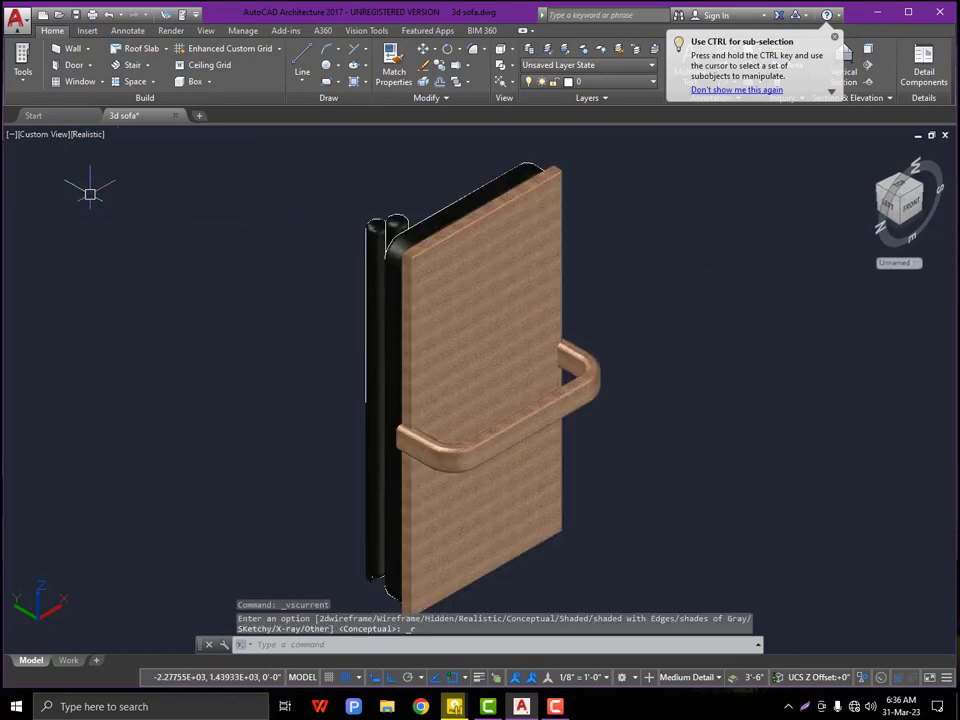
{"action": "middle_click_drag", "start_coordinate": [454, 437], "coordinate": [197, 317], "text": "shift"}
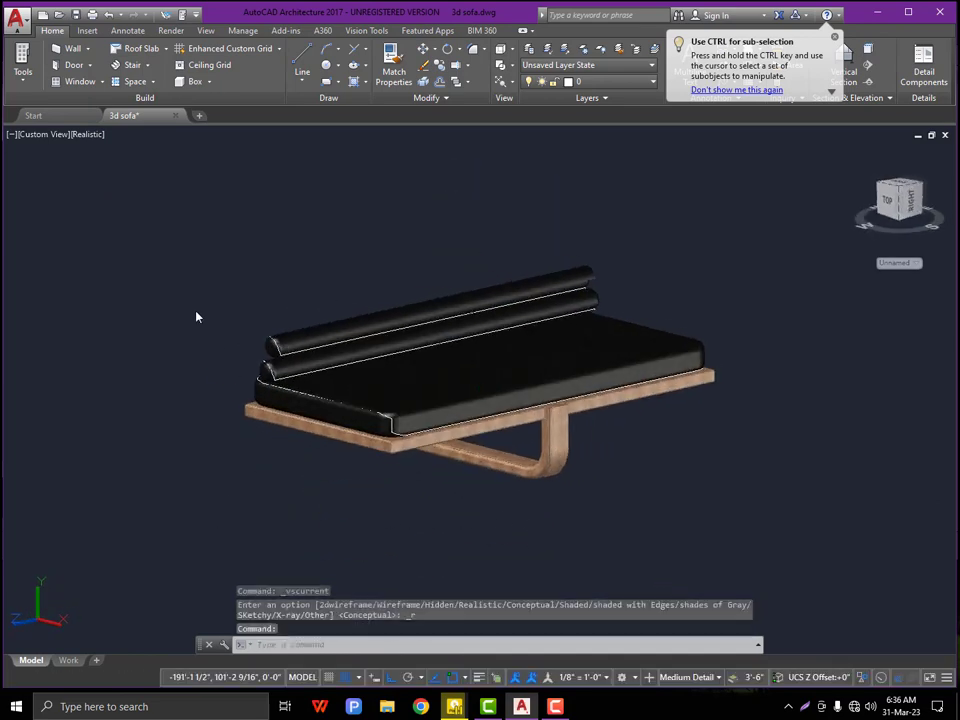
- End the object isolation to bring back the two hidden end frames
{"action": "right_click", "coordinate": [195, 233]}
{"action": "mouse_move", "coordinate": [273, 276]}
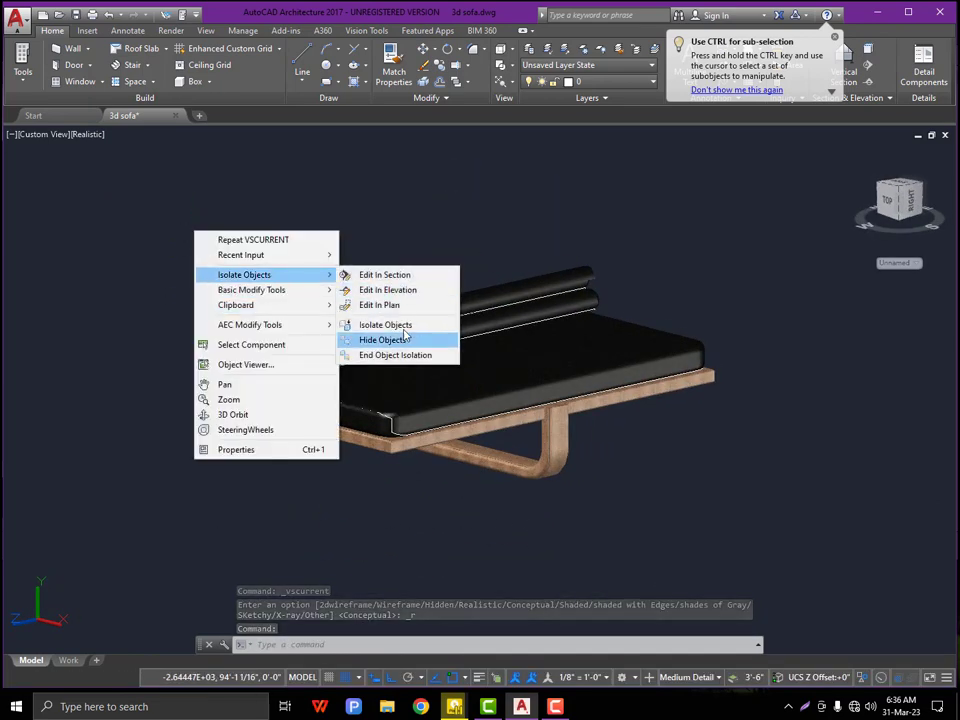
{"action": "left_click", "coordinate": [398, 356]}
- Examine the complete sofa from several angles, including the middle support frame, the base, the cushion and the backrest bars
{"action": "middle_click_drag", "start_coordinate": [433, 422], "coordinate": [465, 405], "text": "shift"}
{"action": "scroll", "coordinate": [553, 360], "scroll_direction": "up", "scroll_amount": 3}
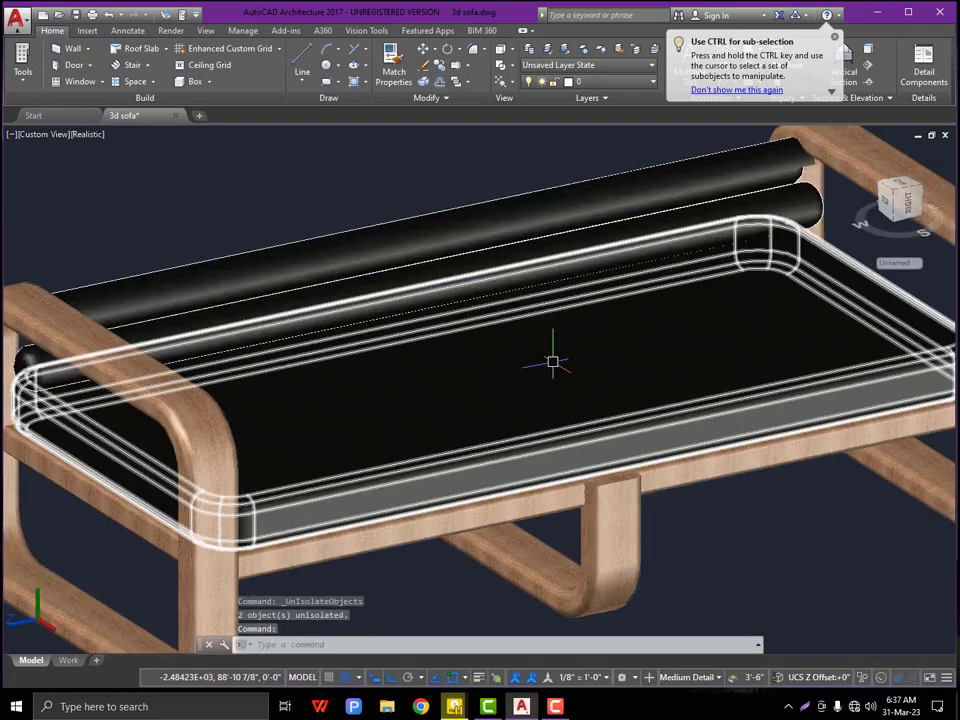
{"action": "scroll", "coordinate": [411, 242], "scroll_direction": "down", "scroll_amount": 5}
{"action": "middle_click_drag", "start_coordinate": [450, 285], "coordinate": [131, 377], "text": "shift"}
{"action": "scroll", "coordinate": [418, 285], "scroll_direction": "up", "scroll_amount": 4}
{"action": "scroll", "coordinate": [304, 374], "scroll_direction": "down", "scroll_amount": 4}
{"action": "middle_click_drag", "start_coordinate": [325, 372], "coordinate": [375, 383], "text": "shift"}
{"action": "scroll", "coordinate": [375, 383], "scroll_direction": "up", "scroll_amount": 2}
{"action": "scroll", "coordinate": [378, 330], "scroll_direction": "up", "scroll_amount": 2}
{"action": "scroll", "coordinate": [378, 330], "scroll_direction": "down", "scroll_amount": 5}
{"action": "middle_click_drag", "start_coordinate": [380, 328], "coordinate": [510, 257], "text": "shift"}
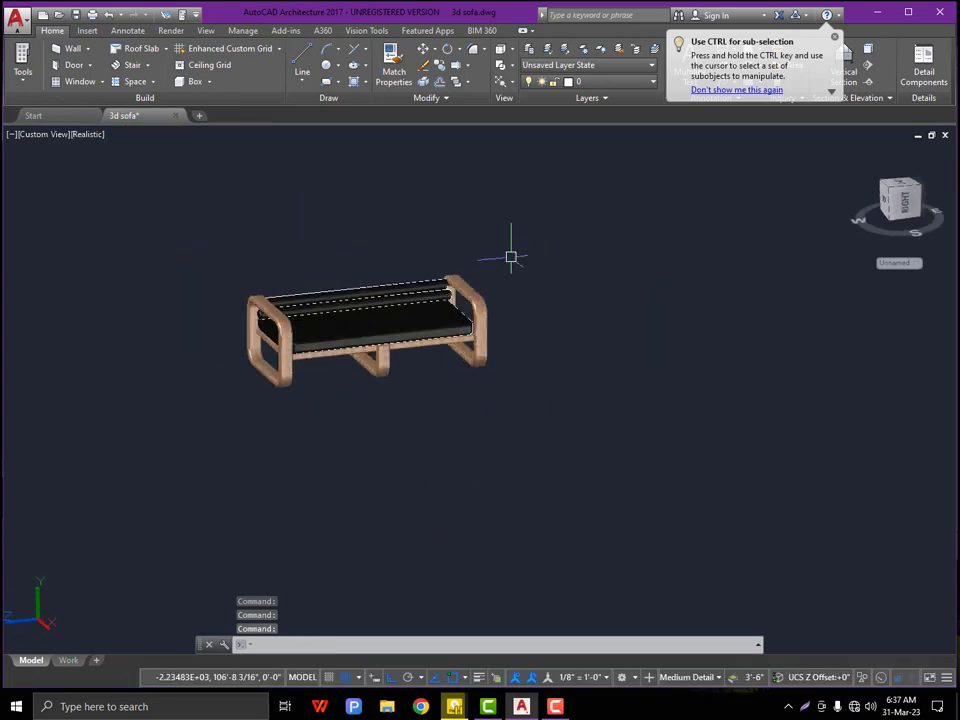
{"action": "scroll", "coordinate": [372, 260], "scroll_direction": "up", "scroll_amount": 2}
{"action": "scroll", "coordinate": [371, 265], "scroll_direction": "up", "scroll_amount": 2}
{"action": "scroll", "coordinate": [293, 358], "scroll_direction": "up", "scroll_amount": 4}
{"action": "scroll", "coordinate": [420, 270], "scroll_direction": "down", "scroll_amount": 3}
{"action": "middle_click_drag", "start_coordinate": [376, 352], "coordinate": [326, 373], "text": "shift"}
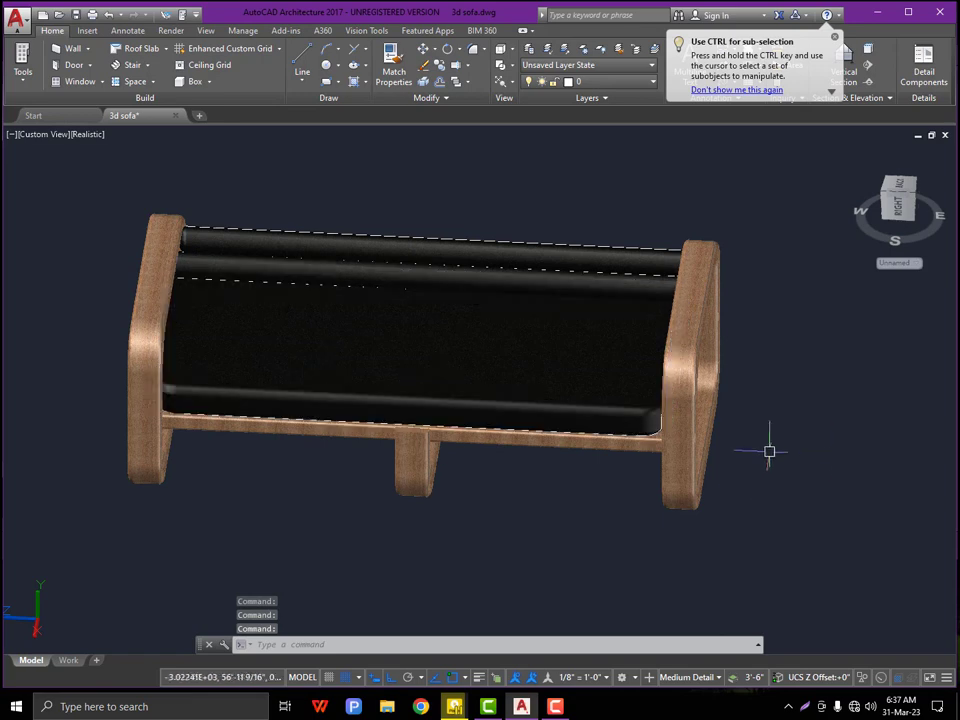
{"action": "middle_click_drag", "start_coordinate": [424, 414], "coordinate": [375, 386], "text": "shift"}
{"action": "scroll", "coordinate": [374, 386], "scroll_direction": "down", "scroll_amount": 3}
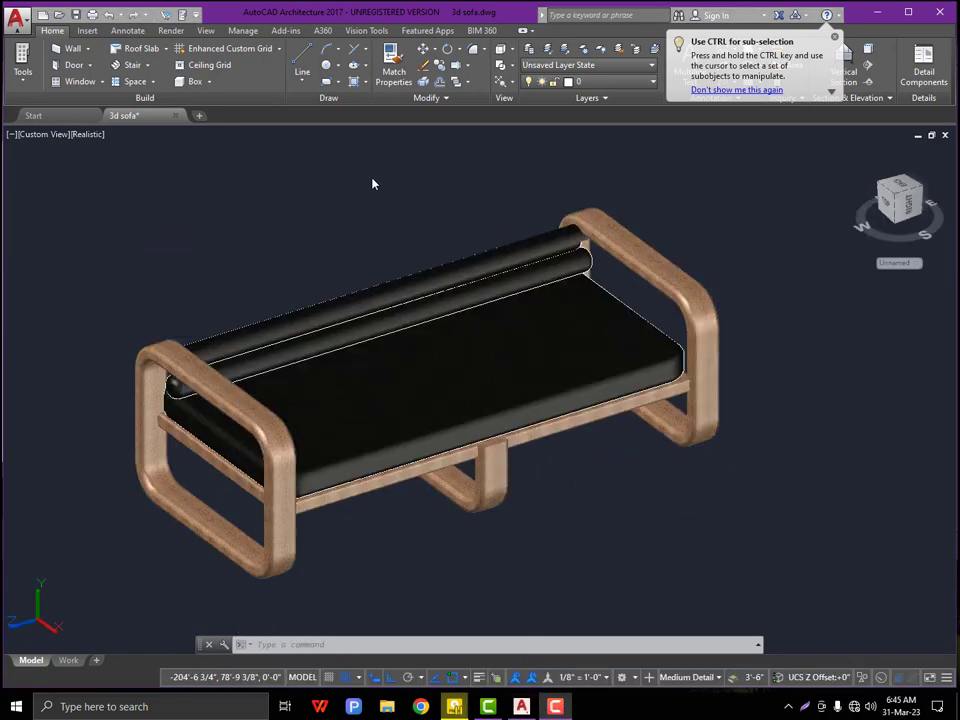
- Start a new model view named "reander" in the View Manager and choose a Gradient background for it
{"action": "left_click", "coordinate": [31, 137]}
{"action": "left_click", "coordinate": [101, 327]}
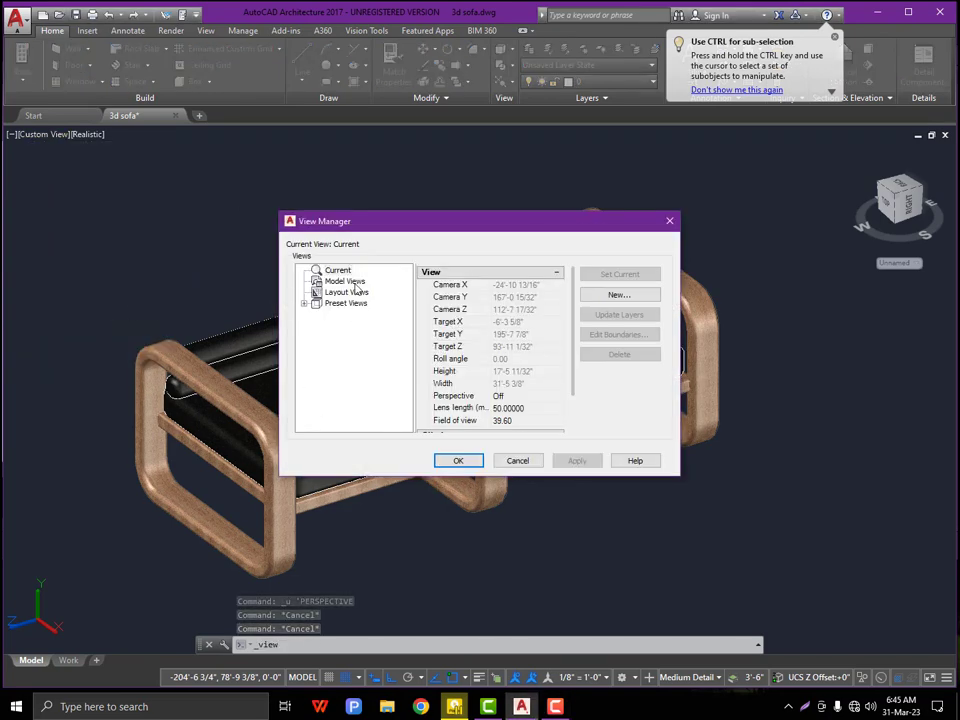
{"action": "left_click", "coordinate": [345, 281]}
{"action": "left_click", "coordinate": [648, 297]}
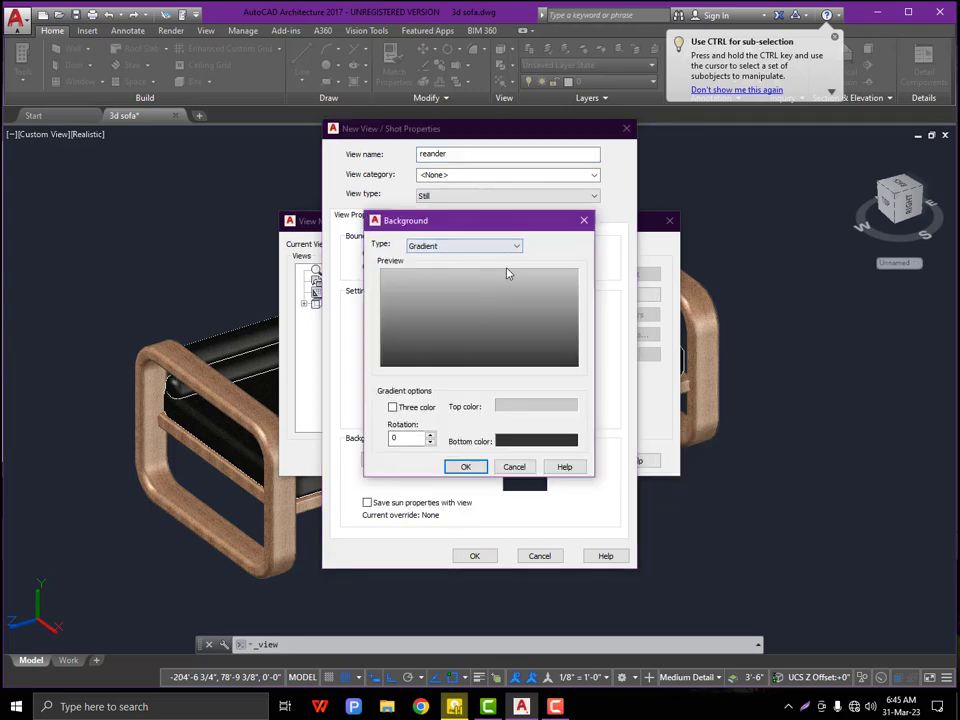
{"action": "left_click", "coordinate": [512, 246]}
{"action": "left_click", "coordinate": [500, 274]}
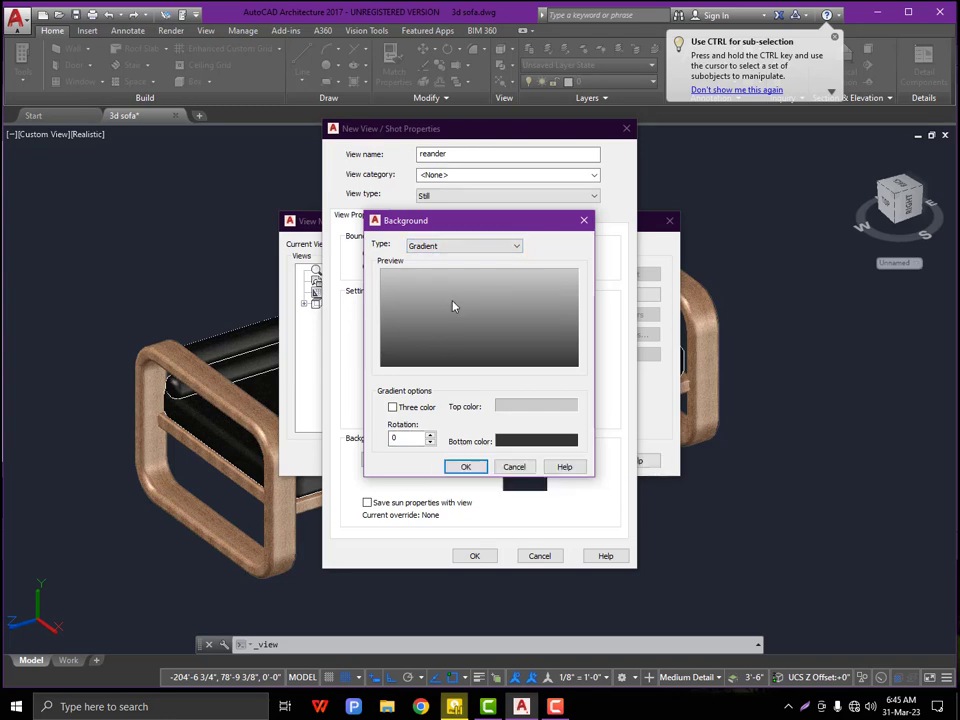
- Set the gradient's bottom colour to a light cyan, save the view "reander" and make it current
{"action": "left_click", "coordinate": [522, 441]}
{"action": "left_click_drag", "start_coordinate": [433, 322], "coordinate": [429, 332]}
{"action": "left_click", "coordinate": [511, 318]}
{"action": "left_click_drag", "start_coordinate": [511, 318], "coordinate": [510, 308]}
{"action": "left_click", "coordinate": [462, 459]}
{"action": "left_click", "coordinate": [461, 465]}
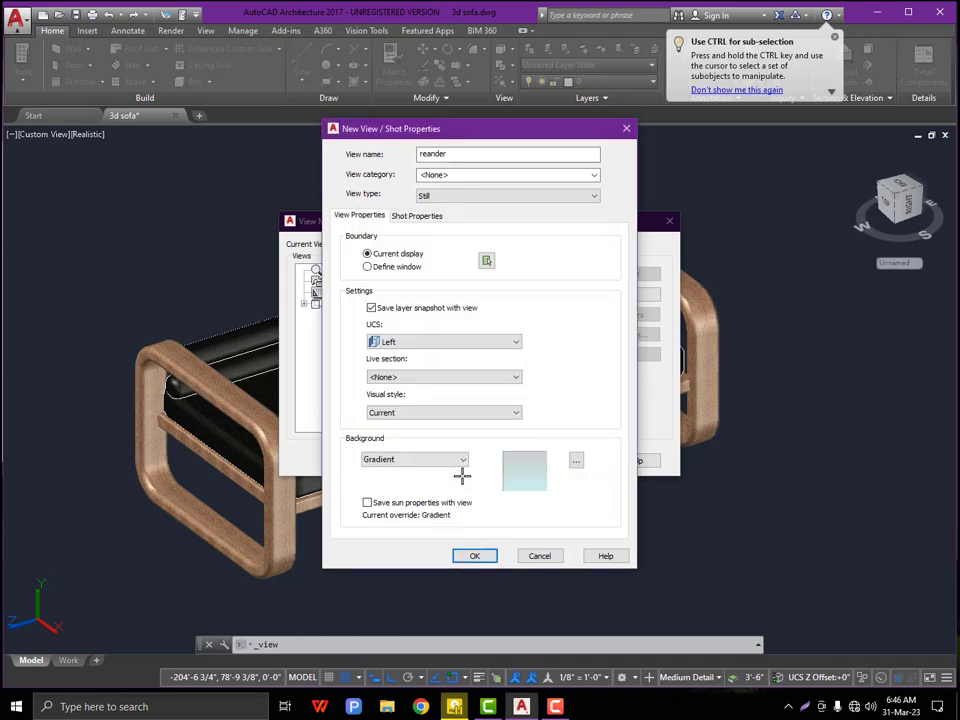
{"action": "left_click", "coordinate": [475, 555]}
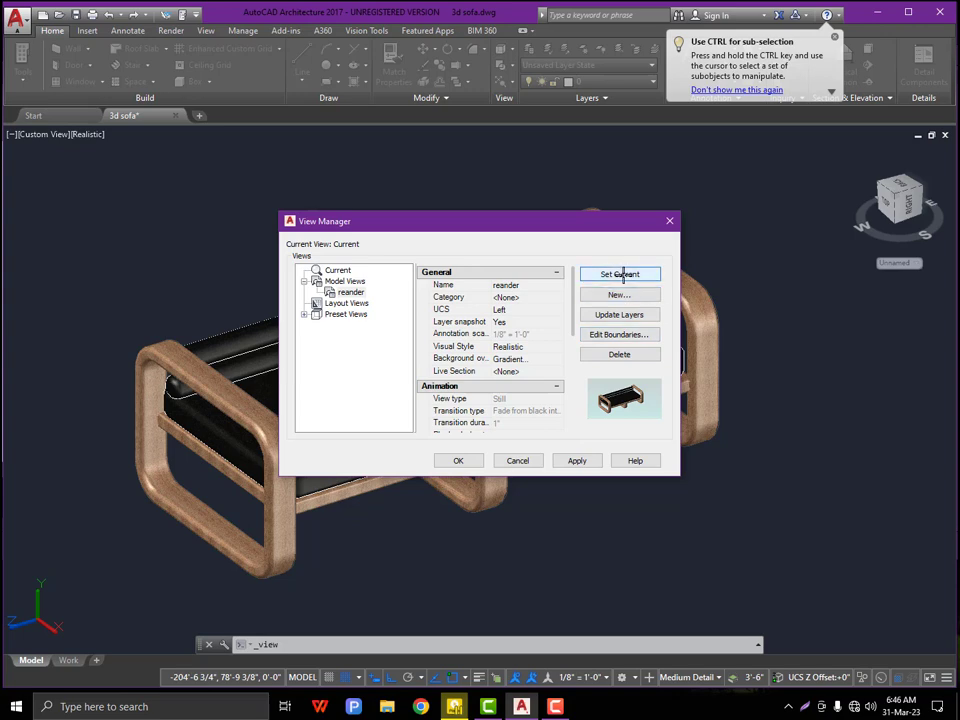
{"action": "left_click", "coordinate": [458, 460]}
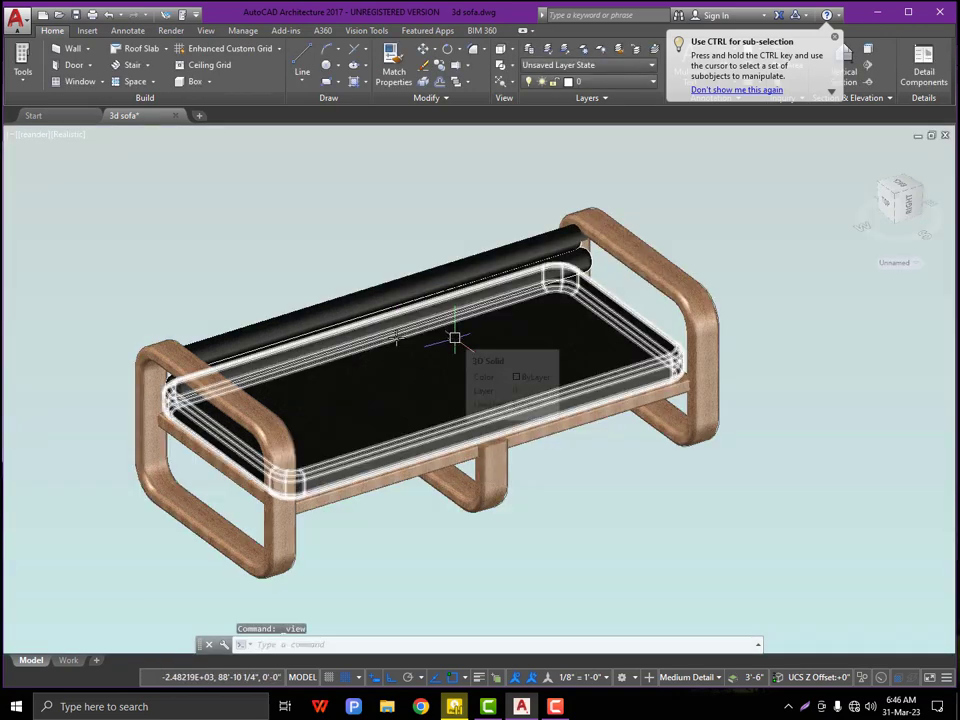
- Dismiss the sub-selection tip and render the framed sofa in a window with the High preset
{"action": "scroll", "coordinate": [395, 338], "scroll_direction": "up", "scroll_amount": 4}
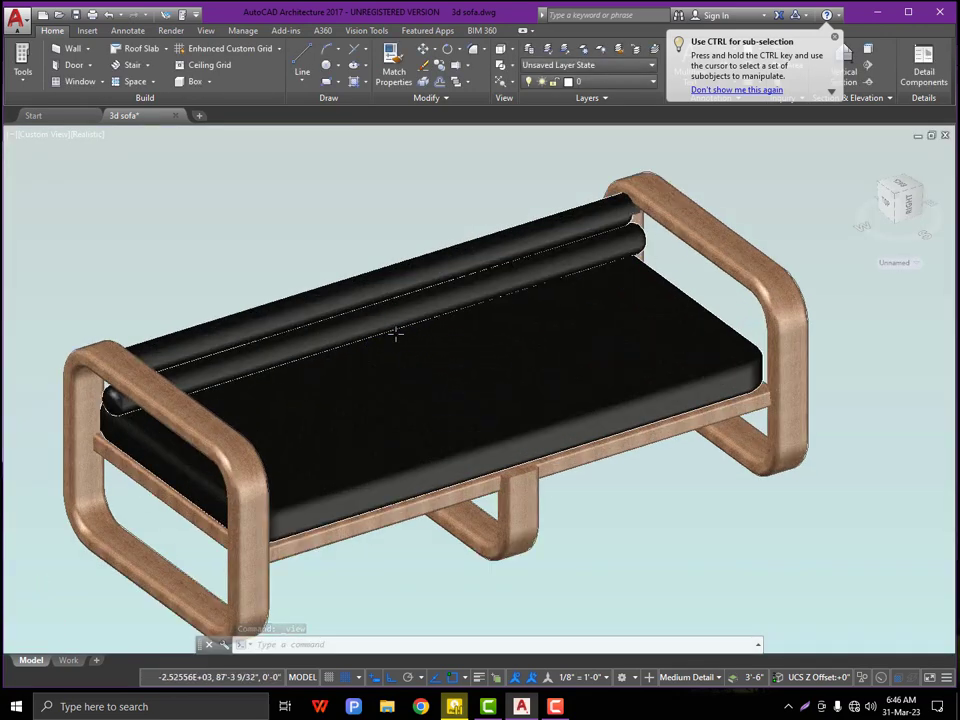
{"action": "scroll", "coordinate": [396, 334], "scroll_direction": "down", "scroll_amount": 3}
{"action": "mouse_move", "coordinate": [396, 334]}
{"action": "middle_mouse_down", "text": "shift"}
{"action": "mouse_move", "coordinate": [370, 332]}
{"action": "mouse_move", "coordinate": [334, 281]}
{"action": "mouse_move", "coordinate": [366, 381]}
{"action": "mouse_move", "coordinate": [372, 315]}
{"action": "mouse_move", "coordinate": [390, 326]}
{"action": "middle_mouse_up", "text": "shift"}
{"action": "scroll", "coordinate": [399, 328], "scroll_direction": "up", "scroll_amount": 4}
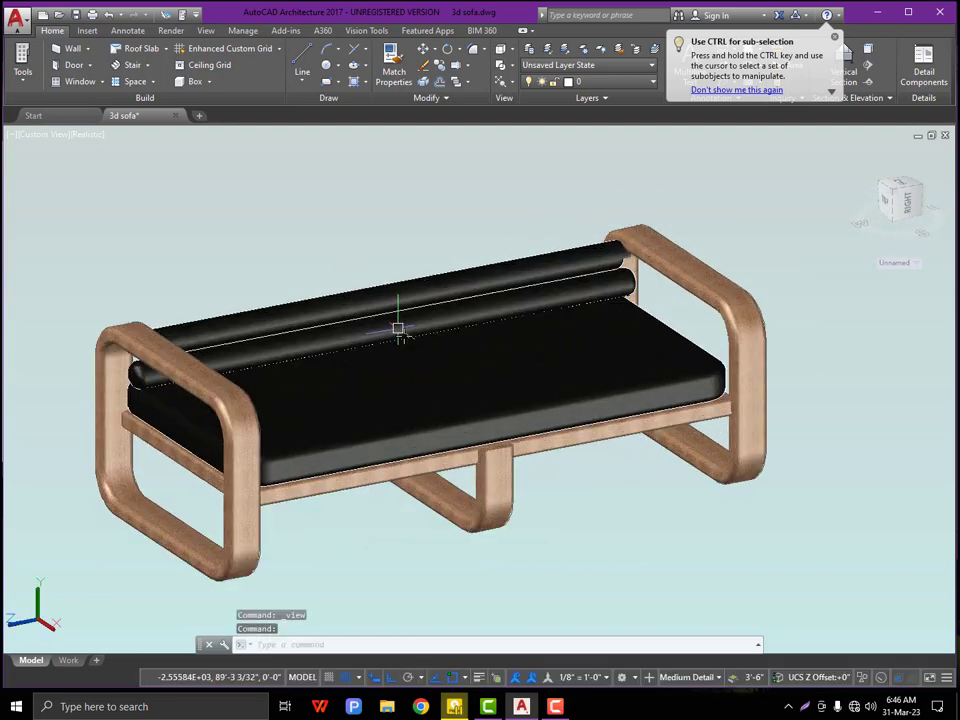
{"action": "left_click", "coordinate": [833, 38]}
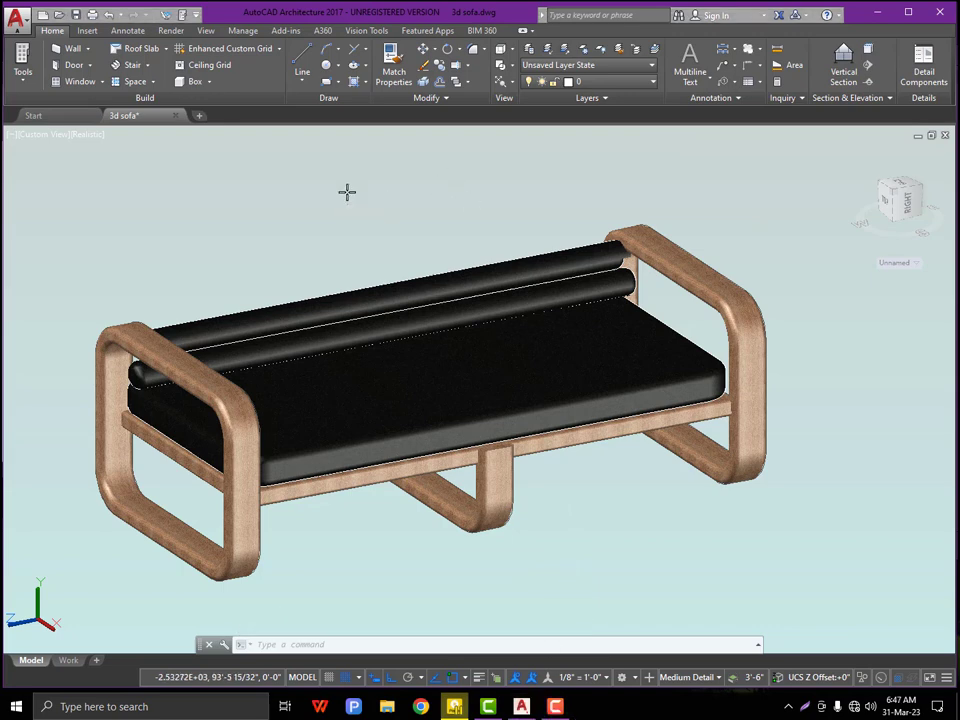
{"action": "left_click", "coordinate": [170, 30]}
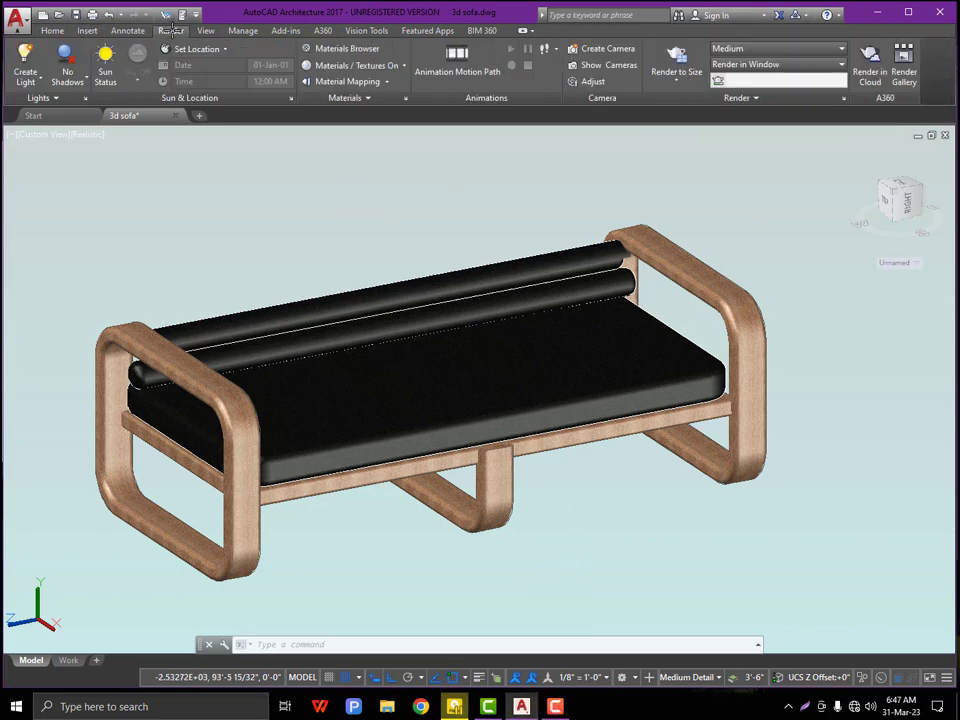
{"action": "left_click", "coordinate": [838, 48]}
{"action": "left_click", "coordinate": [730, 88]}
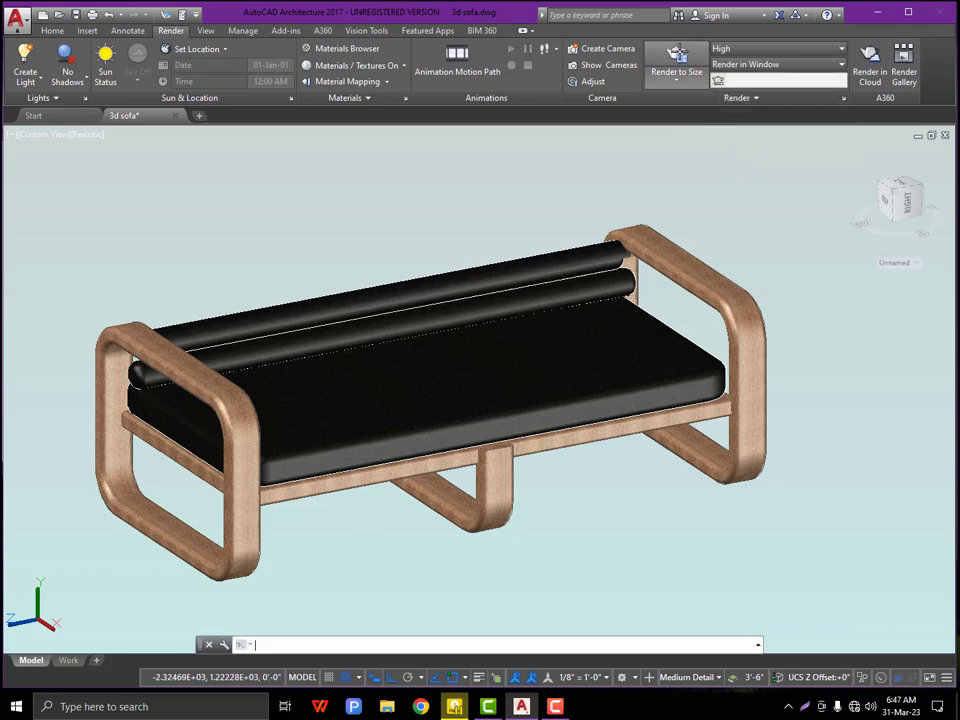
{"action": "left_click", "coordinate": [677, 55]}
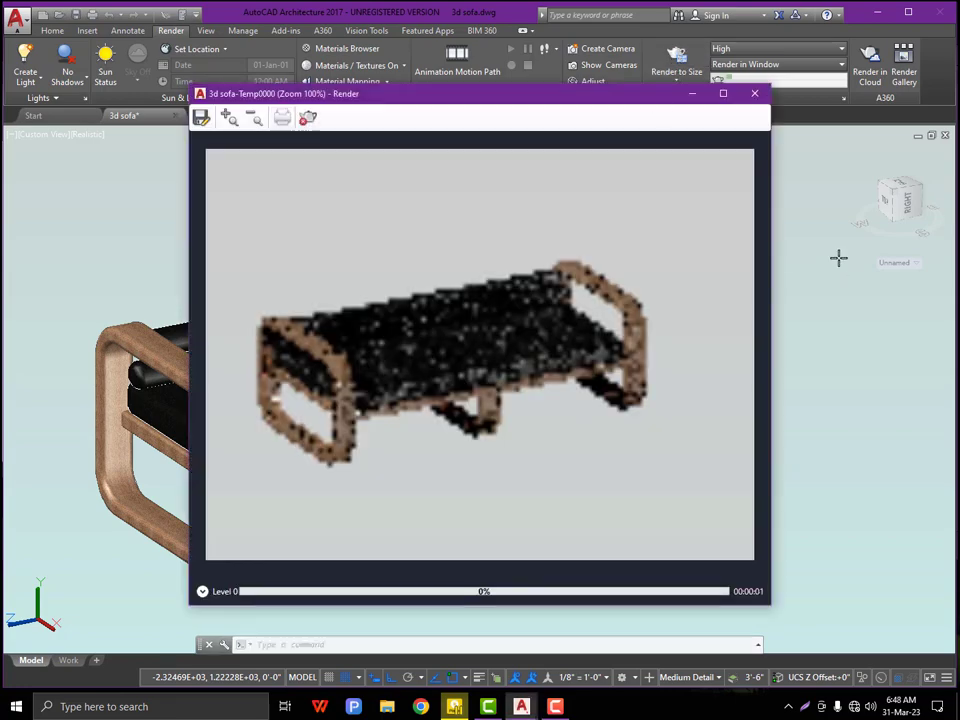